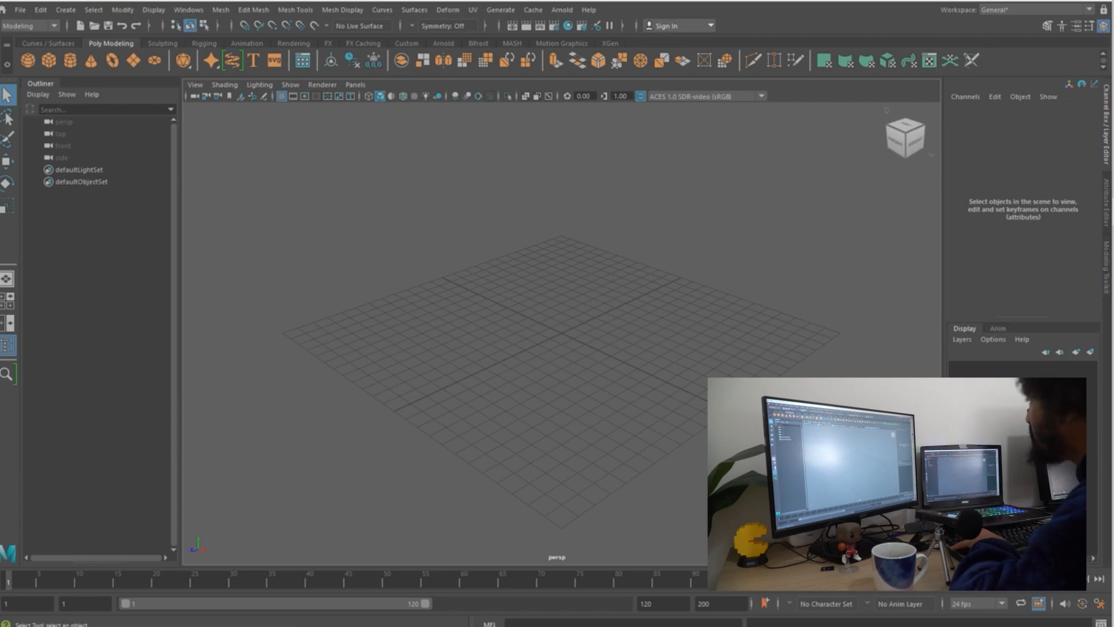
- Open the folder D:\TikTok\mayaCourse\record03 containing the lipstick reference image in File Explorer, and return to Maya
key(super+e)
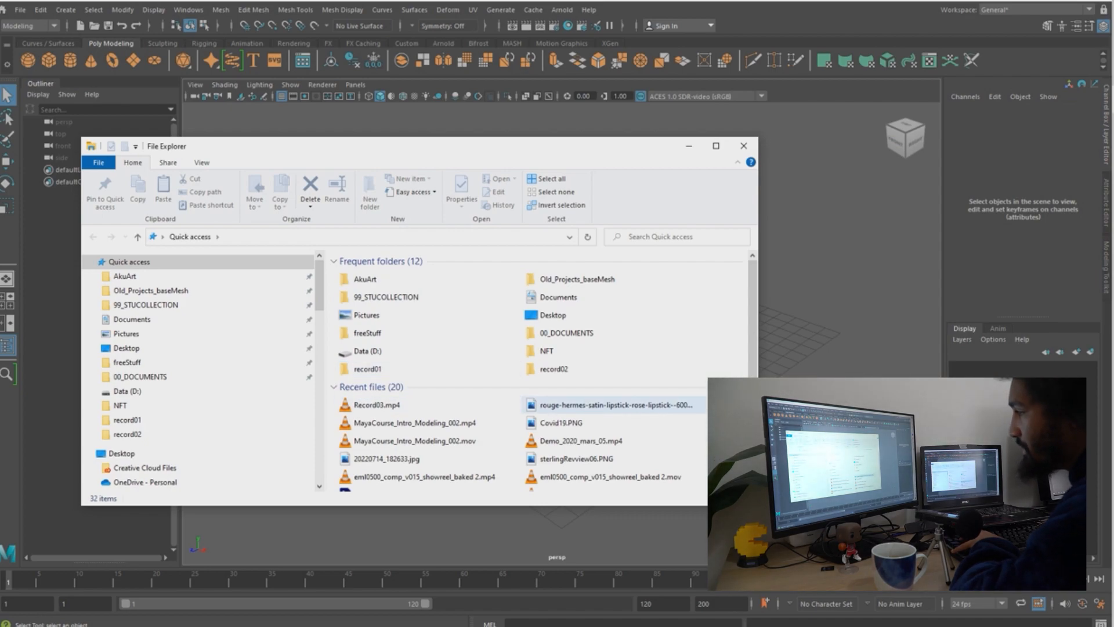
right_click(583, 404)
click(406, 608)
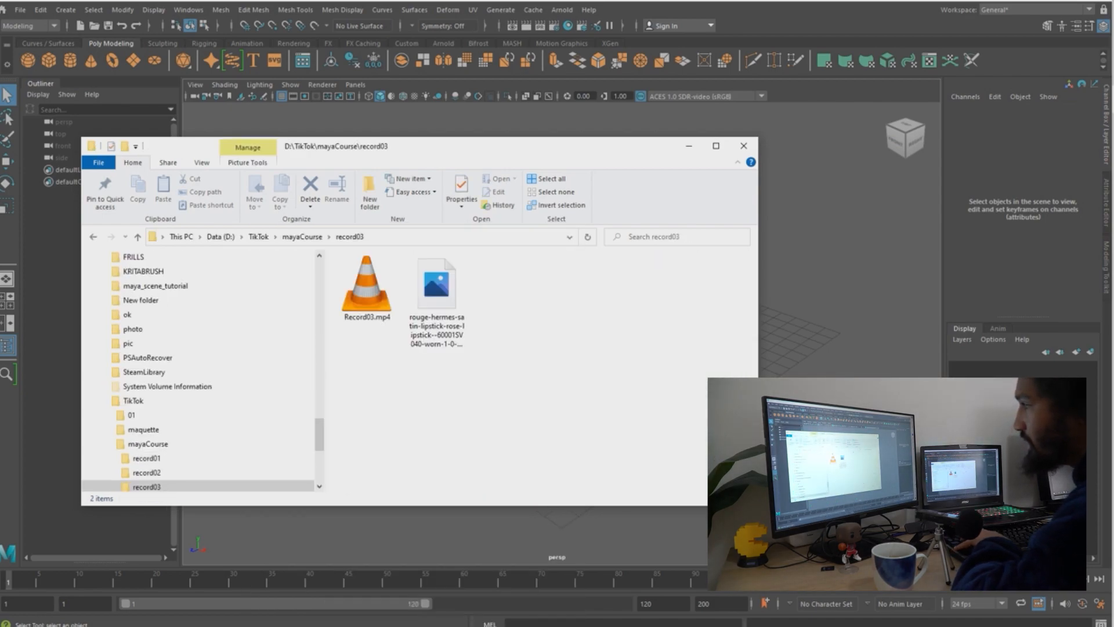
click(464, 236)
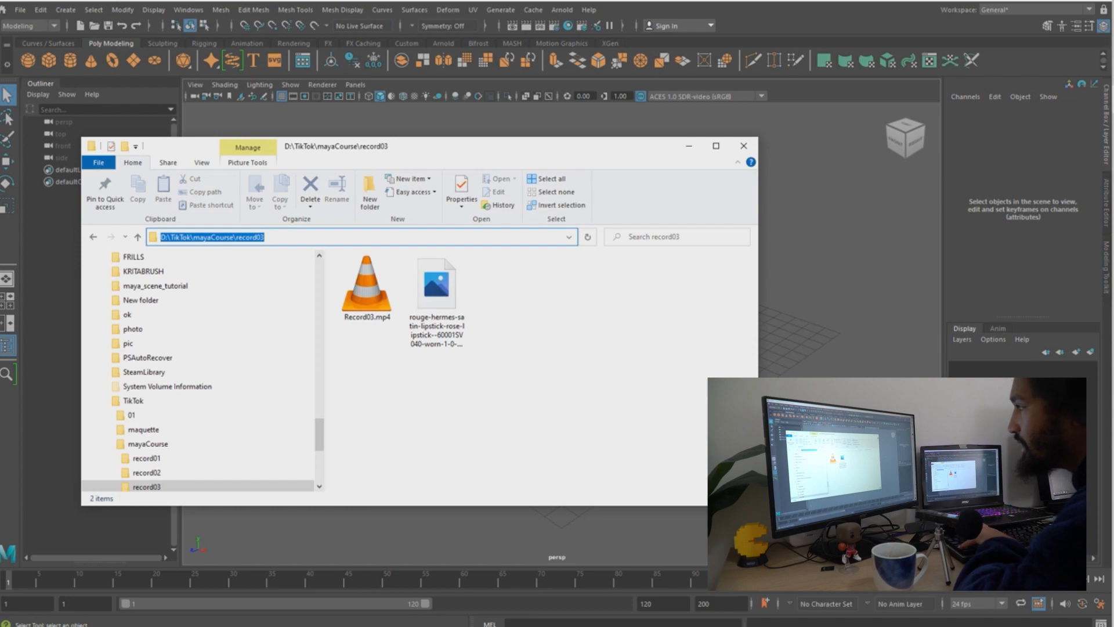
key(alt+Tab)
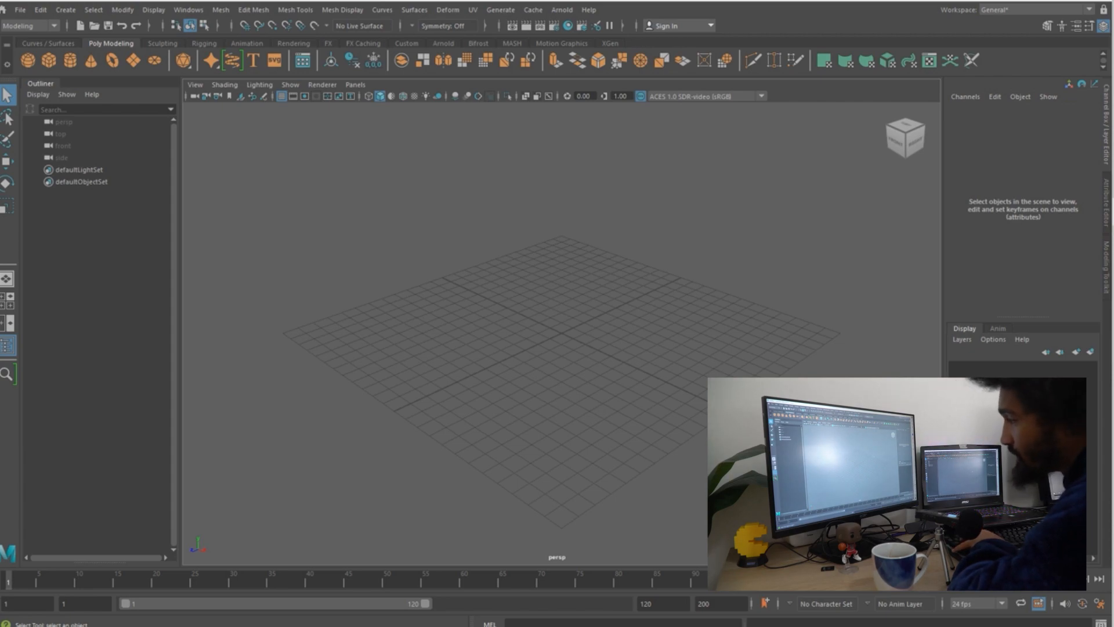
- Set the project to the D:\maya_scene_tutorial folder
scroll(560, 335, up, 2)
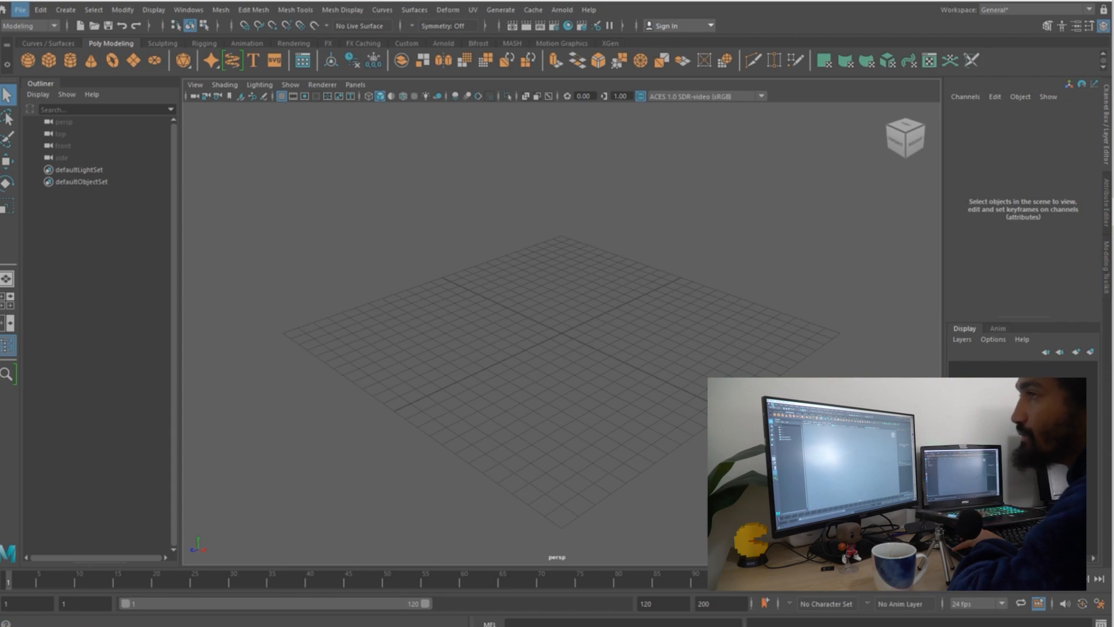
click(20, 10)
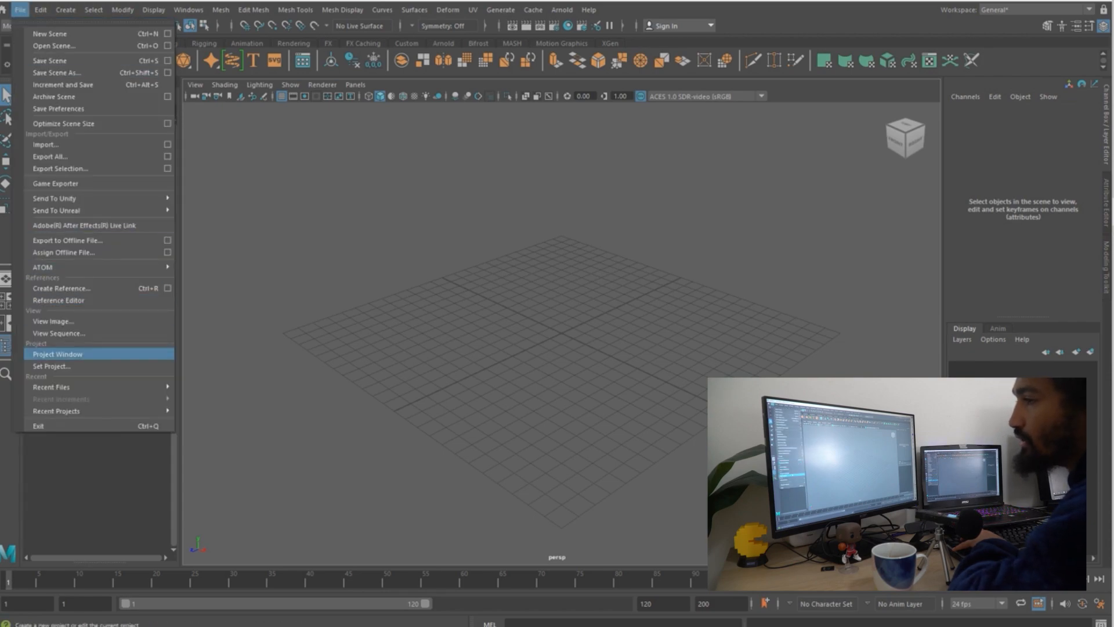
click(52, 366)
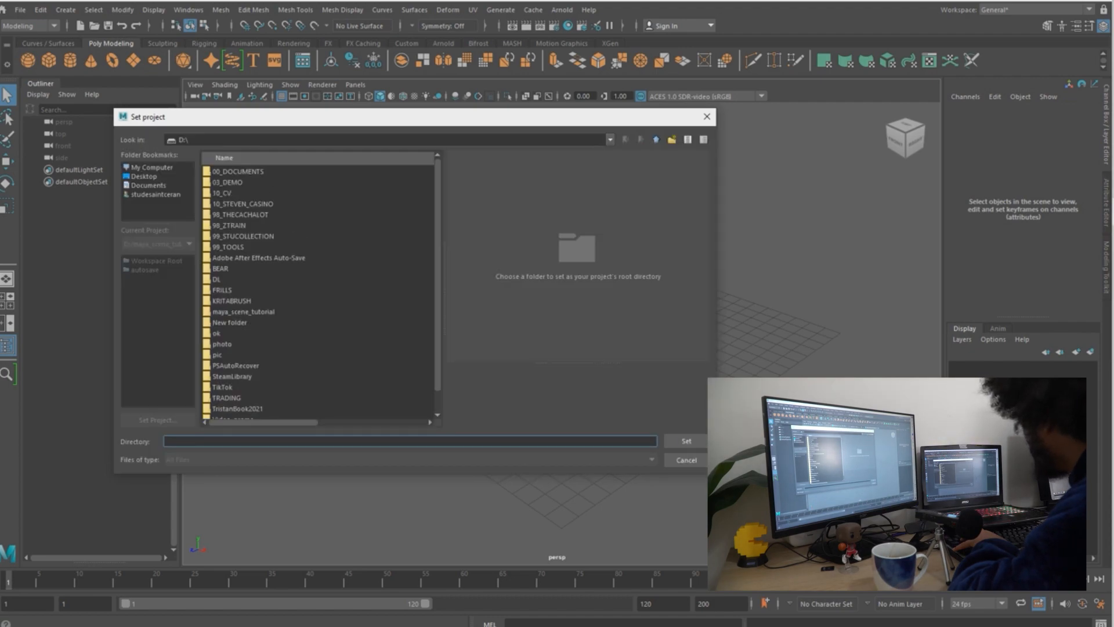
double_click(243, 312)
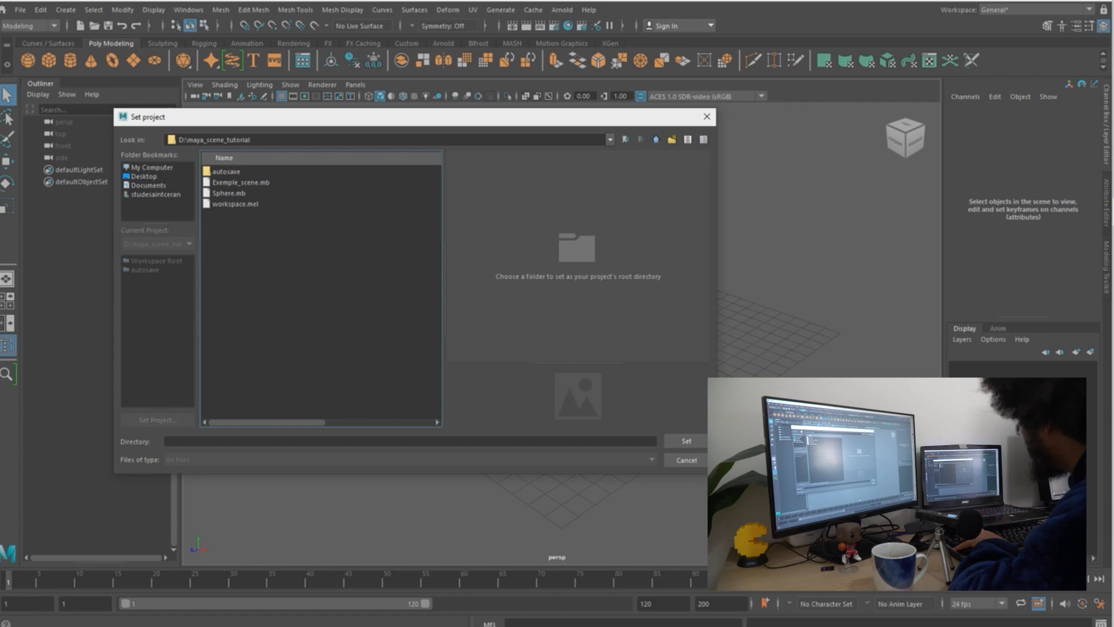
click(686, 441)
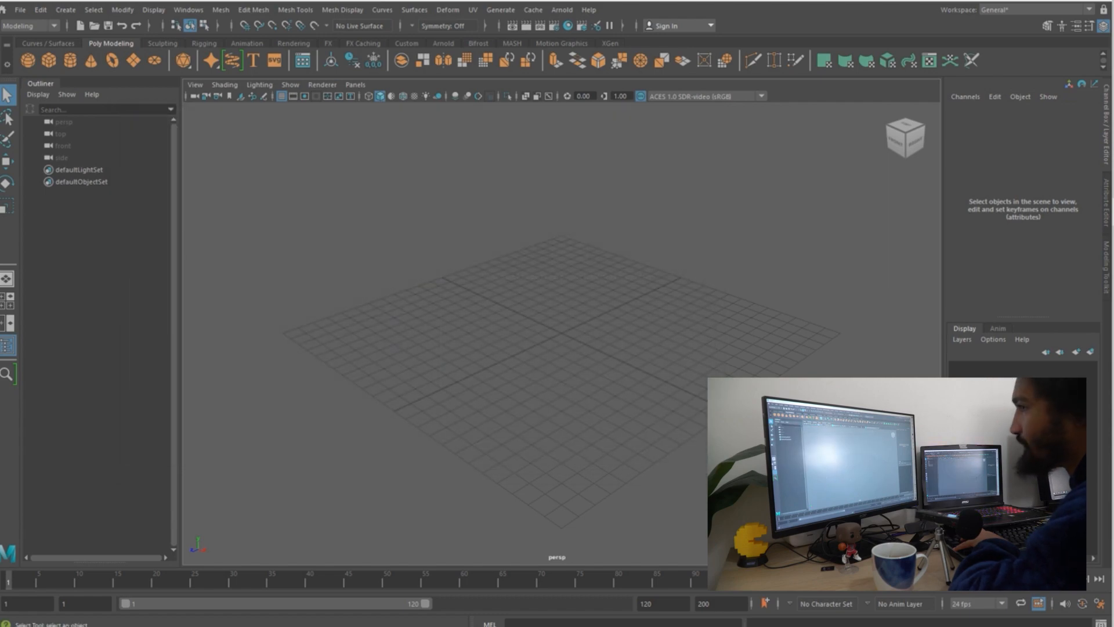
click(20, 10)
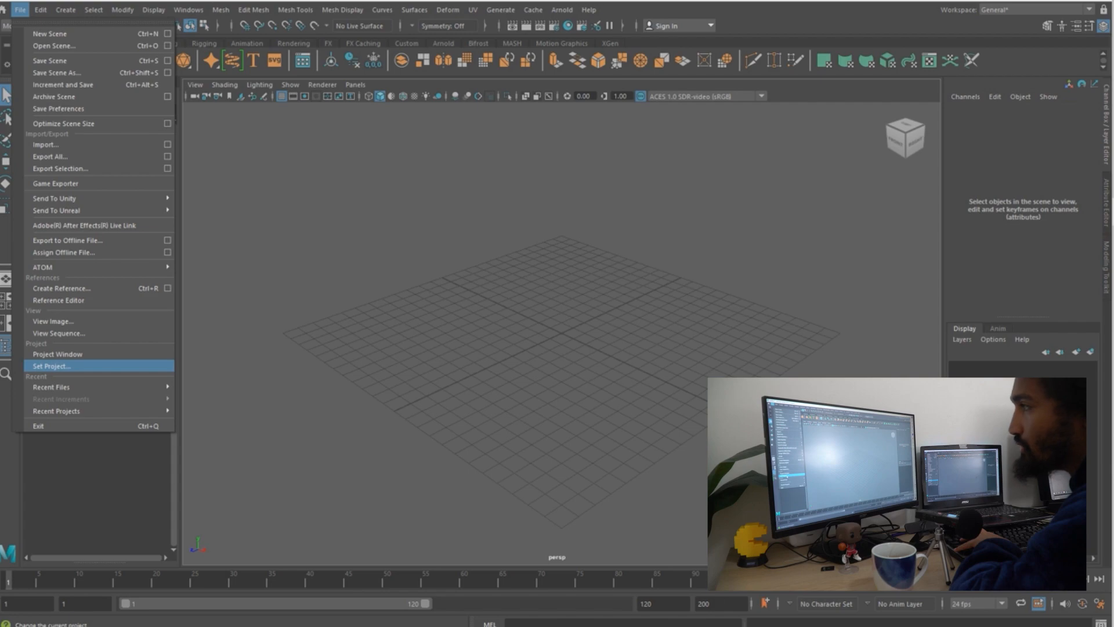
click(477, 266)
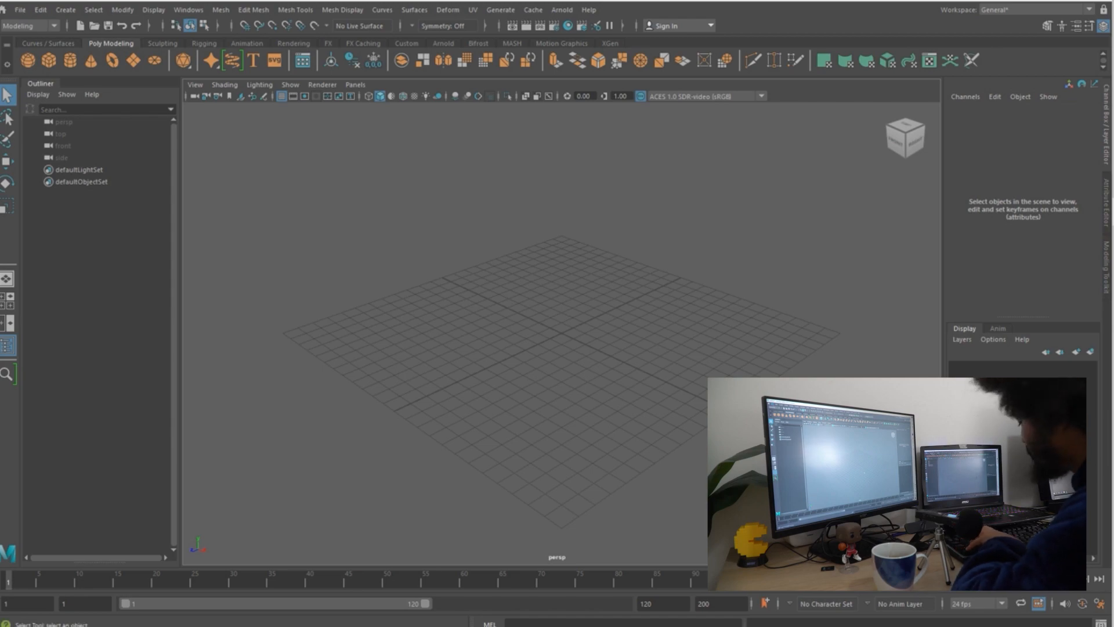
- Save the empty scene as a Maya Binary file named Lipstick in the project folder
key(ctrl+shift+s)
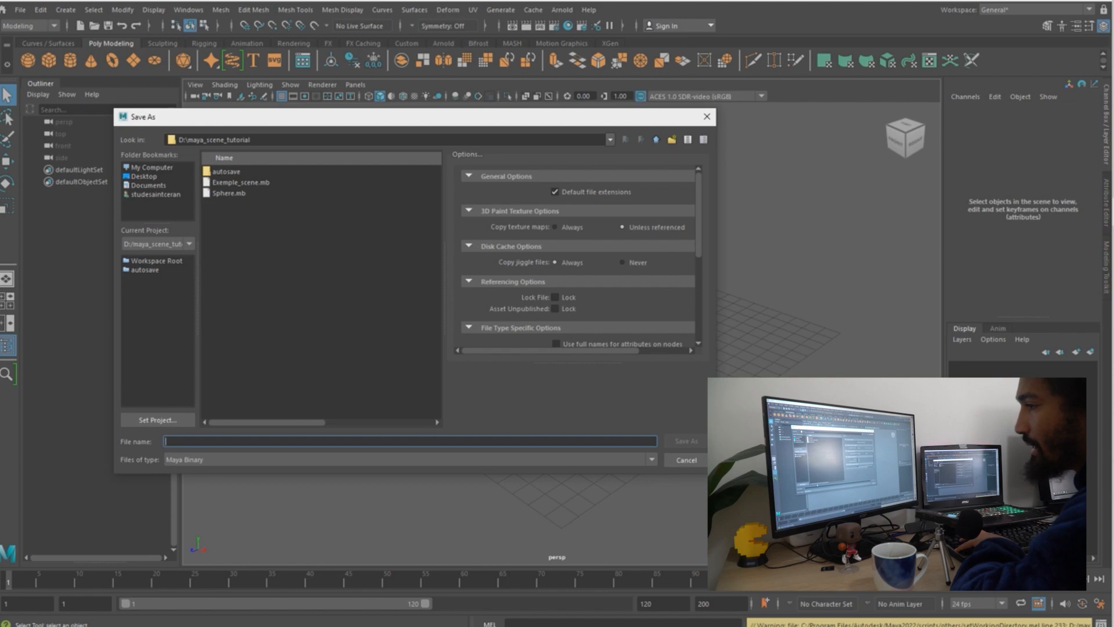
text(Lip)
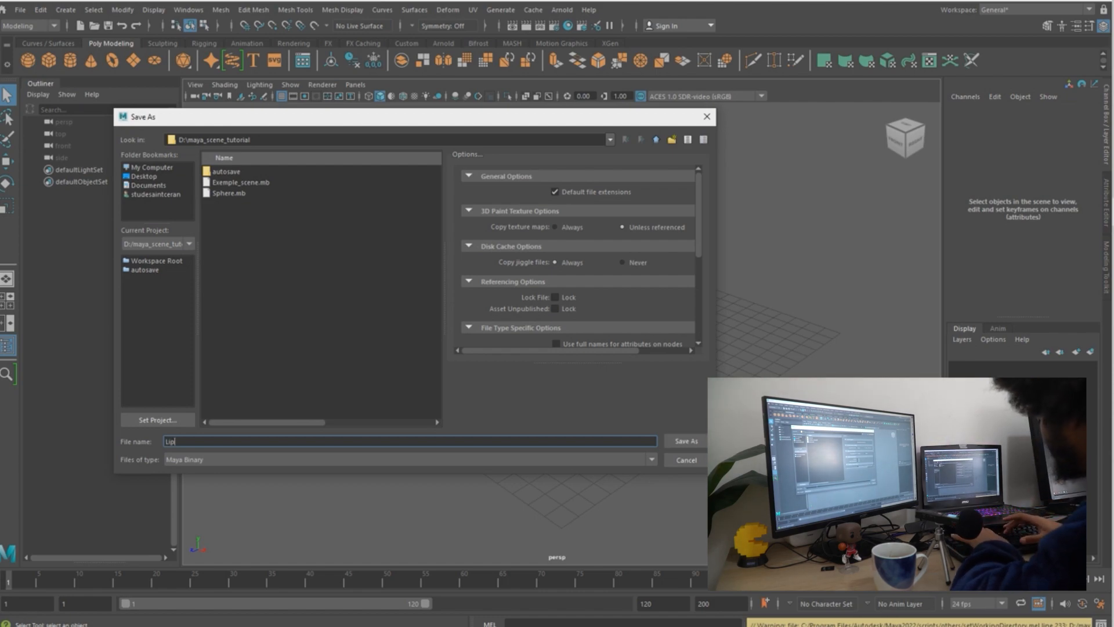
text(stick)
key(Return)
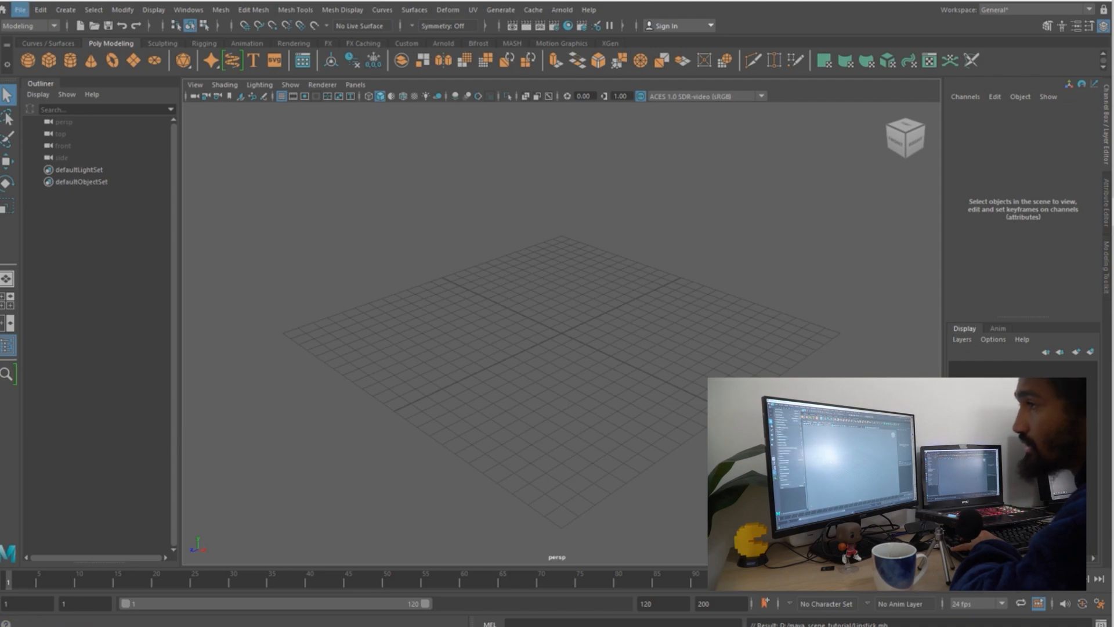
click(20, 10)
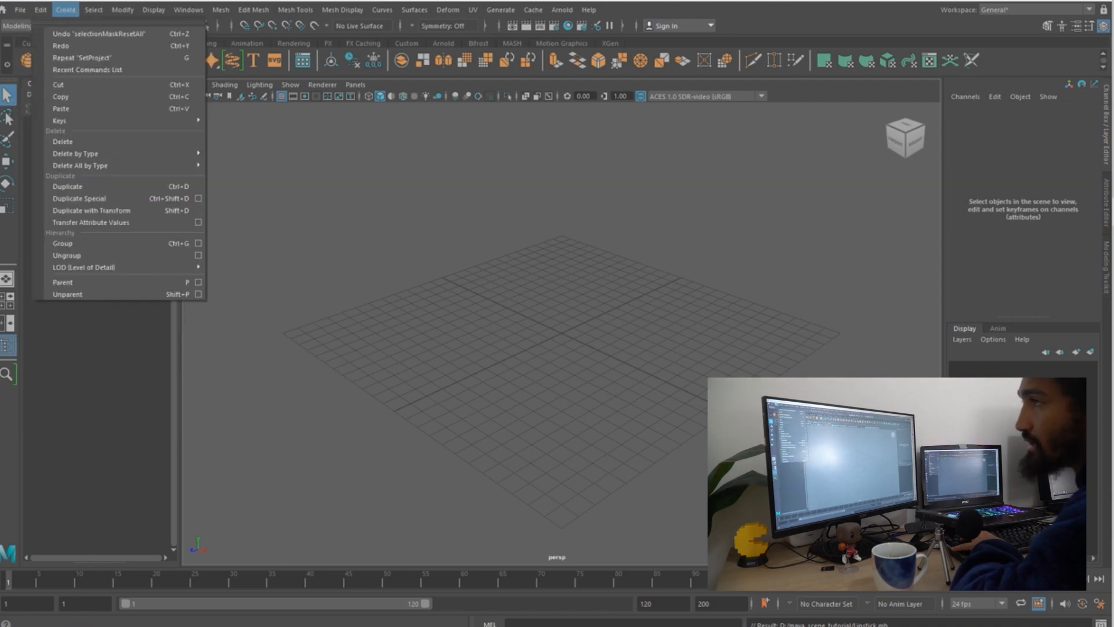
click(40, 10)
click(19, 10)
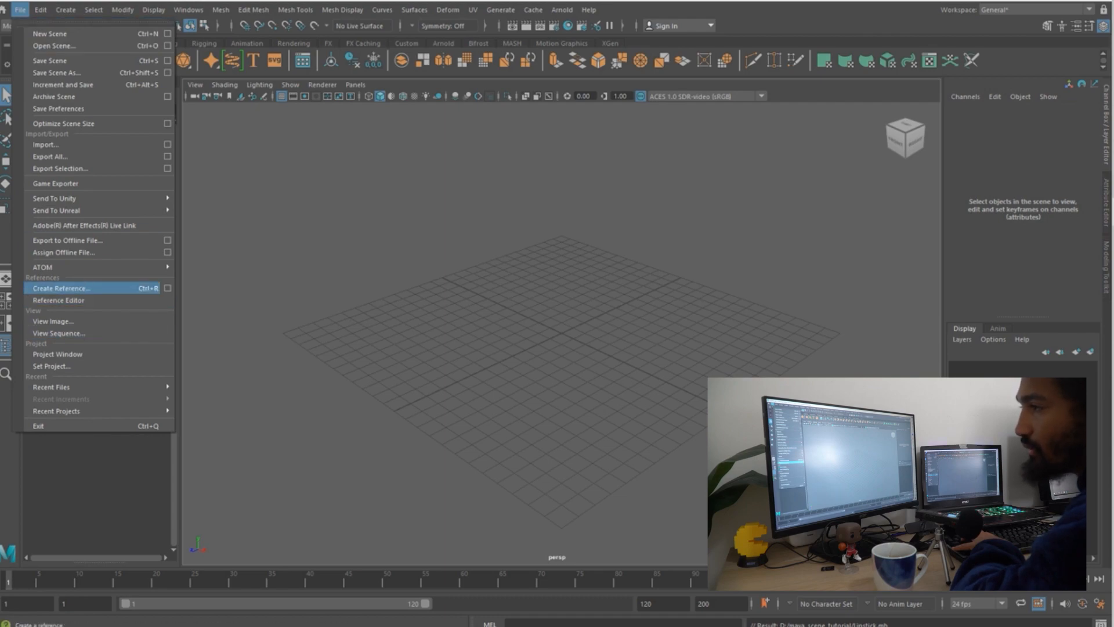
click(60, 288)
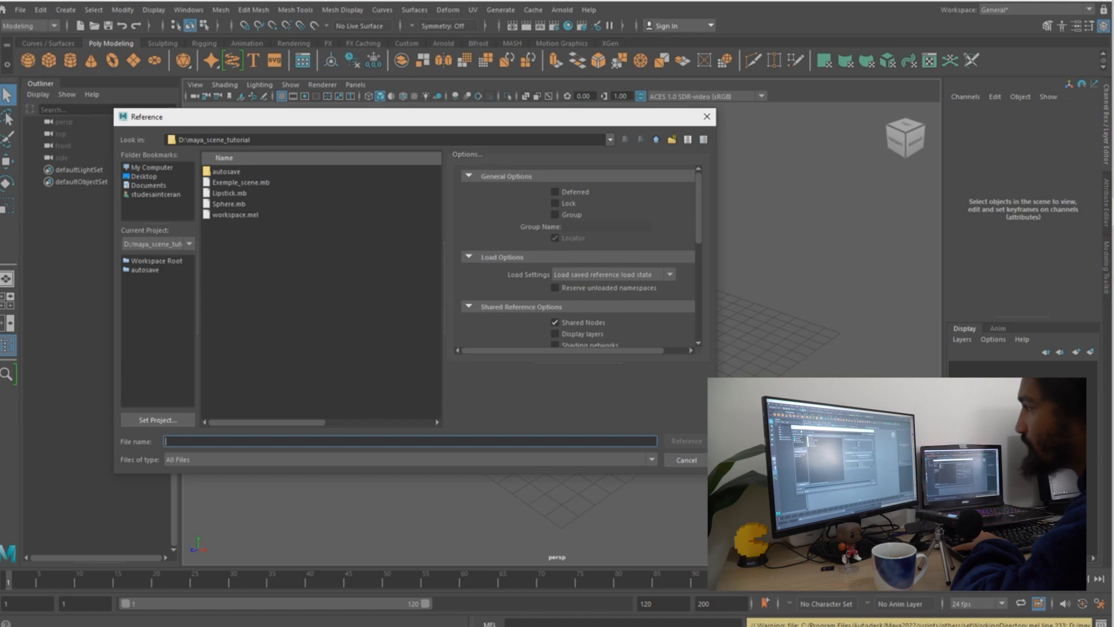
key(Escape)
- Create a free image plane in the scene
click(20, 10)
mouse_move(40, 10)
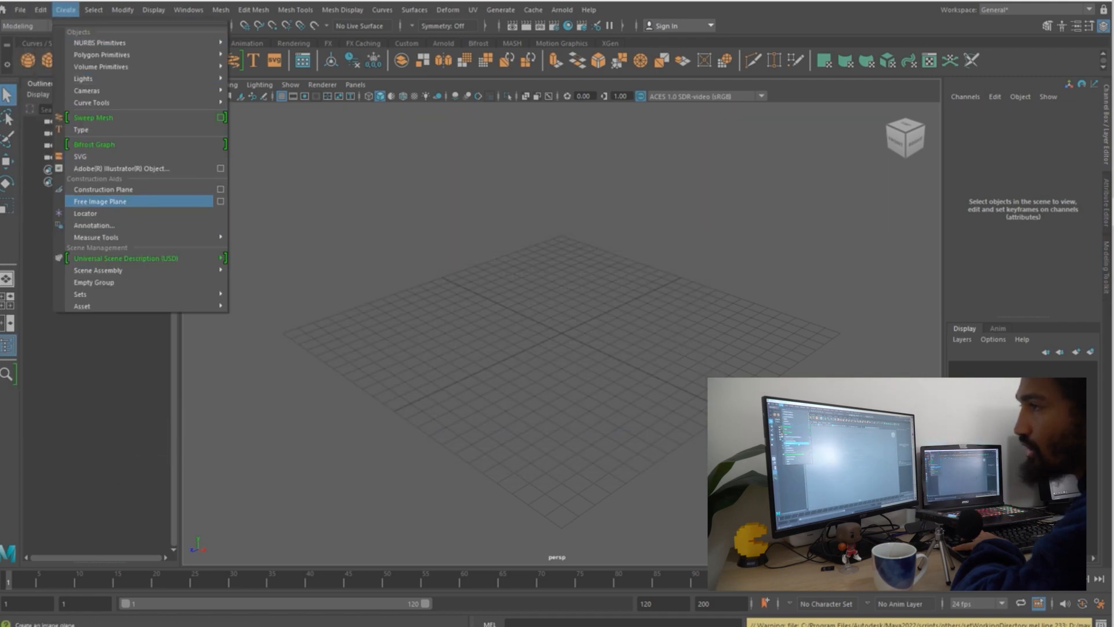
click(100, 202)
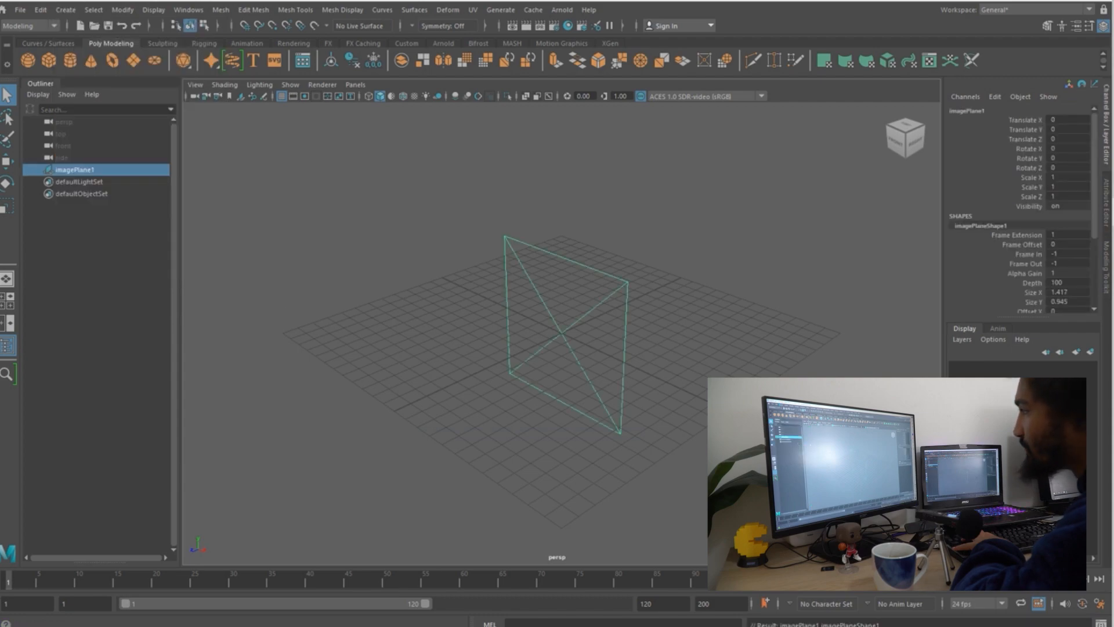
alt+drag(562, 313, 656, 293)
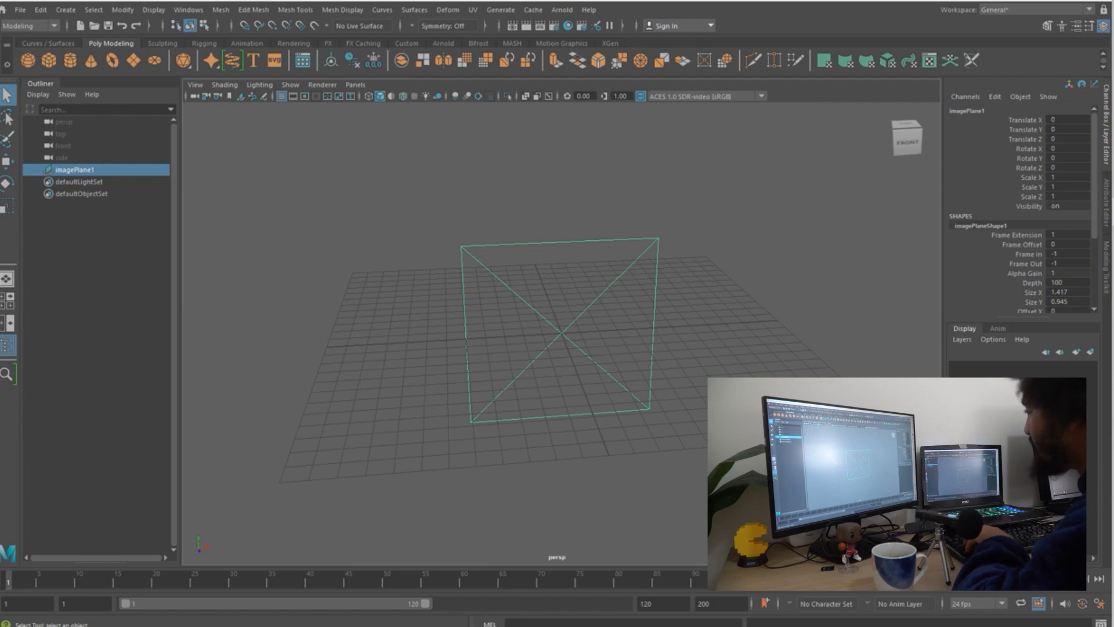
- Start browsing for the image plane's image file, and copy the path of the record03 folder from File Explorer
key(ctrl+a)
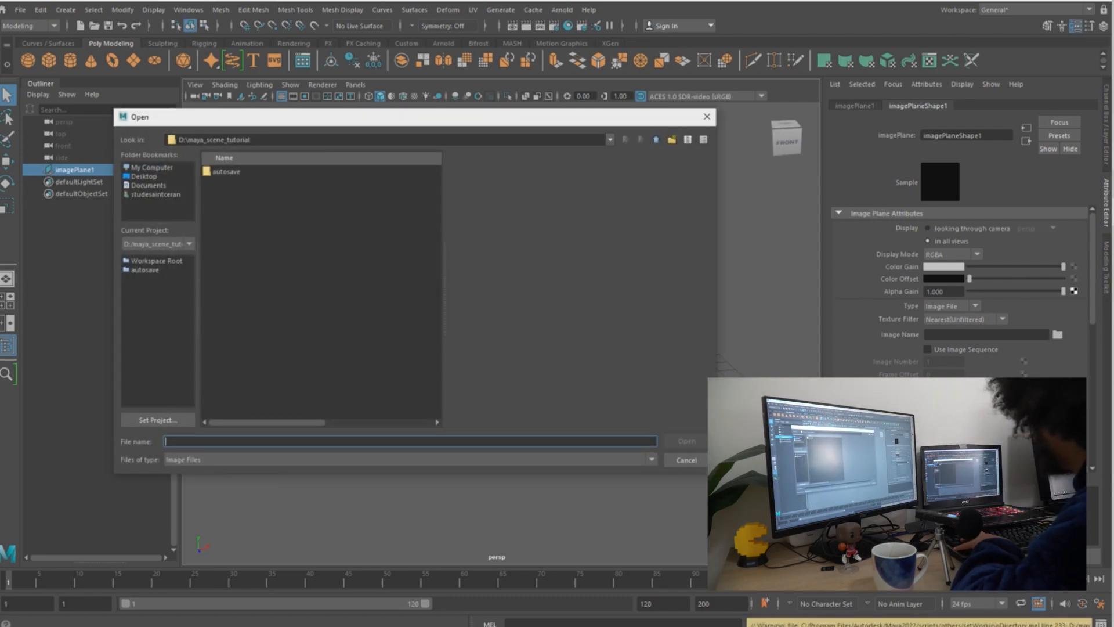
key(alt+Tab)
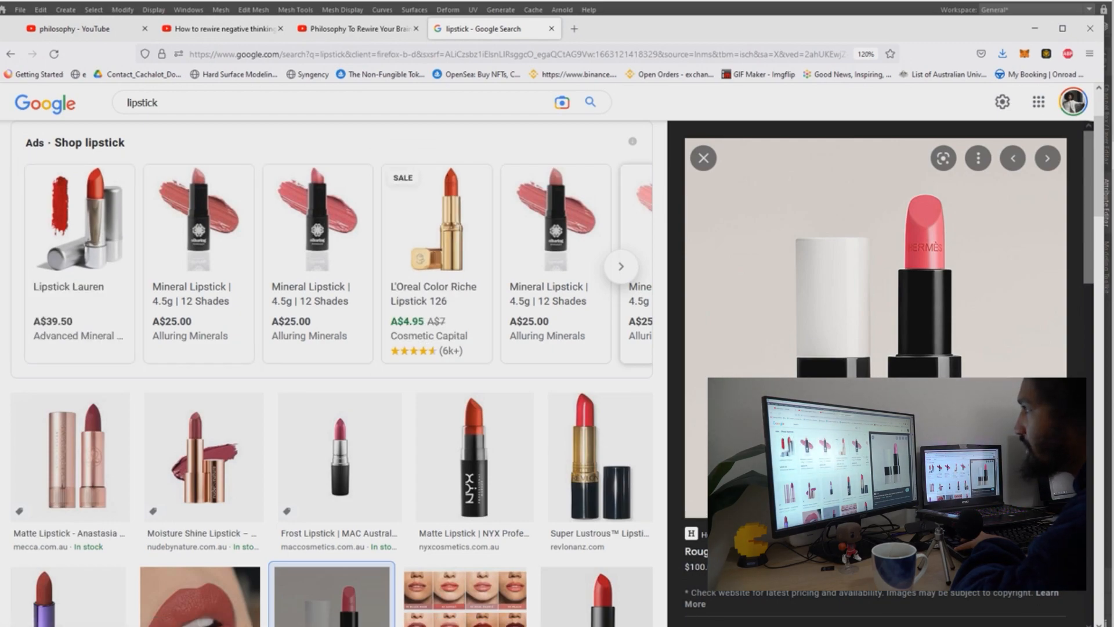
click(1035, 28)
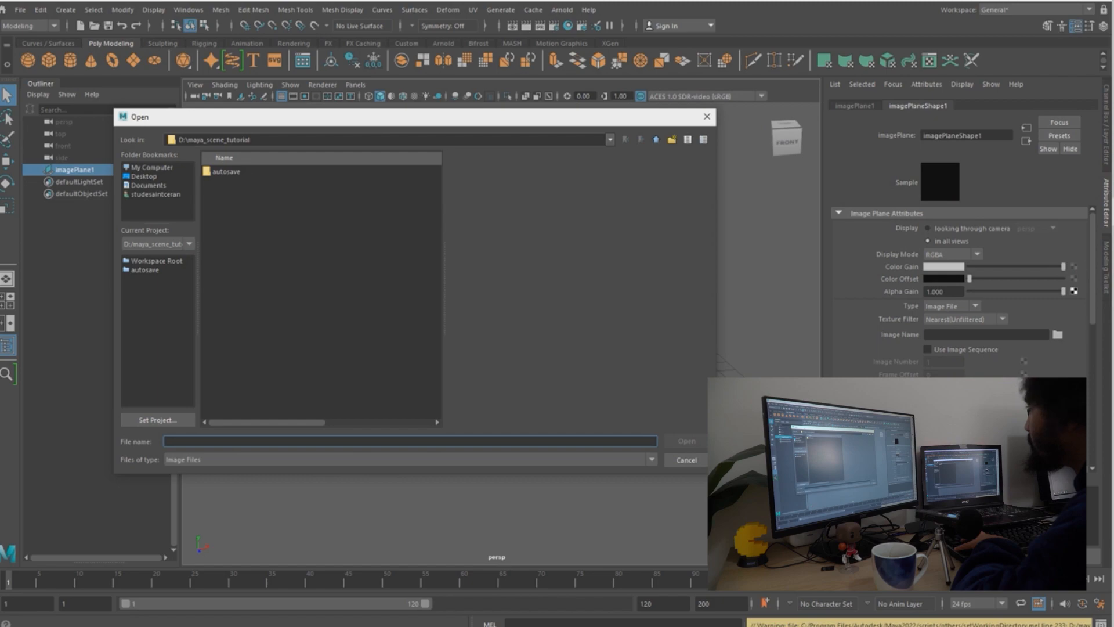
key(alt+Tab)
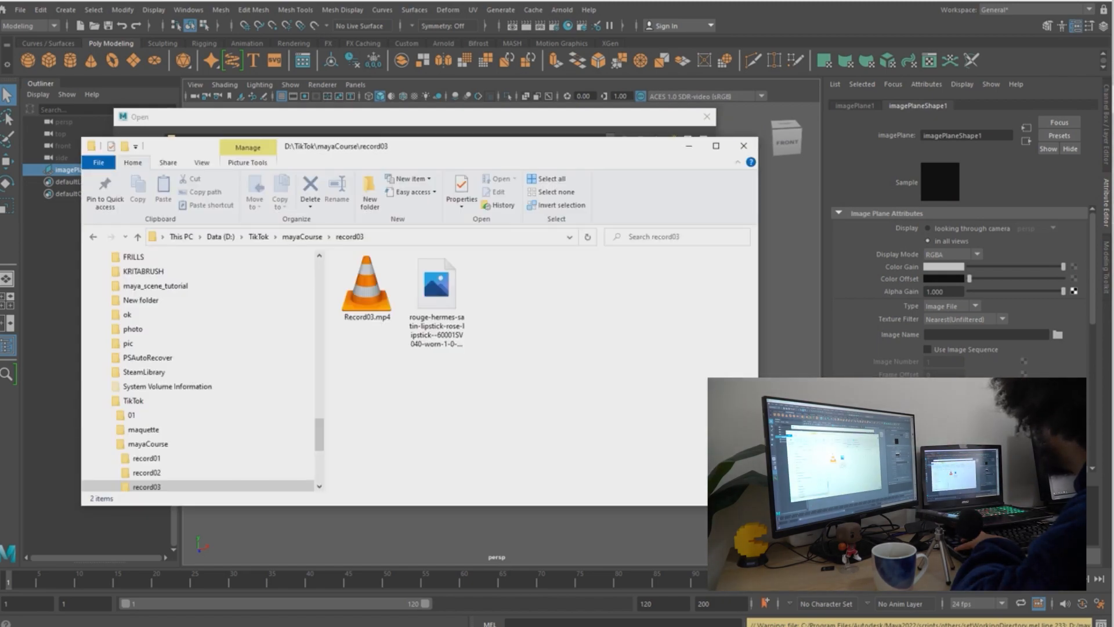
click(436, 301)
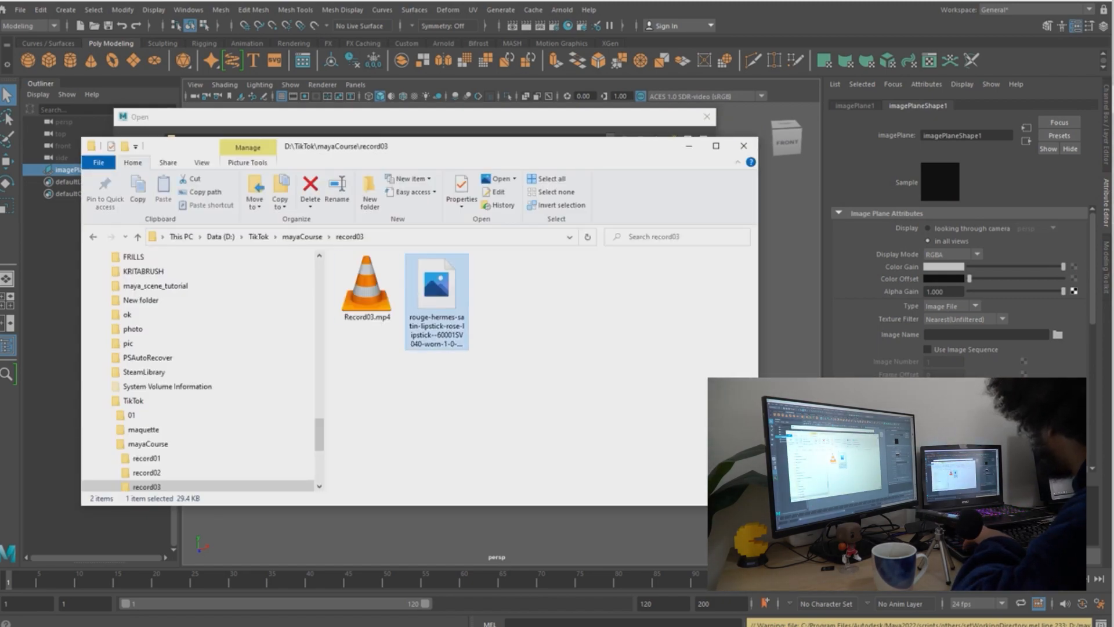
click(464, 236)
key(ctrl+c)
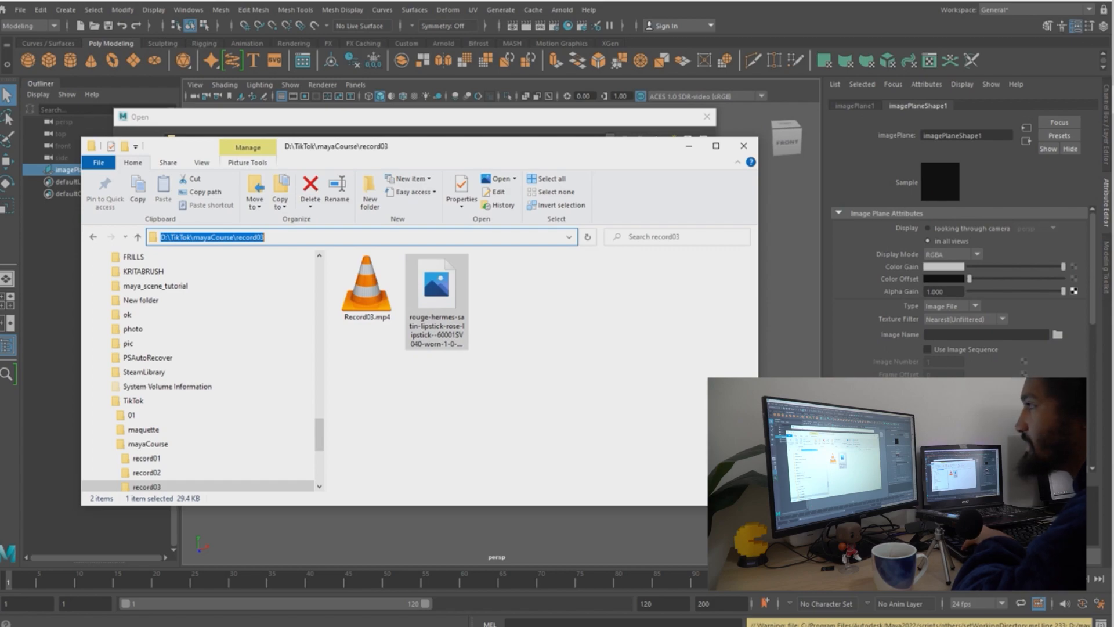
- Load the rouge-hermes-satin-lipstick image from D:\TikTok\mayaCourse\record03 into the image plane
key(alt+Tab)
click(383, 139)
key(ctrl+v)
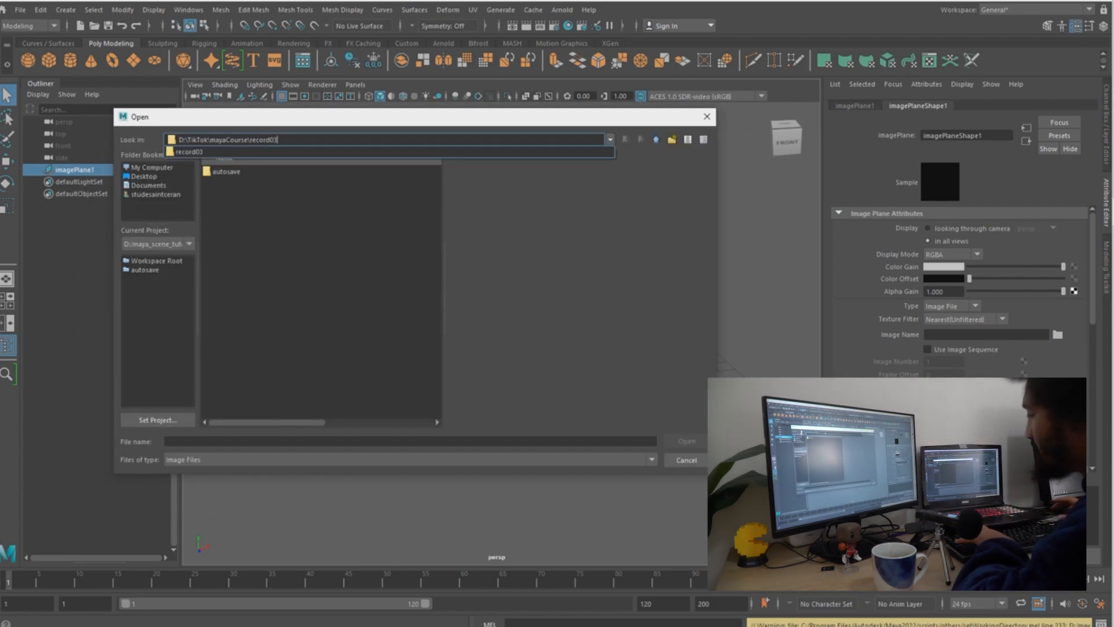
key(Return)
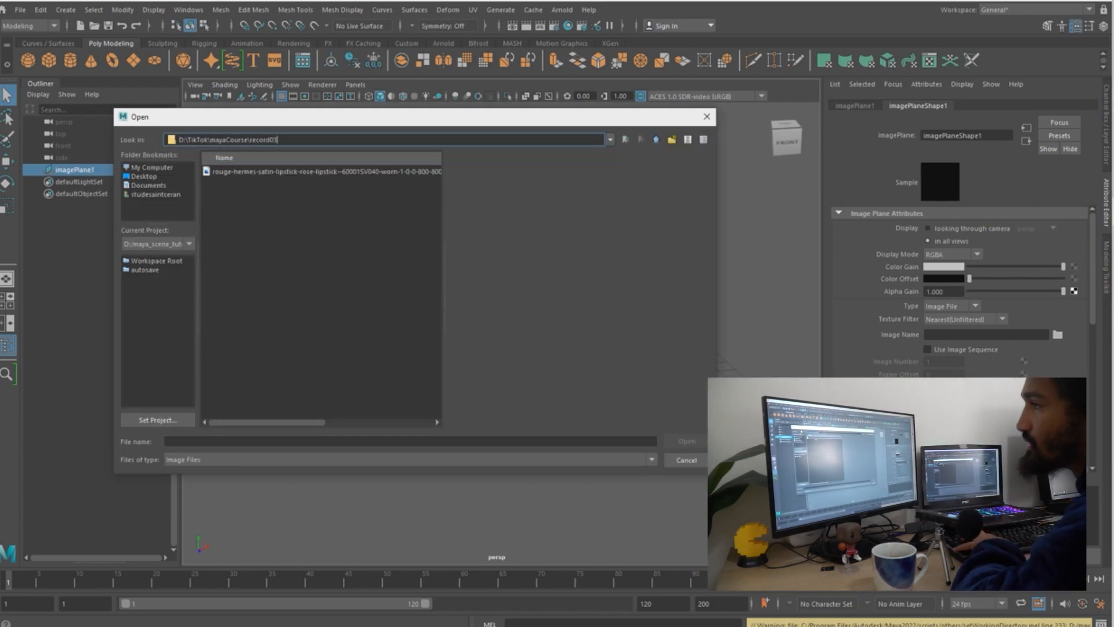
click(325, 171)
click(686, 441)
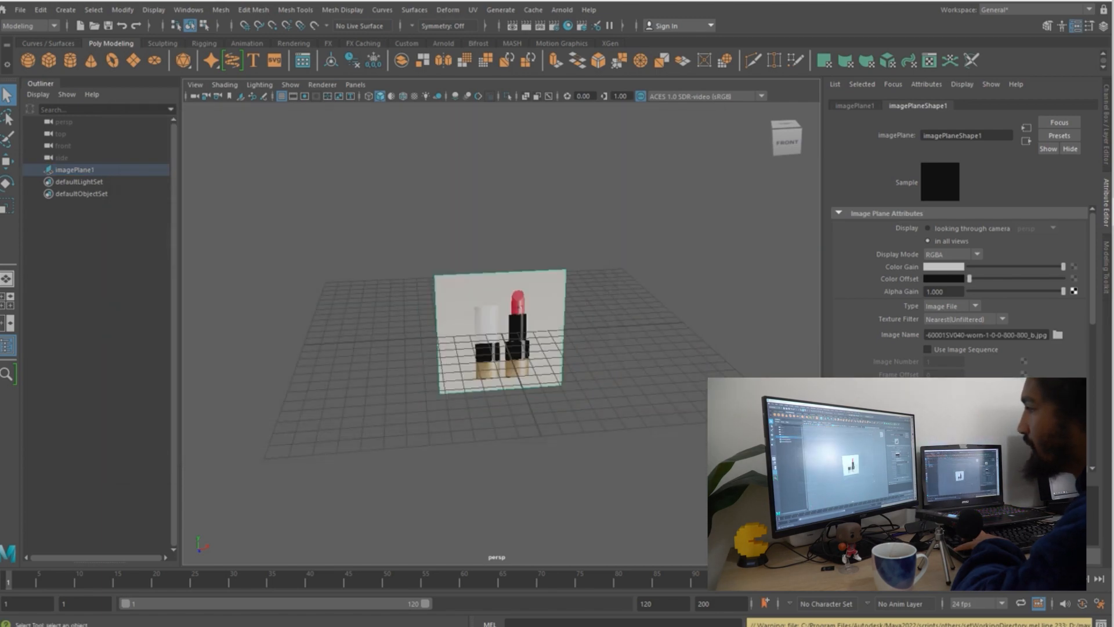
- Move the lipstick image plane freehand to about X 1.4, Y 1.1, Z -0.9
key(f)
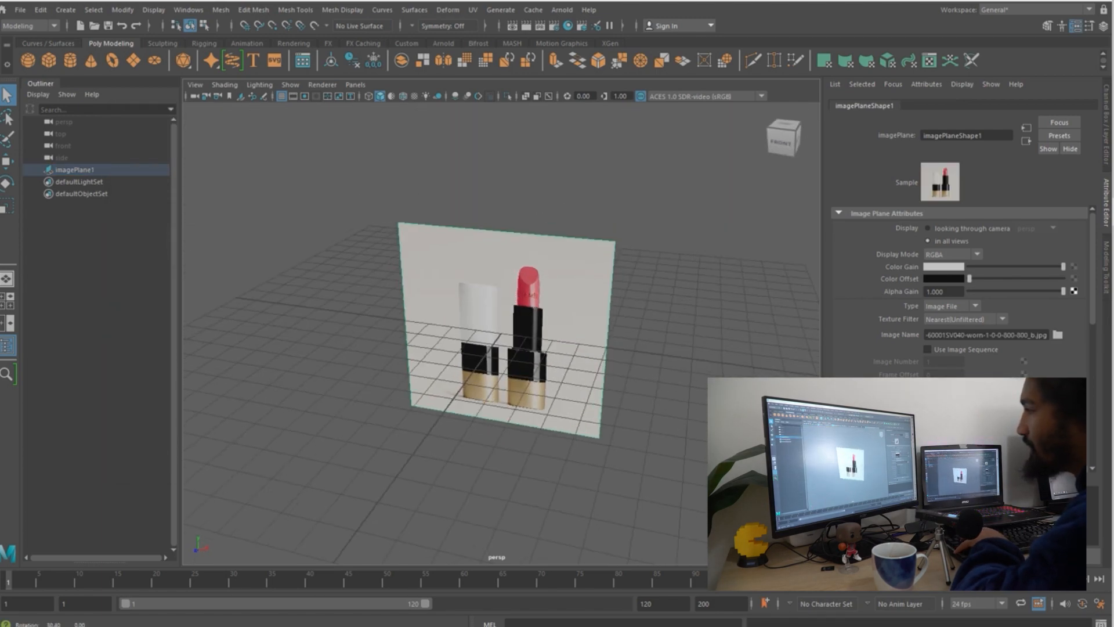
key(w)
alt+drag(499, 325, 522, 290)
drag(371, 246, 473, 333)
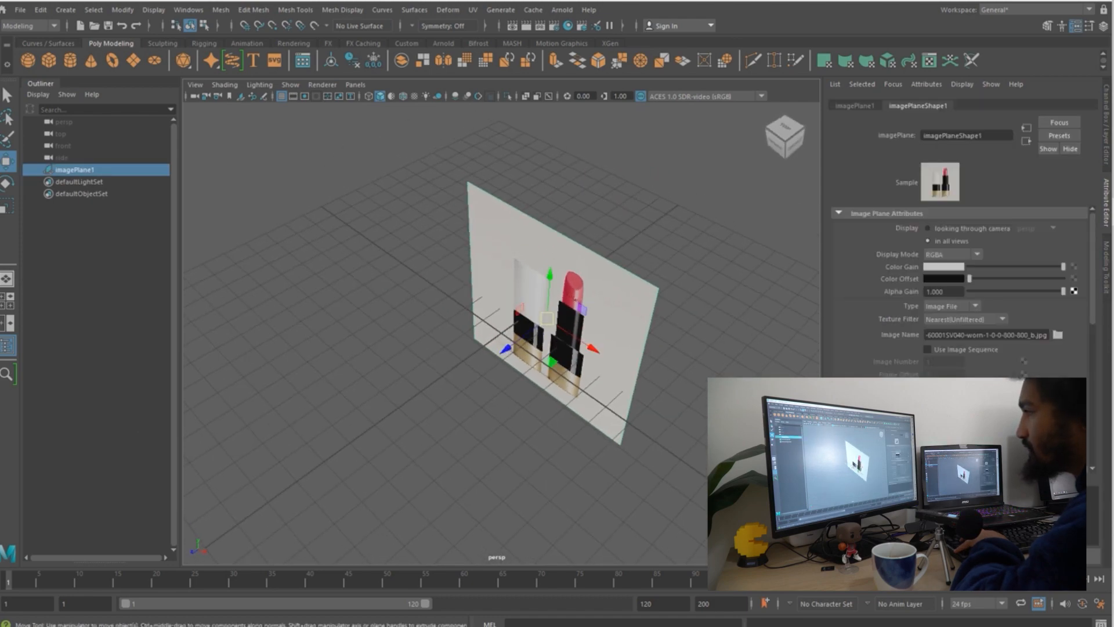
- Review the image plane's placement attributes, and bring up its transform values in the Channel Box
scroll(958, 290, down, 3)
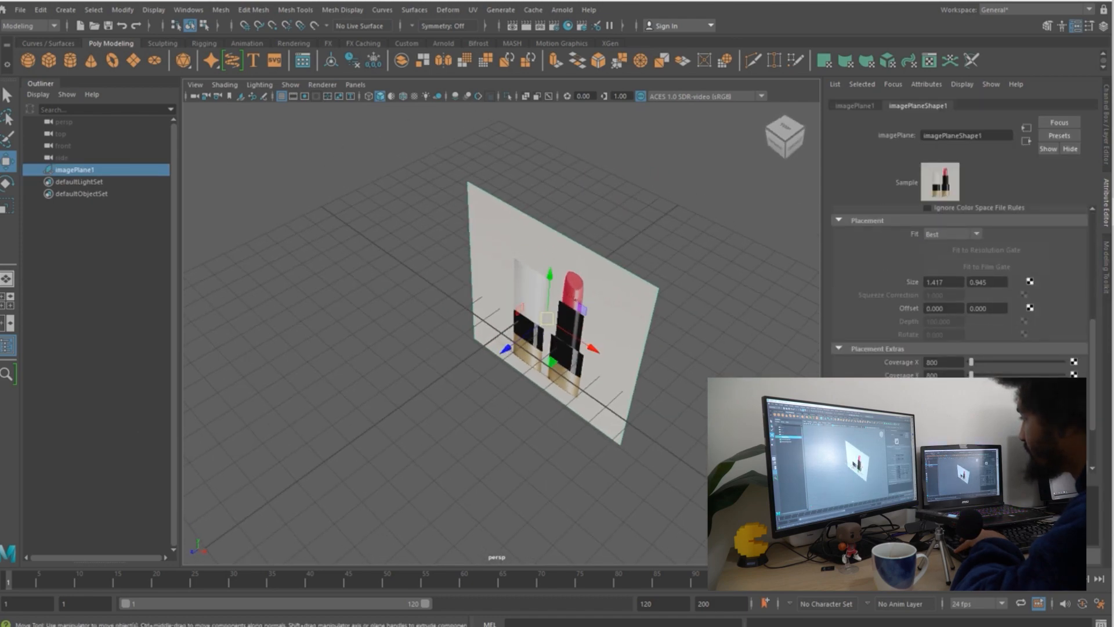
scroll(959, 290, up, 1)
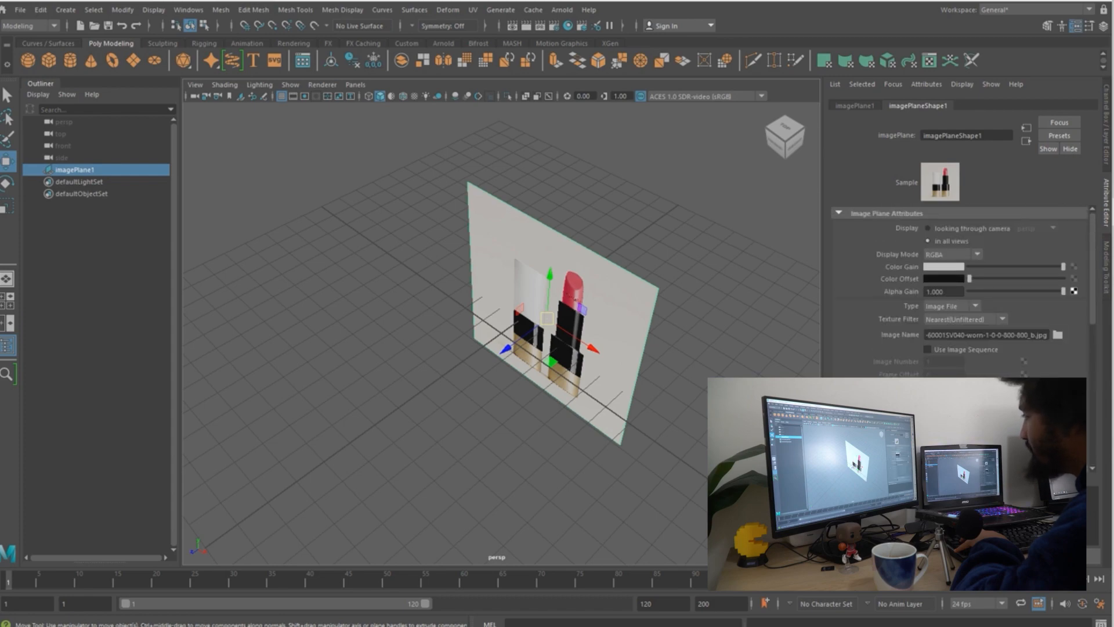
click(371, 249)
alt+drag(441, 291, 539, 214)
click(529, 290)
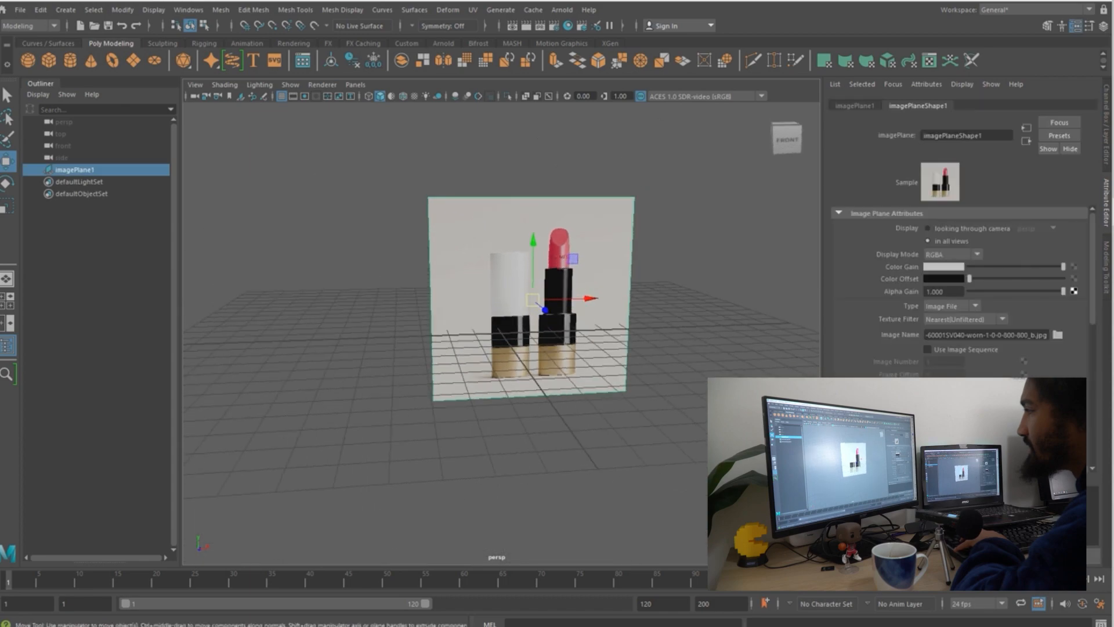
key(ctrl+a)
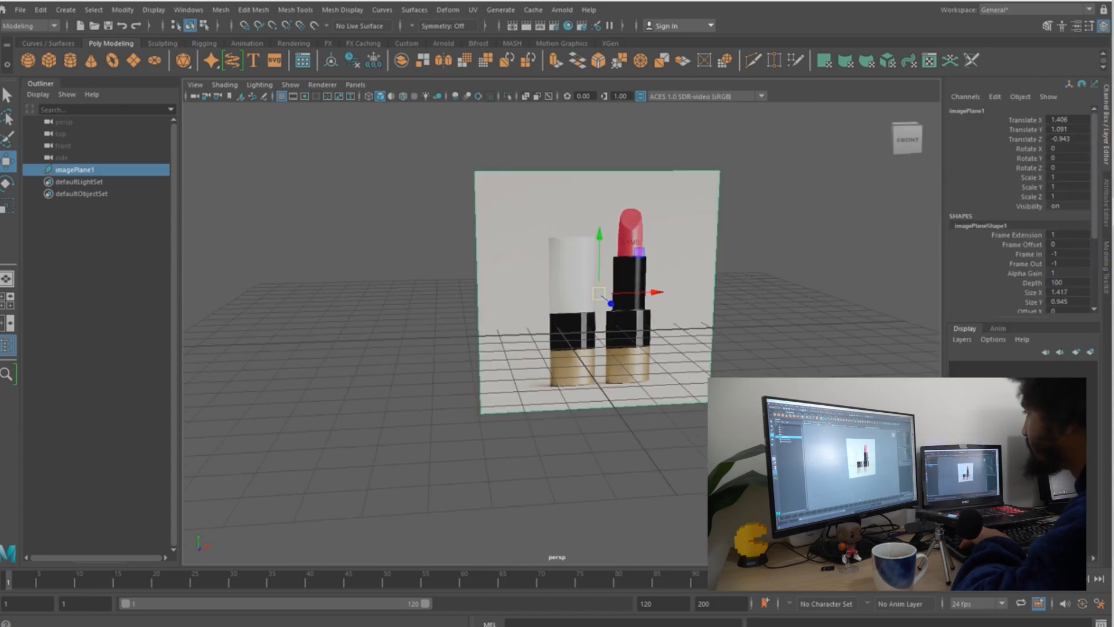
- Centre the lipstick image plane at the origin by setting its Translate X, Y and Z to 0
click(1067, 120)
drag(1066, 120, 1067, 139)
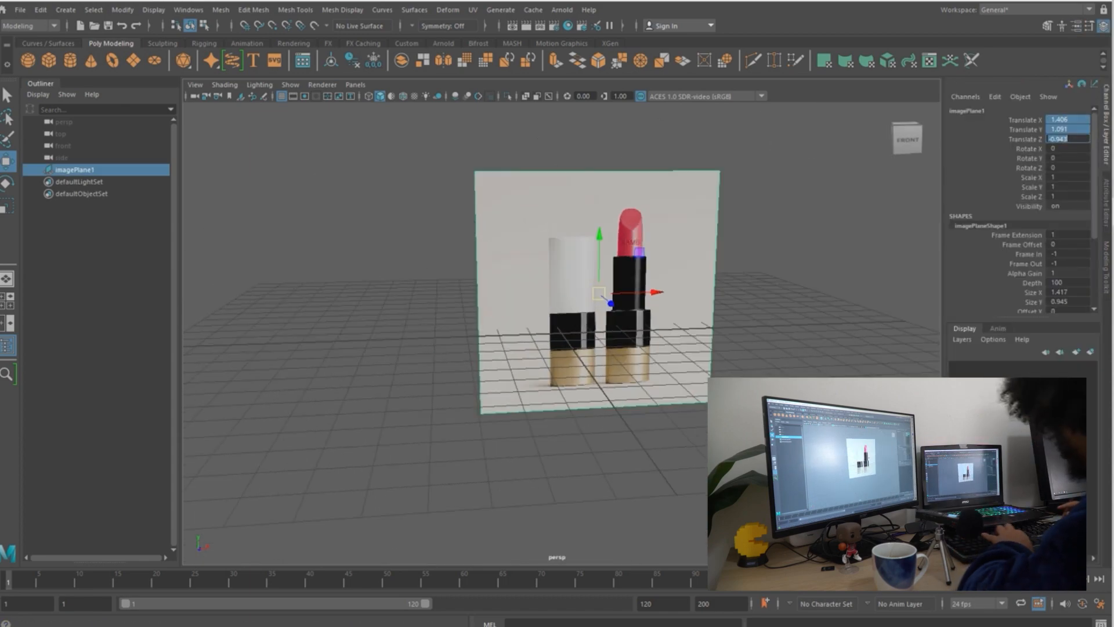
text(0)
key(Return)
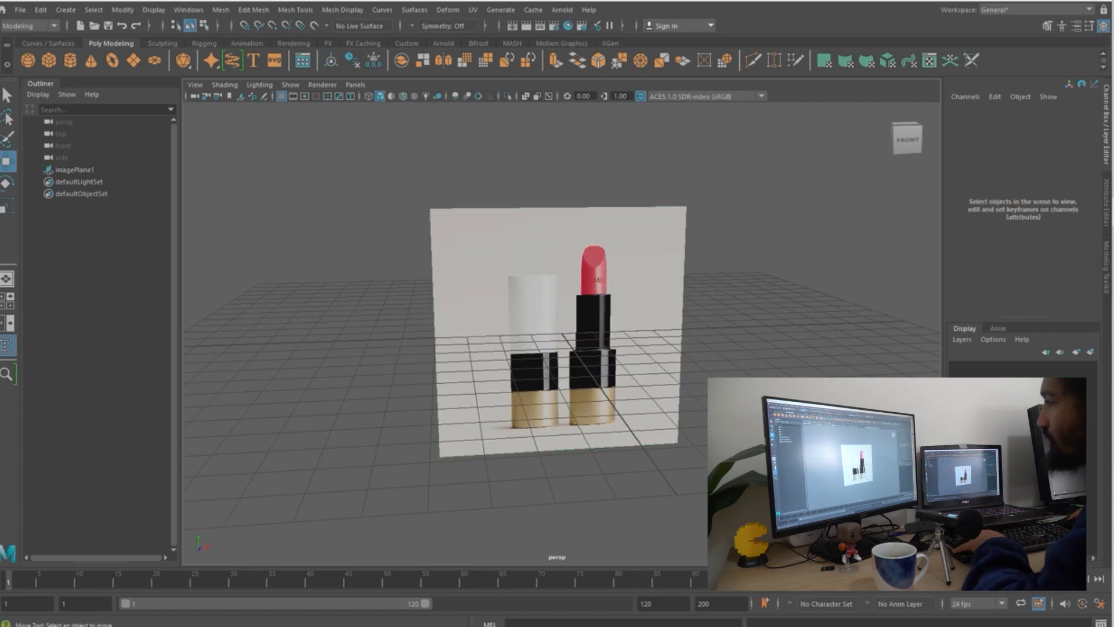
- Lay the image plane flat on the grid by setting its Rotate X to -90
key(e)
drag(562, 278, 562, 348)
text(-90)
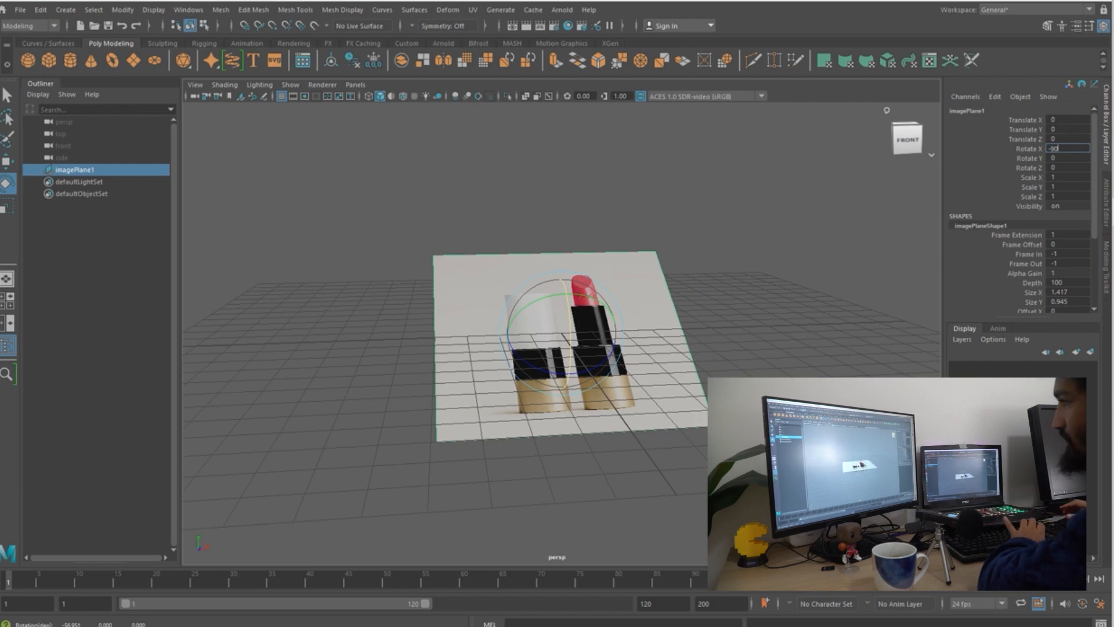
key(Return)
key(q)
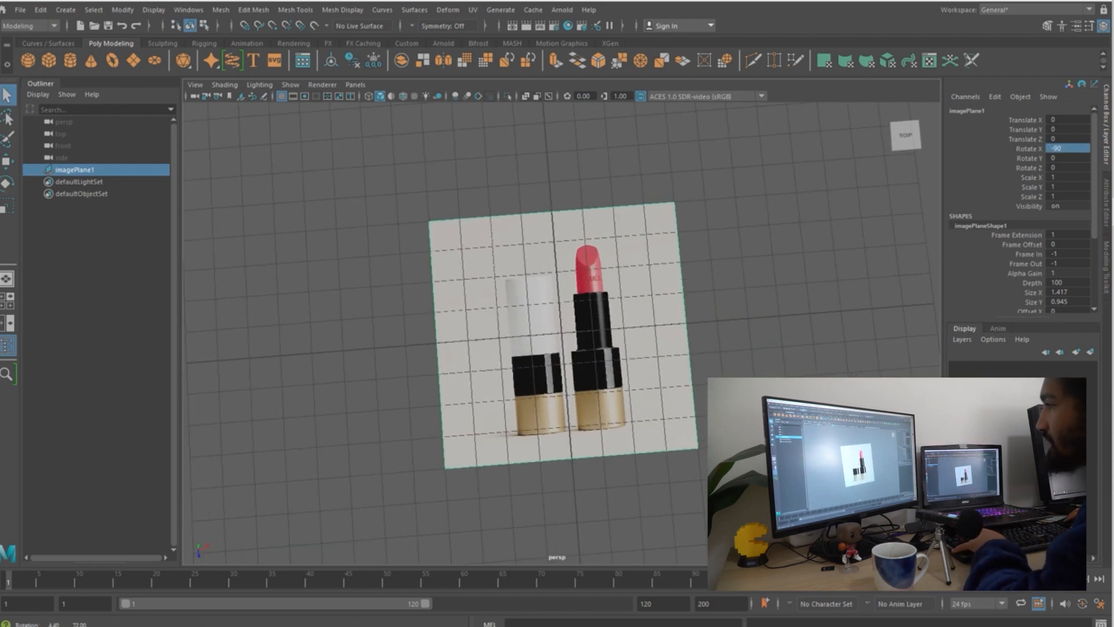
- Look at the image plane from above, and switch from the perspective view to the full-size orthographic top view
alt+drag(557, 325, 656, 406)
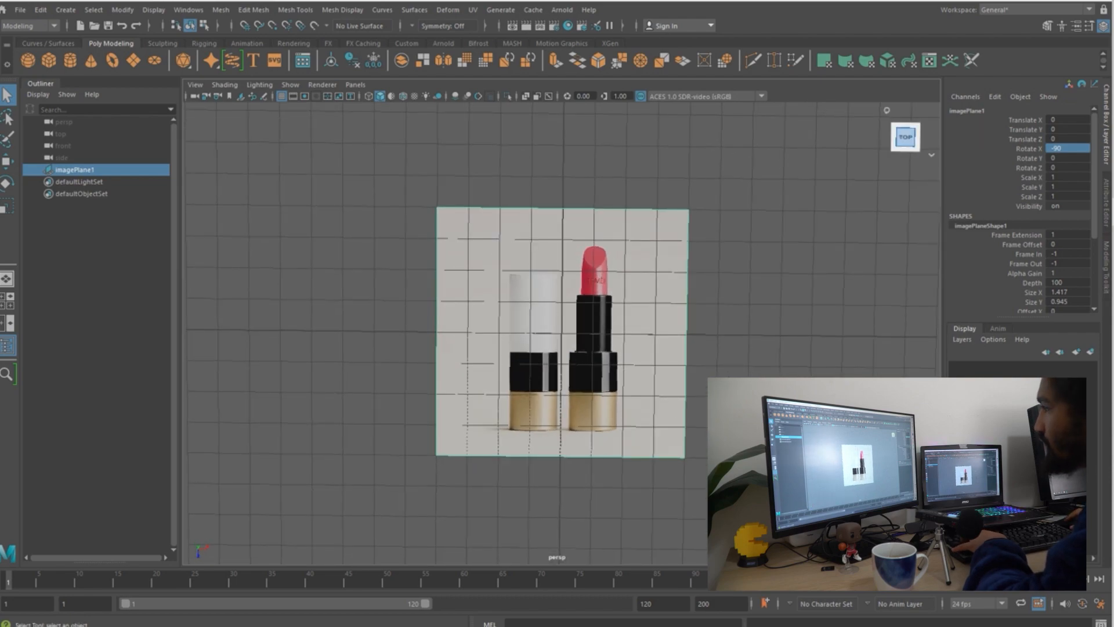
click(906, 137)
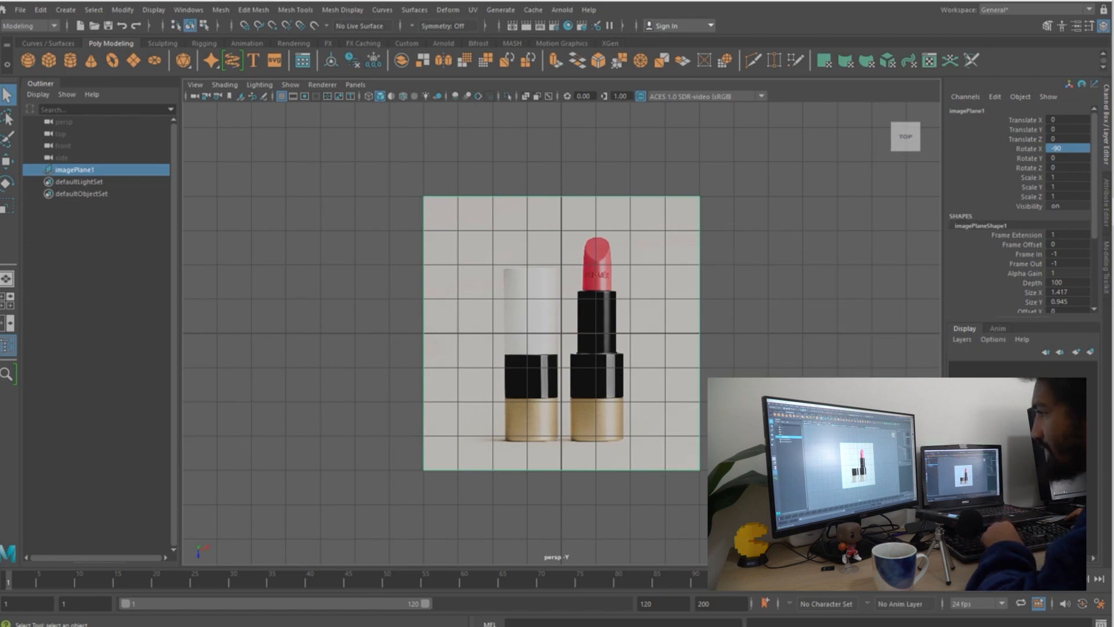
key(space)
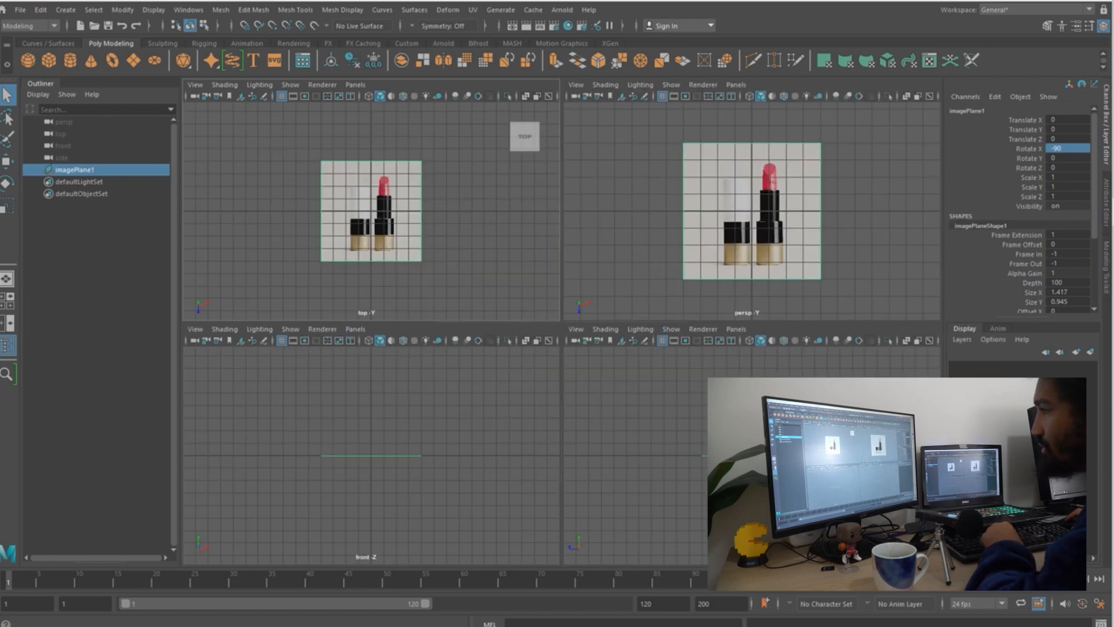
key(space)
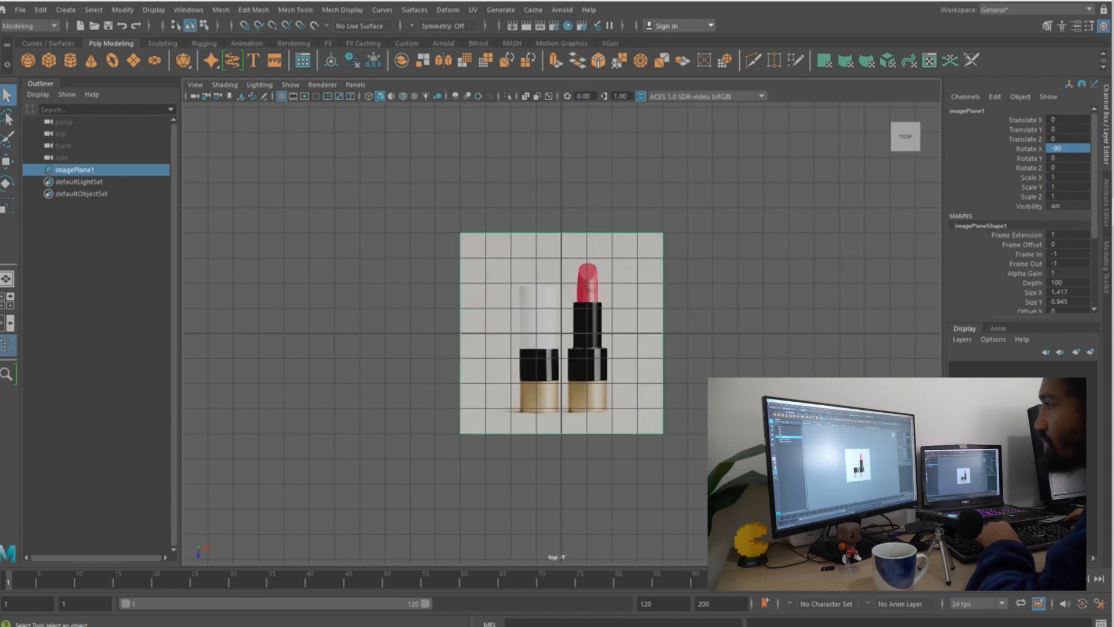
alt+middle_drag(561, 333, 552, 289)
alt+click(551, 289)
alt+click(552, 289)
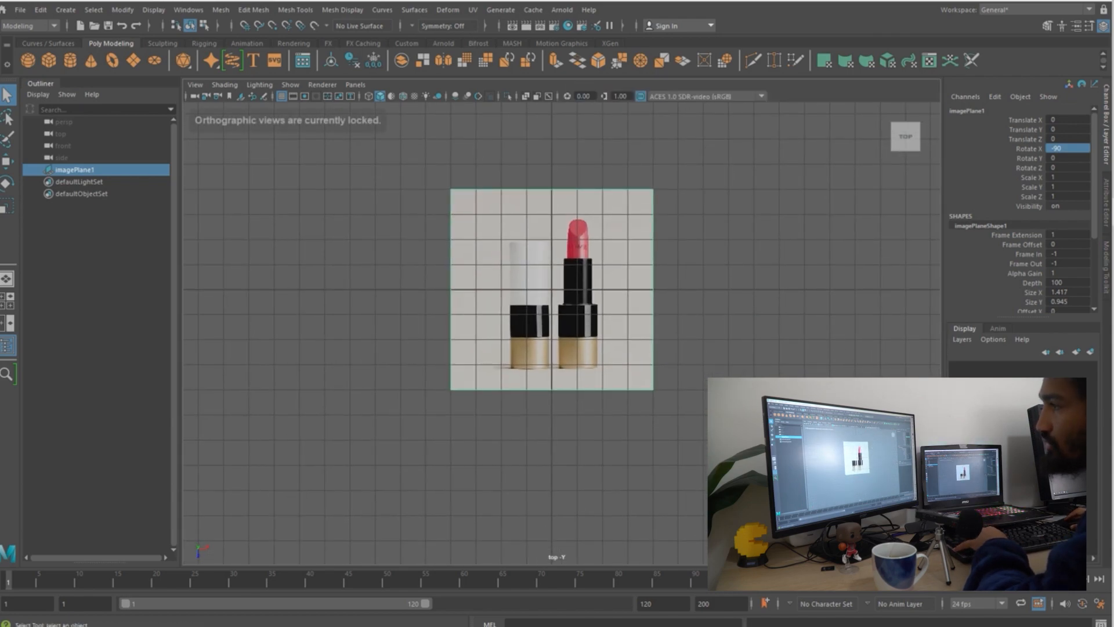
alt+middle_drag(552, 289, 544, 332)
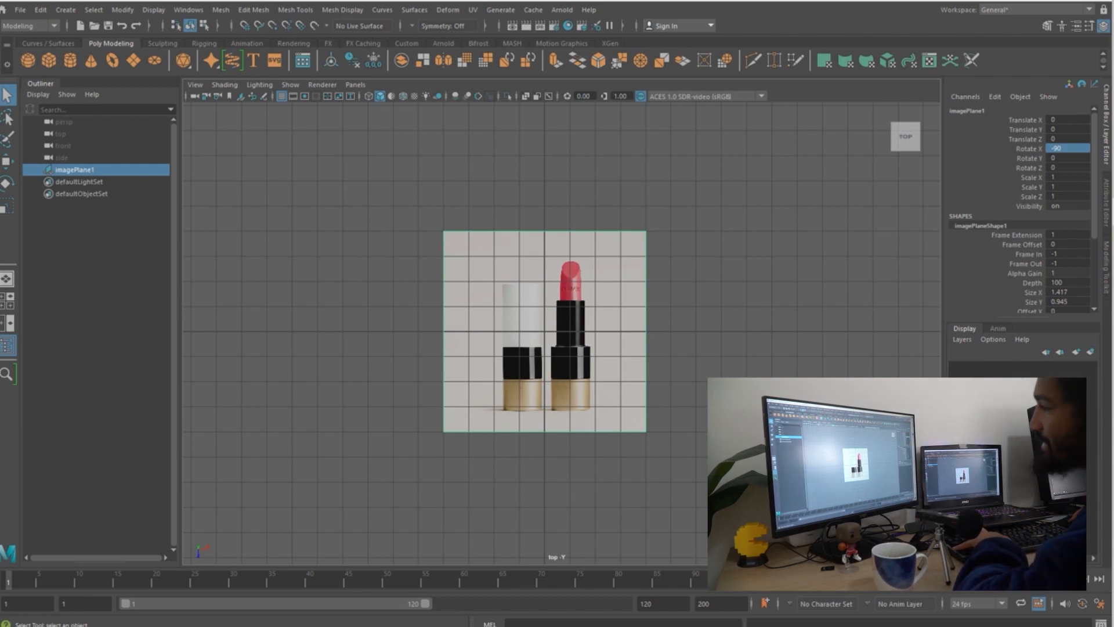
- Deselect the image plane and frame the lipstick and its cap more closely in the top view
click(673, 331)
scroll(562, 333, up, 1)
scroll(560, 334, up, 3)
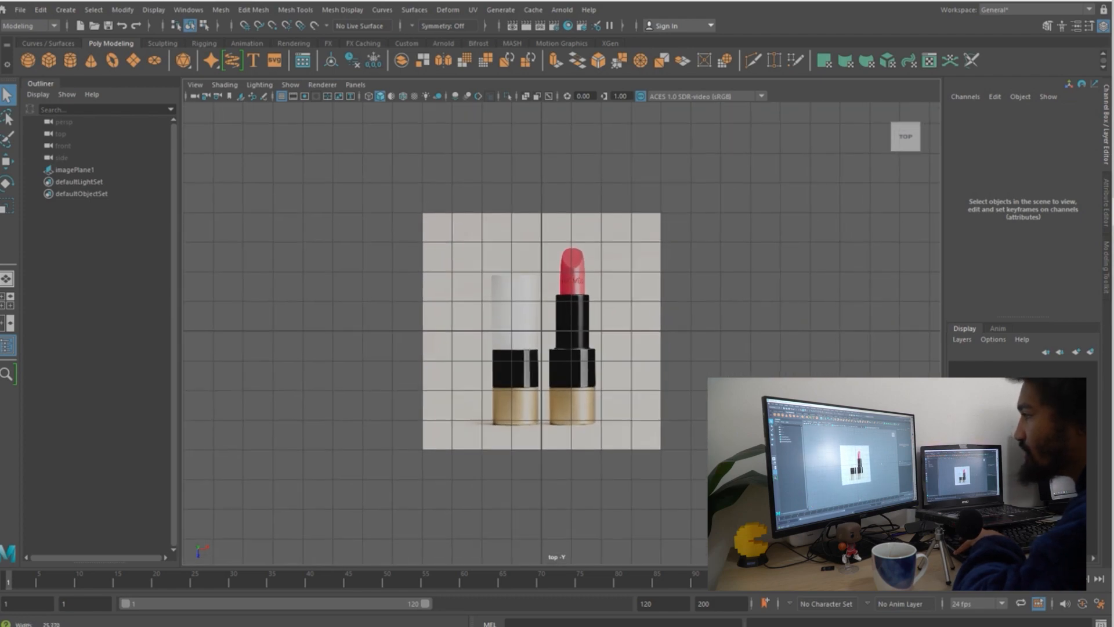
scroll(566, 346, up, 1)
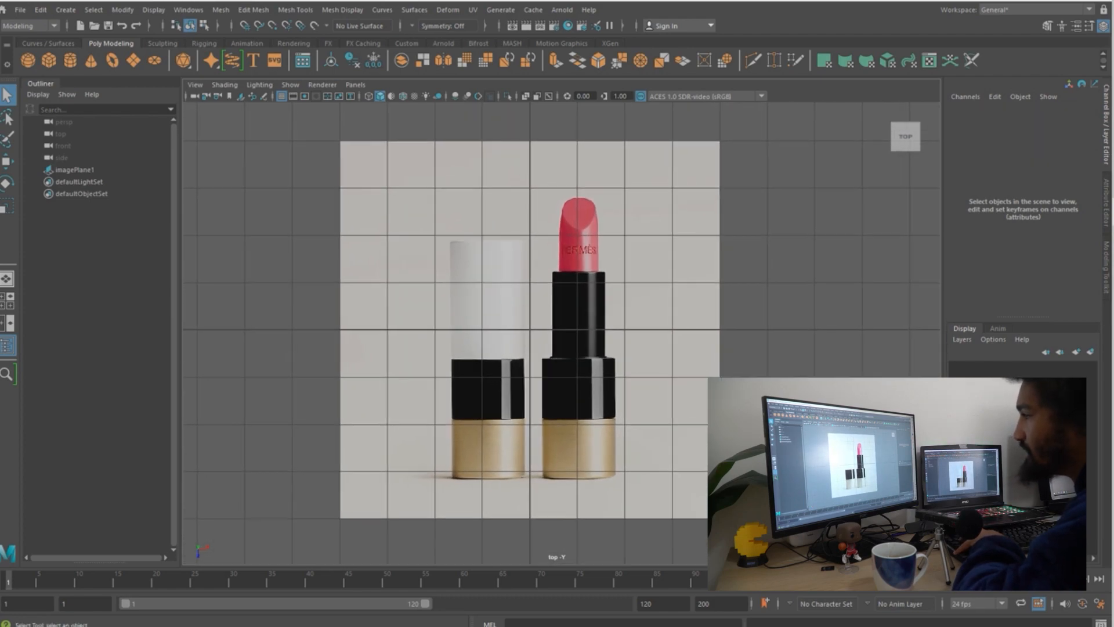
click(673, 331)
click(772, 331)
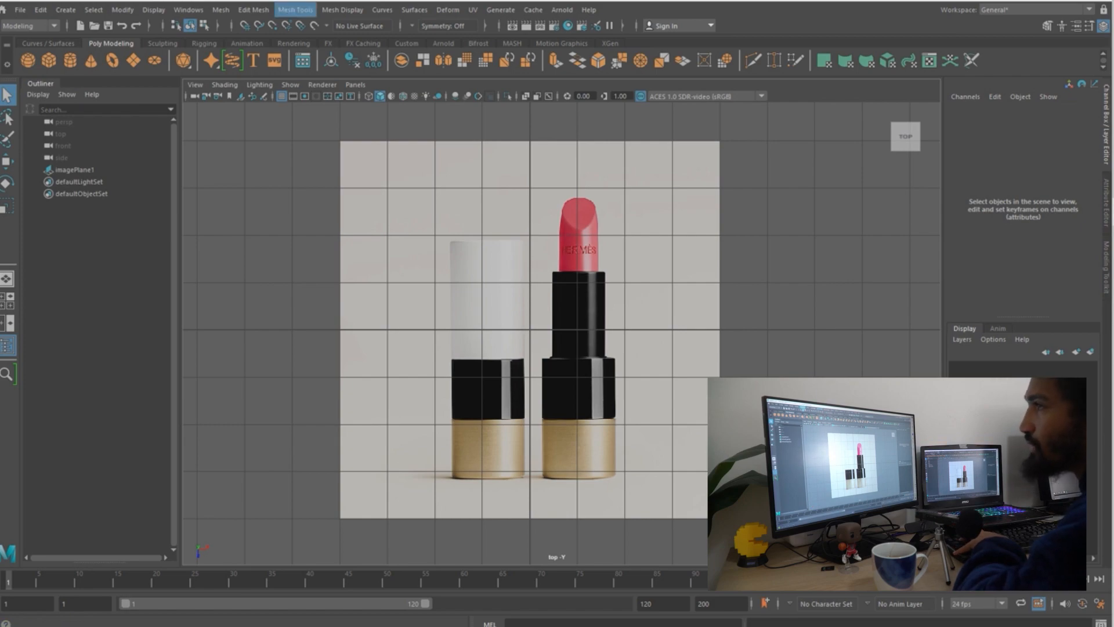
- Create a polygon cylinder at the origin and set its Rotate X to -90
click(65, 10)
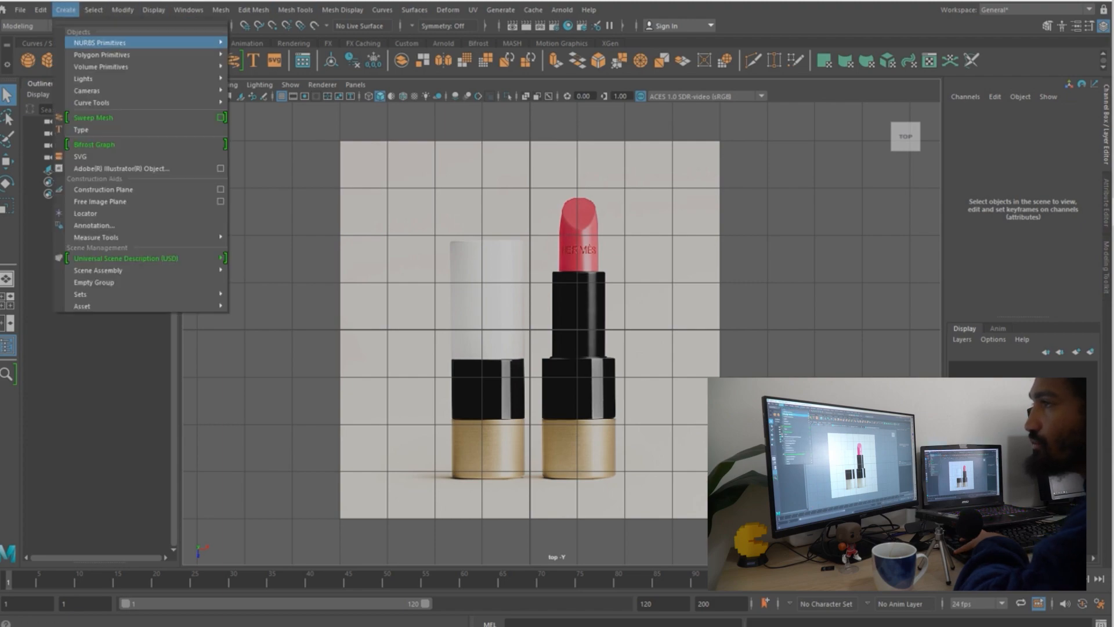
mouse_move(101, 55)
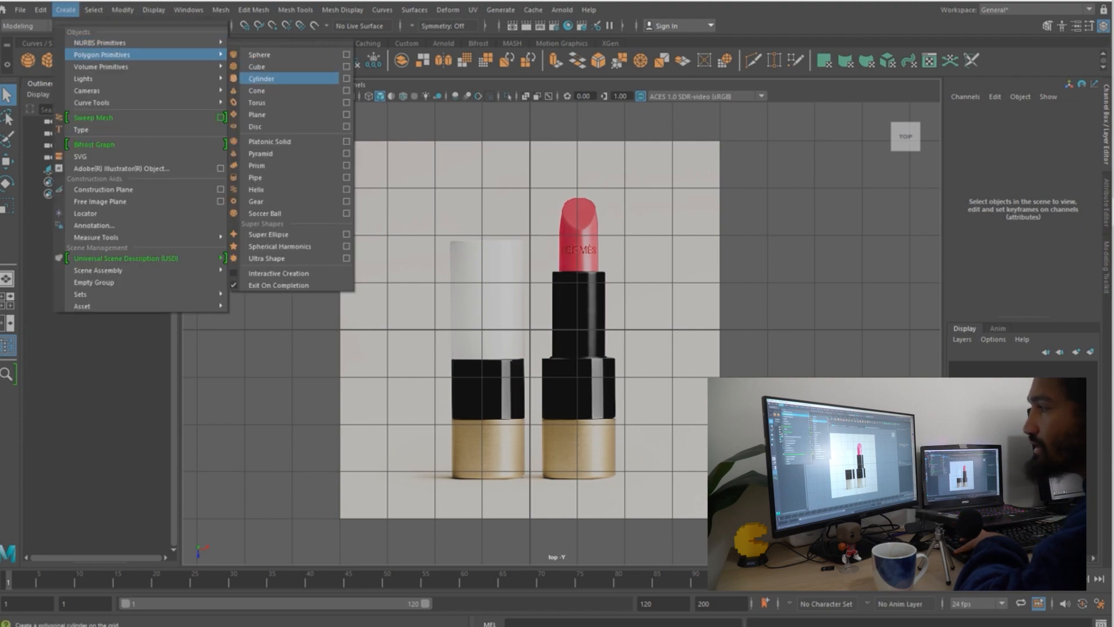
click(261, 78)
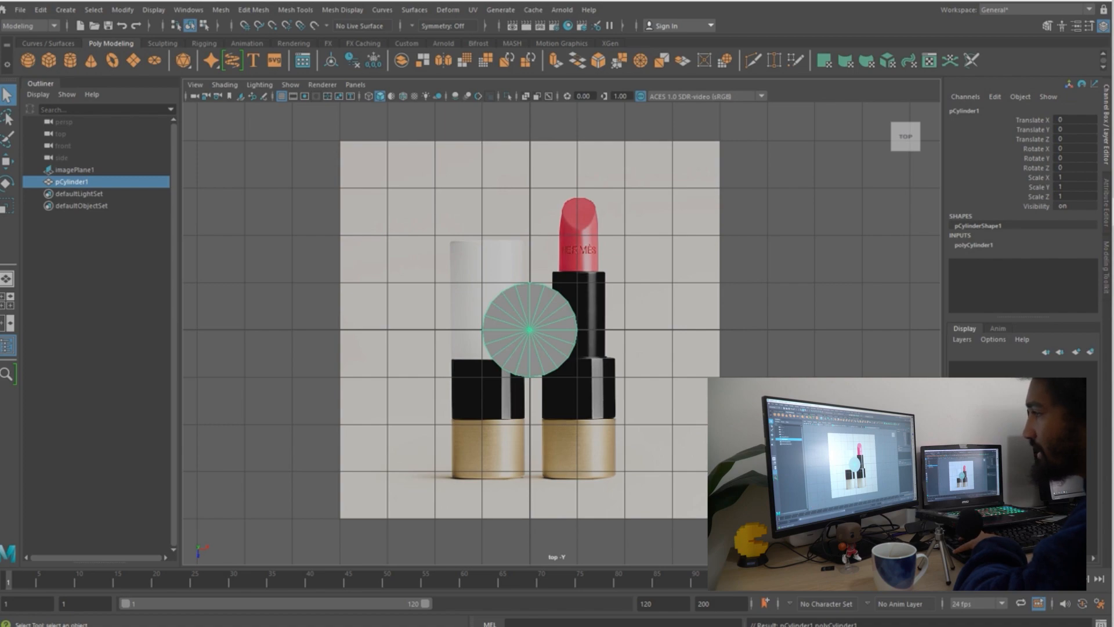
key(e)
drag(529, 360, 529, 277)
click(1068, 148)
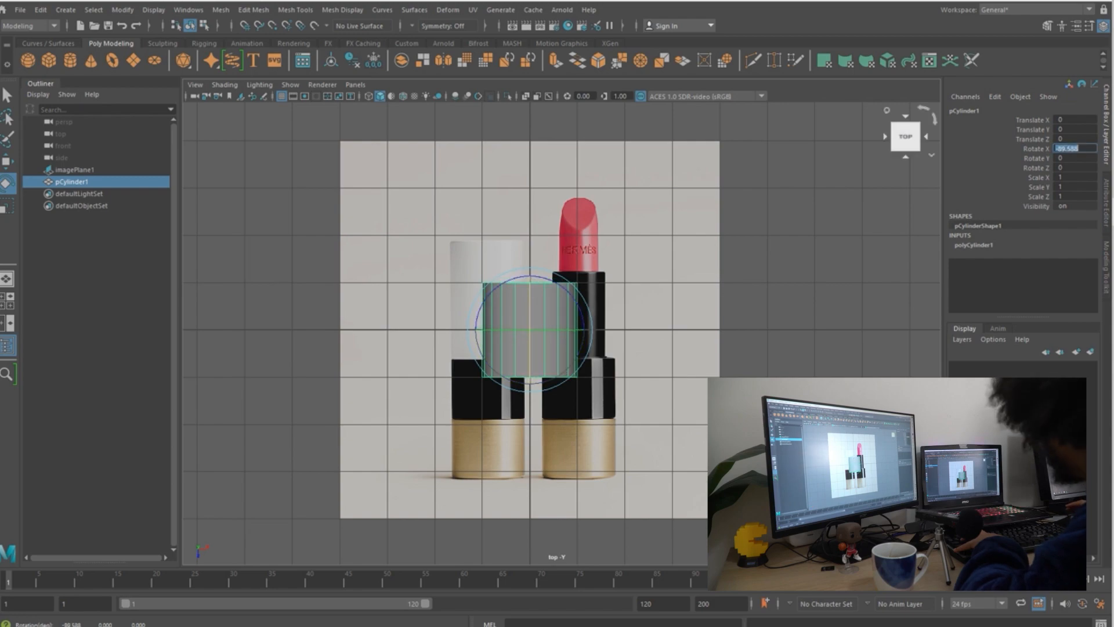
text(-90)
key(Return)
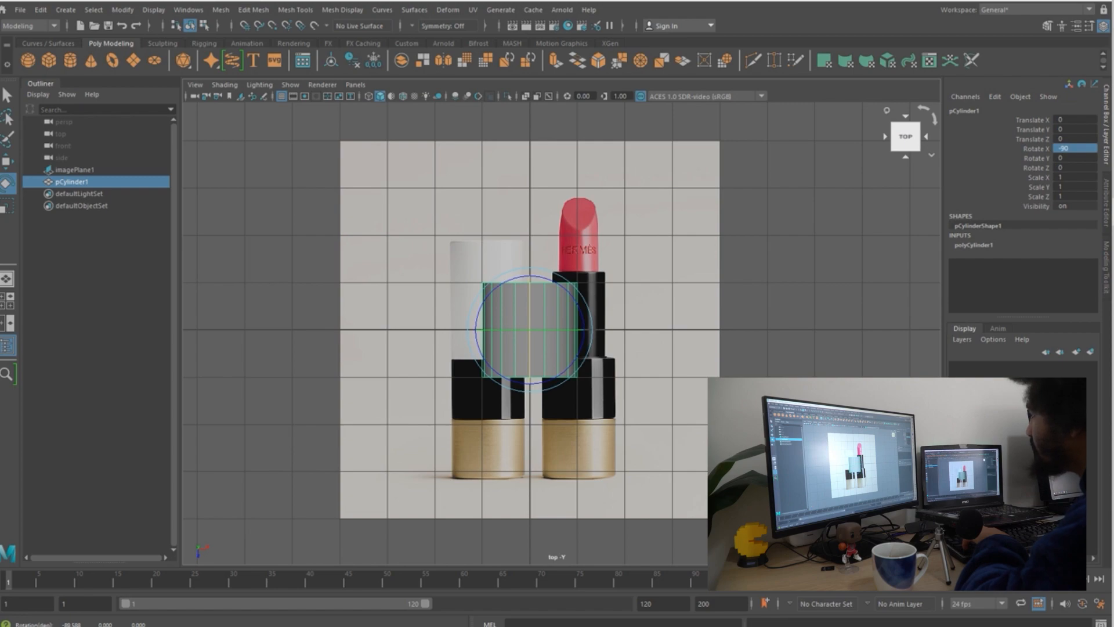
- Reduce the cylinder's Subdivisions Axis to 8 in its construction inputs
click(973, 245)
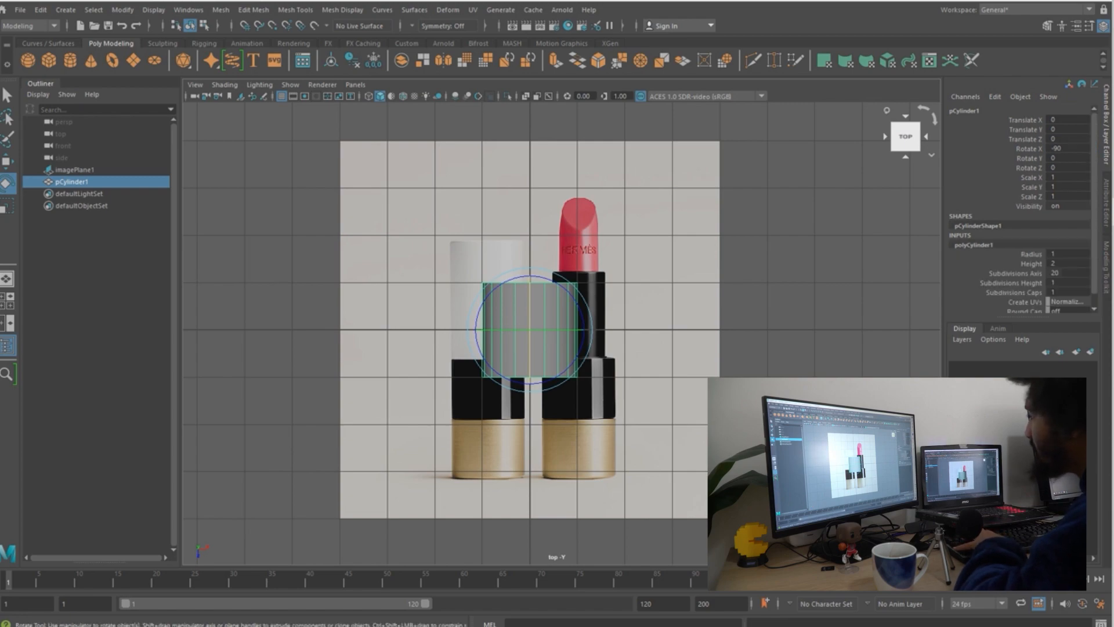
click(1016, 273)
middle_drag(1061, 272, 1050, 272)
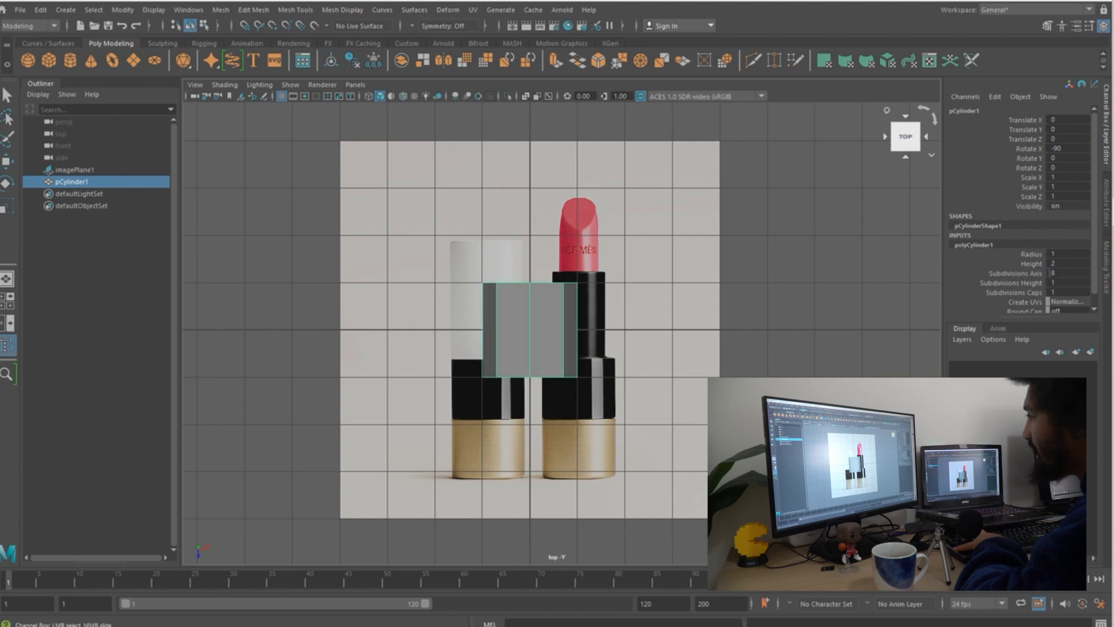
- Examine the eight-sided cylinder from several angles in perspective, comparing its smooth mesh preview with the unsmoothed shape
key(space)
mouse_move(711, 304)
mouse_down()
mouse_move(715, 250)
mouse_move(717, 302)
mouse_up()
key(w)
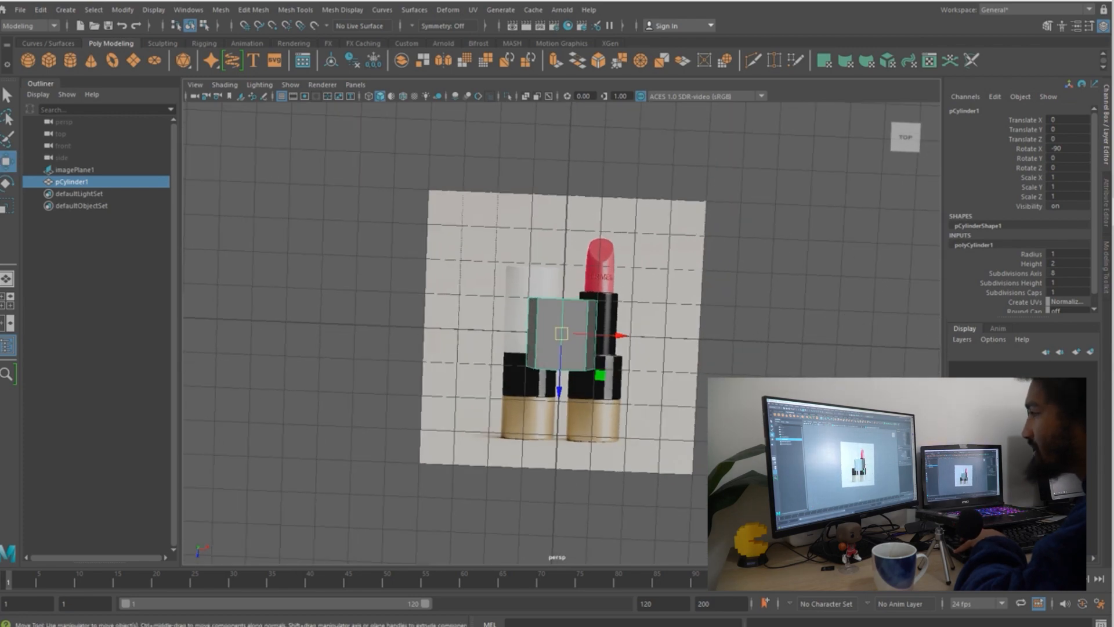
mouse_move(562, 409)
alt+mouse_down()
mouse_move(560, 390)
mouse_move(558, 465)
mouse_move(555, 406)
mouse_move(586, 412)
mouse_move(566, 409)
mouse_move(589, 423)
mouse_move(577, 423)
alt+mouse_up()
key(ctrl+z)
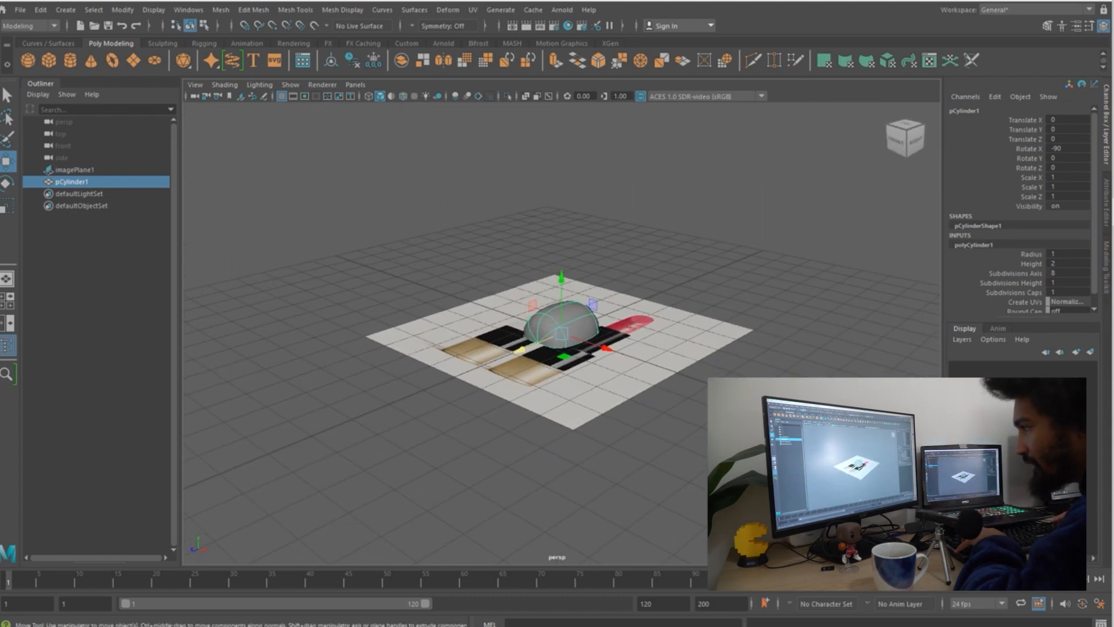
key(1)
key(3)
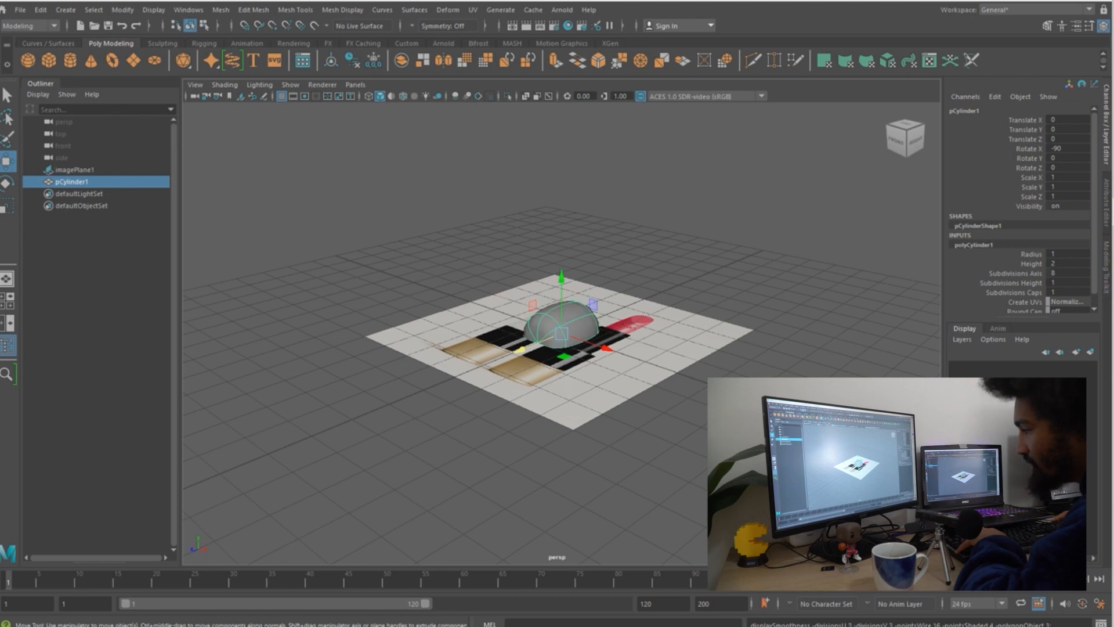
key(1)
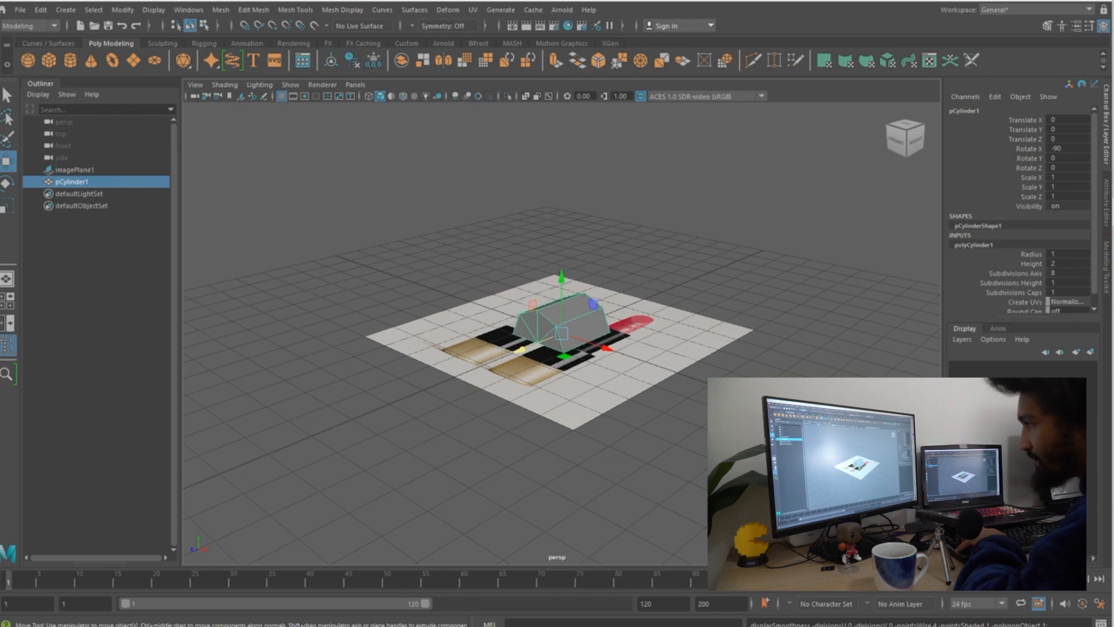
alt+drag(593, 304, 658, 409)
scroll(562, 333, up, 4)
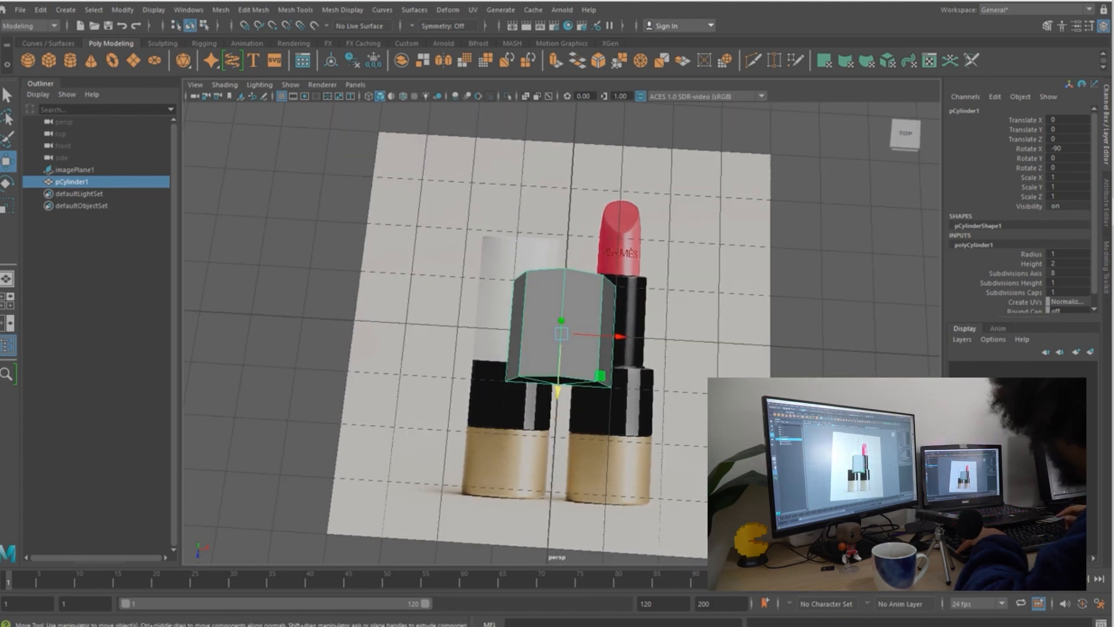
key(3)
key(1)
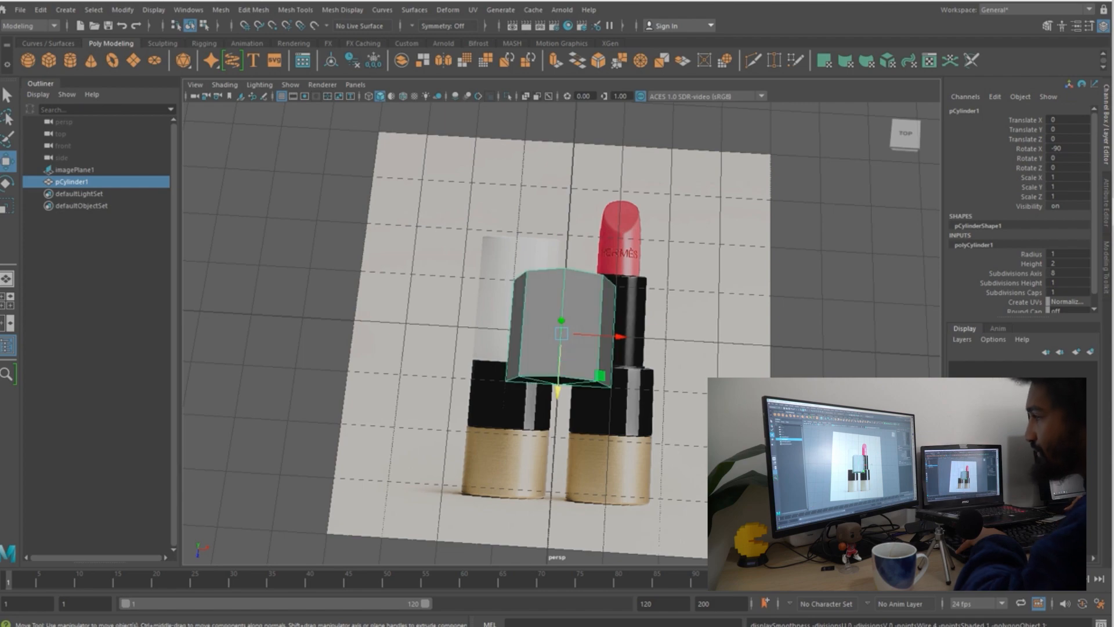
alt+drag(658, 409, 588, 389)
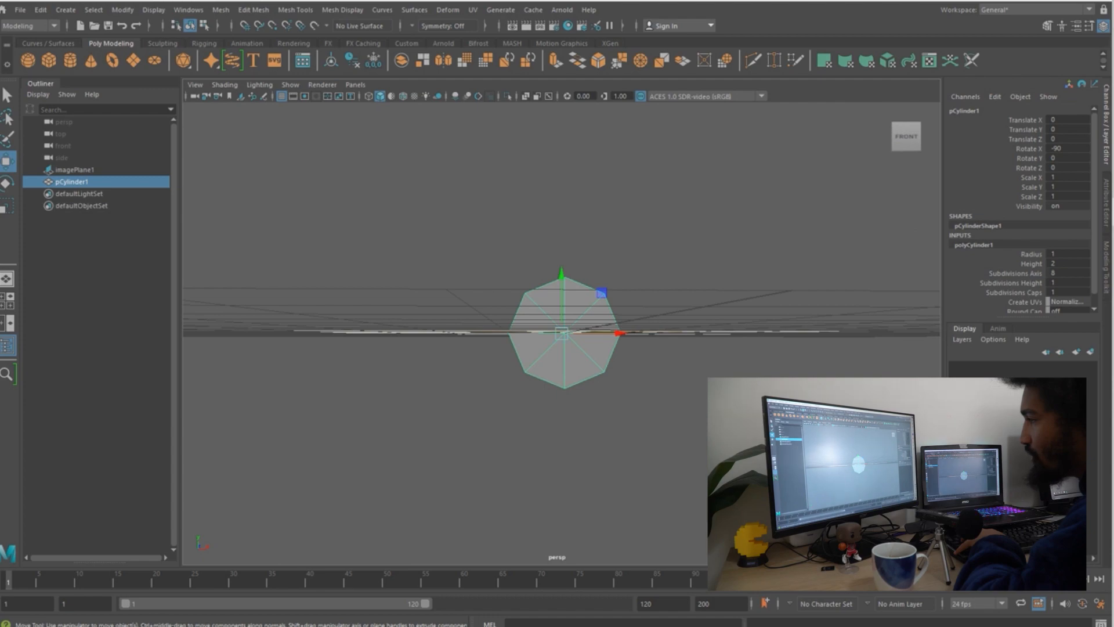
alt+drag(557, 145, 578, 342)
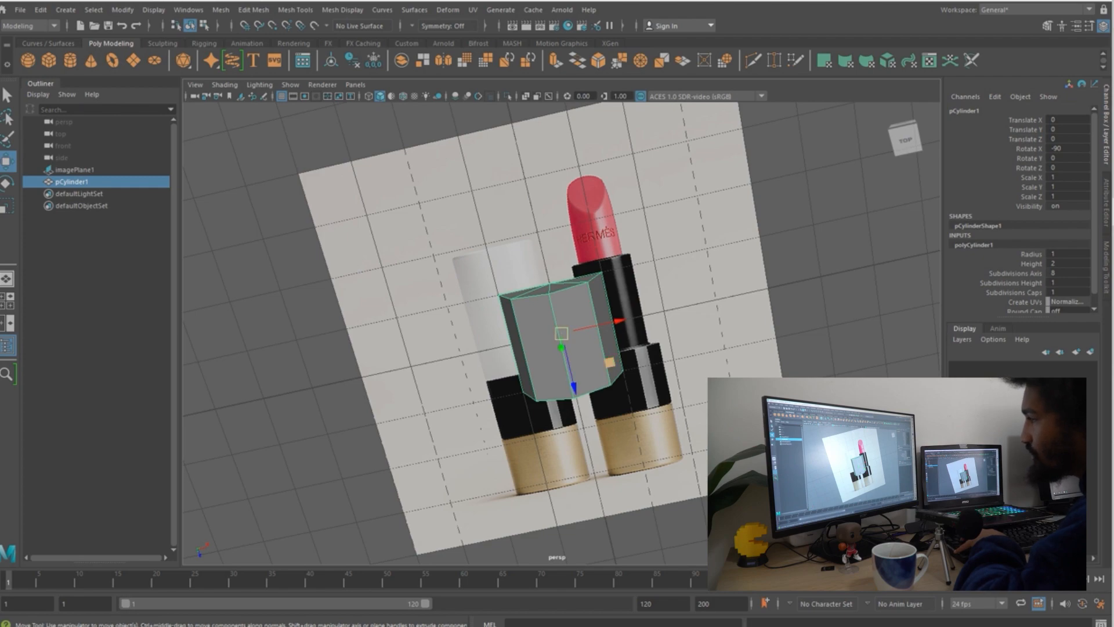
- Return to the top view and move the cylinder over the open lipstick's gold base, to about X 1.1, Z 2.16
key(space)
drag(613, 366, 551, 366)
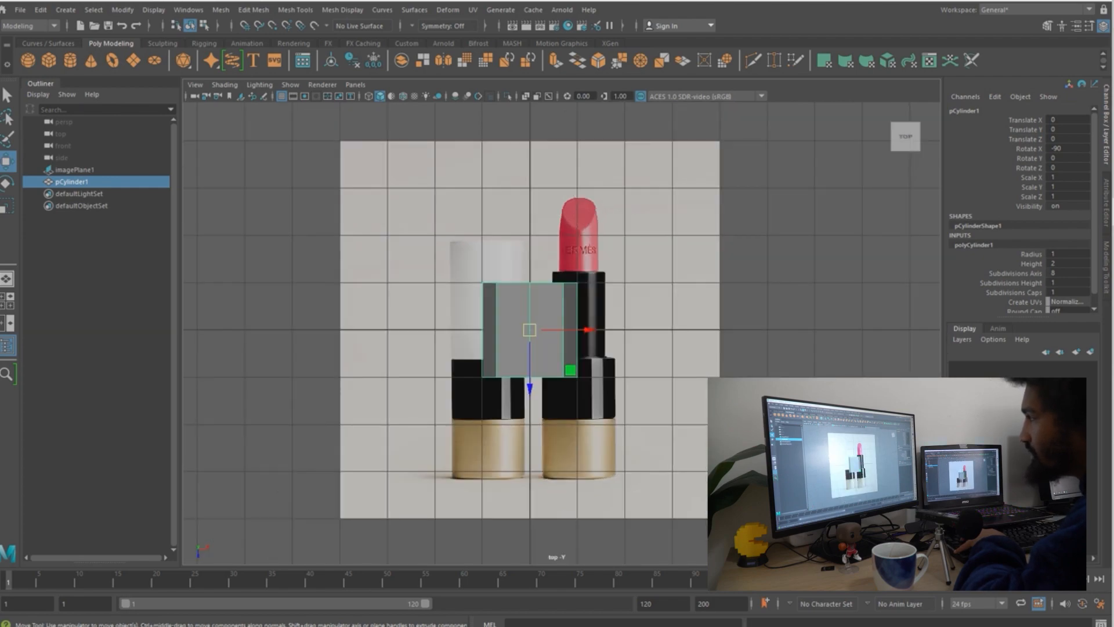
alt+click(550, 365)
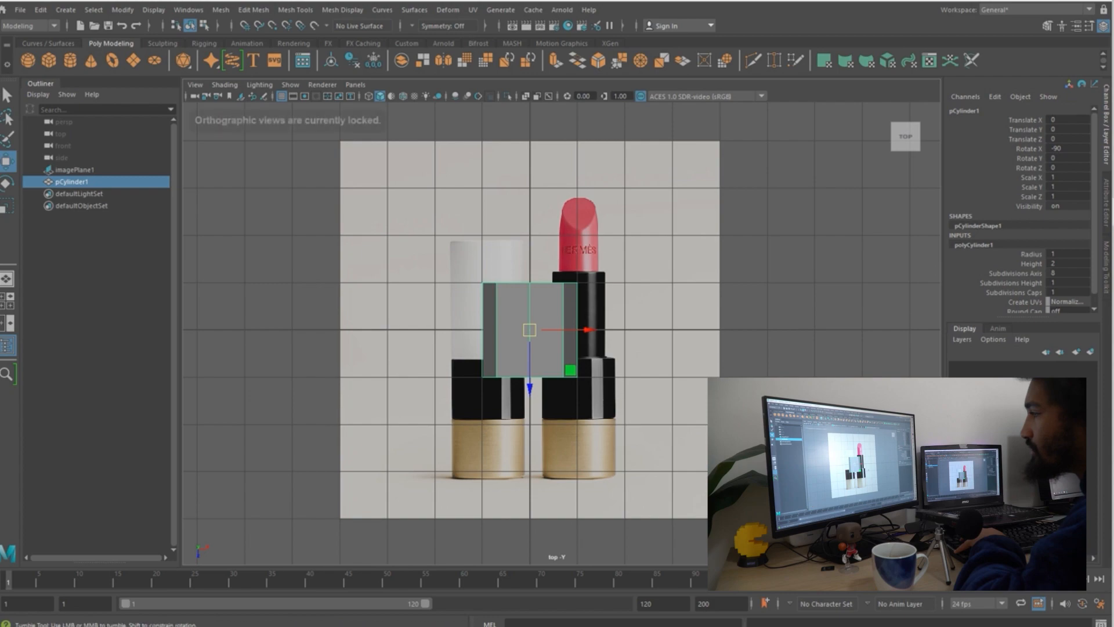
drag(529, 388, 529, 491)
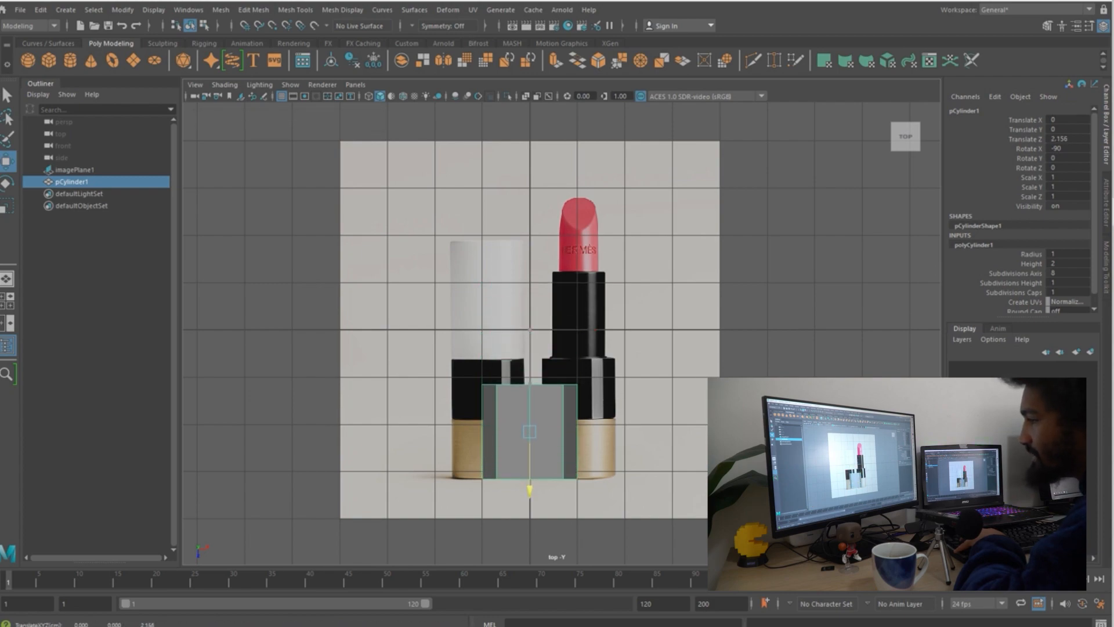
mouse_move(586, 430)
mouse_down()
mouse_move(642, 431)
mouse_move(571, 431)
mouse_up()
- Scale the cylinder uniformly to about 0.74 to match the gold base's width, and reposition it at about X 1.03, Z 2.44
key(r)
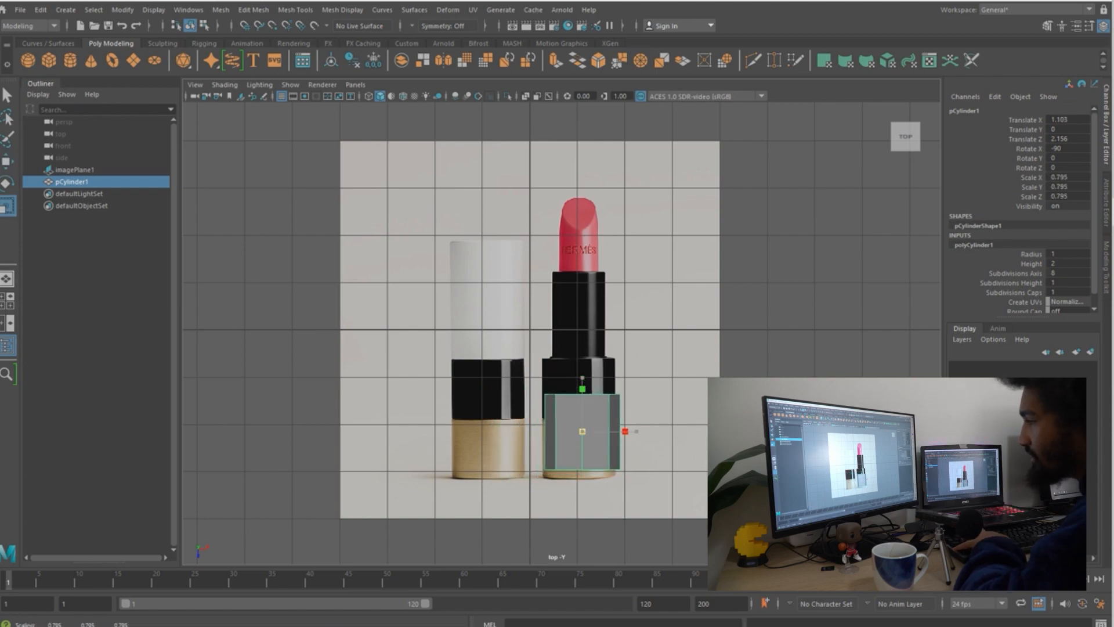
key(w)
drag(582, 489, 582, 492)
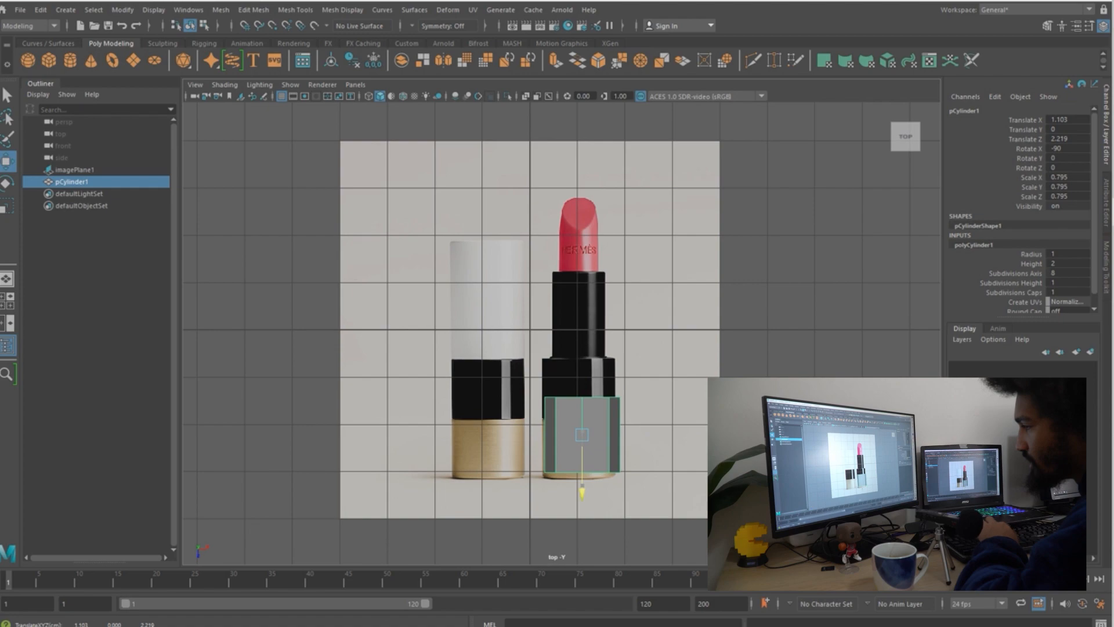
key(r)
drag(583, 434, 636, 434)
key(w)
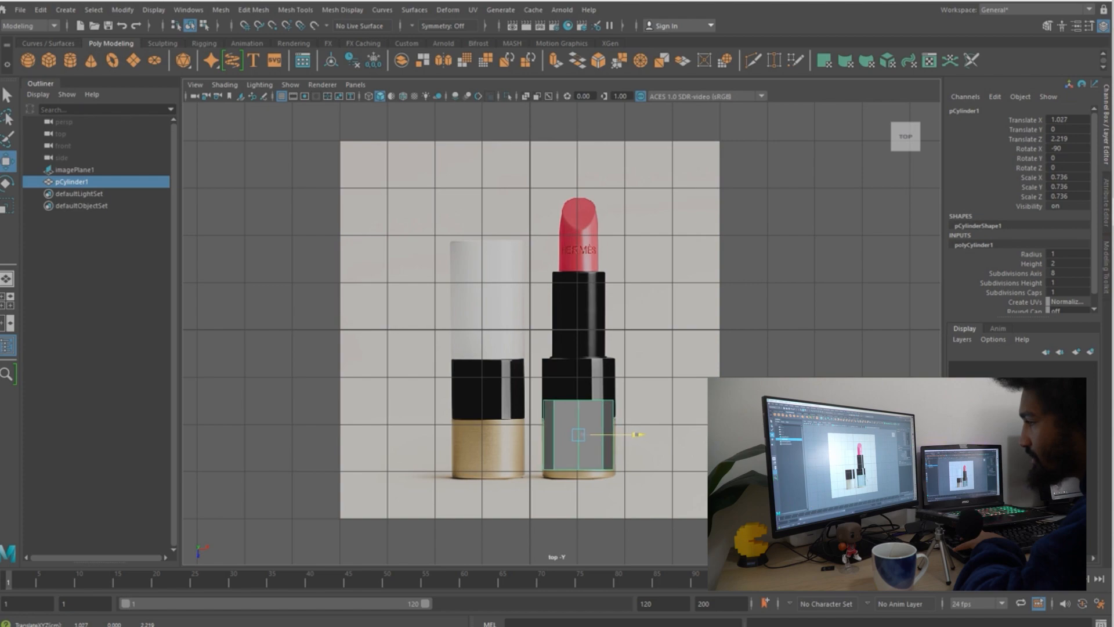
drag(579, 492, 578, 502)
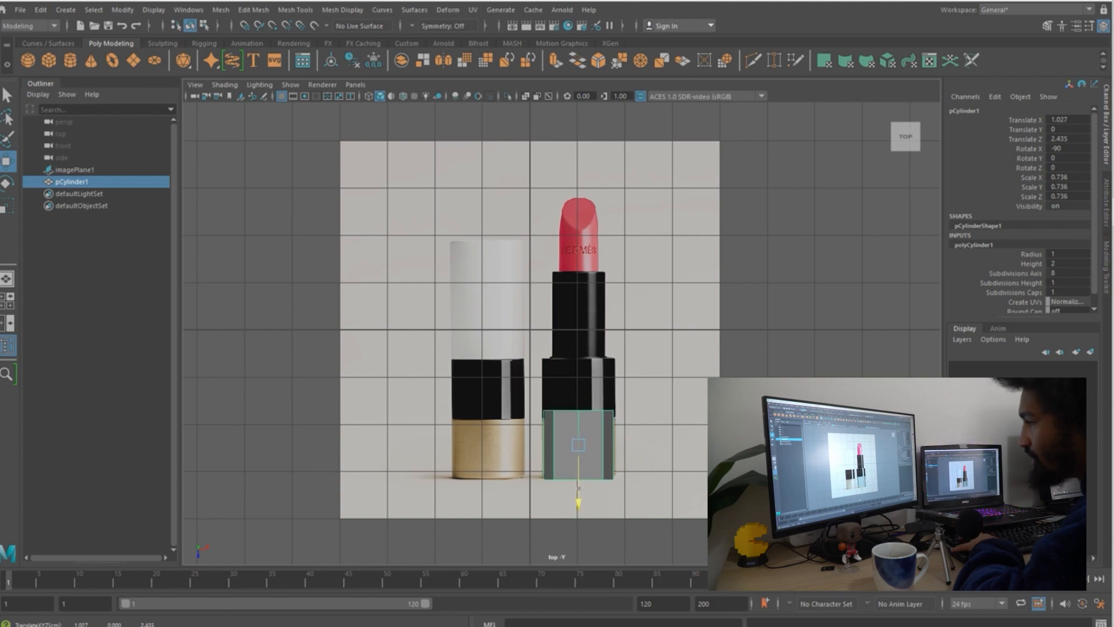
- Scale the cylinder uniformly to about 0.77 and move it to about Z 2.40, level with the gold base's bottom
key(r)
drag(578, 444, 585, 445)
key(w)
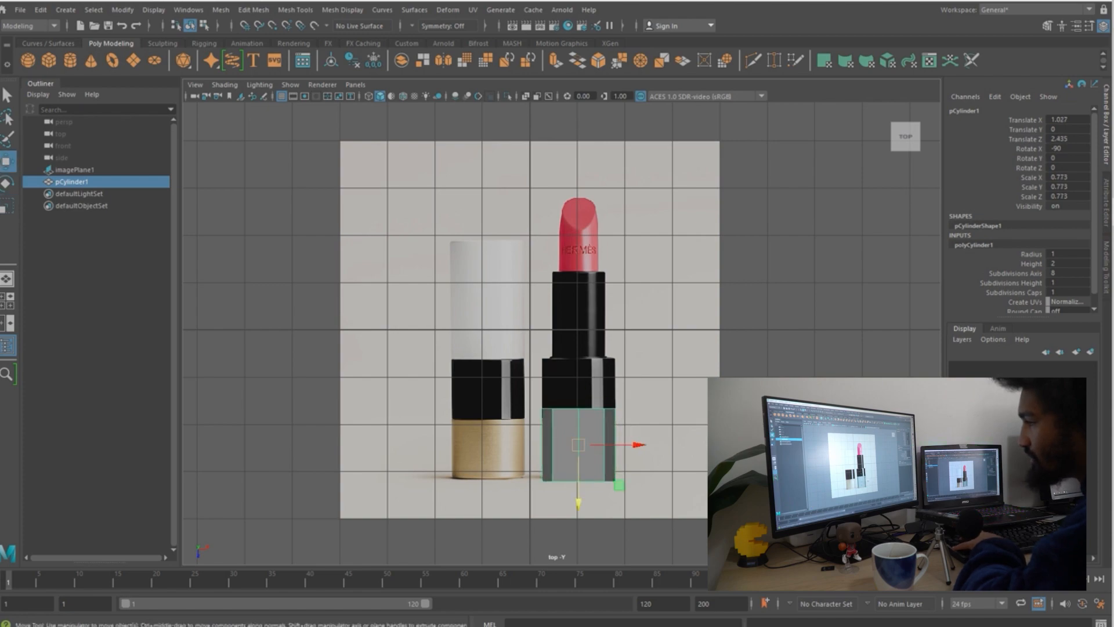
drag(579, 503, 579, 499)
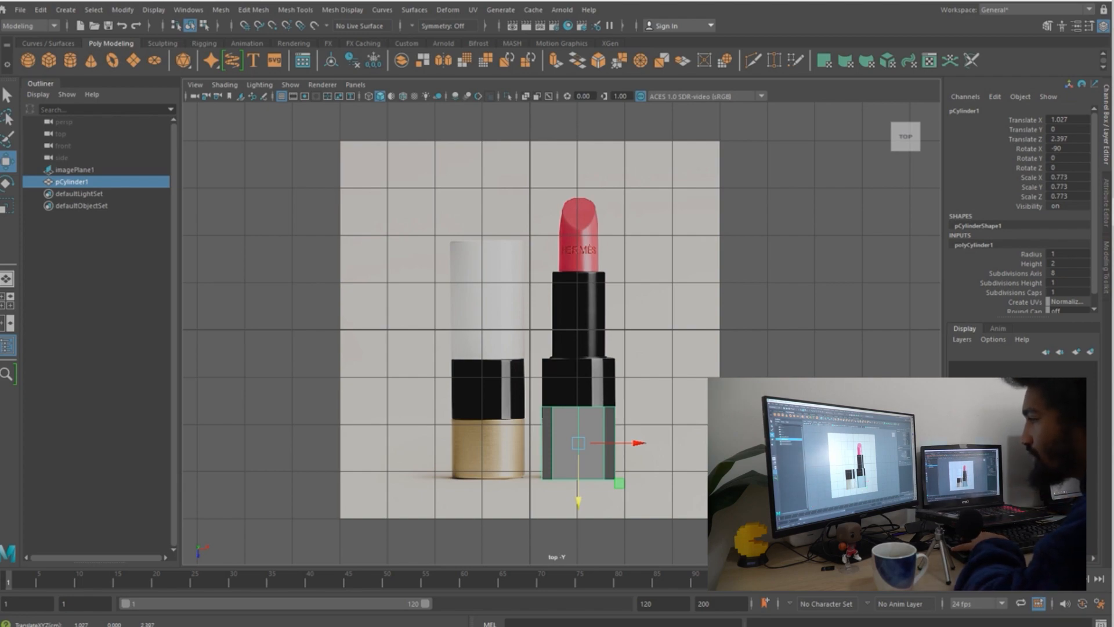
- Compare smooth-shaded and wireframe display in the top view, and leave the view in wireframe
right_click(579, 291)
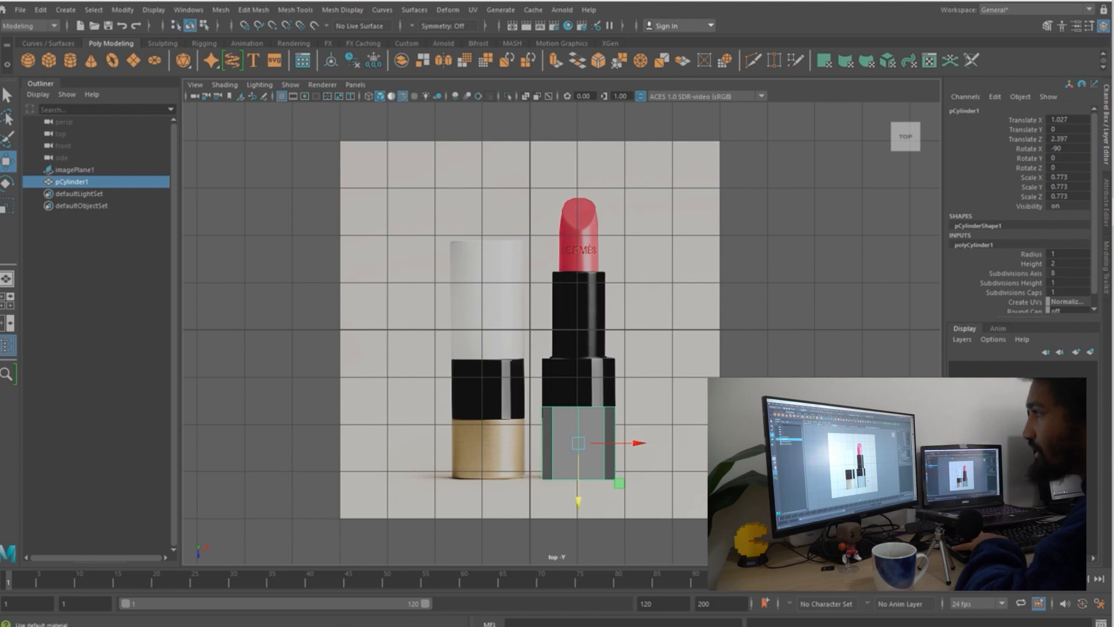
click(369, 95)
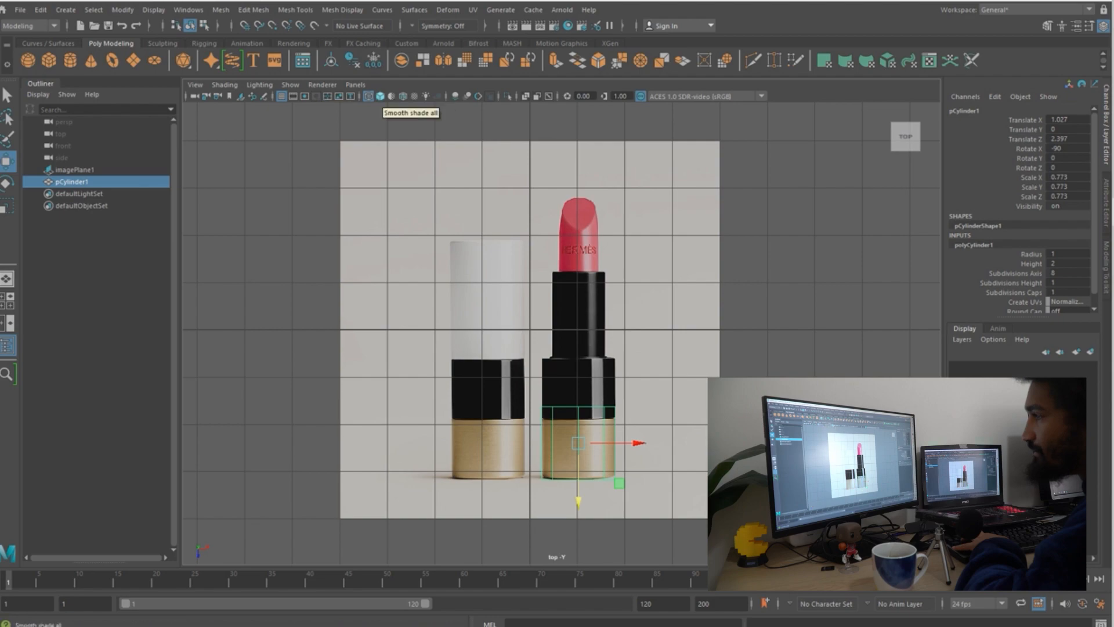
click(380, 96)
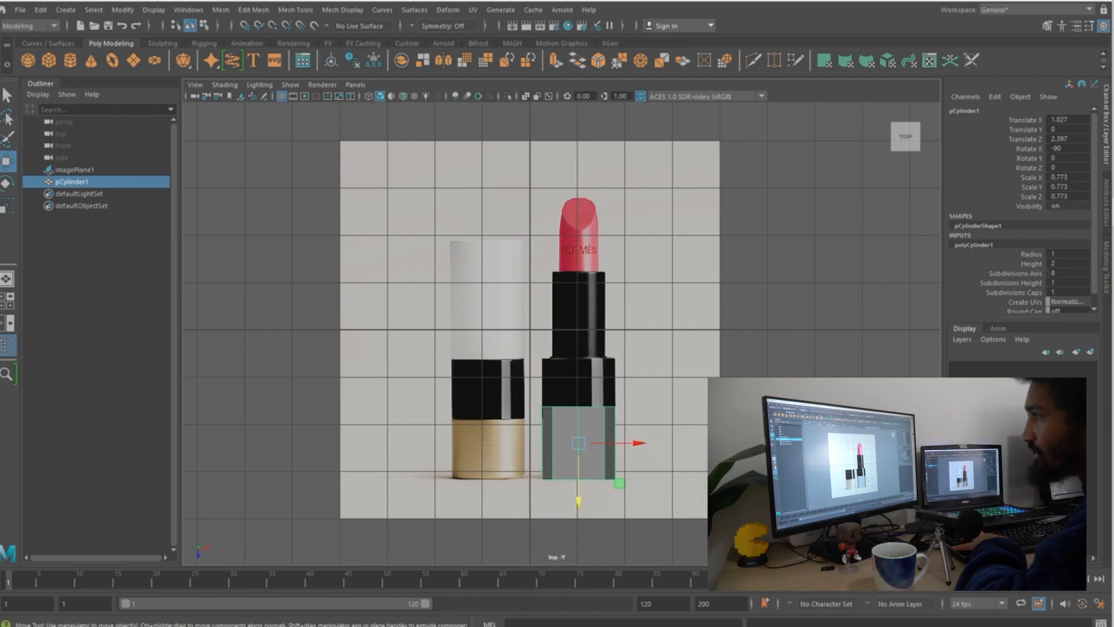
click(368, 96)
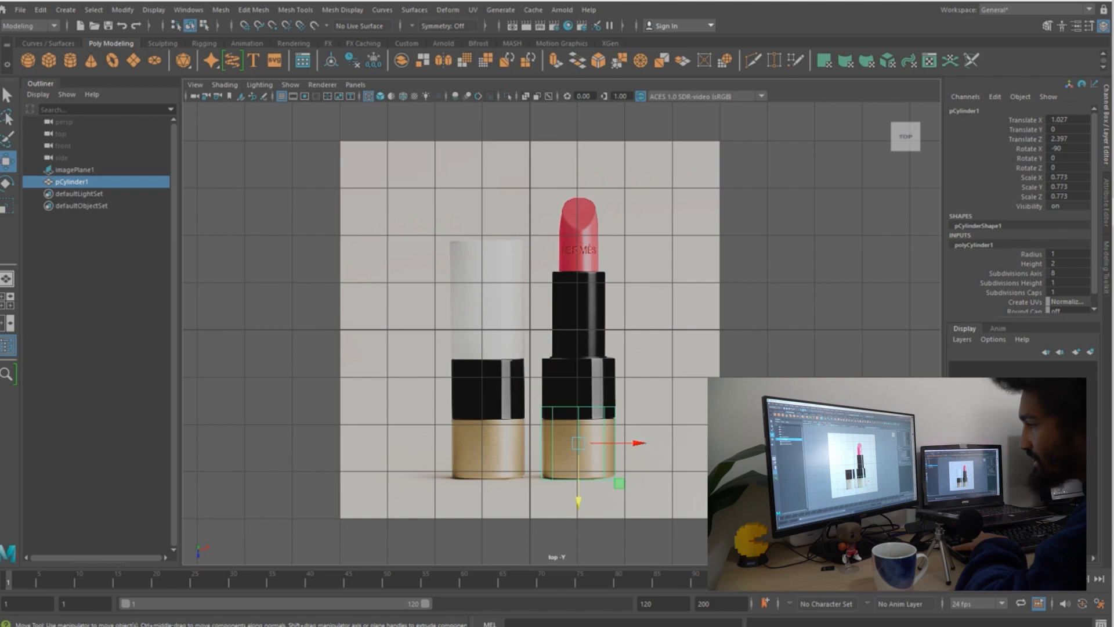
right_click(611, 378)
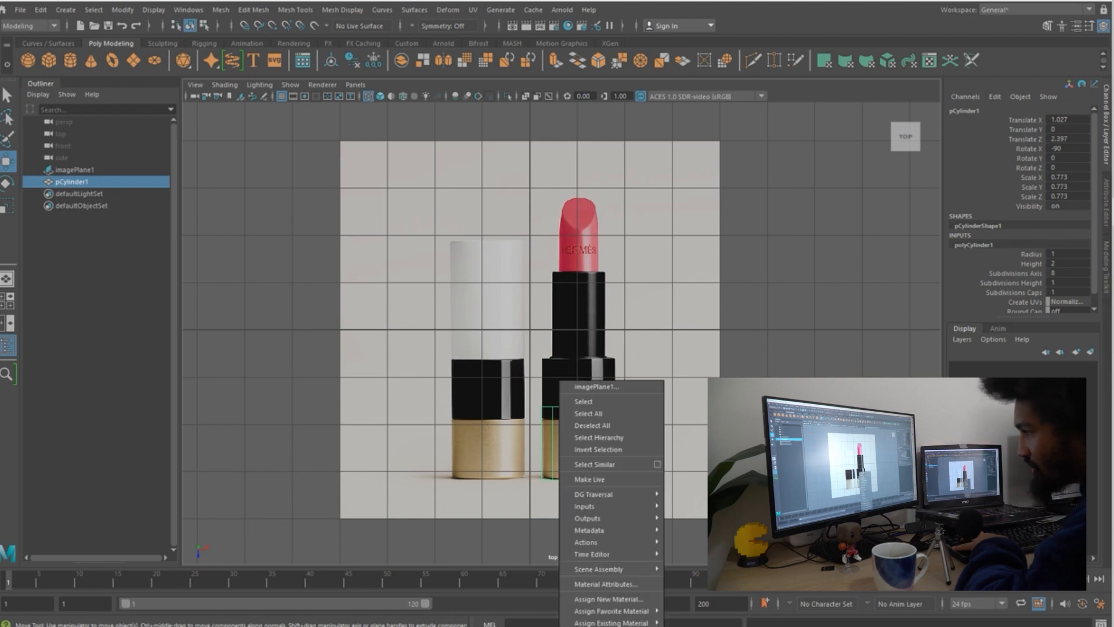
right_click(605, 377)
click(575, 400)
right_click(555, 341)
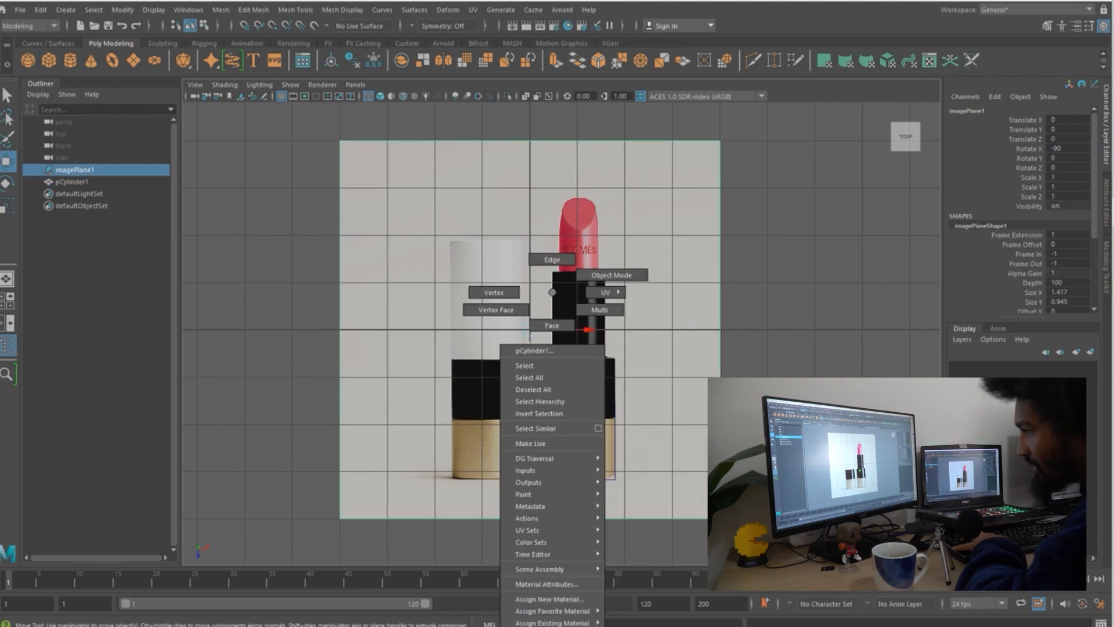
click(523, 364)
right_click(611, 377)
shift+click(580, 400)
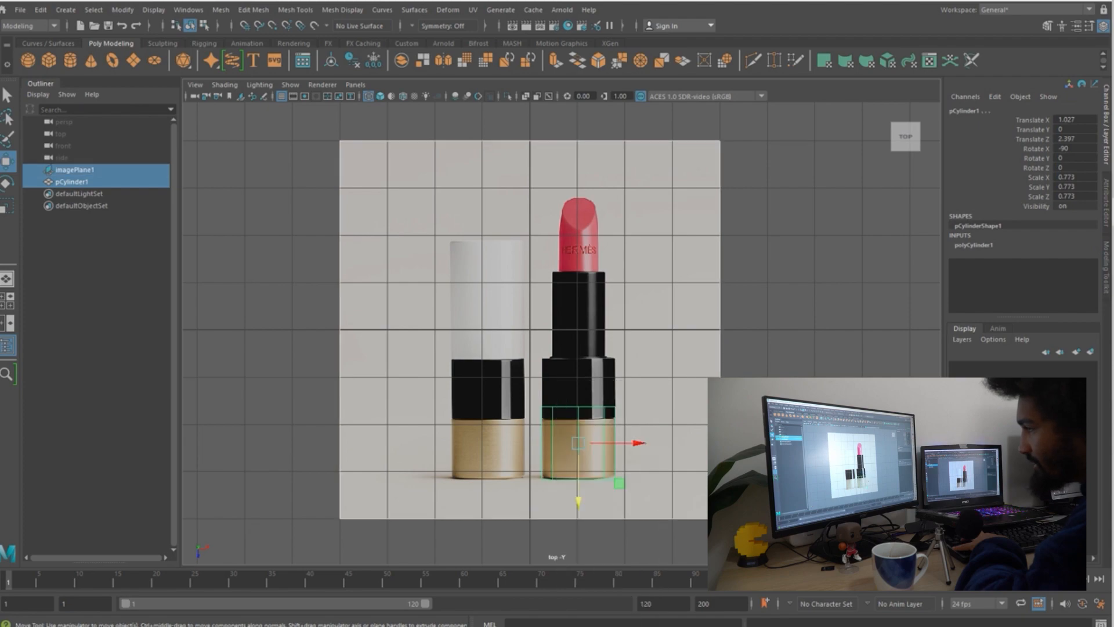
key(q)
right_click(612, 380)
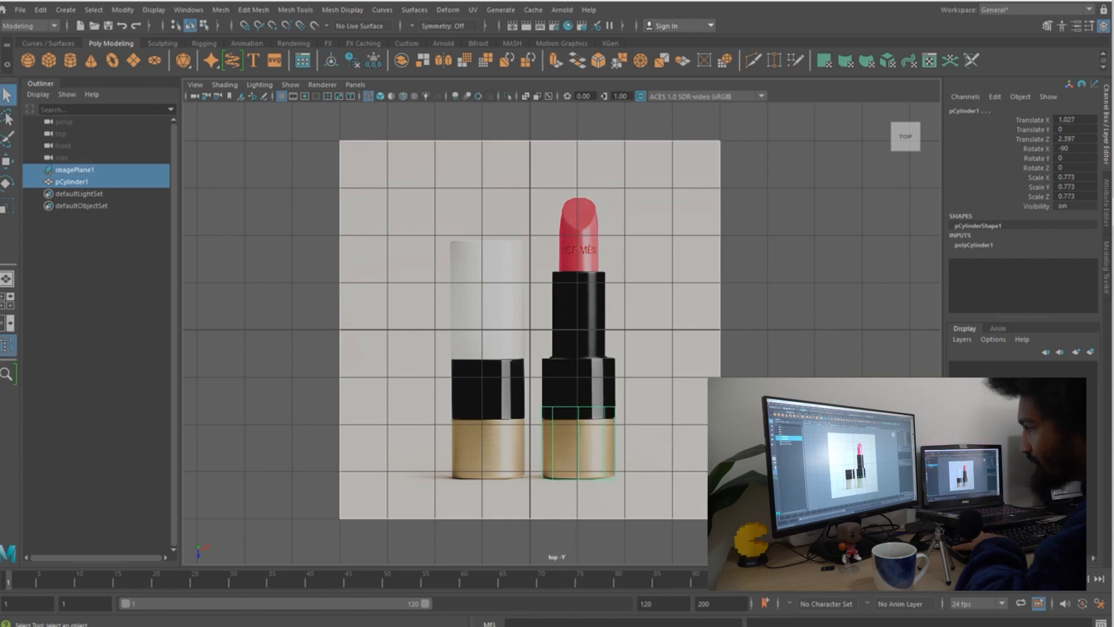
click(608, 292)
- Select the cylinder's top ring of vertices and lower it to the gold base's upper edge, at about Z 1.88
right_click(608, 292)
right_drag(608, 292, 551, 293)
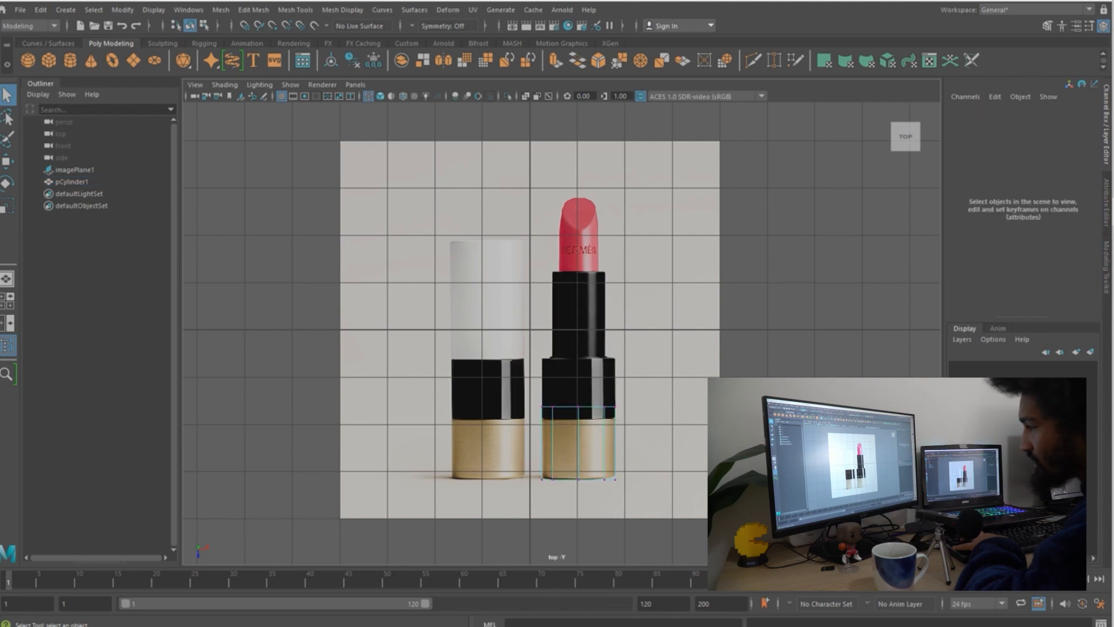
drag(522, 383, 622, 414)
key(w)
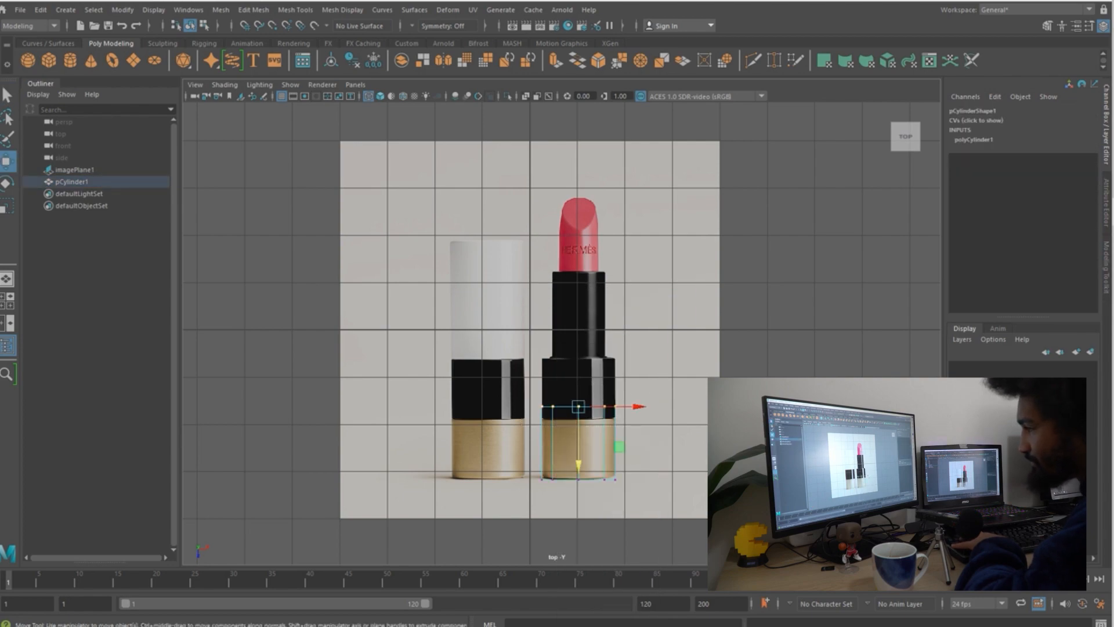
drag(578, 462, 578, 477)
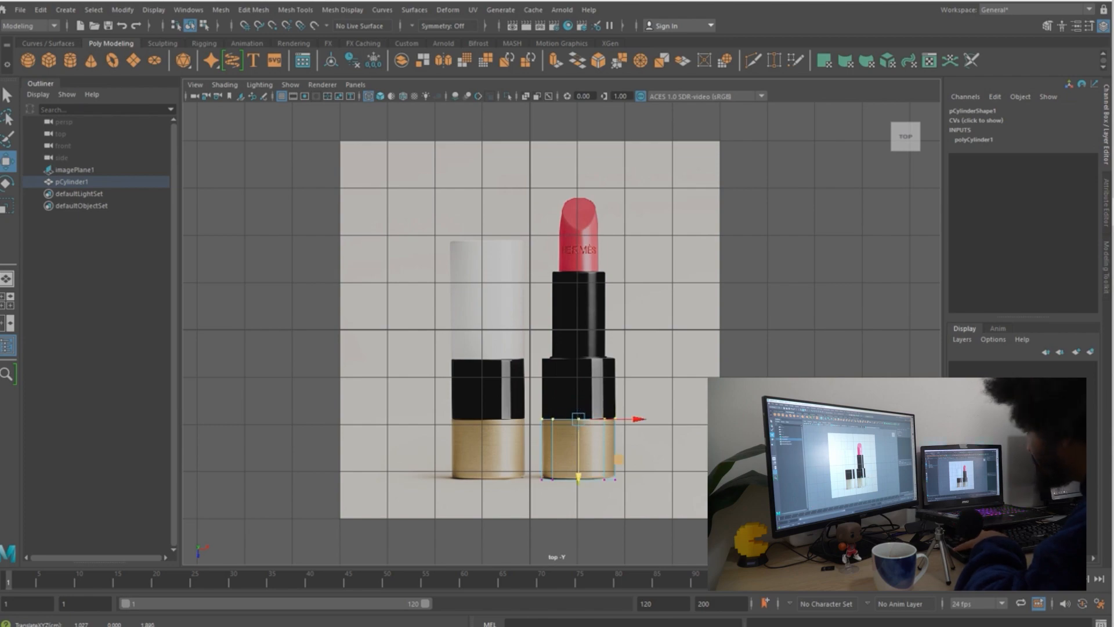
- Return the cylinder to object mode and insert an edge loop around it just below its top edge
right_click(575, 432)
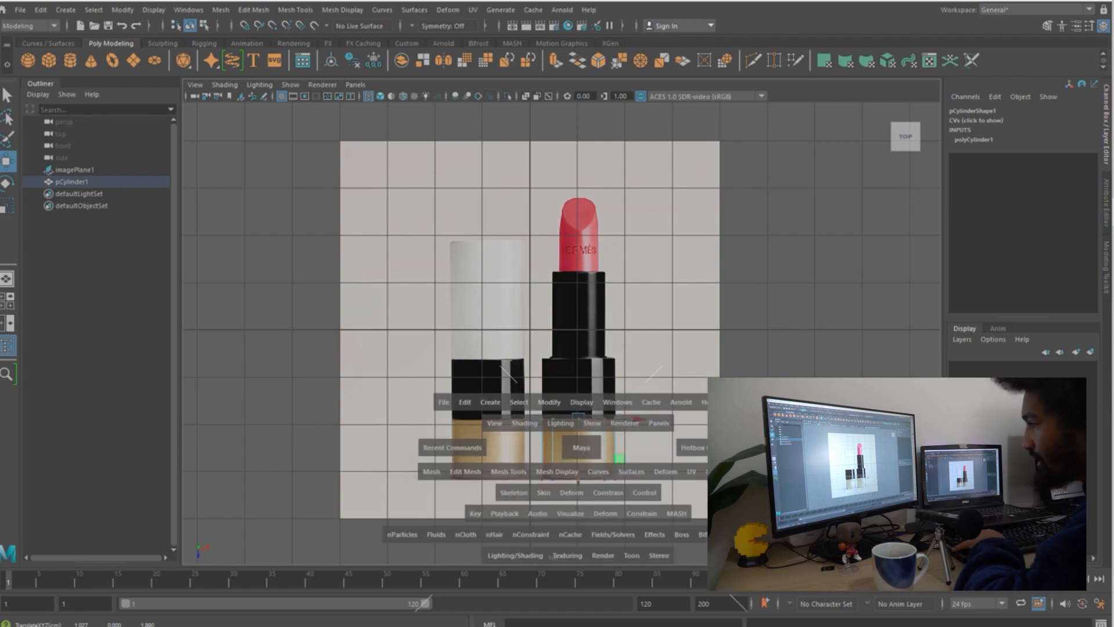
key(q)
right_click(580, 383)
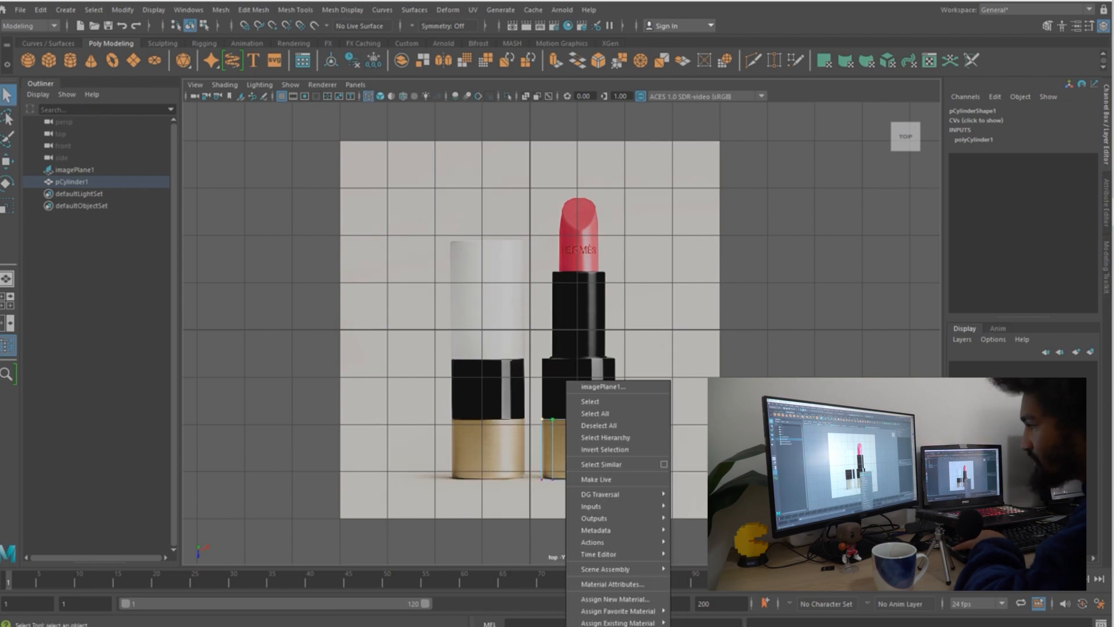
right_drag(553, 419, 609, 275)
right_click(613, 430)
right_click(597, 436)
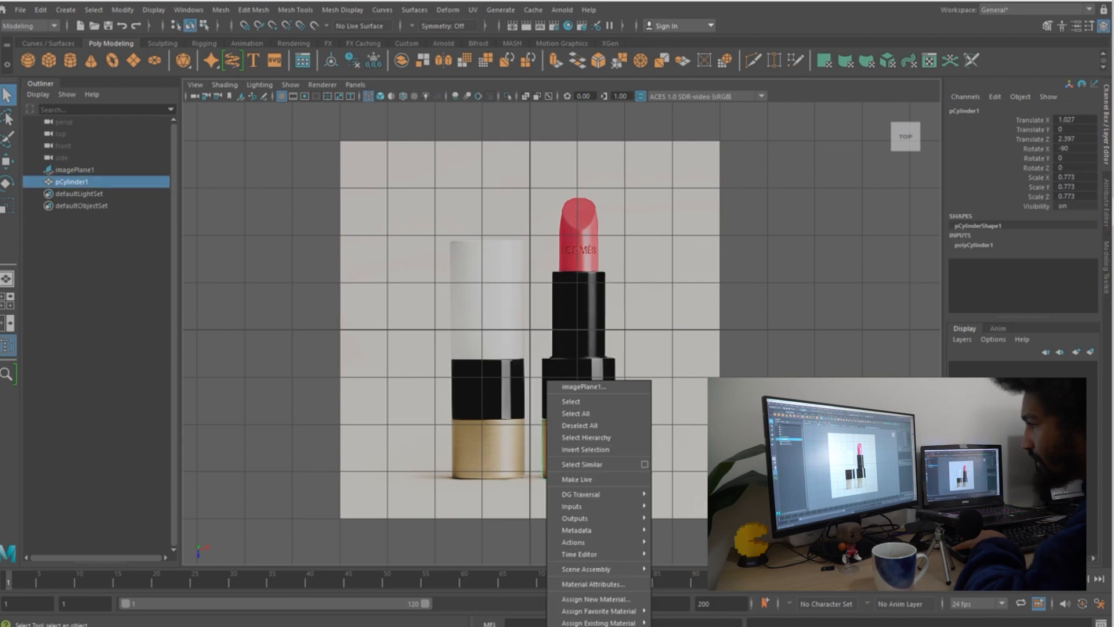
right_click(542, 436)
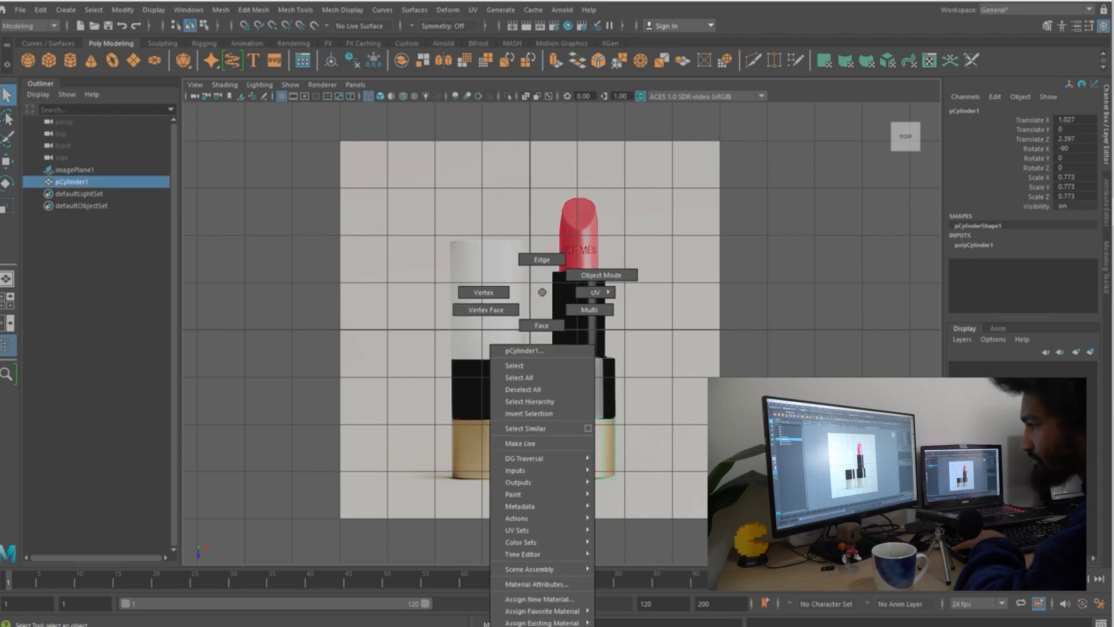
key(space)
click(473, 459)
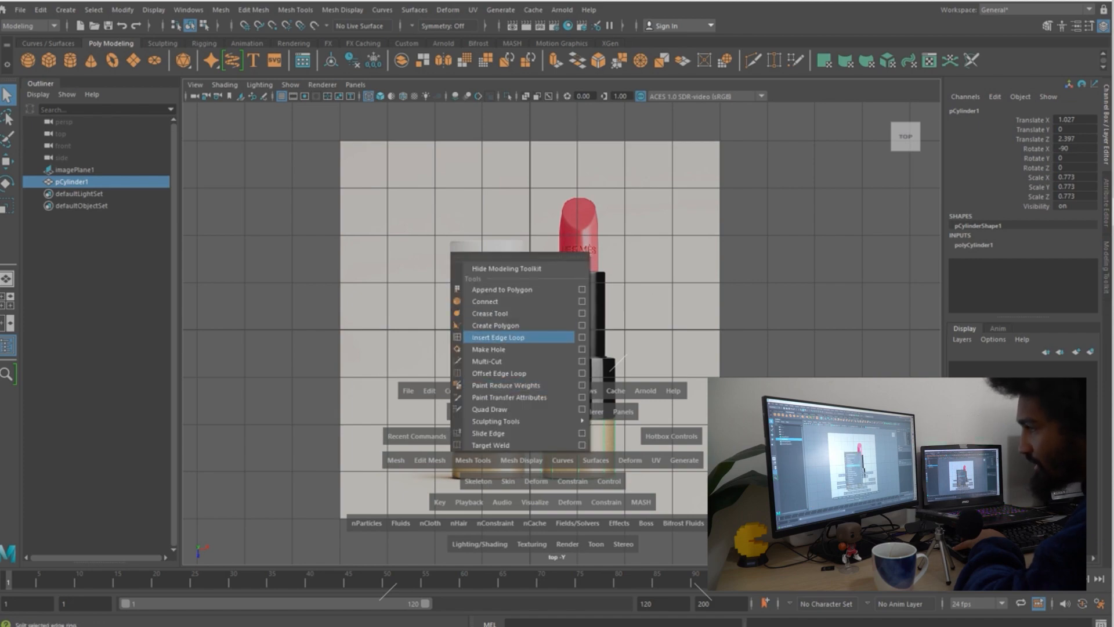
click(498, 337)
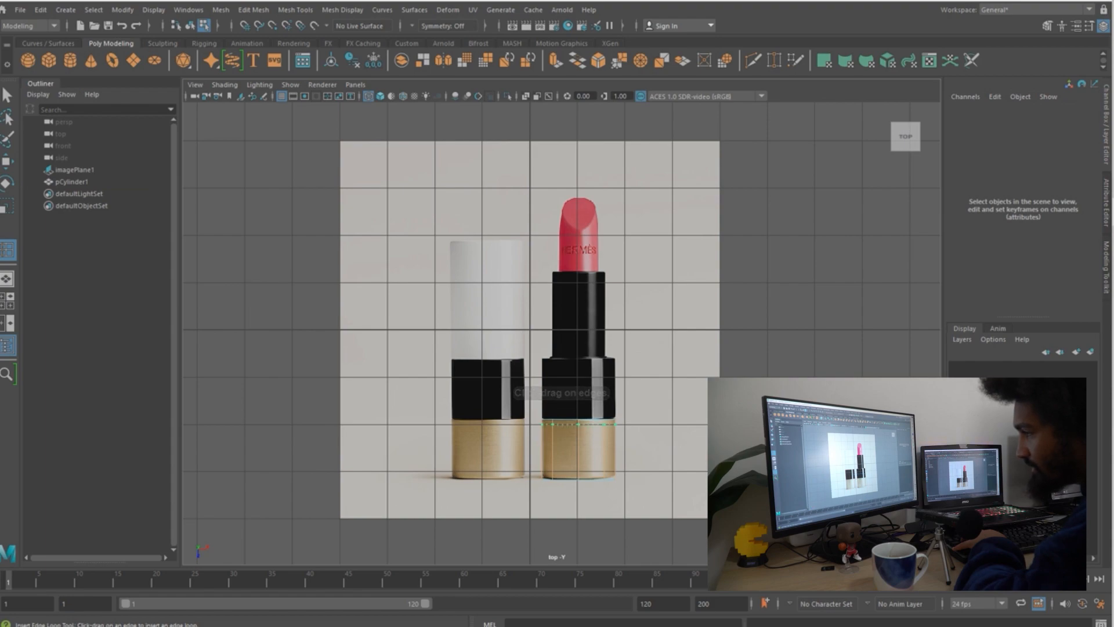
click(553, 423)
key(q)
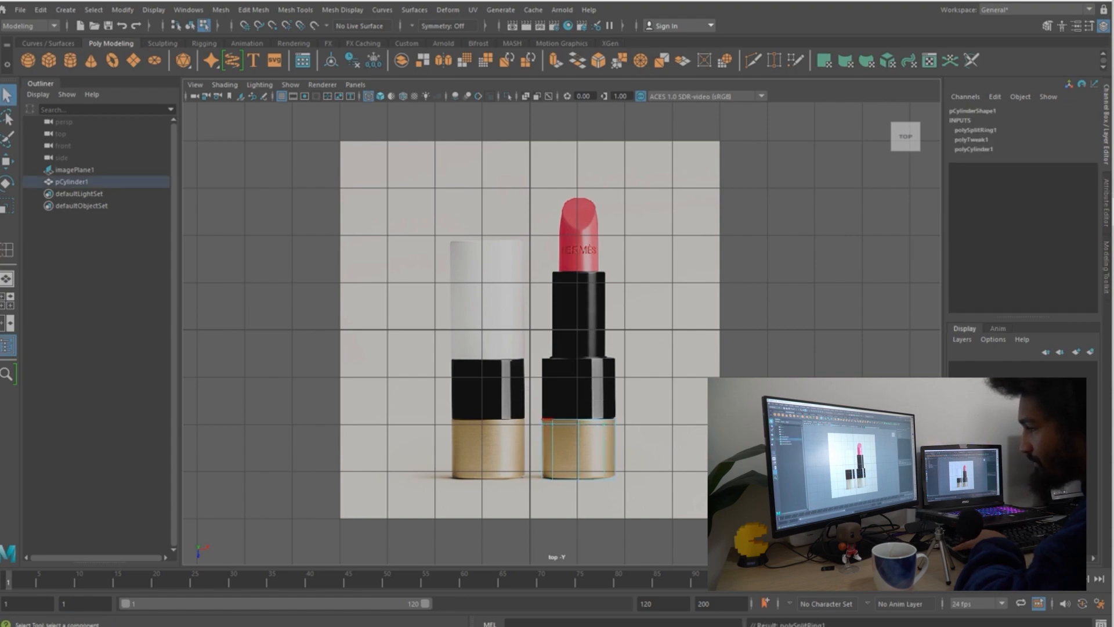
- Raise the top vertices to the wide black section's upper edge, at about Z 0.6, and align the edge loop with the gold-black seam
right_drag(548, 292, 481, 275)
drag(516, 393, 643, 419)
key(w)
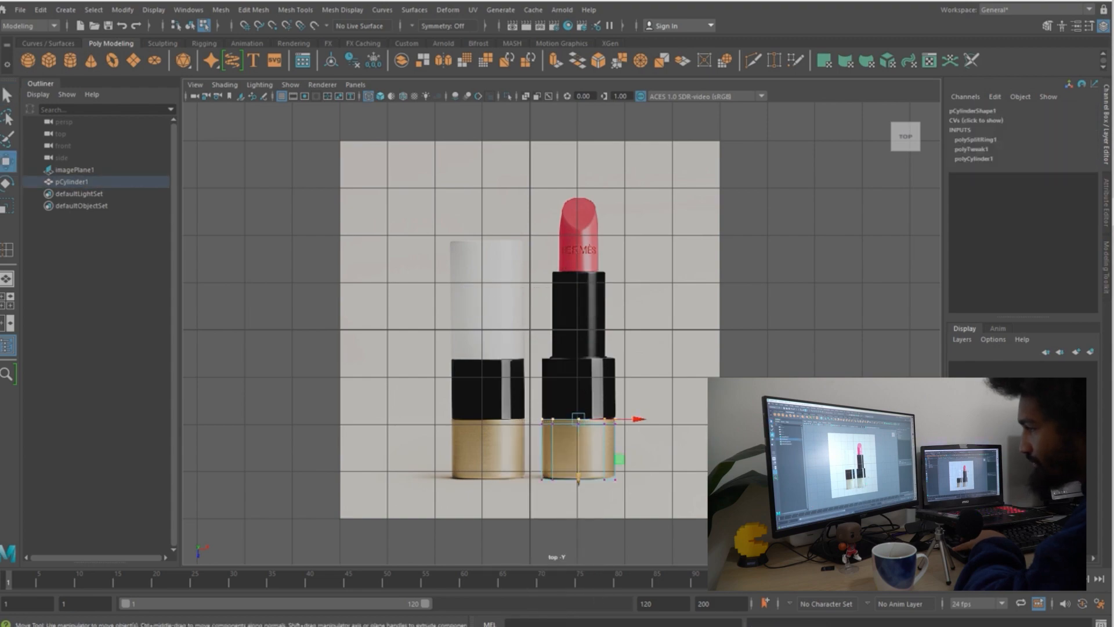
drag(579, 478, 578, 419)
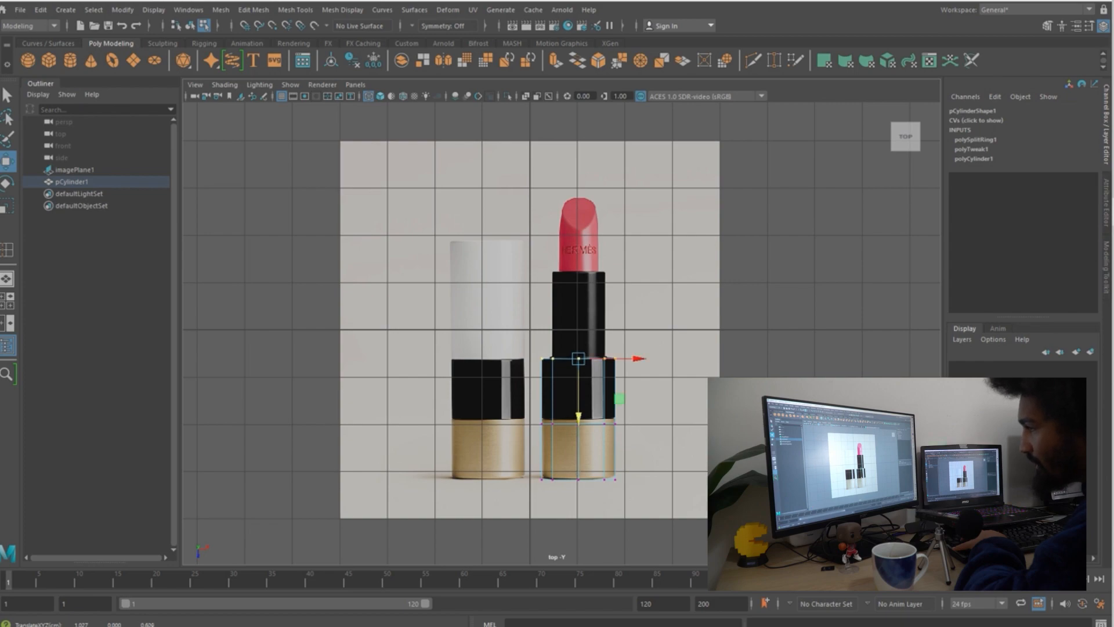
drag(522, 411, 633, 437)
drag(579, 483, 579, 478)
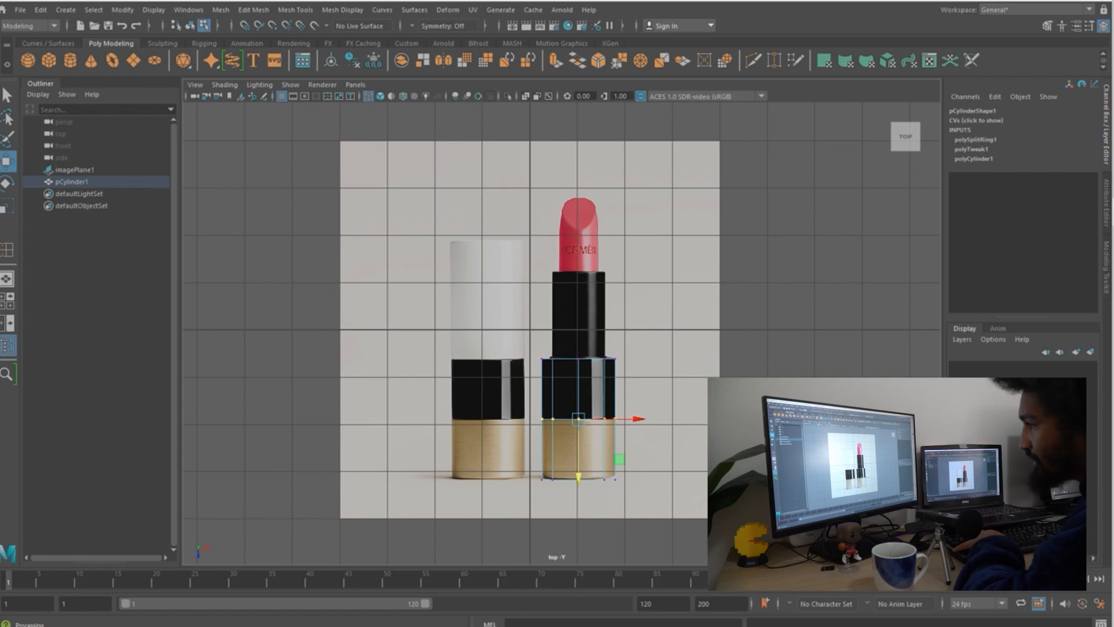
- Select the edge loop at the gold-black seam in edge mode and bevel it
drag(514, 343, 578, 406)
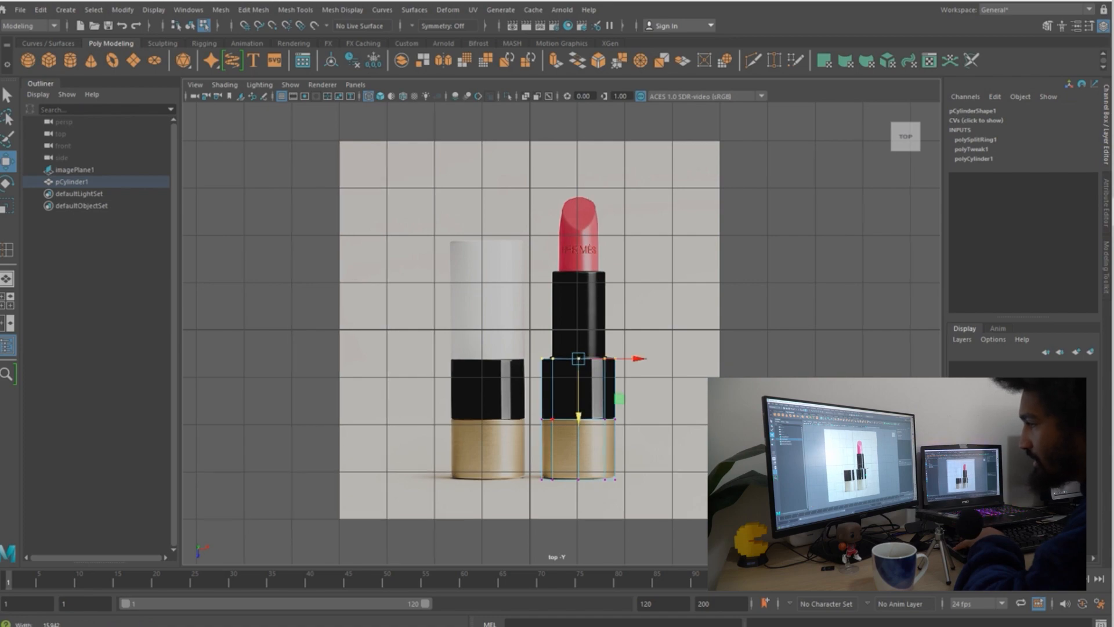
scroll(609, 484, up, 8)
scroll(561, 333, up, 1)
alt+middle_drag(562, 333, 606, 348)
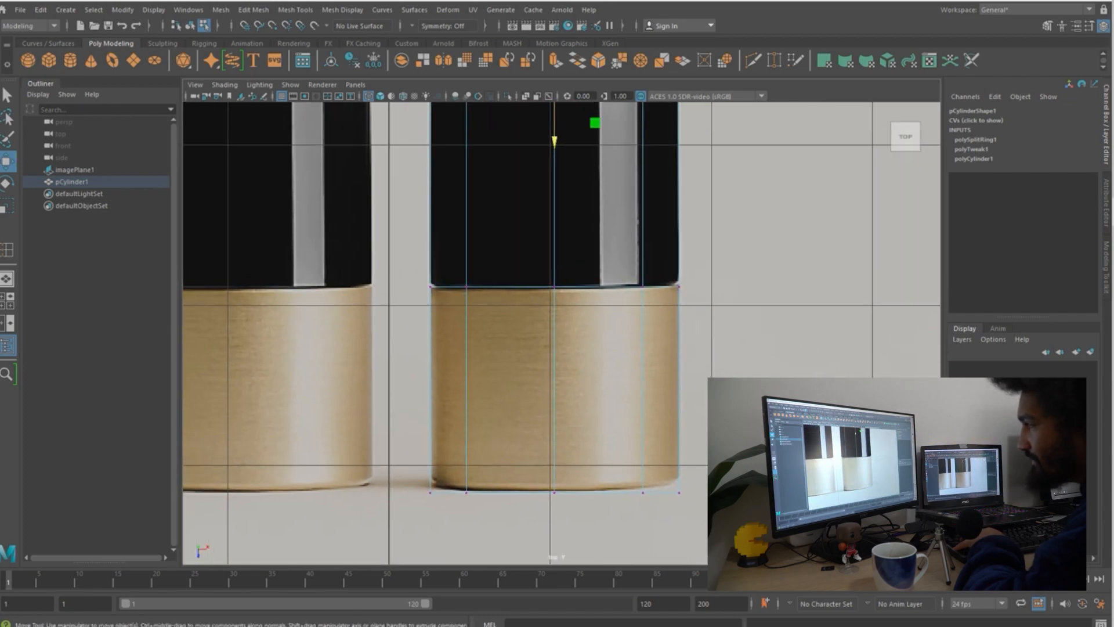
click(555, 286)
drag(401, 268, 763, 305)
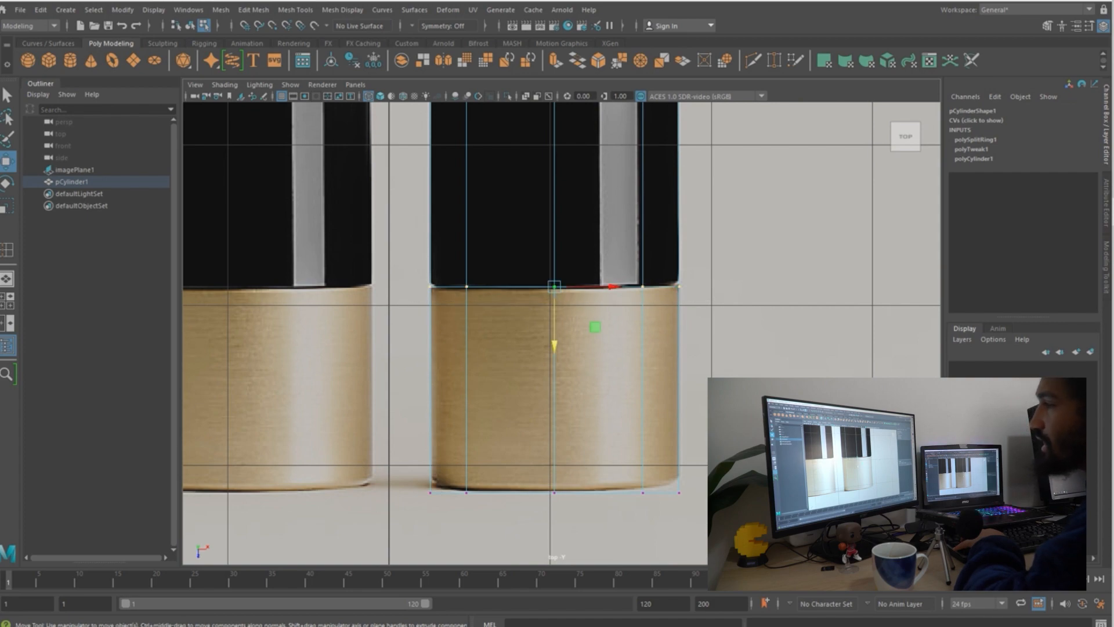
right_drag(515, 279, 511, 251)
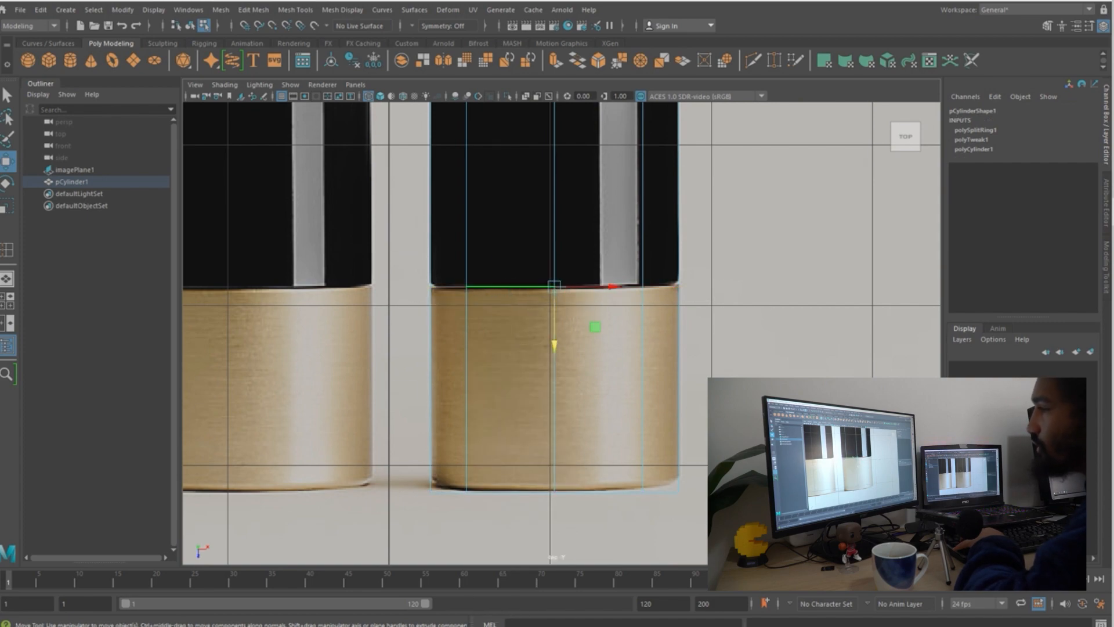
key(space)
drag(403, 308, 499, 273)
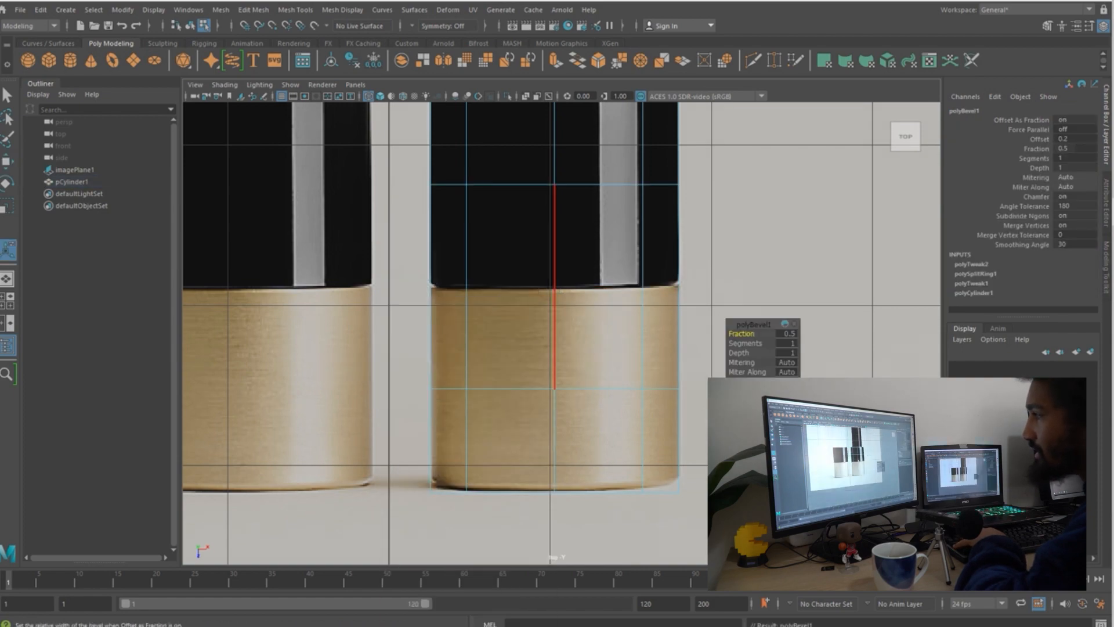
- Set the seam bevel's Fraction to 0.1 and its Segments to 2
scroll(562, 333, down, 5)
click(745, 343)
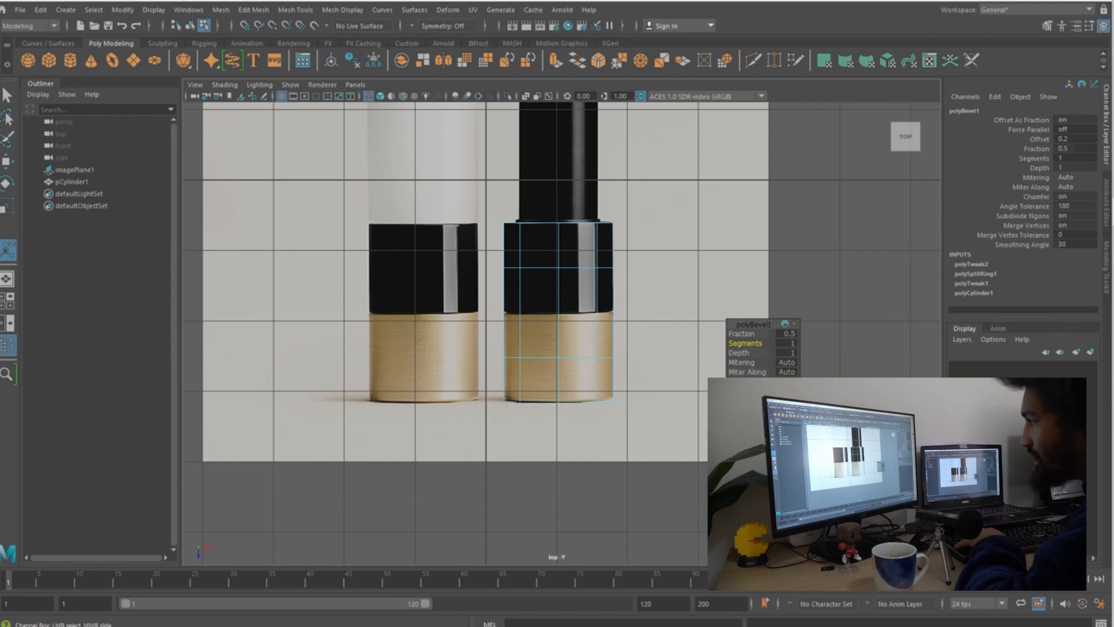
drag(742, 334, 699, 334)
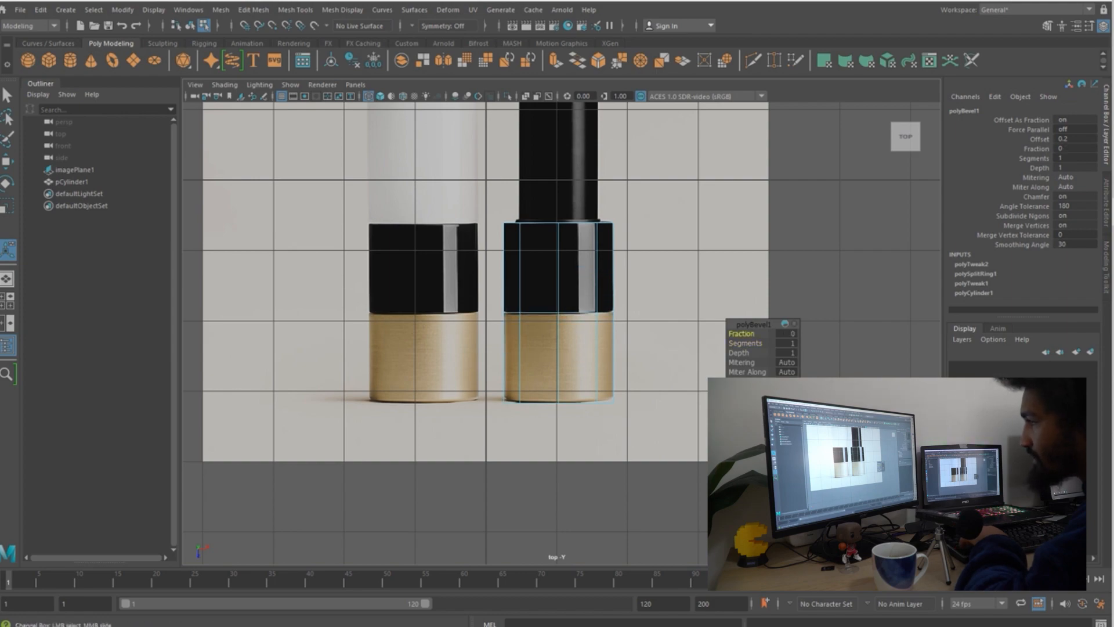
drag(741, 334, 750, 334)
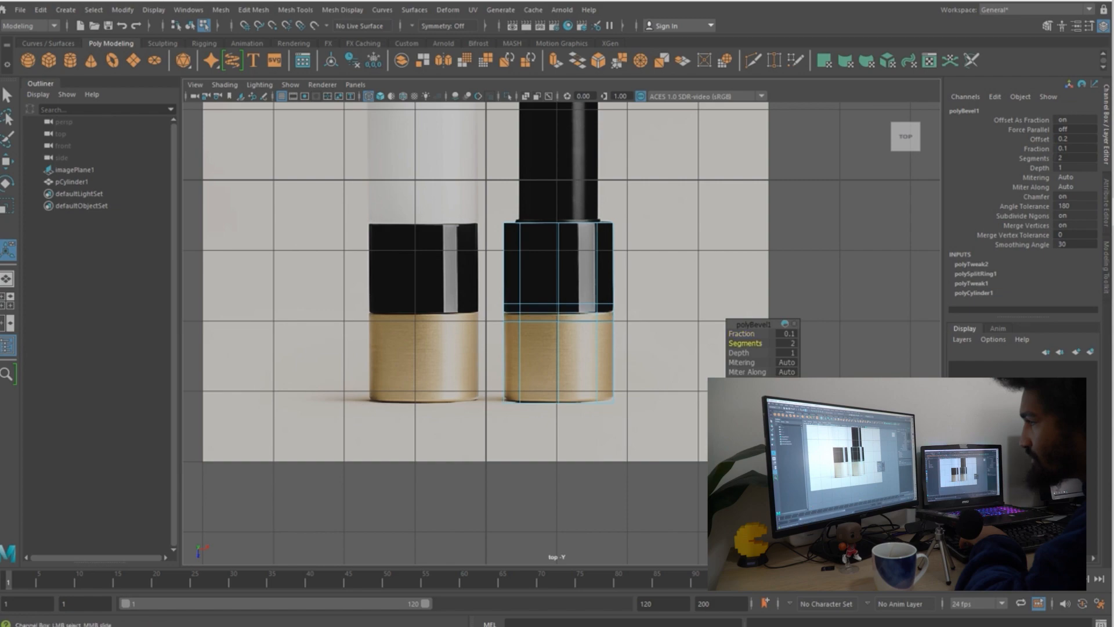
- Set the seam bevel's Fraction to 0.02 and return the cylinder to object mode
scroll(557, 359, up, 3)
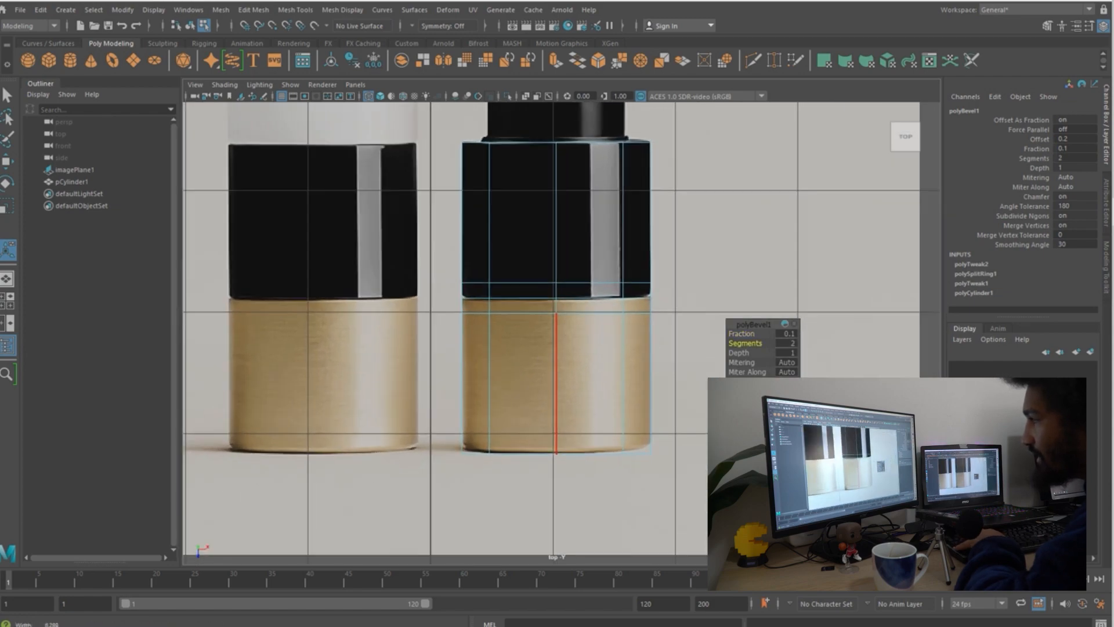
scroll(557, 330, up, 3)
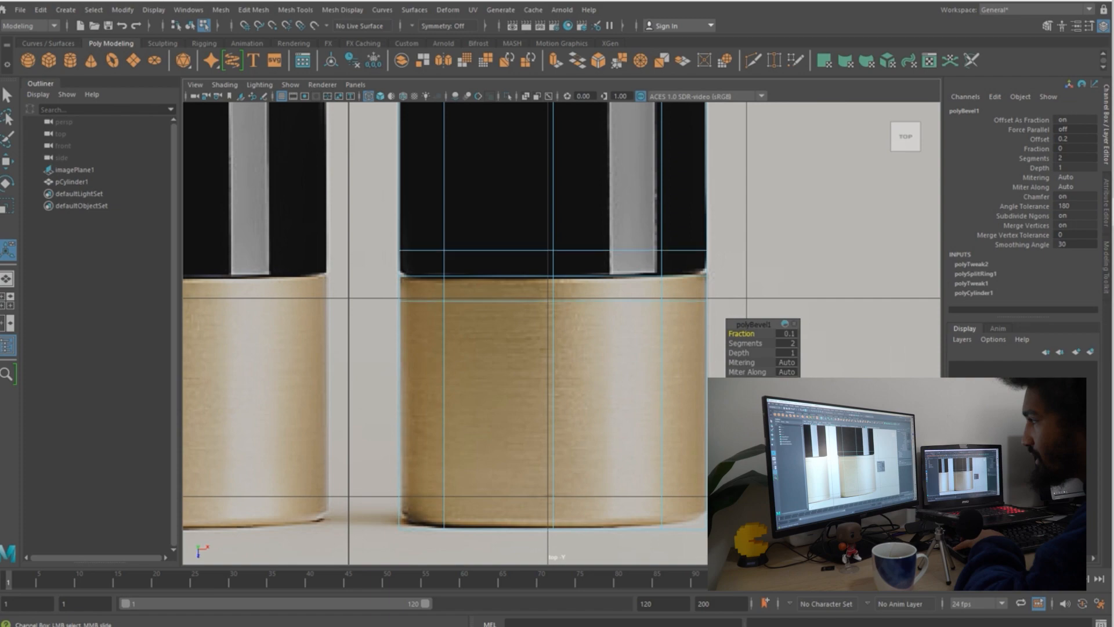
mouse_move(741, 334)
mouse_down()
mouse_move(752, 333)
mouse_move(741, 333)
mouse_up()
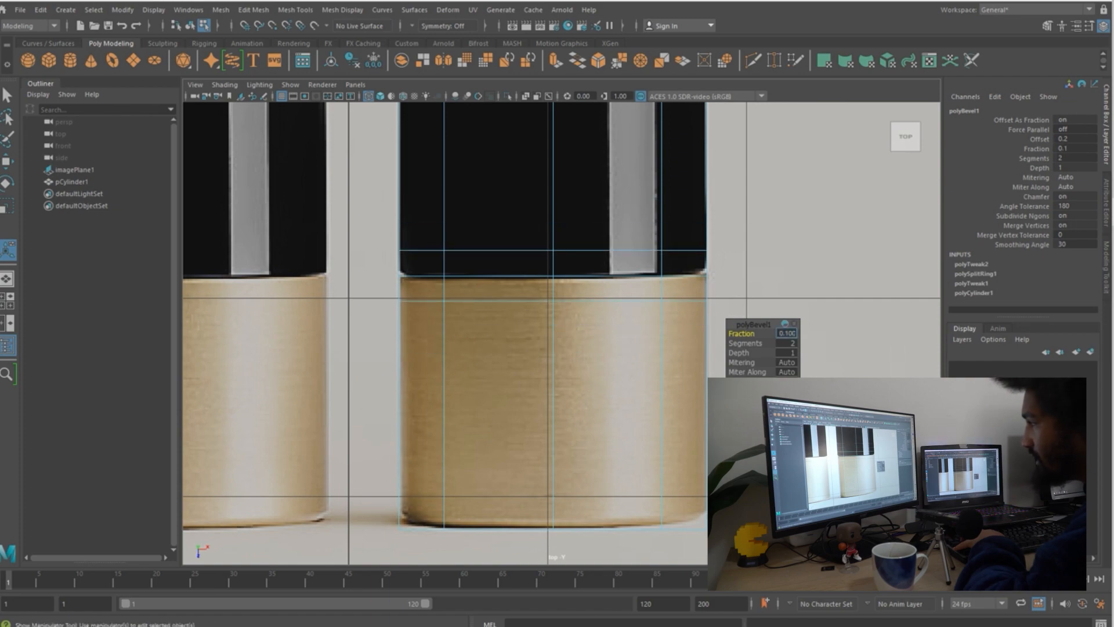
text(0.0)
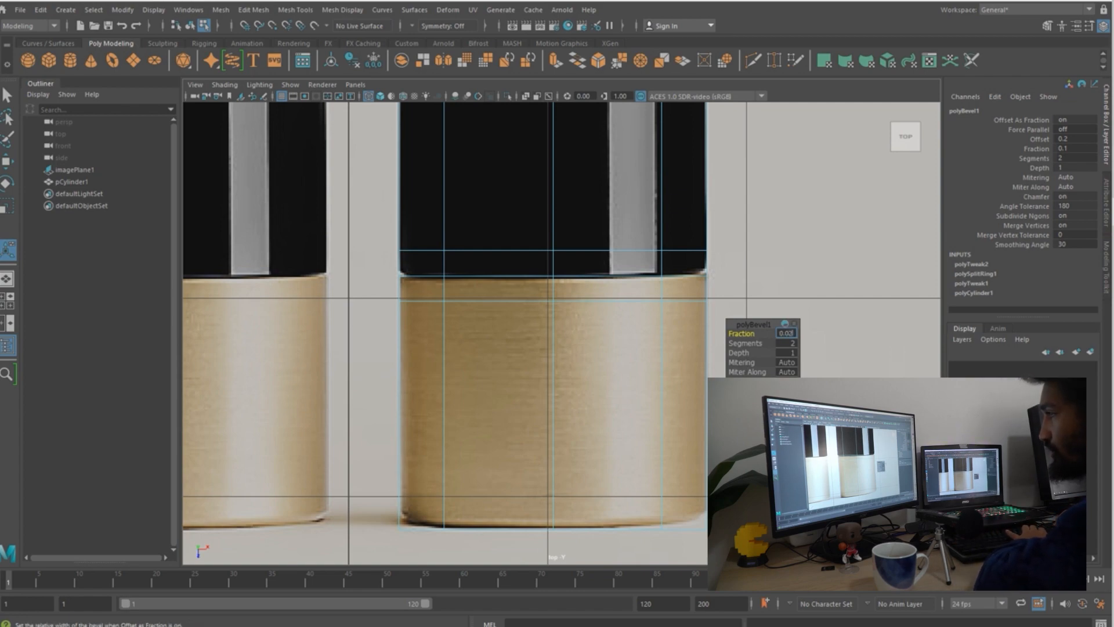
text(2)
key(Return)
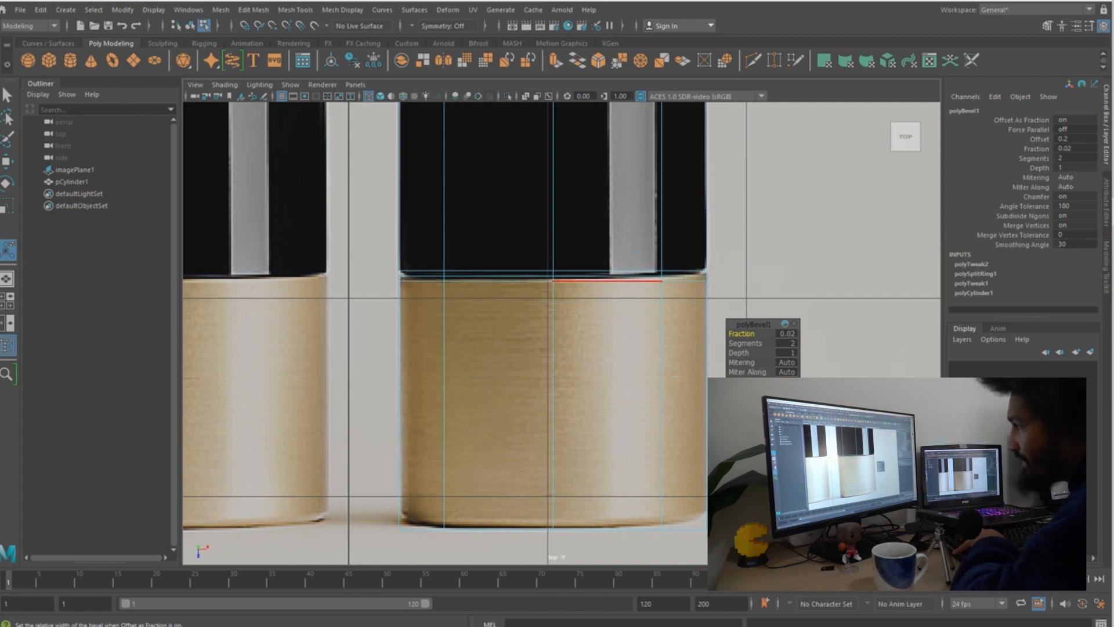
scroll(562, 278, up, 2)
right_drag(565, 277, 627, 256)
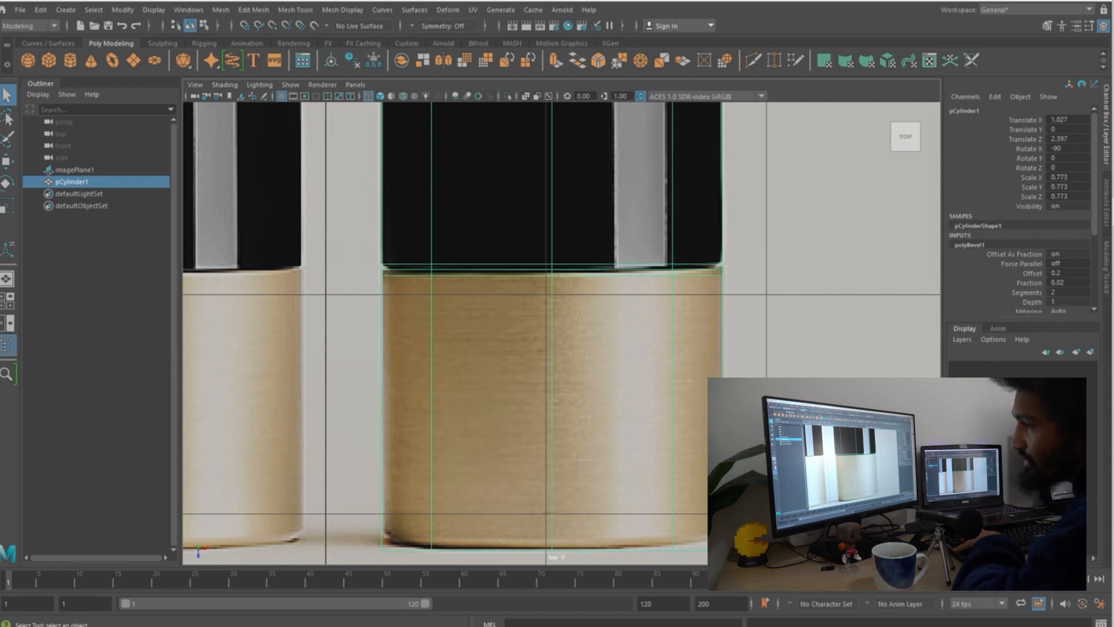
- Select the middle ring of vertices in the bevelled gold-black seam and scale it slightly inward around the cylinder's axis
right_drag(430, 255, 441, 278)
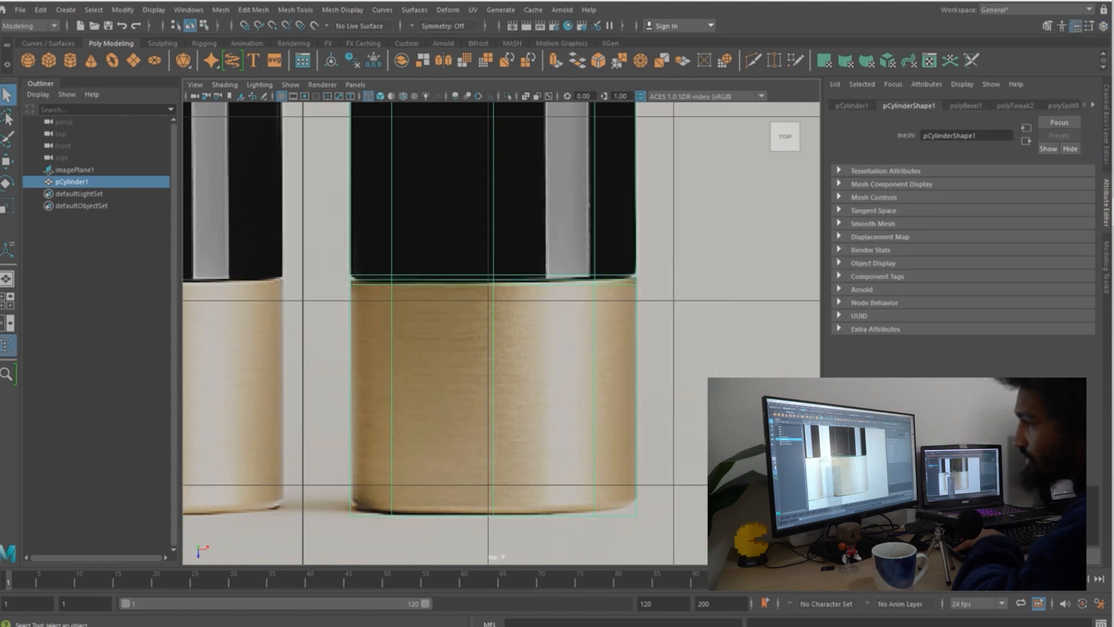
right_drag(353, 286, 317, 284)
drag(328, 278, 676, 284)
scroll(502, 331, up, 5)
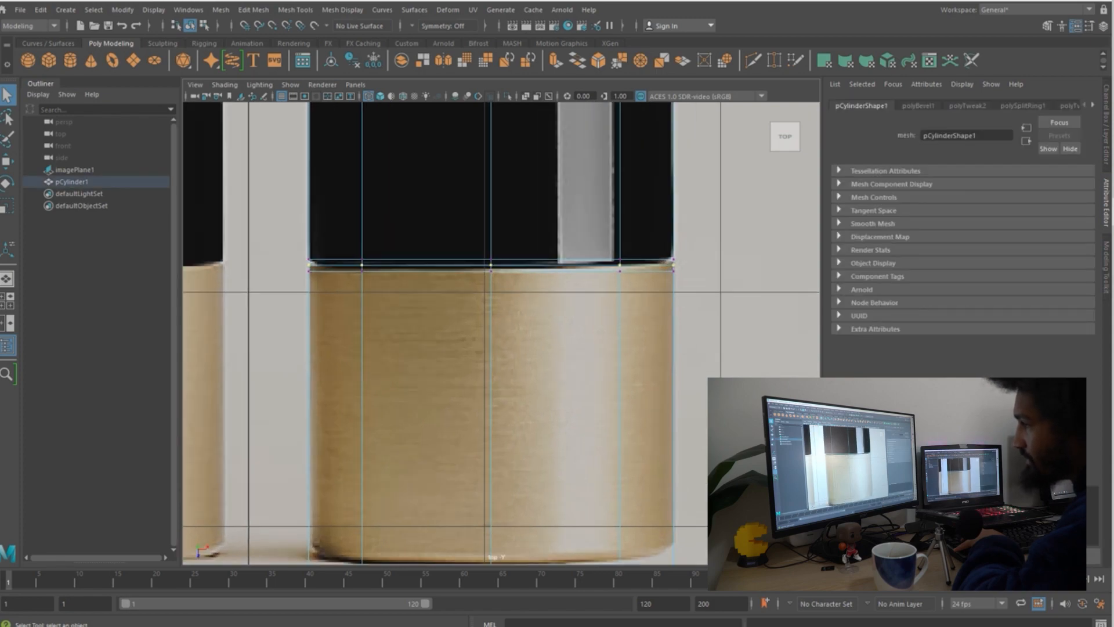
key(r)
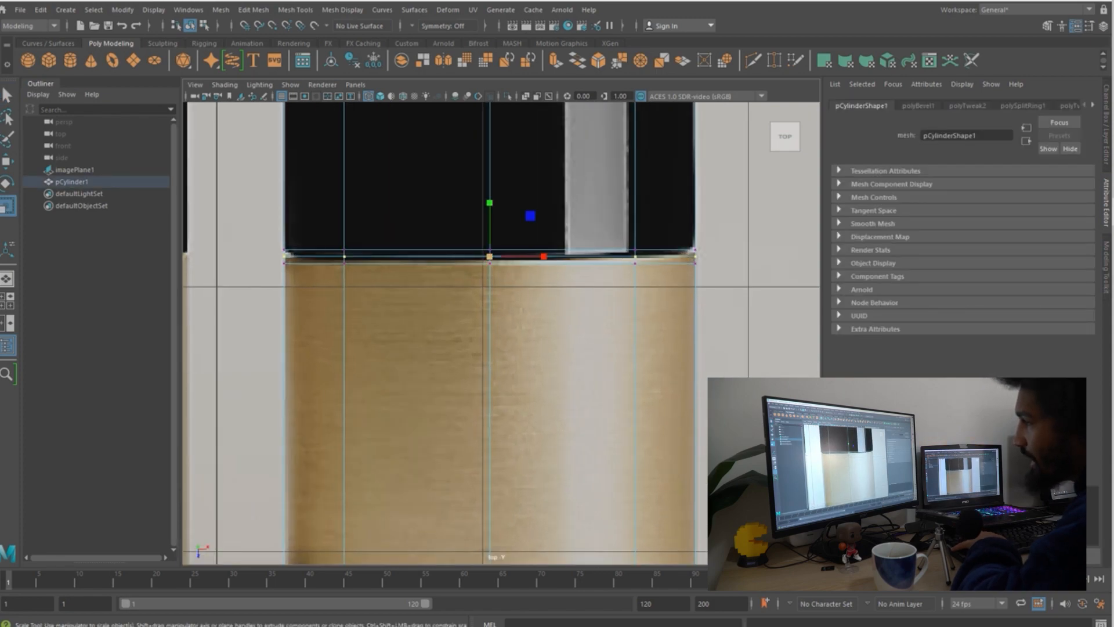
drag(530, 216, 529, 215)
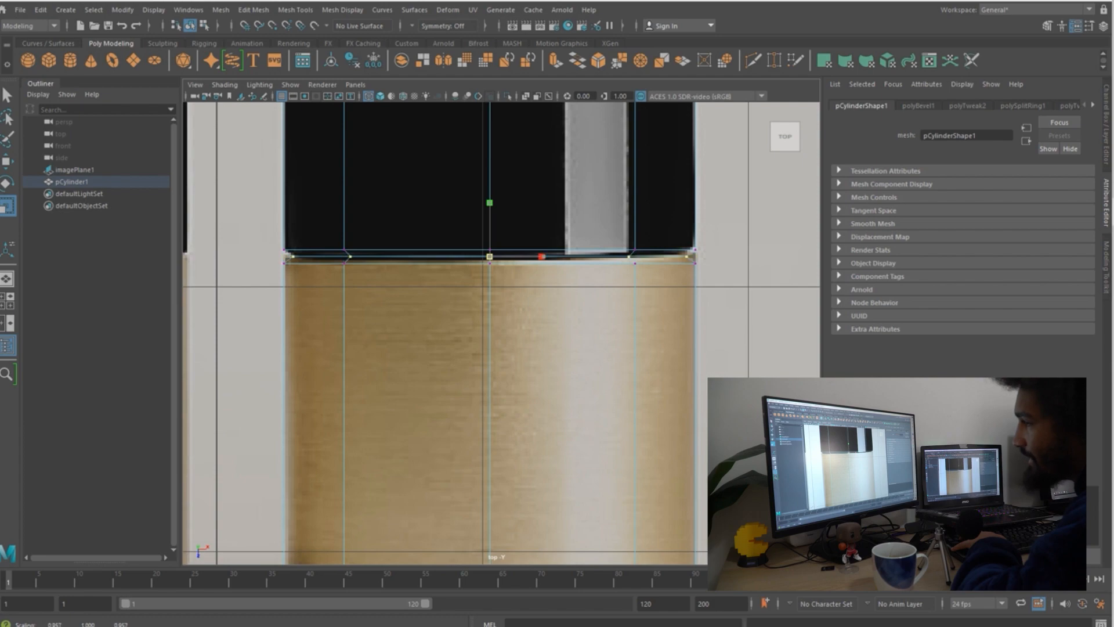
- Switch to a shaded perspective view close to the seam and undo the last scaling of its vertices
key(space)
drag(470, 270, 383, 247)
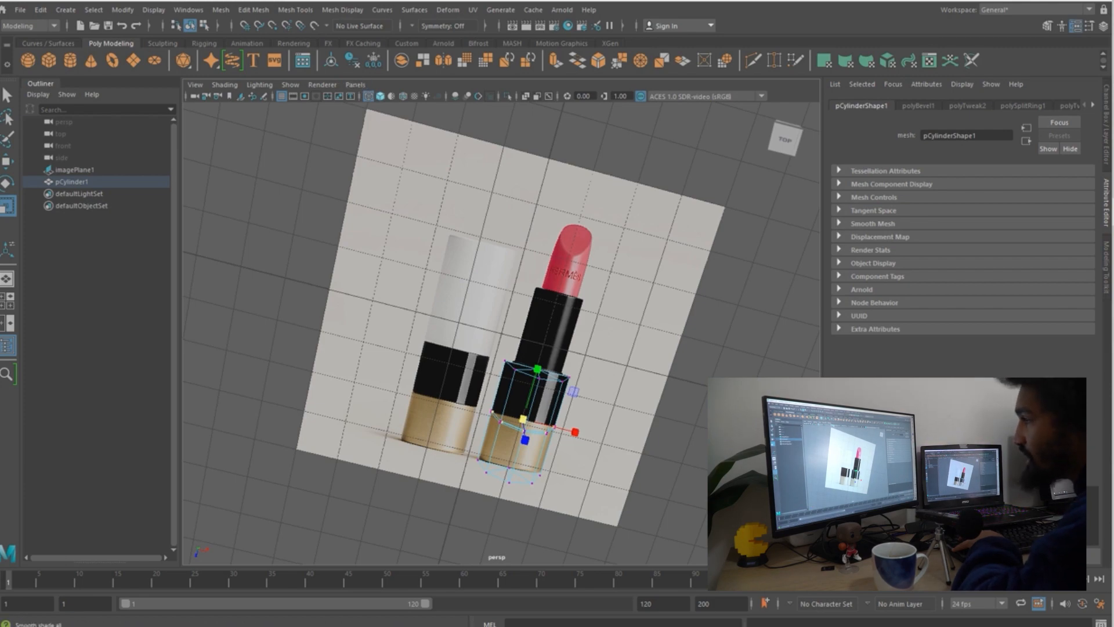
key(5)
scroll(501, 333, up, 4)
scroll(502, 334, up, 3)
alt+middle_drag(538, 478, 532, 251)
scroll(501, 333, up, 3)
alt+drag(532, 251, 639, 252)
key(ctrl+z)
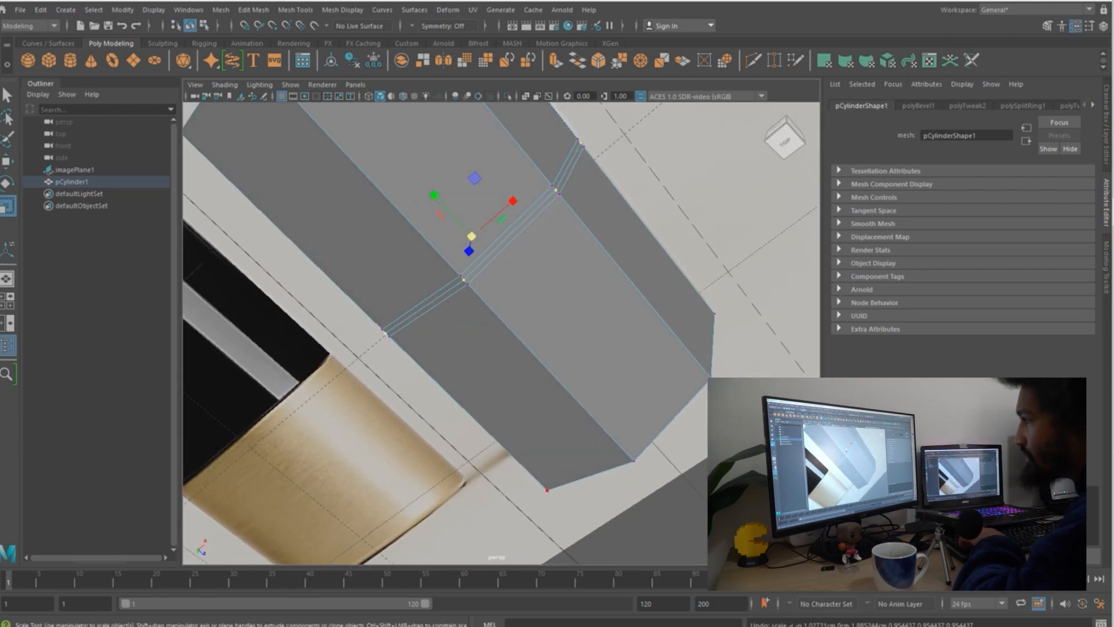
- Scale the seam's middle vertices radially inward to about 0.97 to form a groove, and return the cylinder to object mode
alt+drag(493, 365, 418, 377)
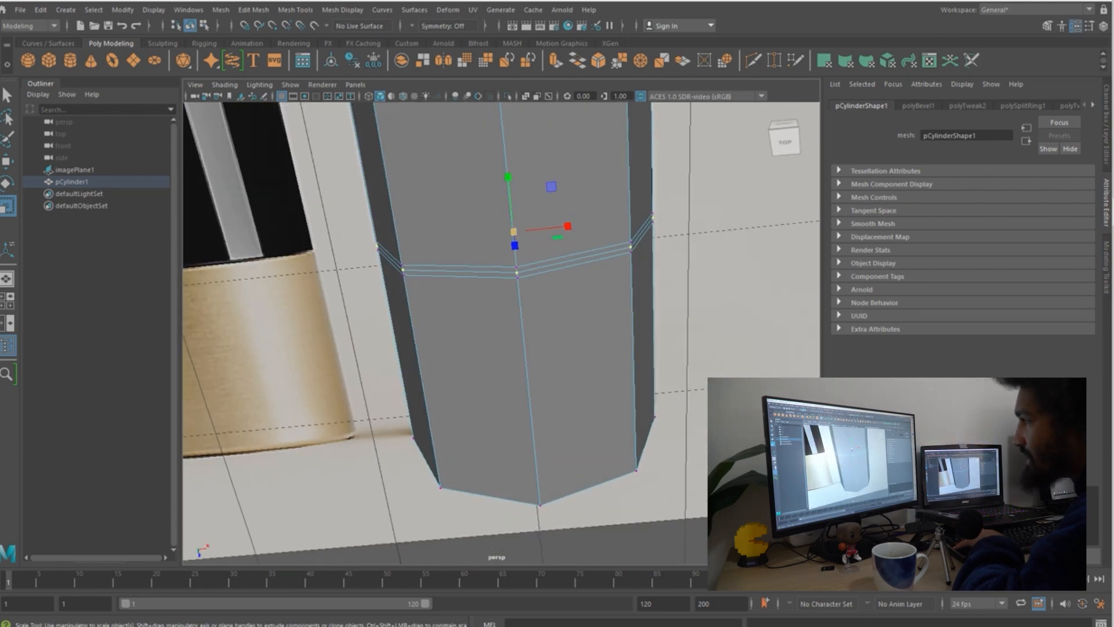
drag(514, 231, 515, 232)
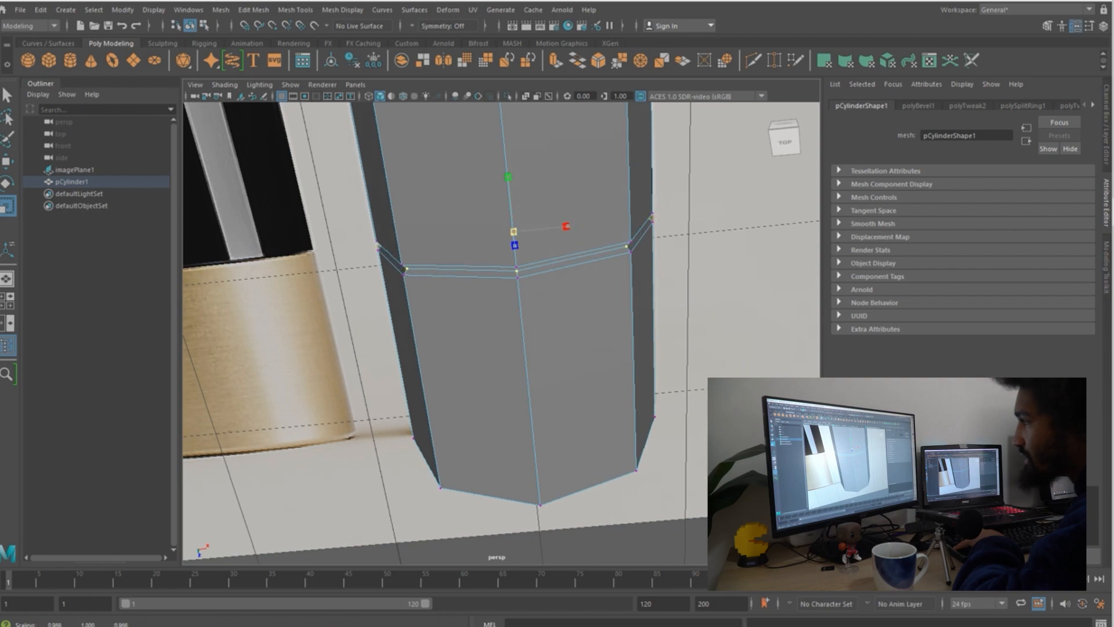
mouse_move(441, 371)
alt+mouse_down()
mouse_move(431, 367)
mouse_move(459, 371)
mouse_move(448, 369)
alt+mouse_up()
key(q)
right_drag(421, 277, 486, 262)
- Turn on the smooth mesh preview for the cylinder and examine its rounded ends and seam from the side
key(3)
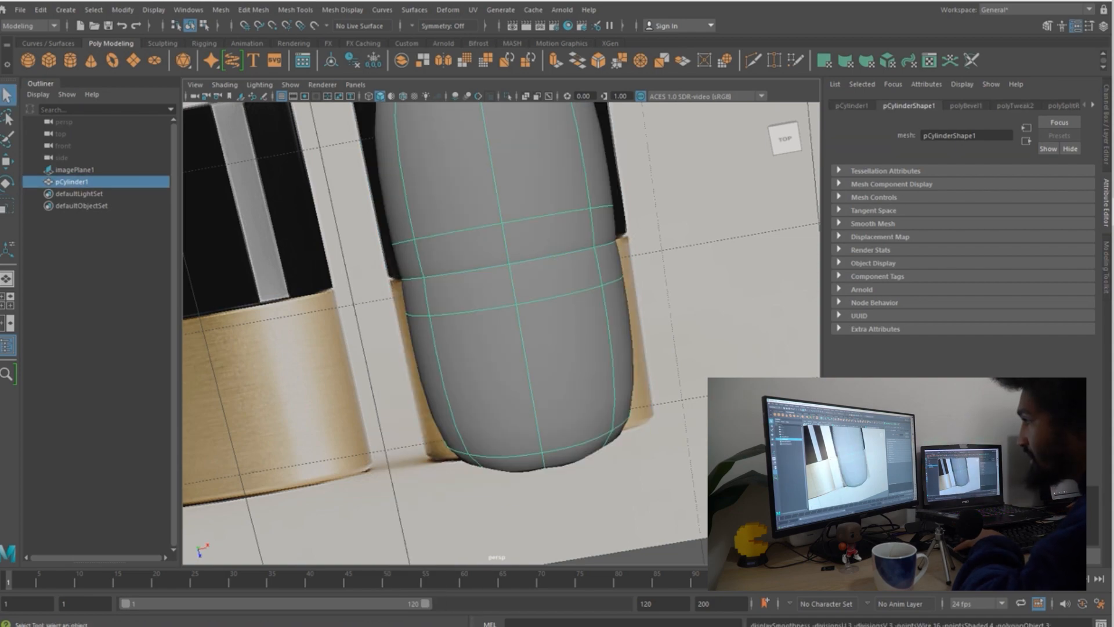
key(1)
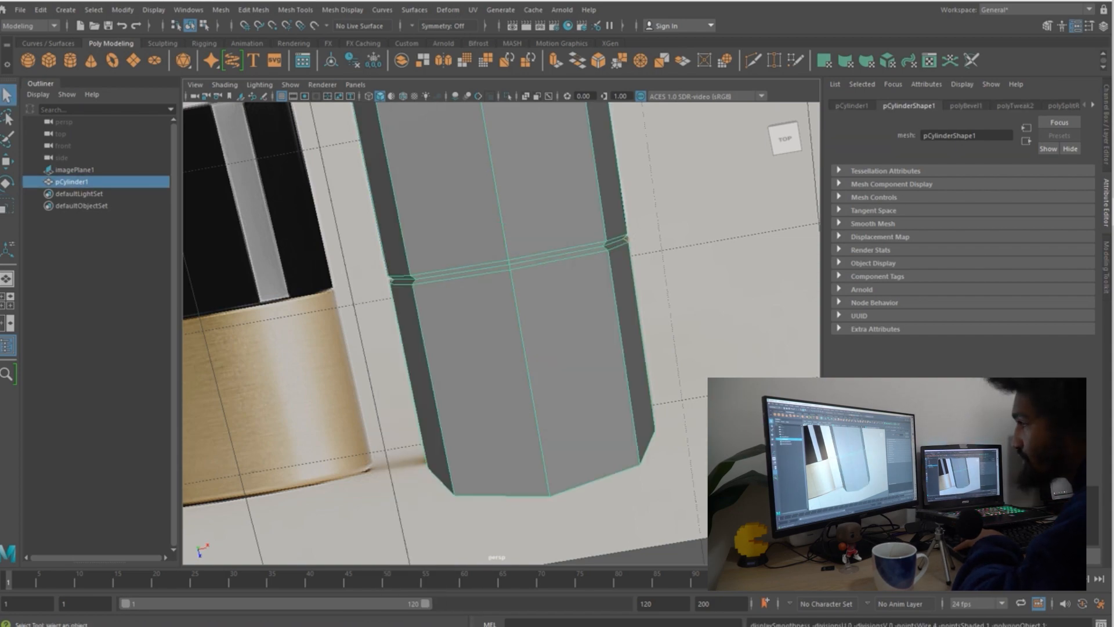
click(74, 170)
mouse_move(499, 302)
alt+mouse_down()
mouse_move(525, 303)
mouse_move(507, 309)
alt+mouse_up()
click(72, 181)
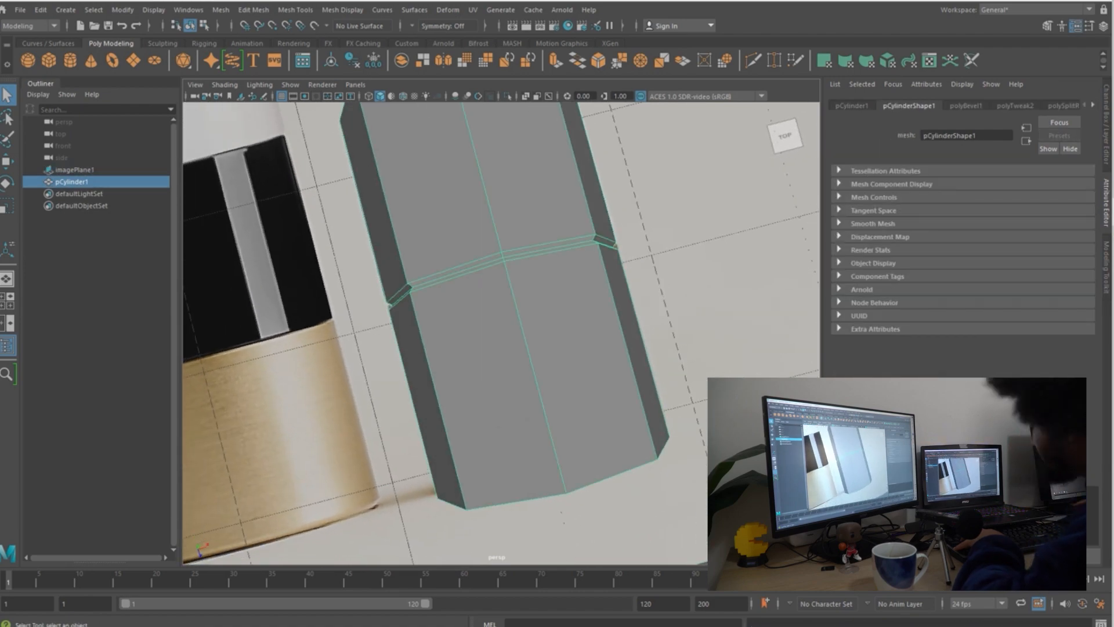
key(3)
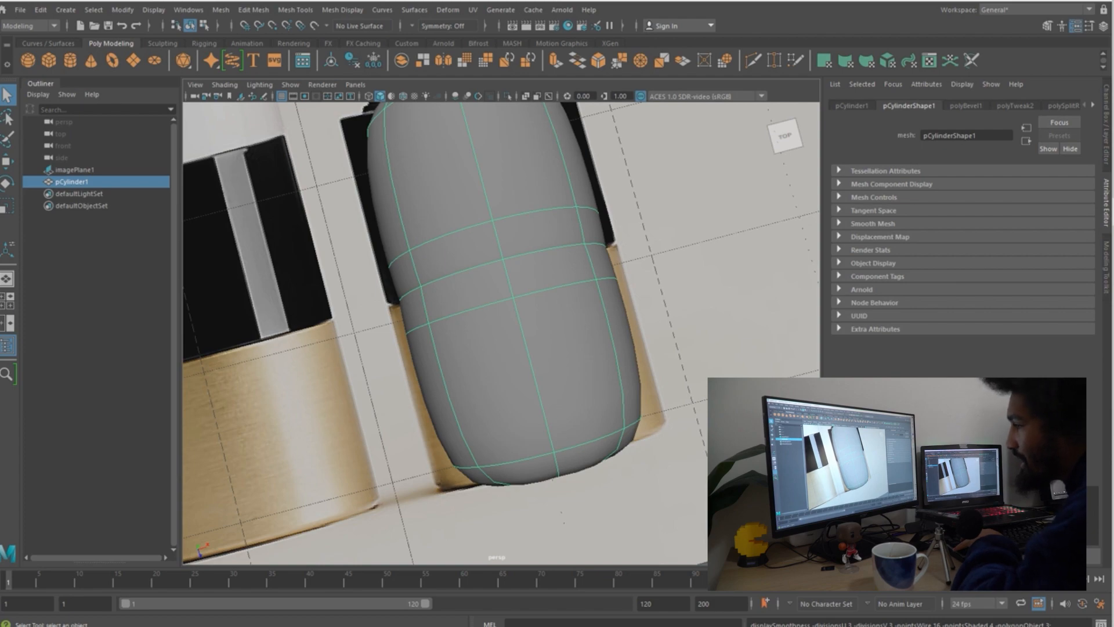
alt+drag(499, 301, 573, 270)
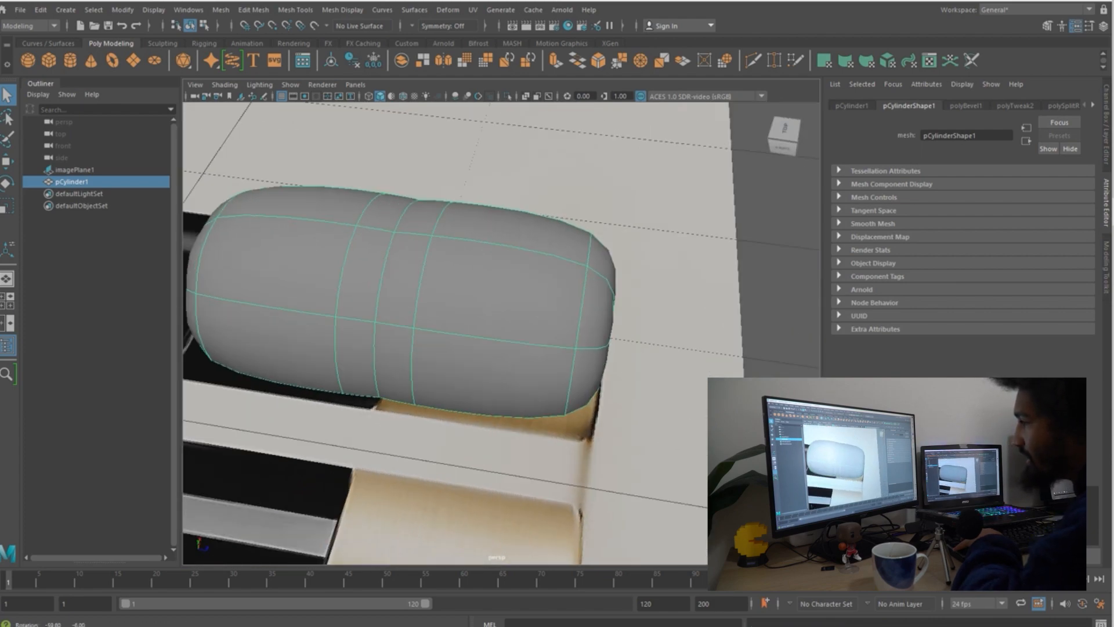
alt+middle_drag(573, 269, 637, 271)
alt+drag(636, 271, 664, 269)
- Activate the Insert Edge Loop tool for the smooth-previewed cylinder
key(space)
click(473, 313)
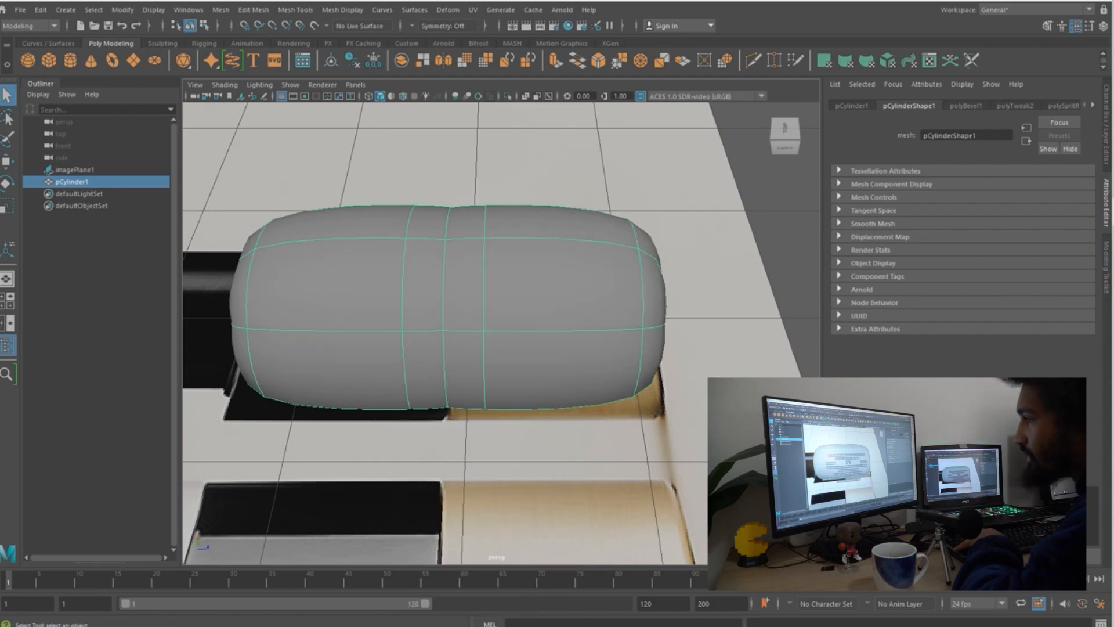
key(space)
click(407, 340)
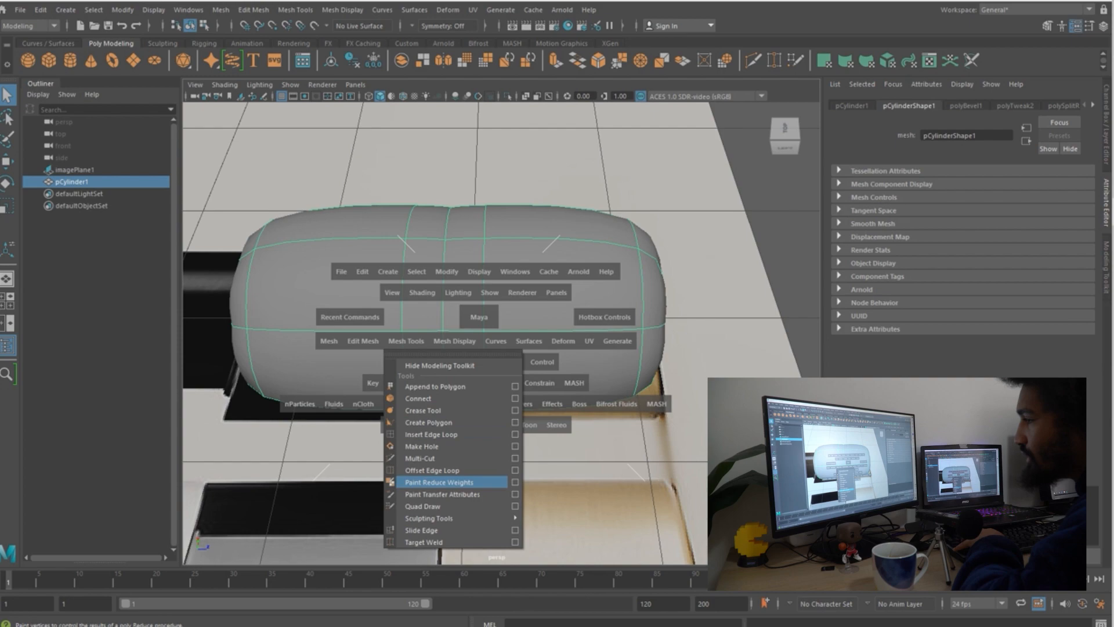
click(430, 434)
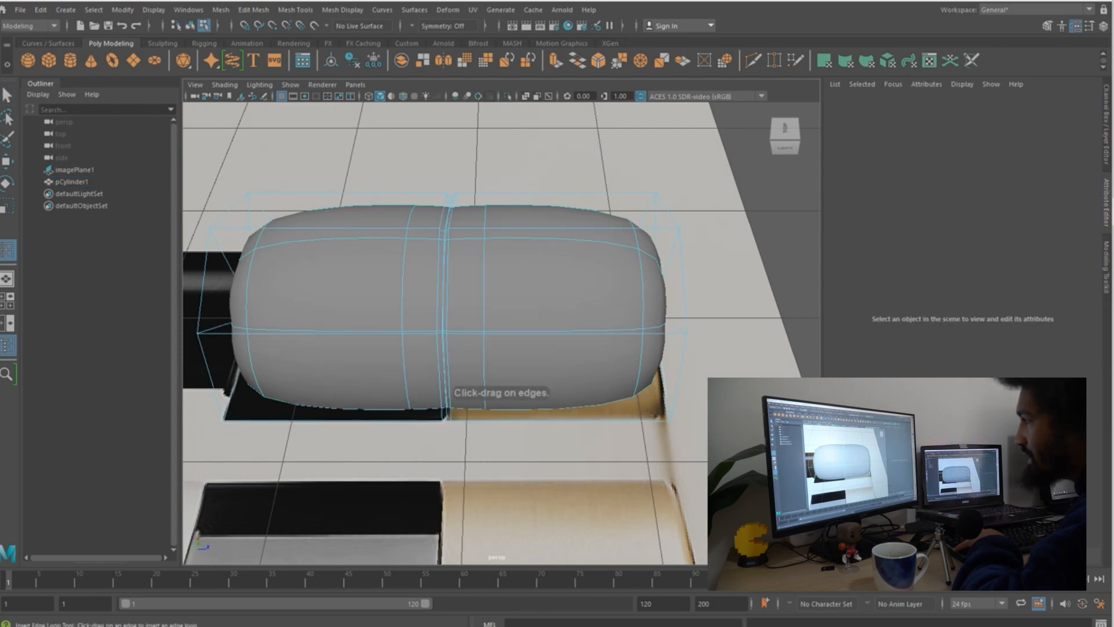
- Compare the cylinder with and without smooth mesh preview from a low side view, ending with the preview on
alt+drag(501, 325, 464, 243)
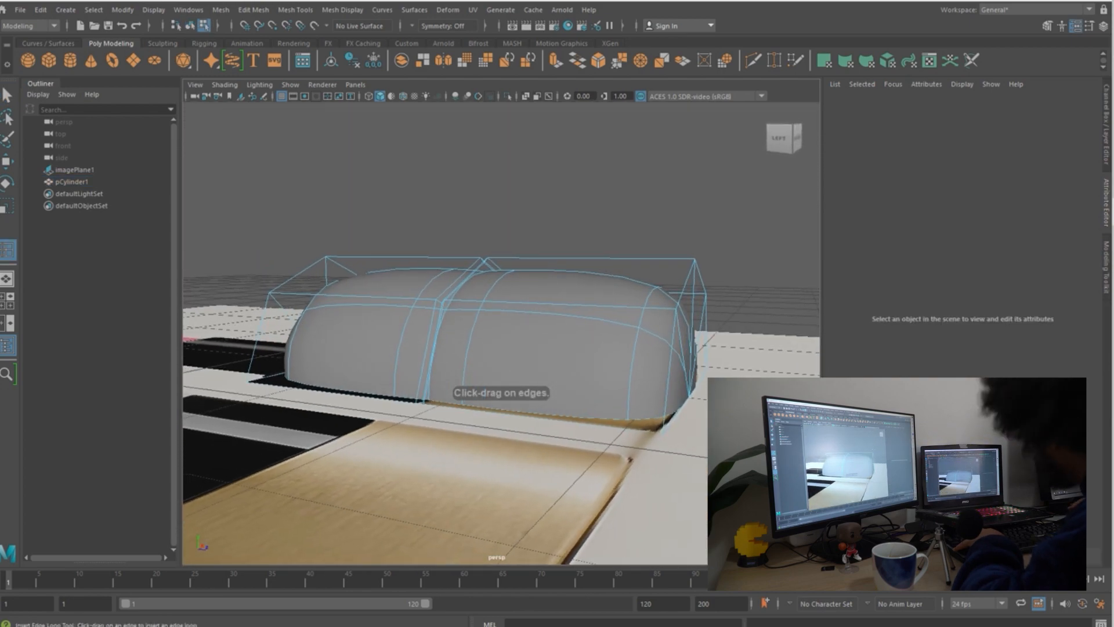
key(1)
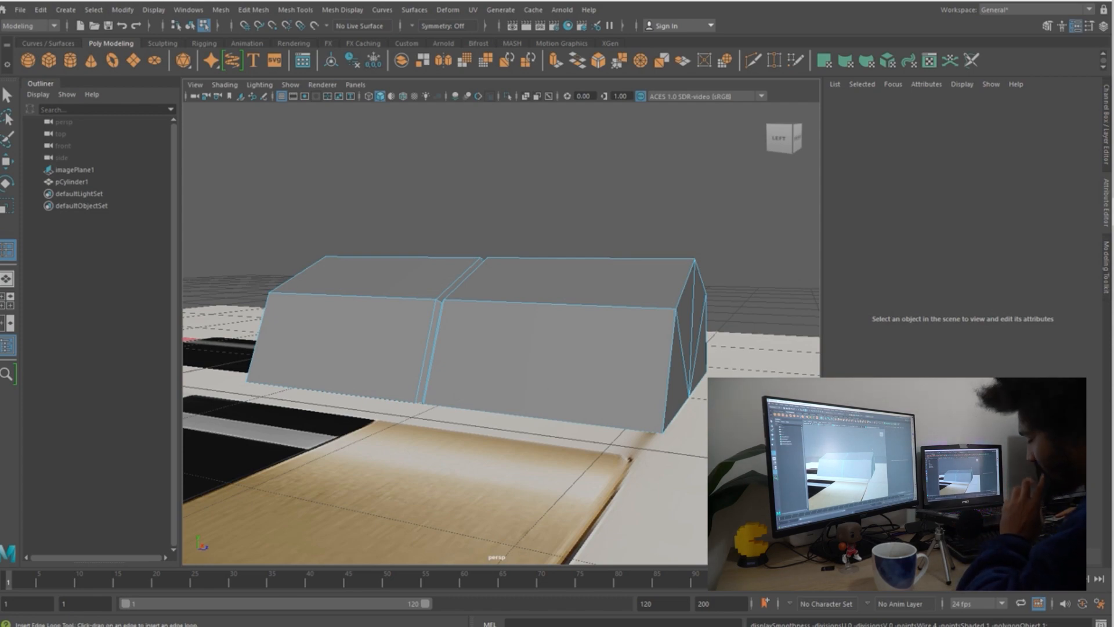
key(3)
key(1)
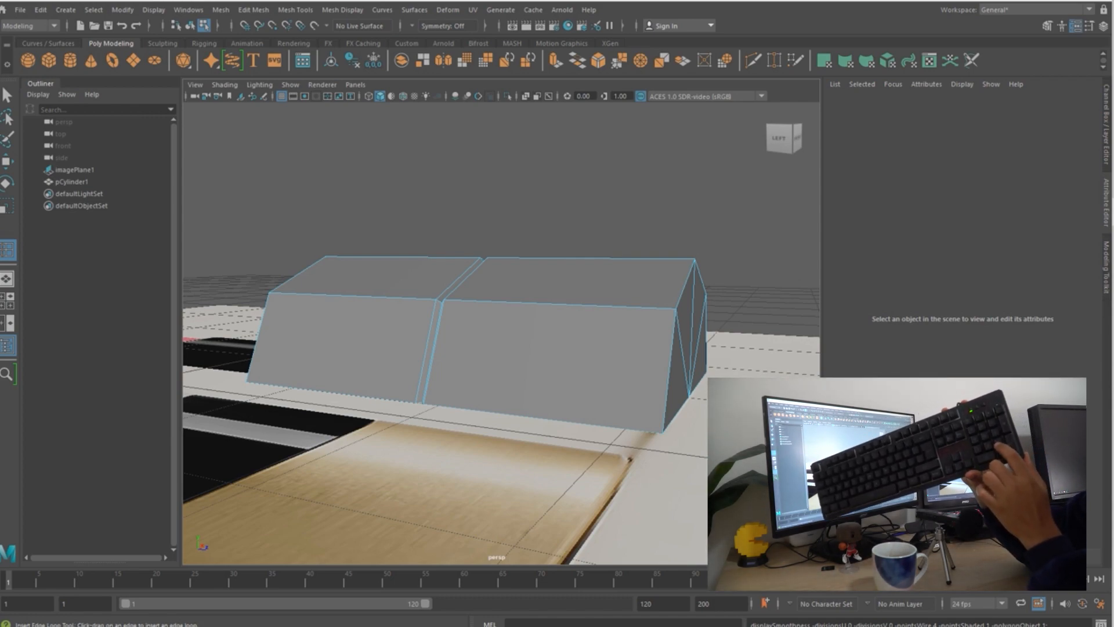
key(3)
key(1)
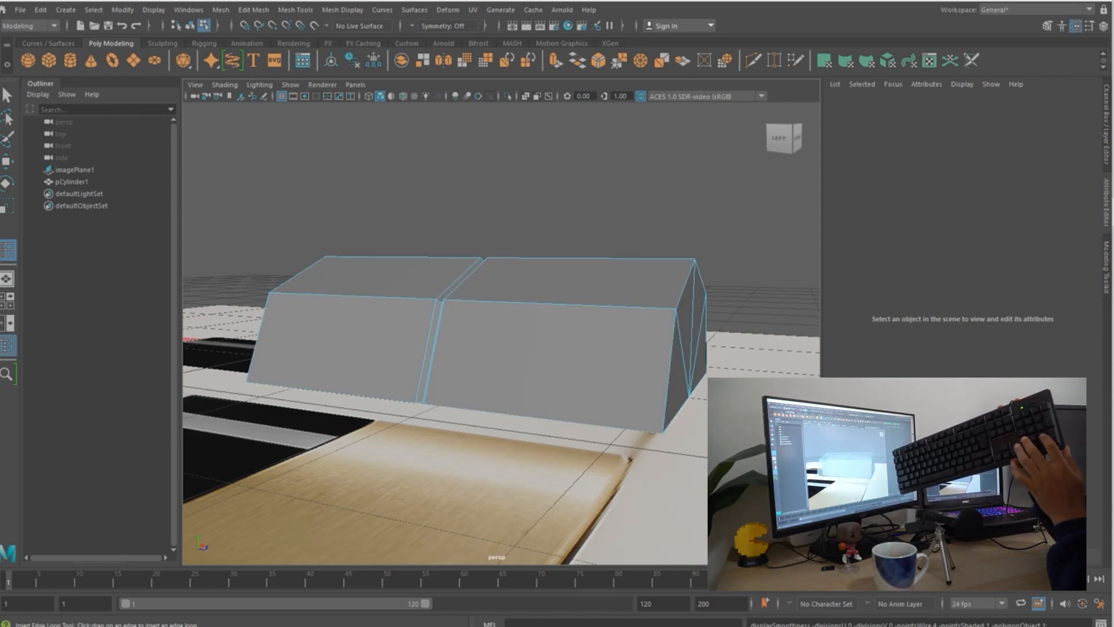
key(3)
key(1)
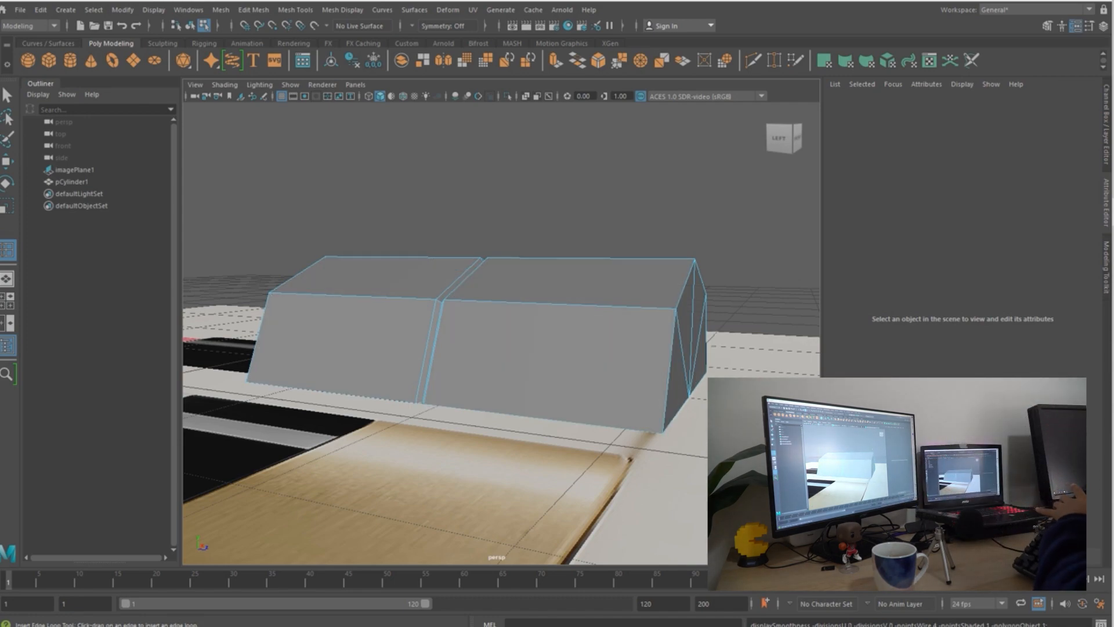
key(3)
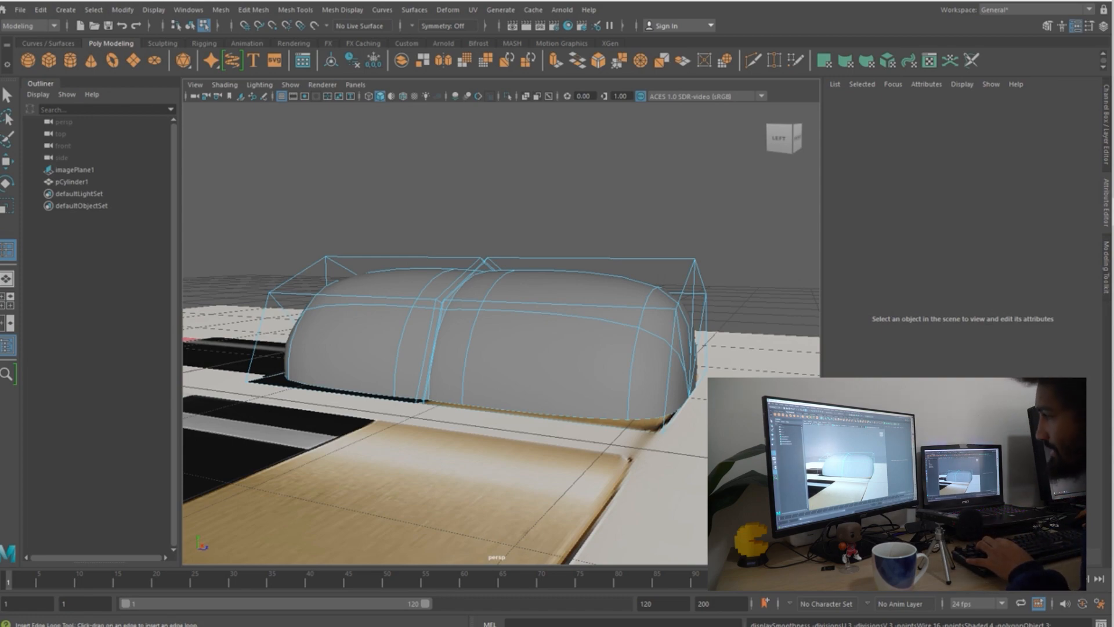
- Insert a supporting edge loop close to the bottom end of the gold base
alt+drag(497, 349, 528, 343)
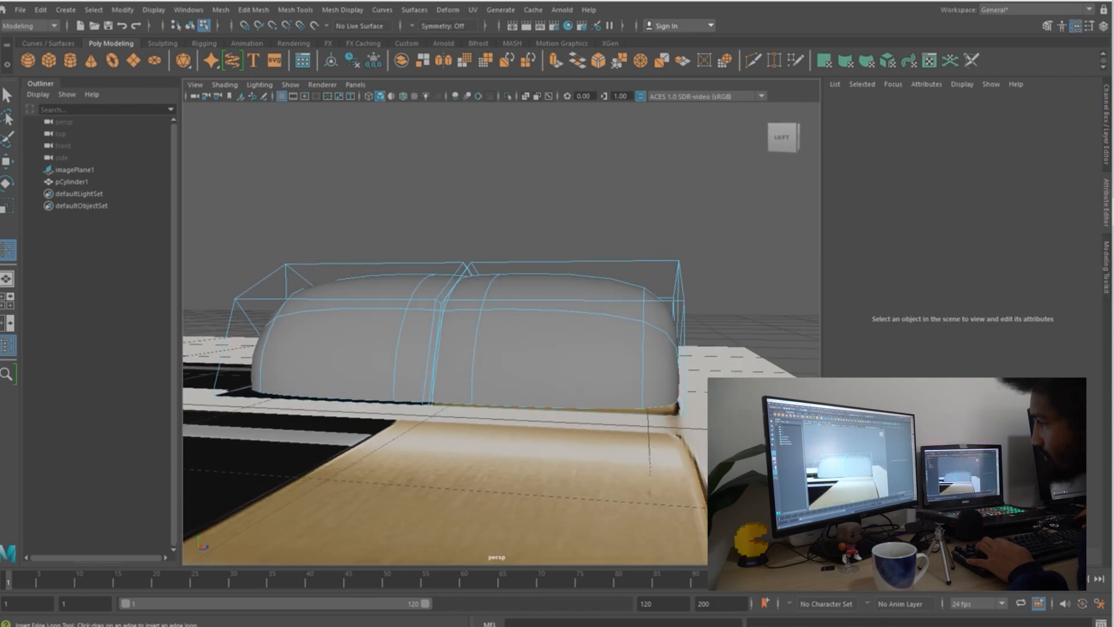
drag(673, 301, 681, 300)
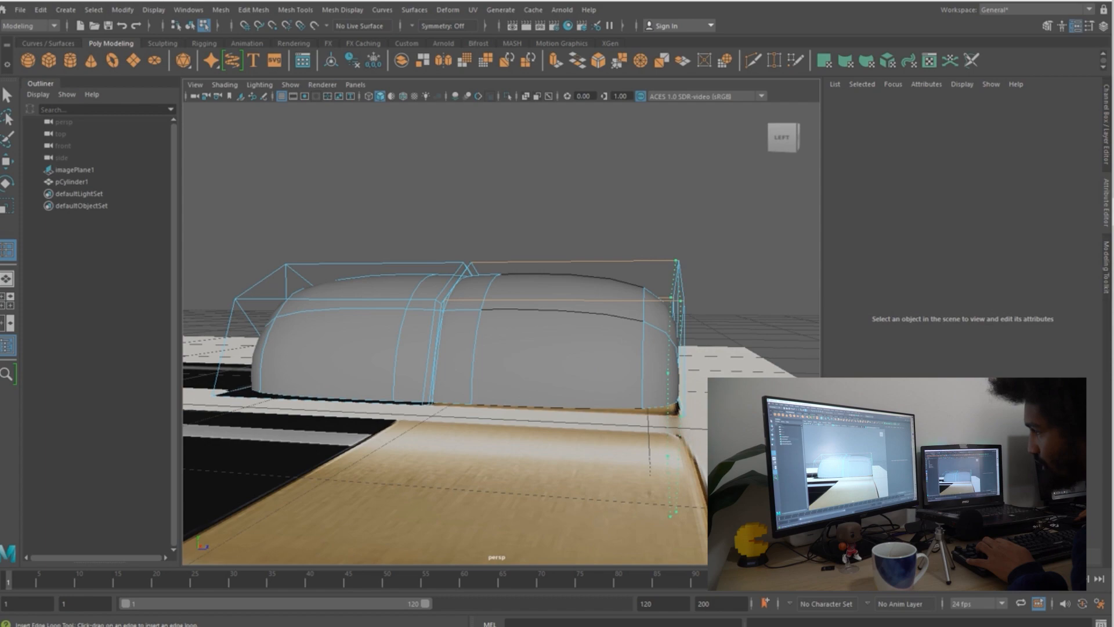
drag(681, 301, 680, 301)
- Insert a supporting edge loop close to the upper end of the black section
mouse_move(522, 348)
alt+mouse_down()
mouse_move(485, 348)
mouse_move(554, 345)
mouse_move(543, 345)
alt+mouse_up()
alt+middle_drag(476, 348, 566, 347)
alt+drag(566, 347, 592, 350)
alt+middle_drag(522, 348, 585, 334)
alt+drag(585, 334, 586, 355)
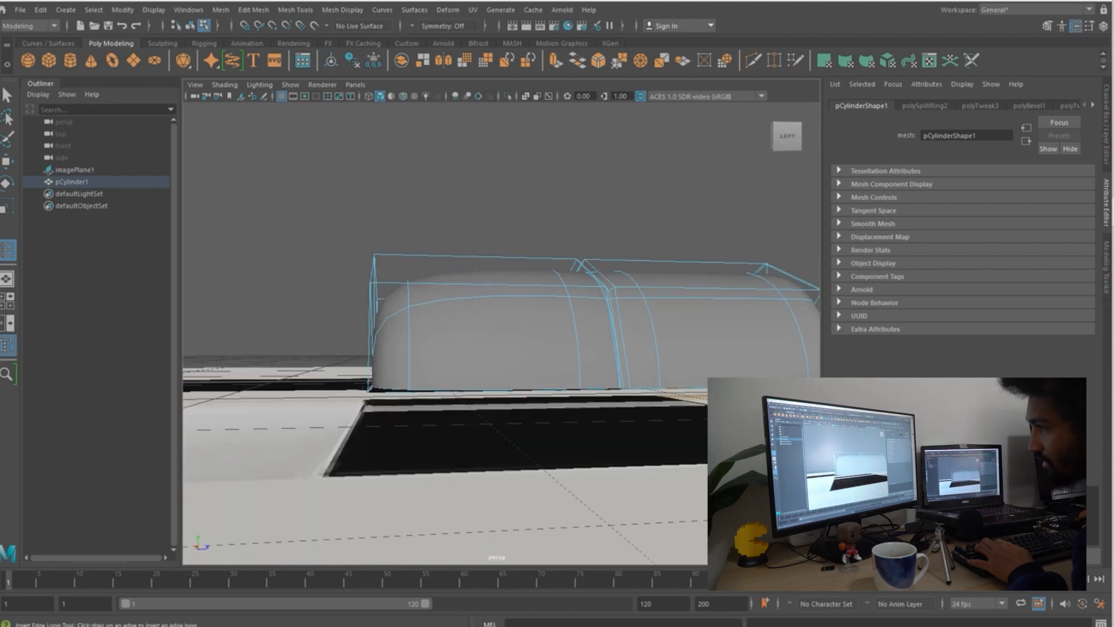
drag(382, 256, 377, 255)
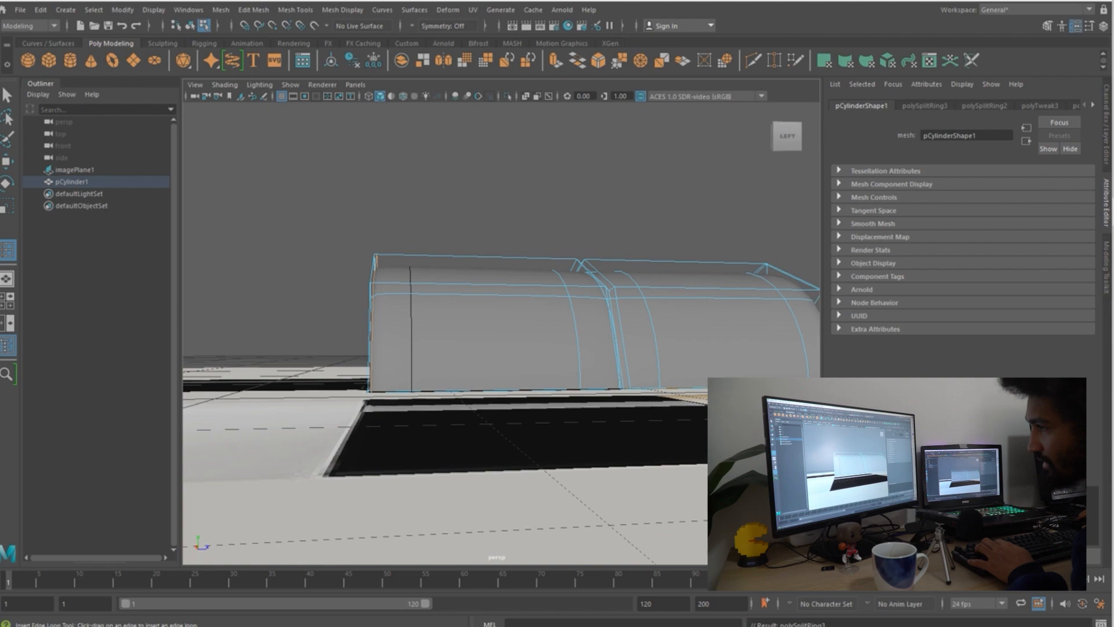
- Insert supporting edge loops tightly on both sides of the seam groove and return the cylinder to object mode
alt+drag(502, 325, 476, 340)
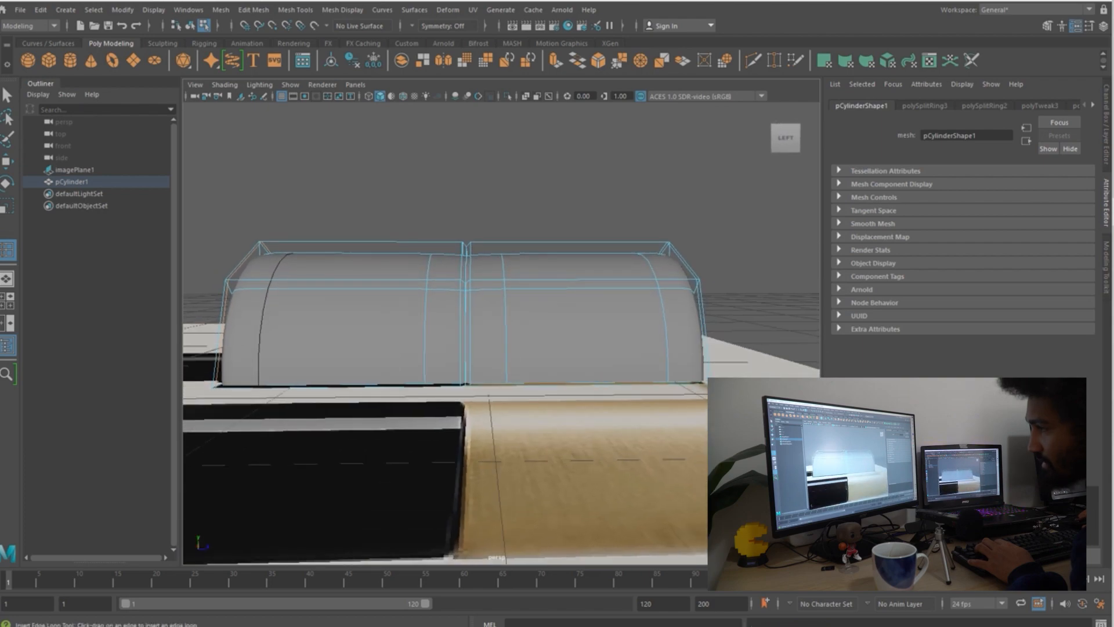
drag(457, 280, 481, 279)
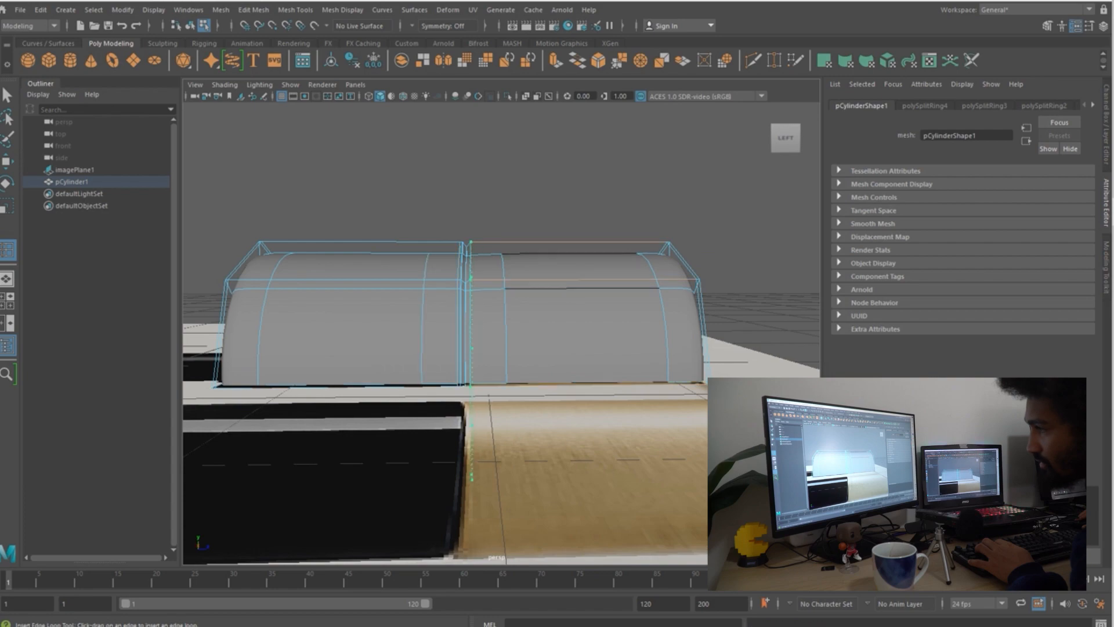
right_drag(474, 278, 540, 251)
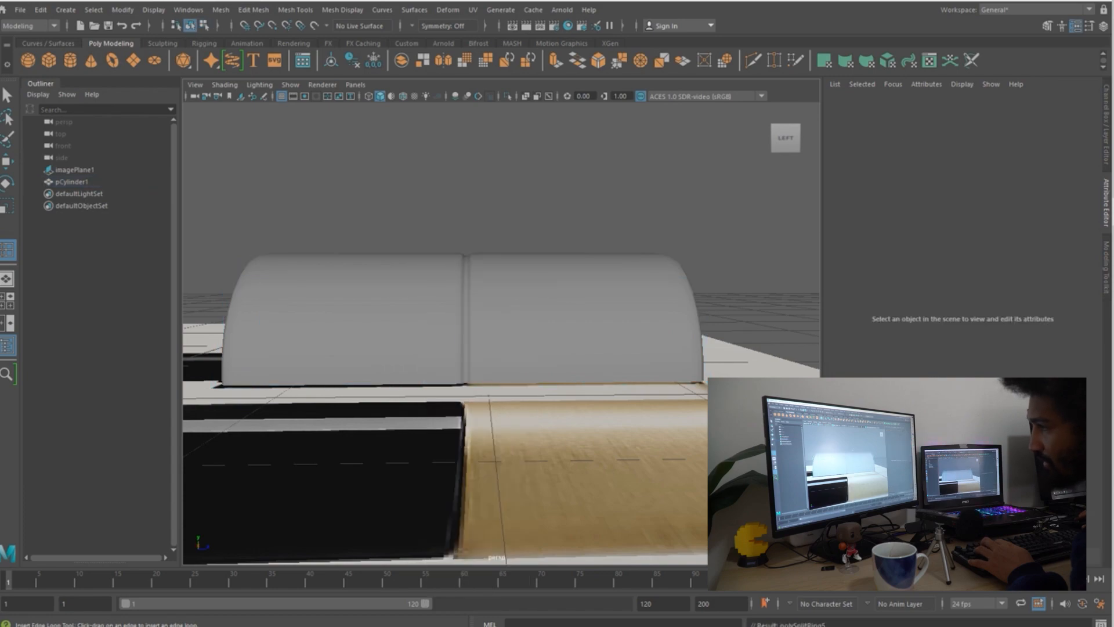
- Compare the cylinder with and without smooth mesh preview from several angles, ending with the preview off
key(q)
alt+drag(540, 251, 441, 322)
alt+middle_drag(441, 323, 467, 362)
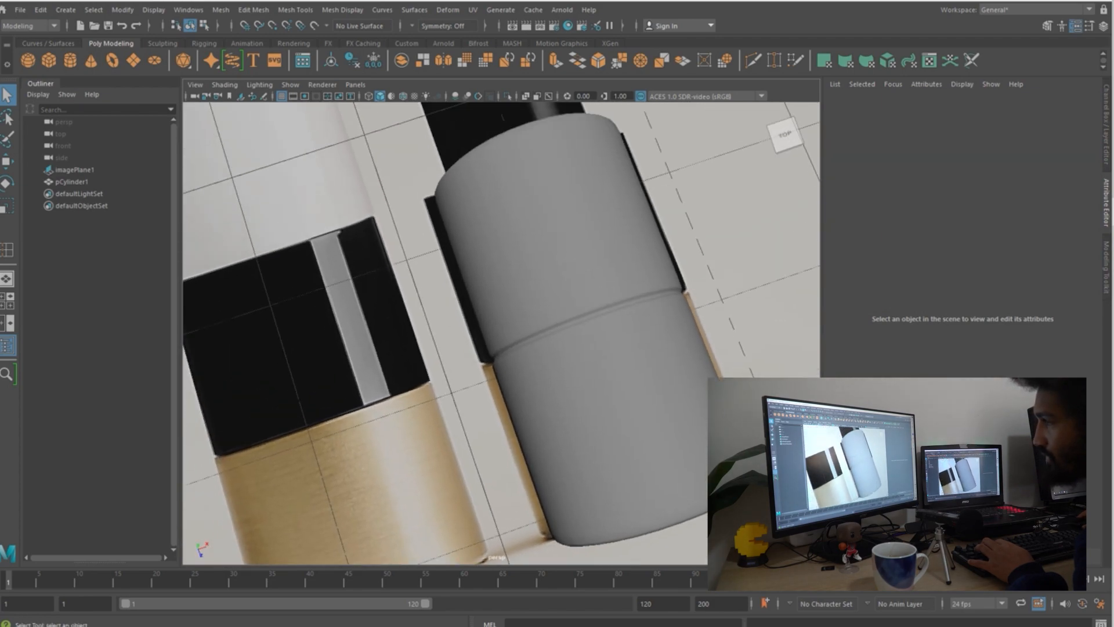
click(557, 244)
key(1)
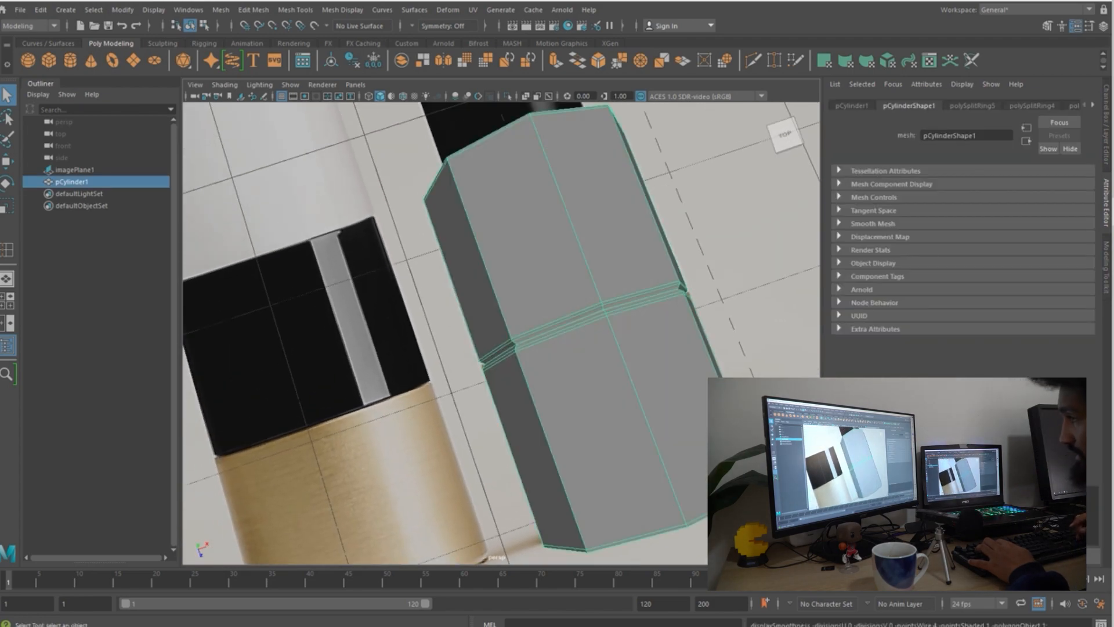
click(441, 354)
alt+drag(441, 354, 434, 312)
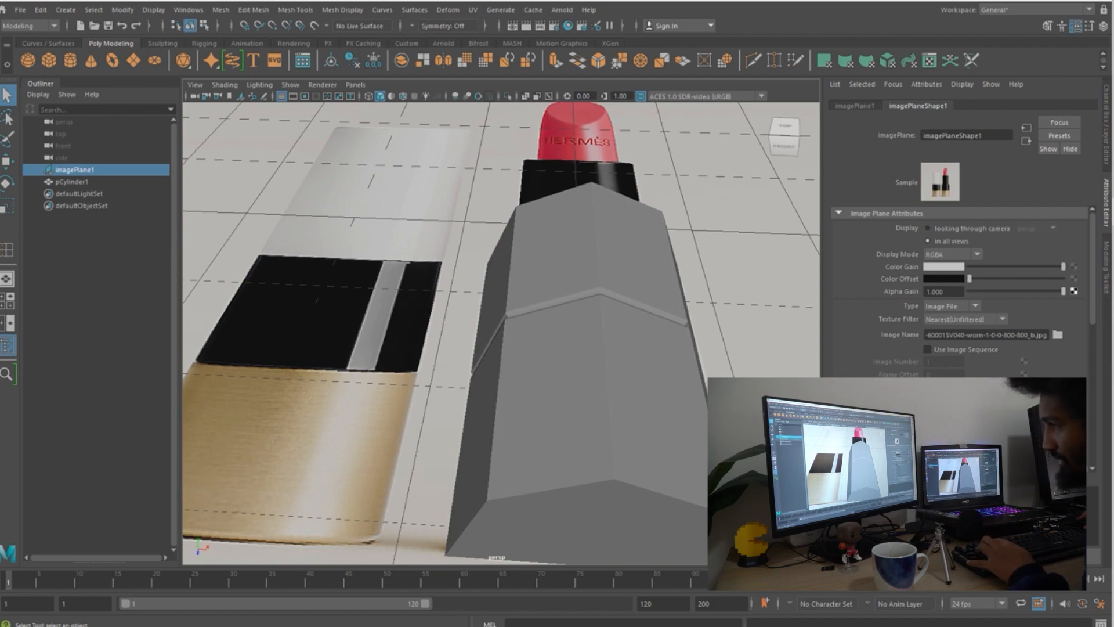
click(551, 360)
key(3)
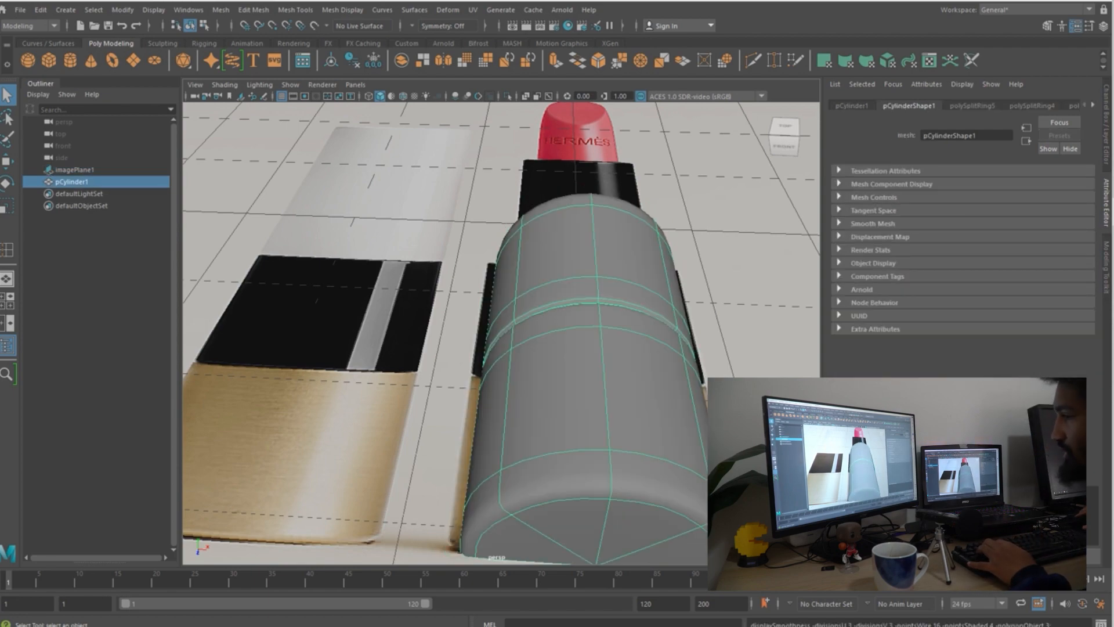
alt+drag(441, 278, 469, 389)
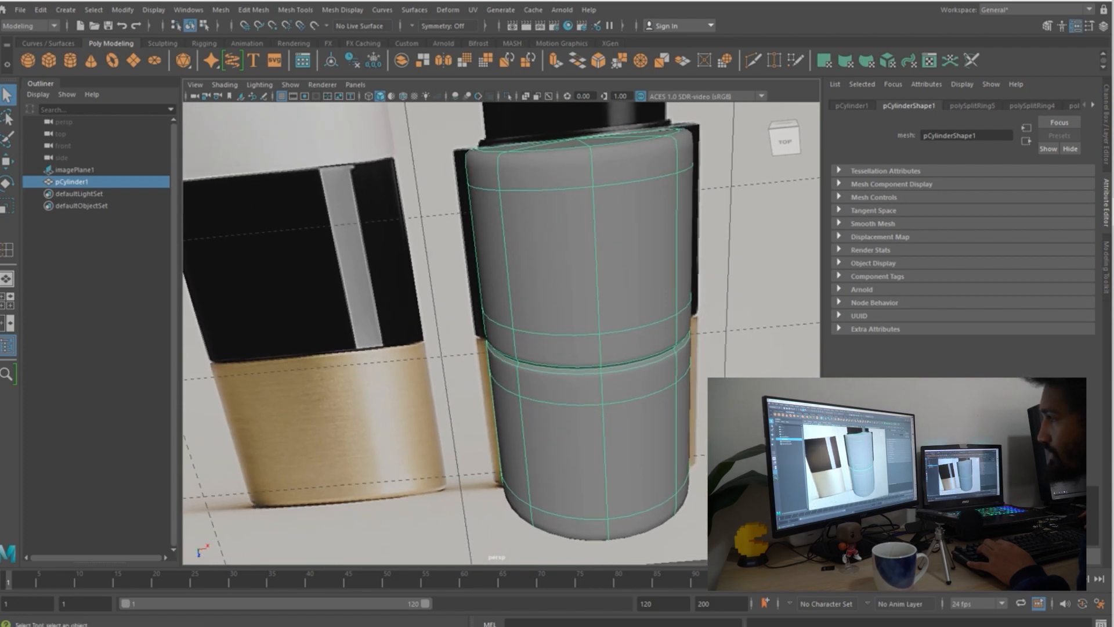
key(1)
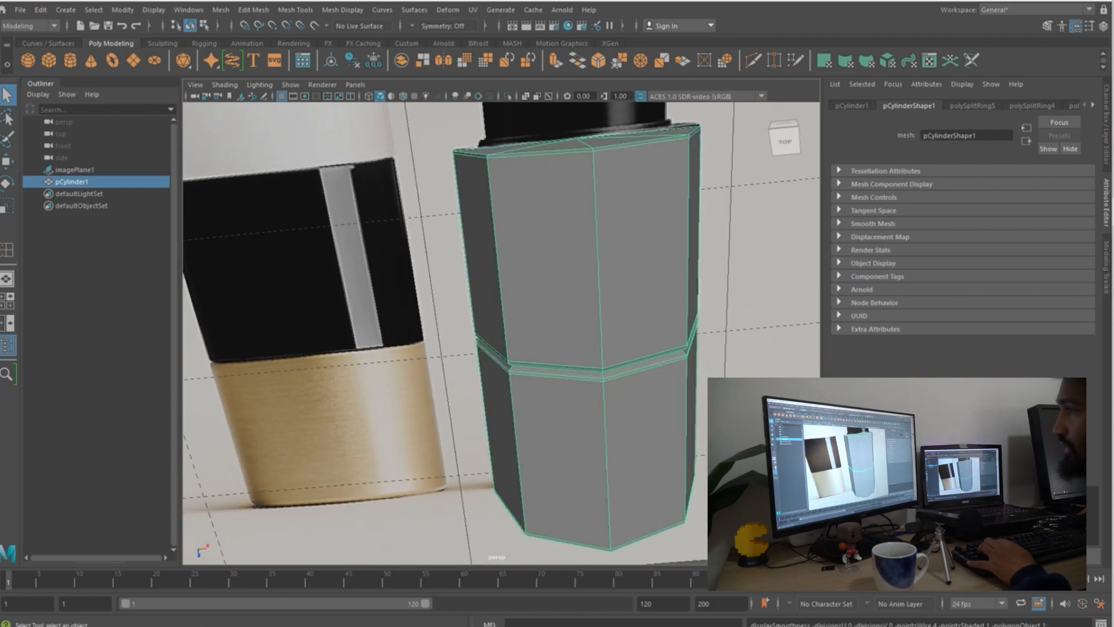
- Try to raise the end vertices of the black section in top view, check them in wireframe, and undo the move
key(space)
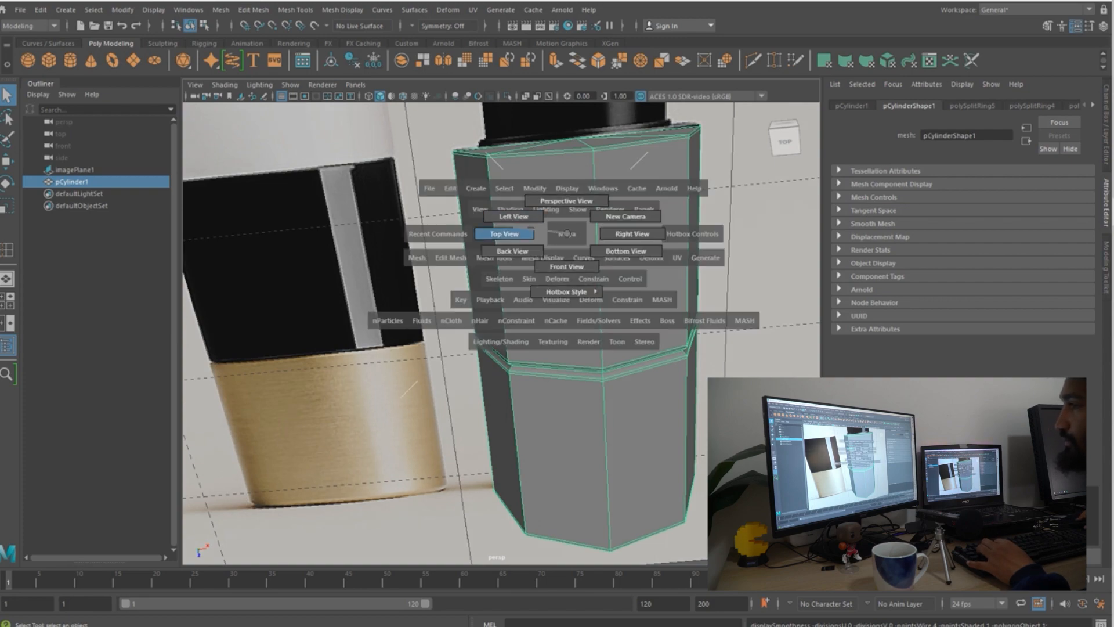
click(503, 234)
scroll(499, 333, down, 2)
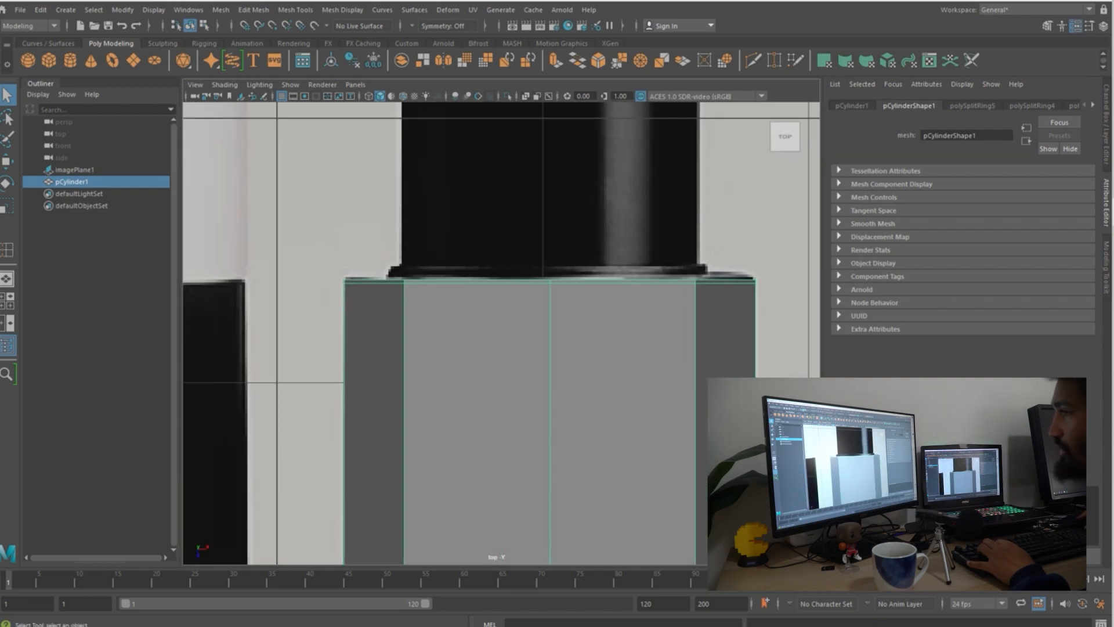
alt+middle_drag(500, 333, 487, 372)
right_drag(401, 292, 344, 292)
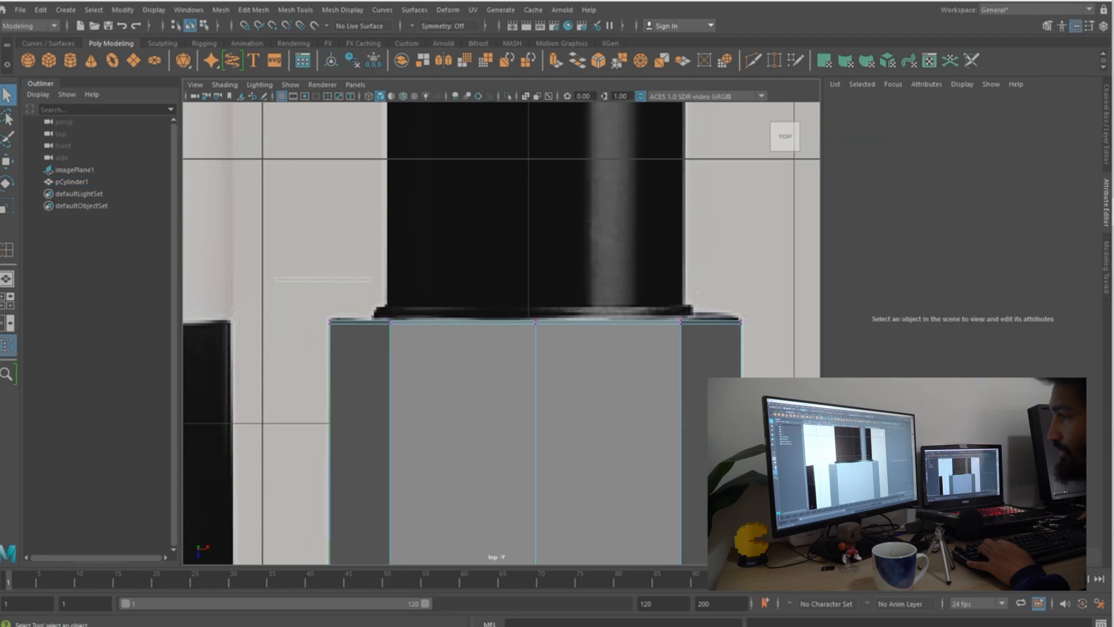
drag(274, 277, 769, 323)
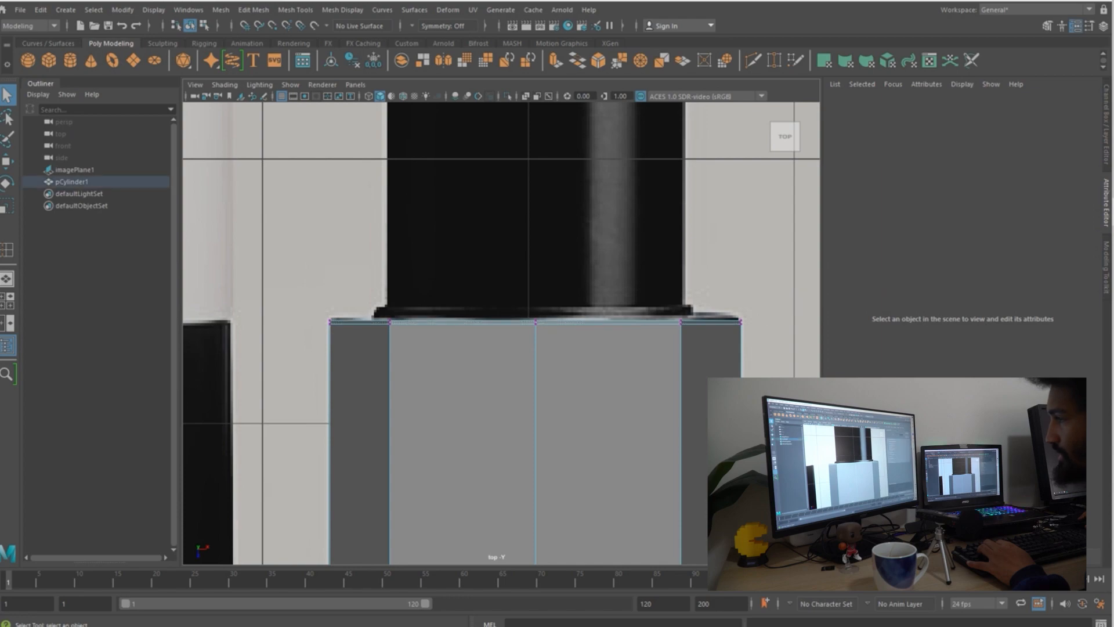
key(w)
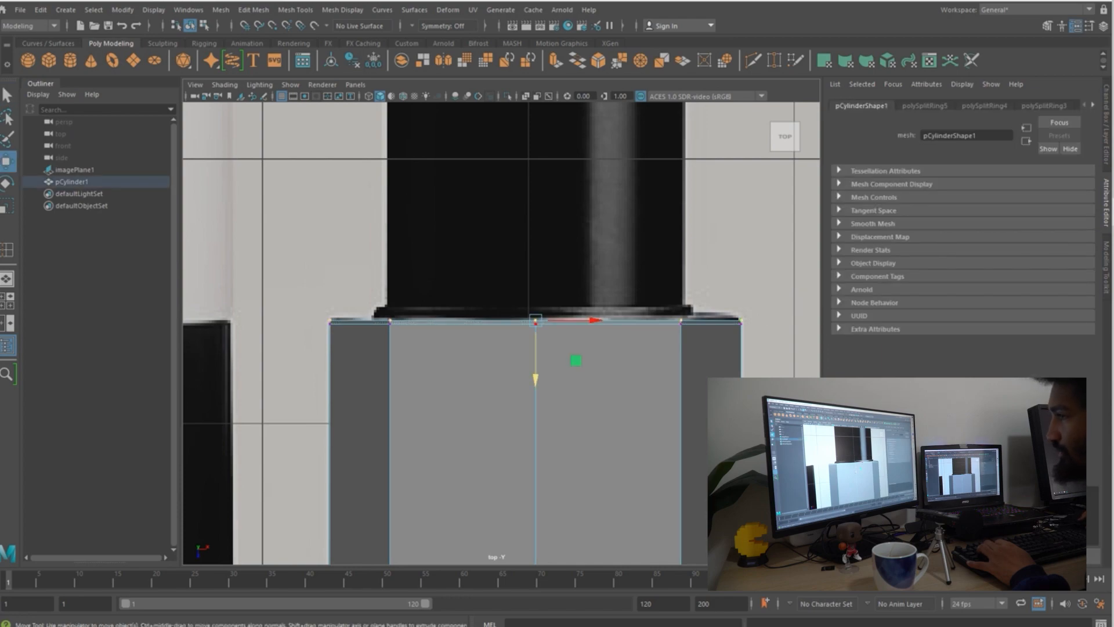
click(530, 381)
key(ctrl+z)
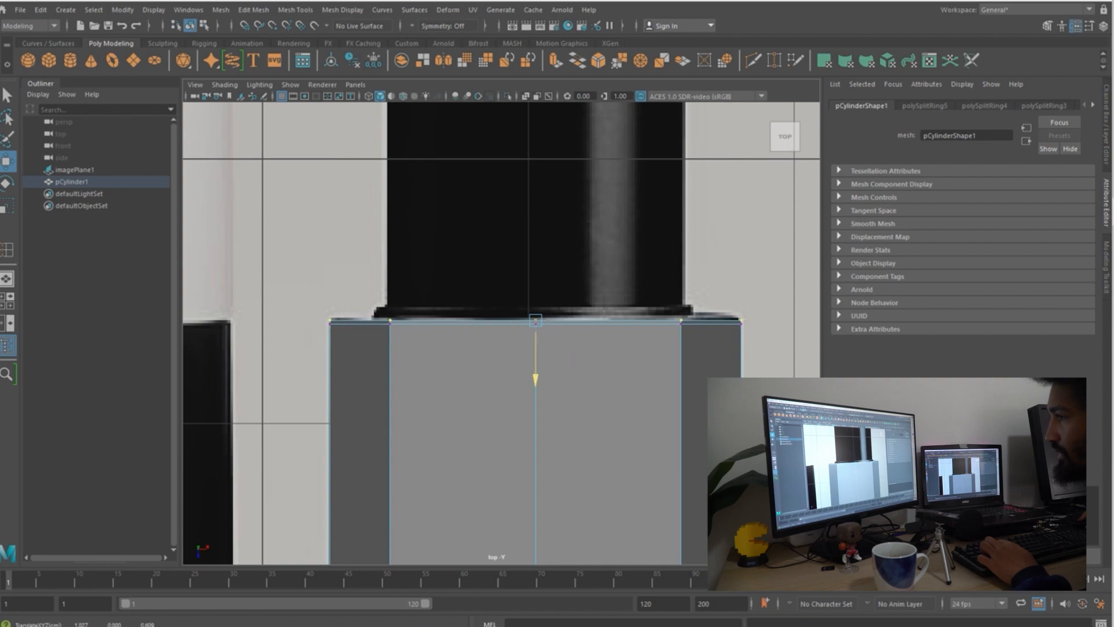
drag(534, 381, 534, 367)
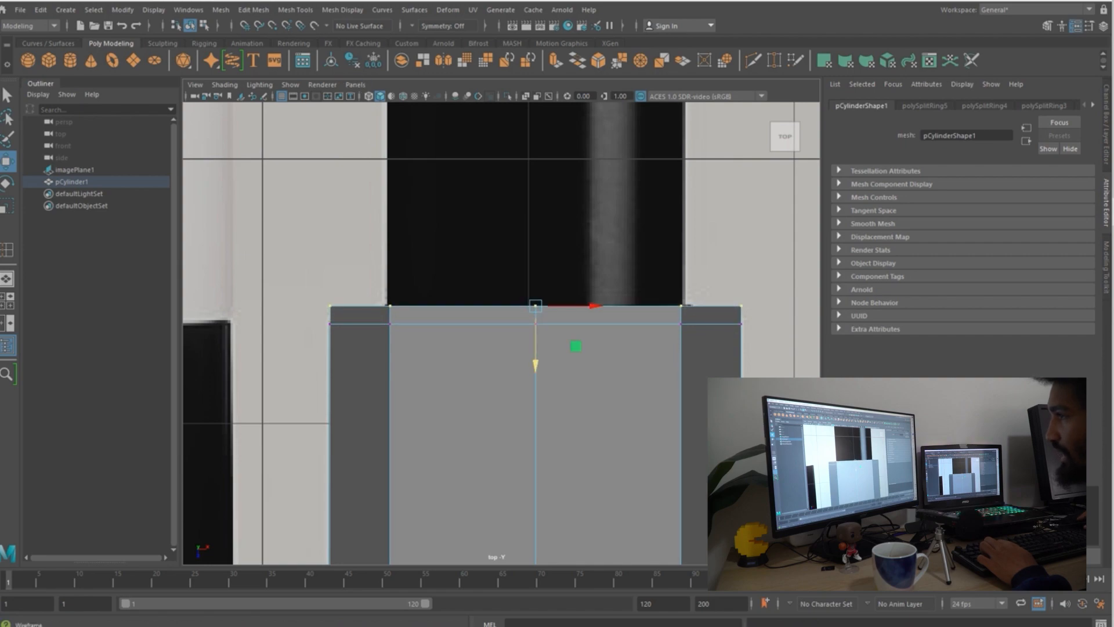
key(4)
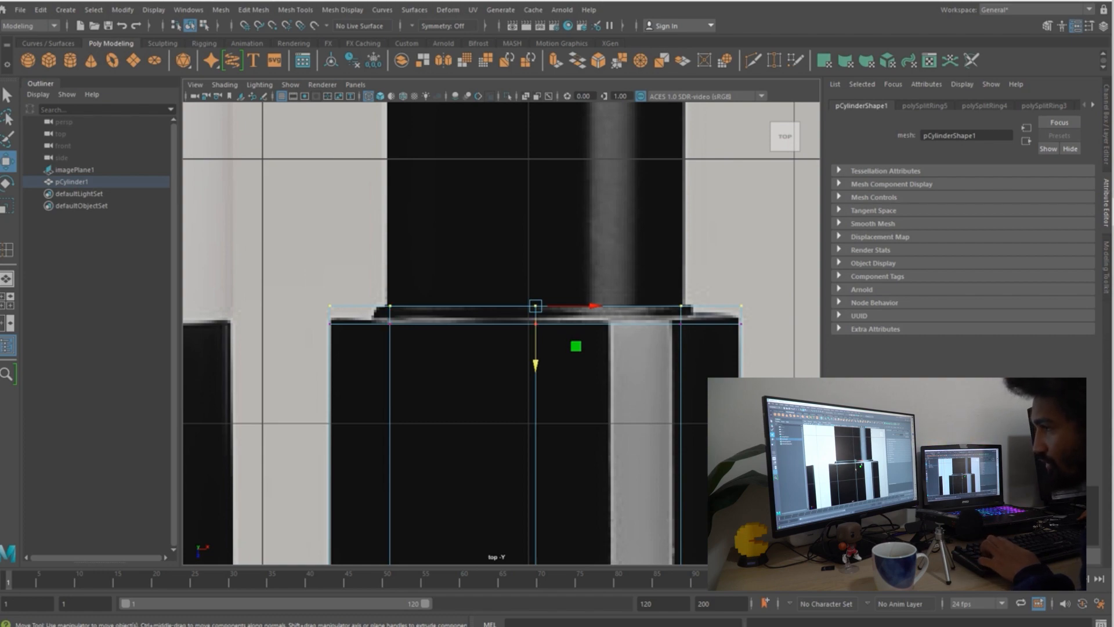
key(ctrl+z)
- Return to the perspective view and switch the cylinder to face selection
key(space)
drag(594, 316, 597, 406)
right_click(542, 289)
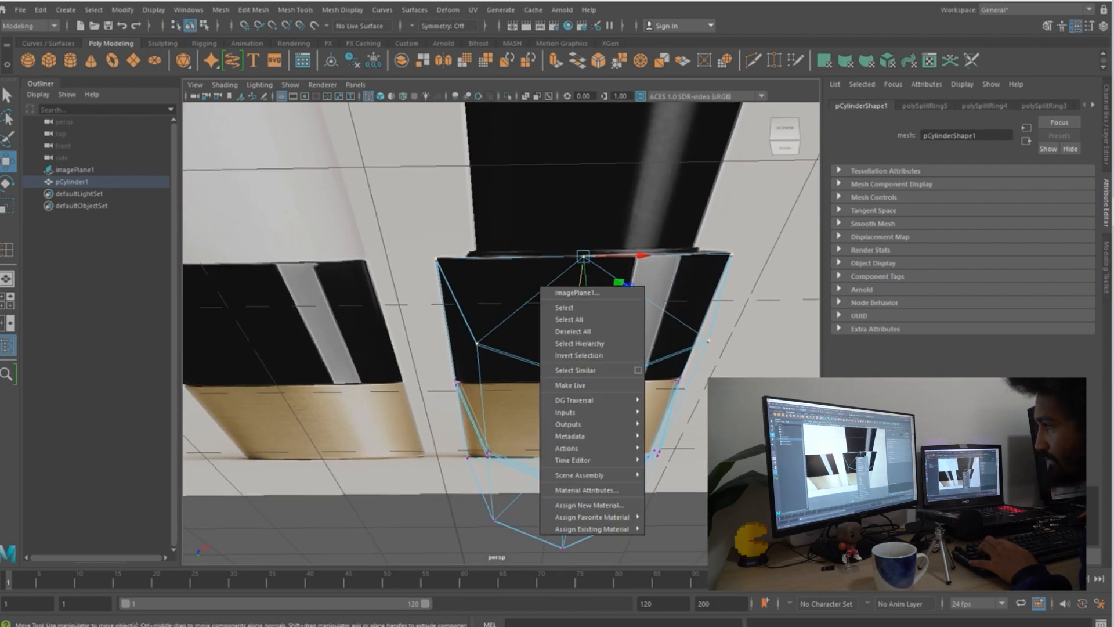
key(q)
right_click(592, 283)
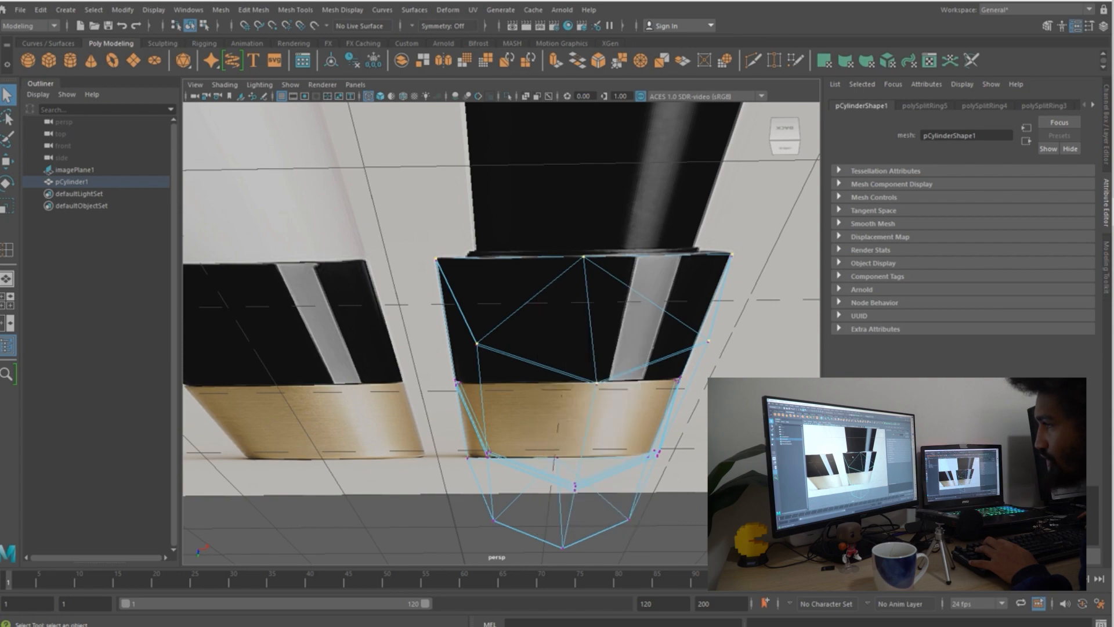
right_click(567, 279)
right_drag(497, 286, 497, 318)
- Select all triangular faces of the end cap on the black section and restore shaded display
click(499, 305)
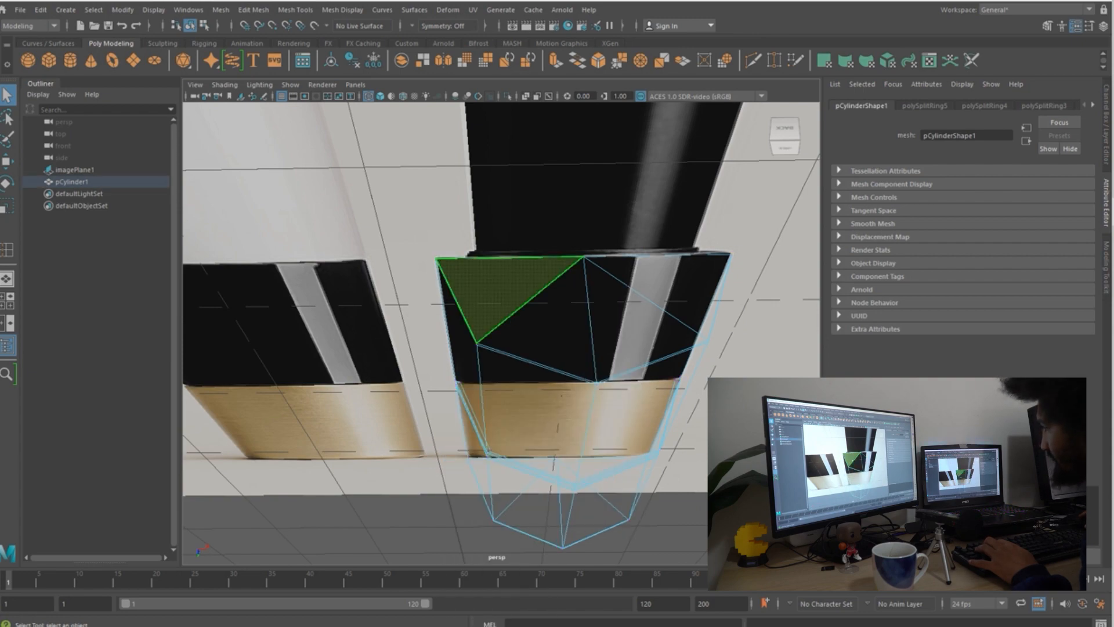
shift+click(551, 325)
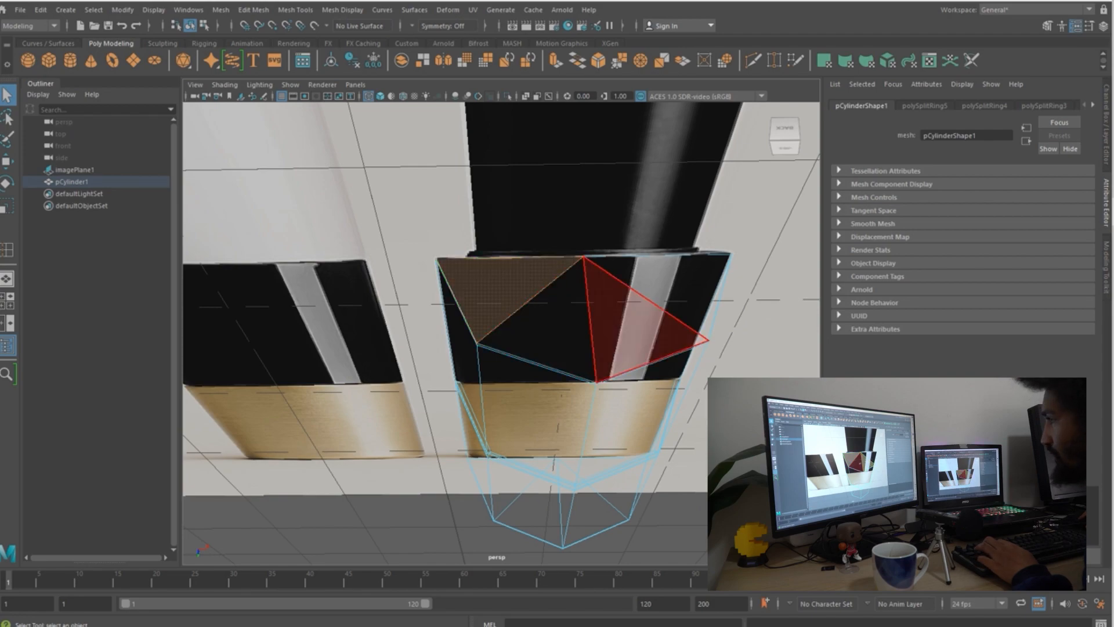
click(650, 313)
alt+drag(649, 313, 586, 441)
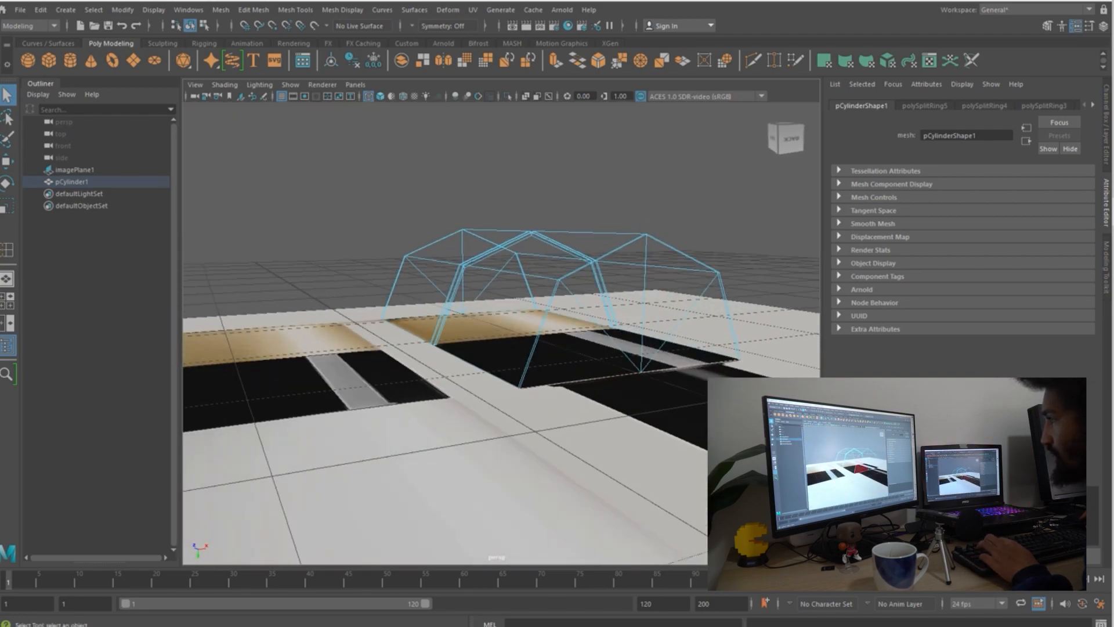
shift+click(573, 346)
shift+click(615, 296)
shift+click(668, 293)
shift+click(699, 335)
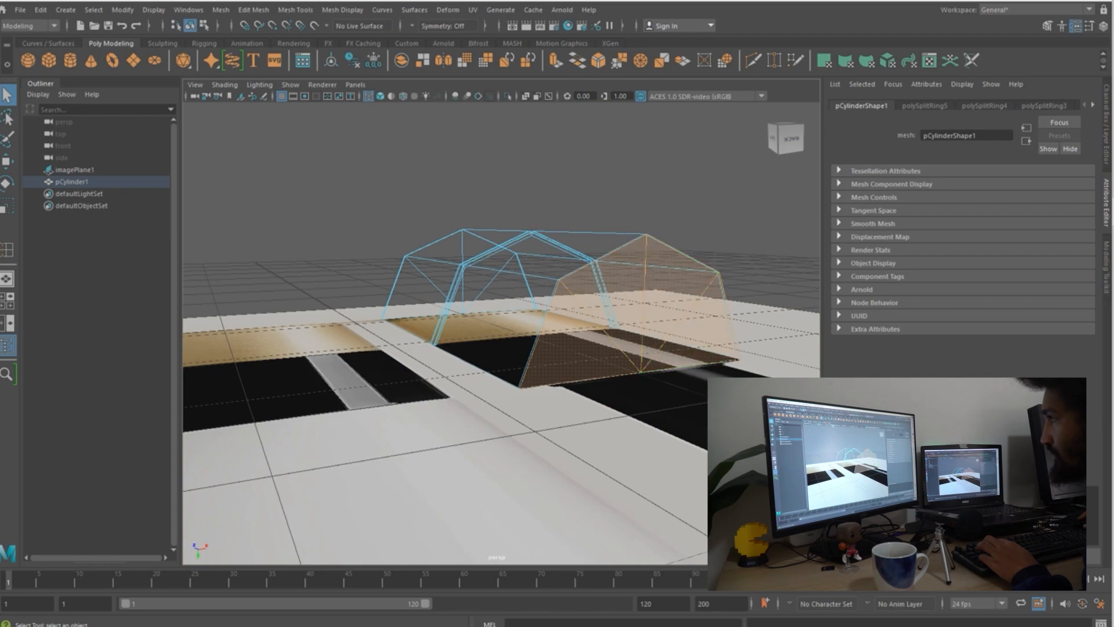
key(5)
mouse_move(580, 249)
alt+mouse_down()
mouse_move(583, 331)
mouse_move(615, 377)
mouse_move(586, 325)
mouse_move(581, 238)
mouse_move(586, 322)
mouse_move(600, 307)
alt+mouse_up()
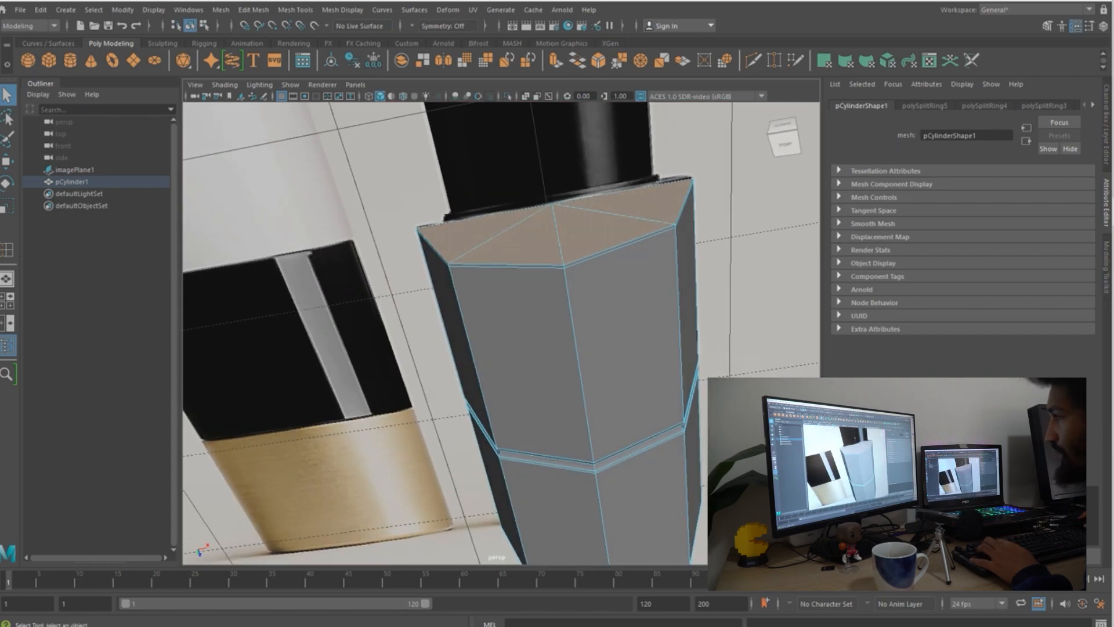
- Extrude the selected end cap faces outward by about 0.03
key(space)
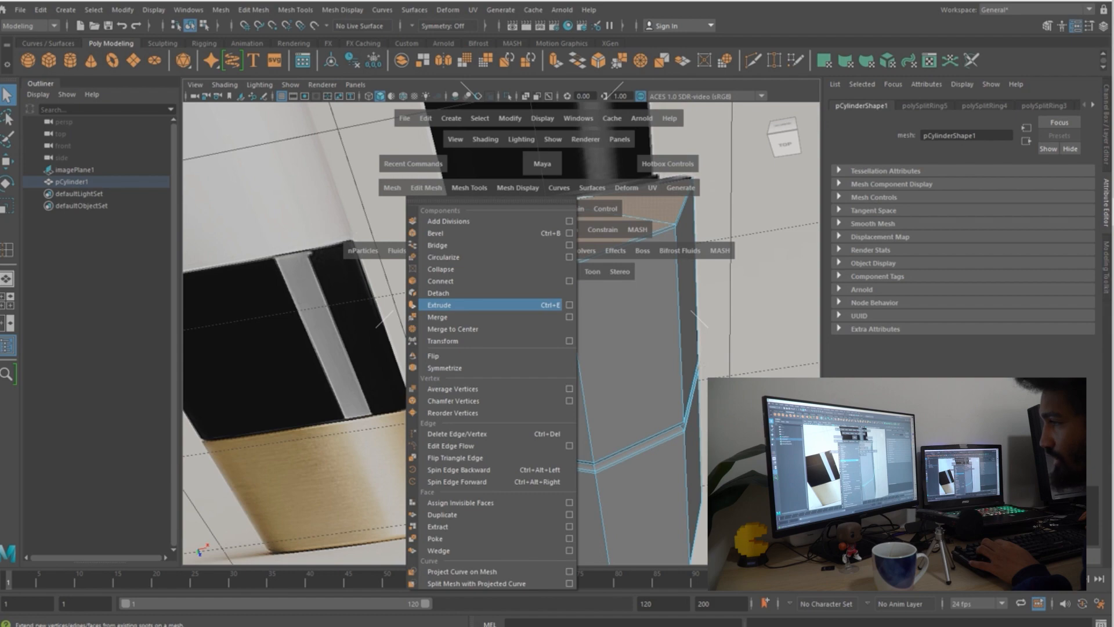
click(439, 305)
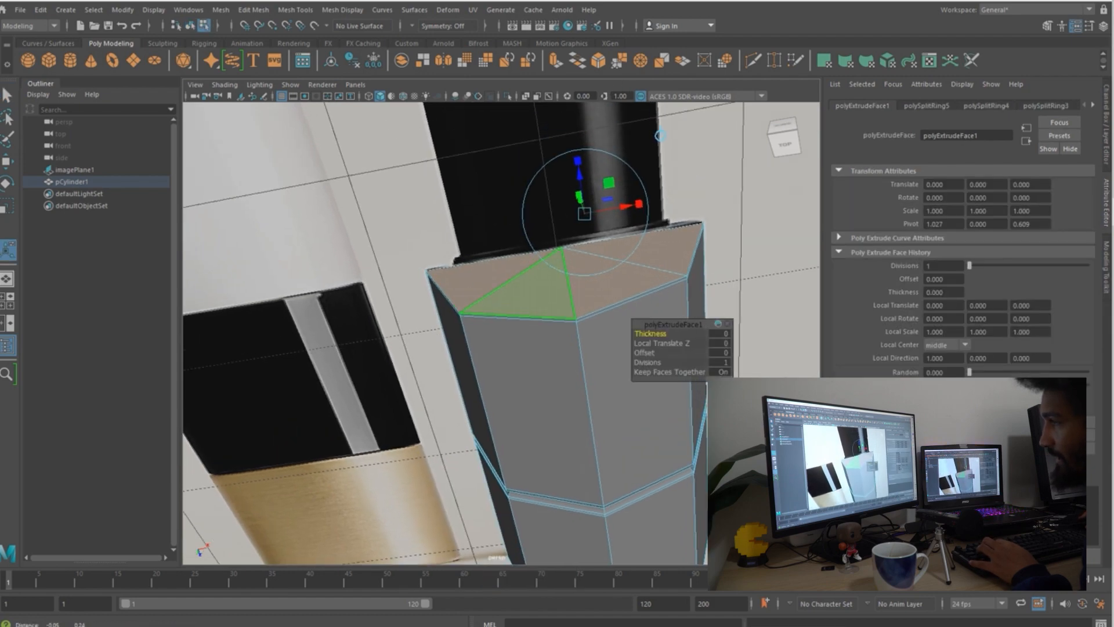
alt+middle_drag(516, 290, 515, 363)
alt+drag(515, 362, 543, 311)
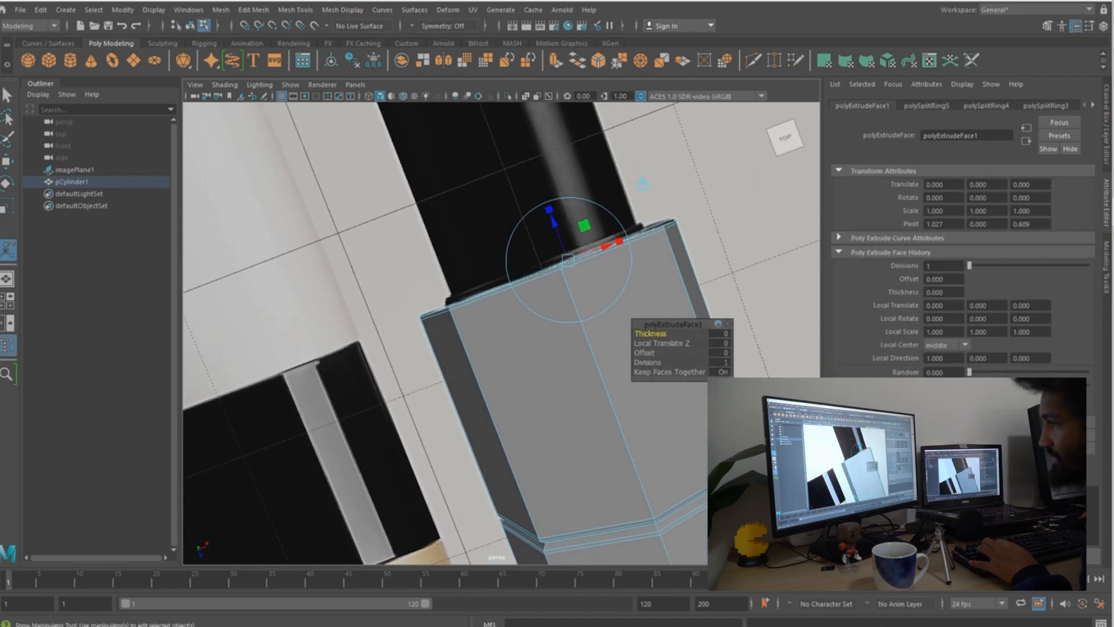
alt+middle_drag(543, 311, 547, 369)
alt+drag(548, 368, 556, 384)
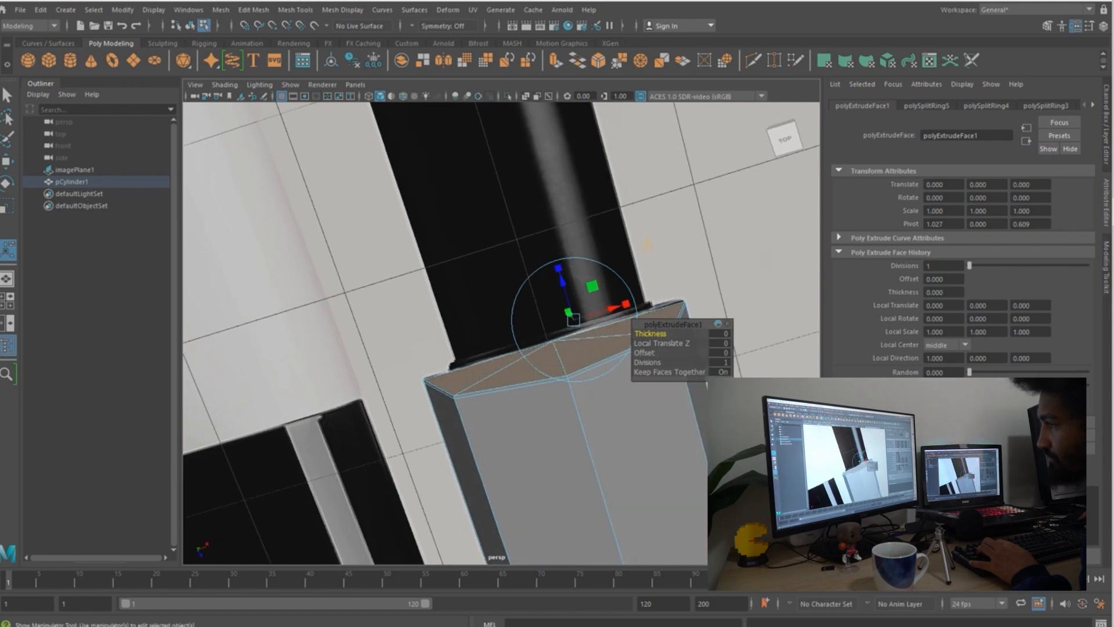
drag(563, 286, 561, 276)
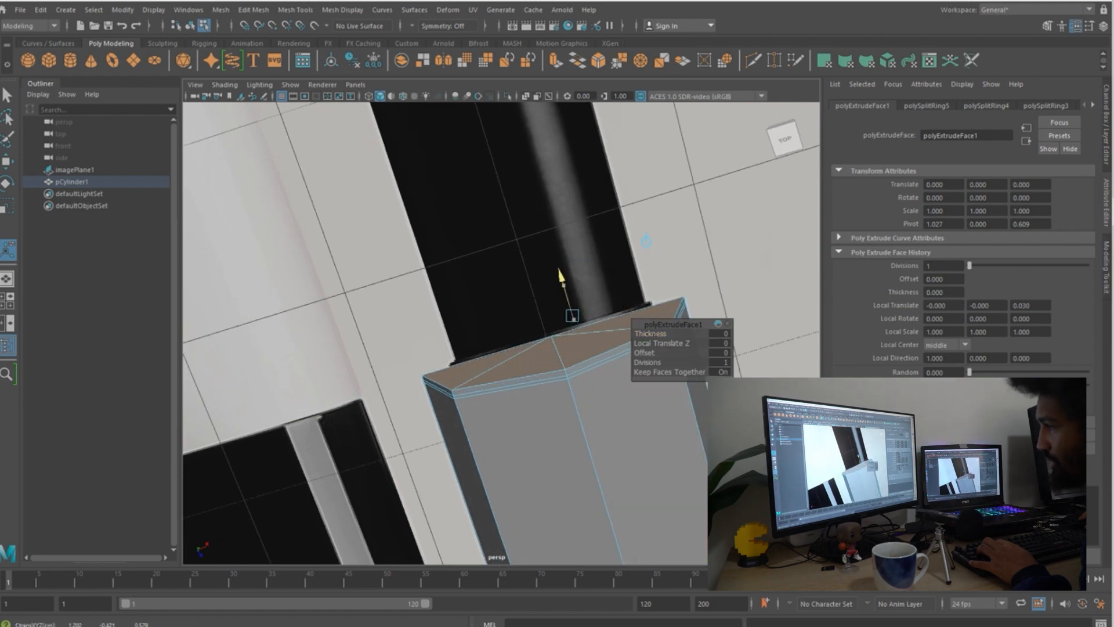
- Try to taper the extruded cap by scaling its faces inward, check it in top view, and undo the scaling and offset
key(r)
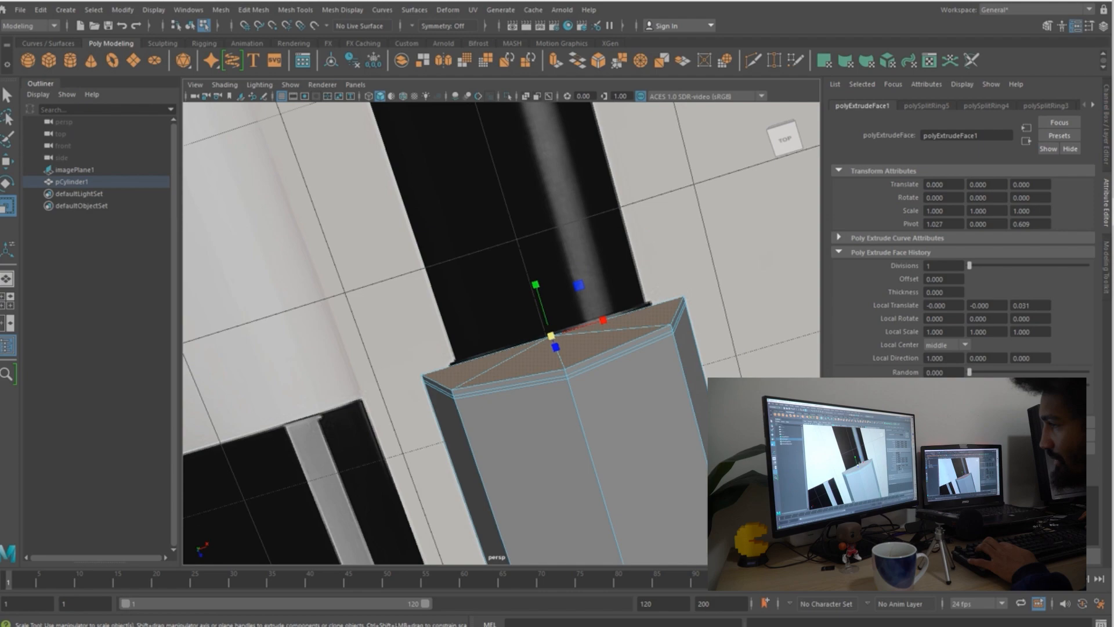
drag(551, 336, 545, 339)
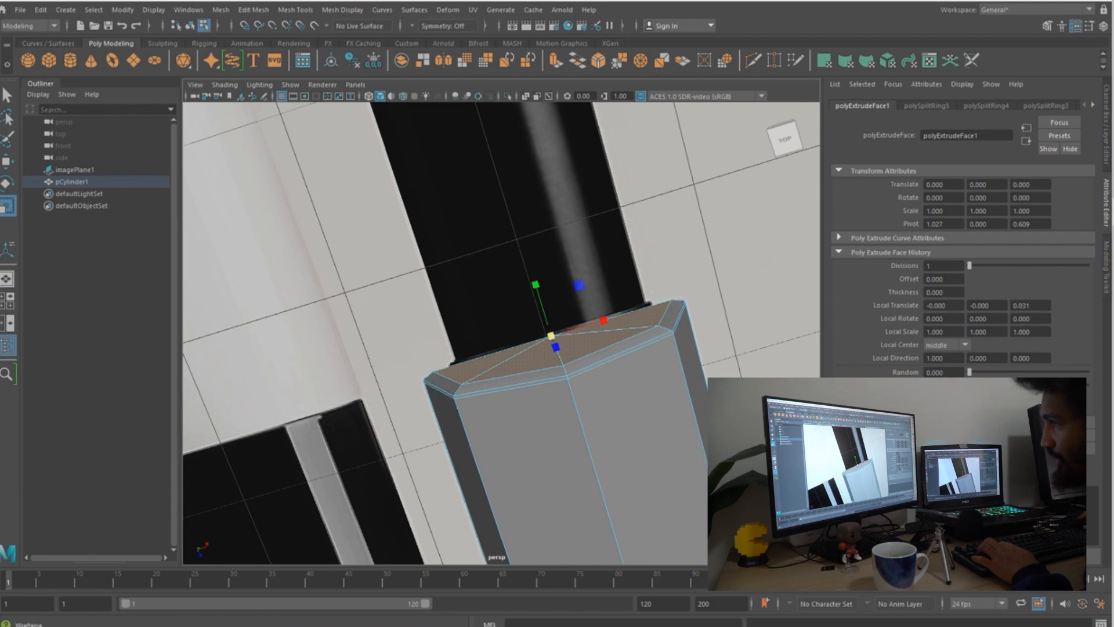
key(space)
drag(410, 224, 406, 192)
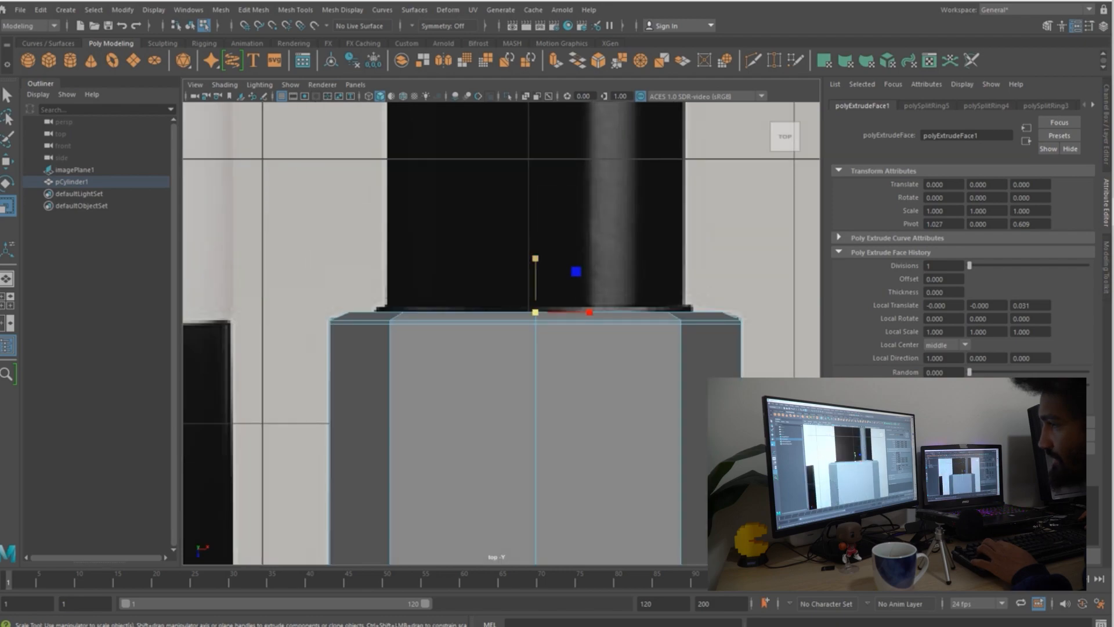
drag(535, 258, 535, 276)
drag(585, 312, 590, 278)
key(space)
key(ctrl+z)
key(ctrl+z)
key(ctrl+z)
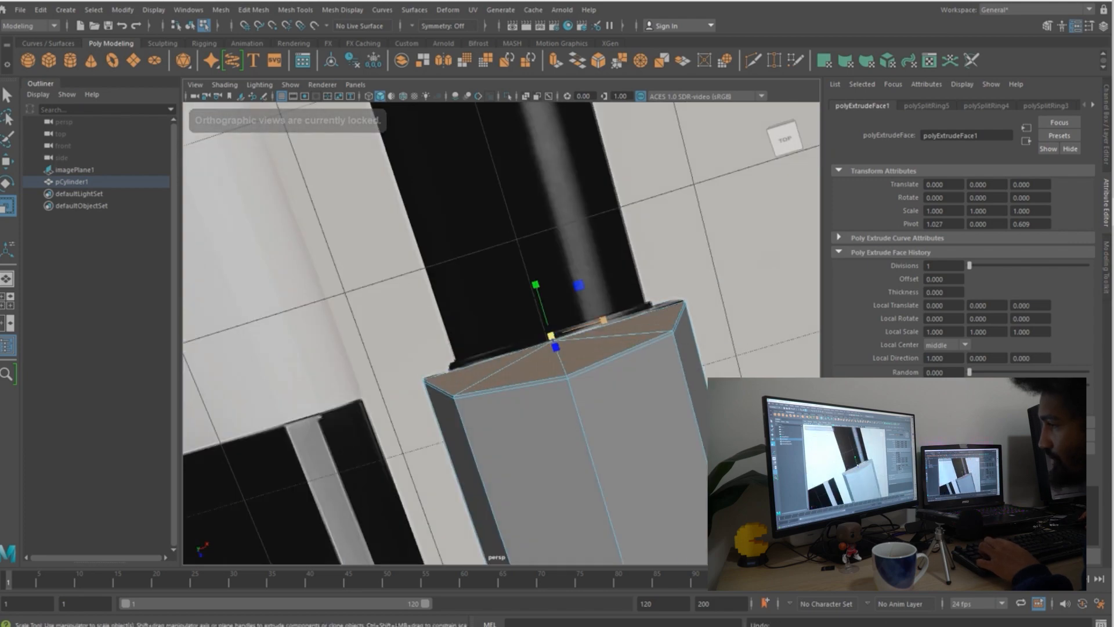
- Scale the extruded cap faces inward to about 0.81 and try to move them outward, undoing that move
drag(603, 320, 596, 321)
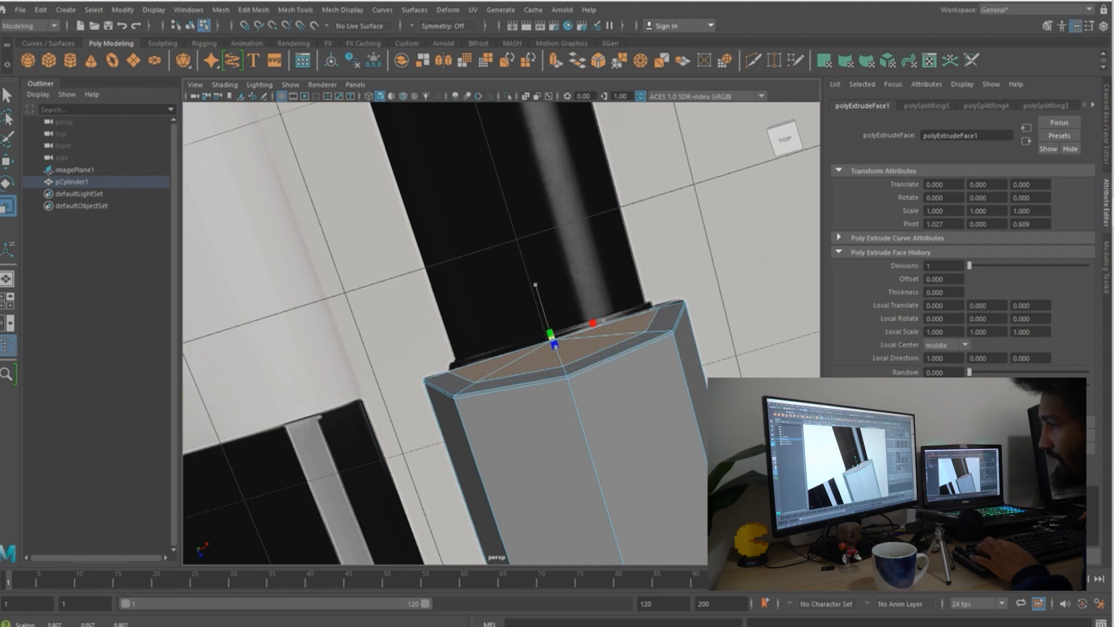
key(w)
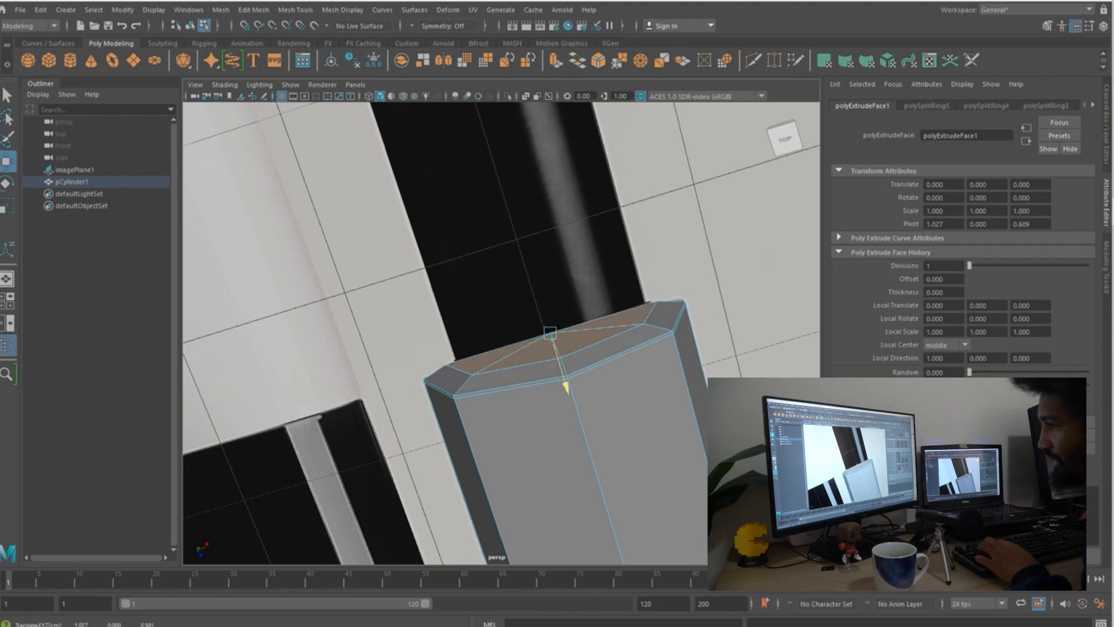
key(ctrl+z)
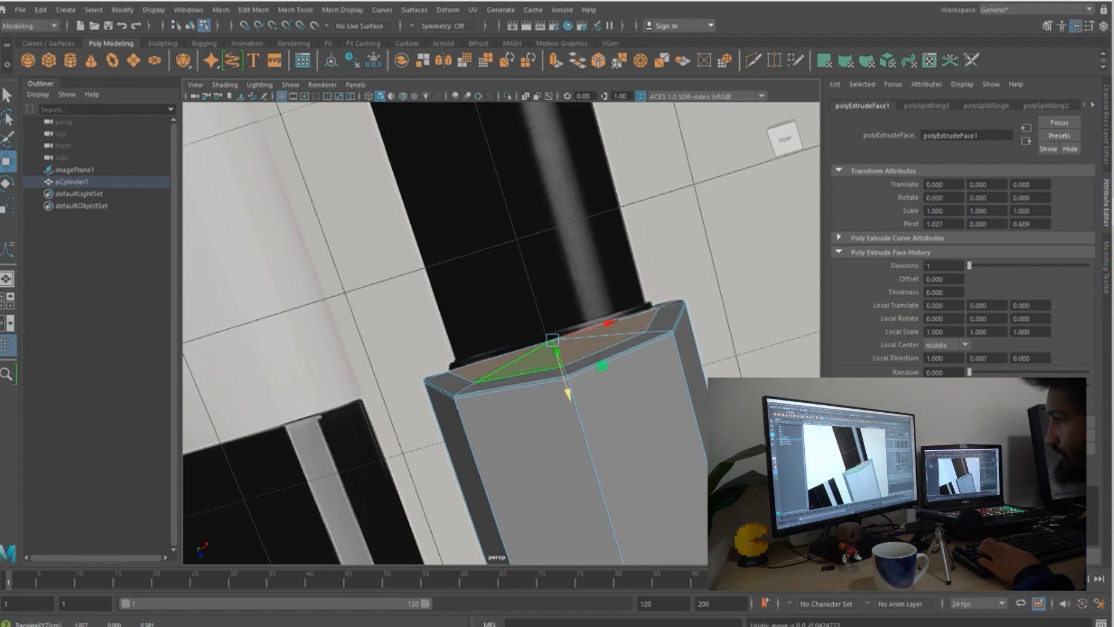
- Undo the cap inset and extrusion, and step back through the recent cap face selections
key(ctrl+z)
key(ctrl+z)
key(ctrl+z)
key(ctrl+z)
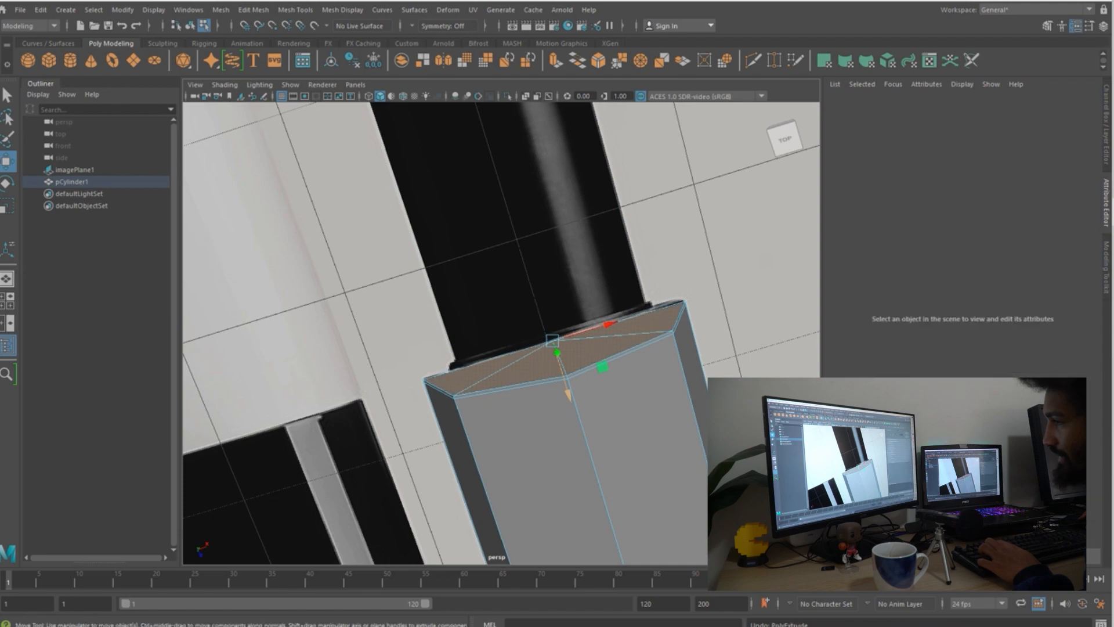
key(ctrl+z)
key(ctrl+z)
key(ctrl+z)
key(ctrl+z)
key(ctrl+z)
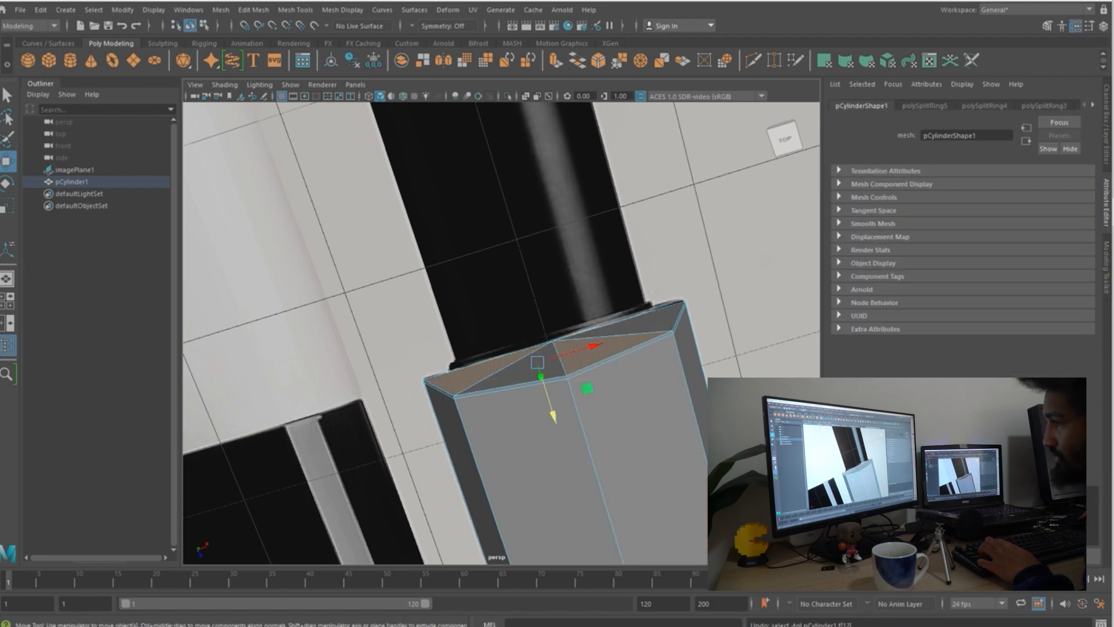
- Undo the remaining selection changes and select all the triangular end cap faces of the cylinder
key(ctrl+z)
alt+drag(624, 293, 601, 293)
key(ctrl+z)
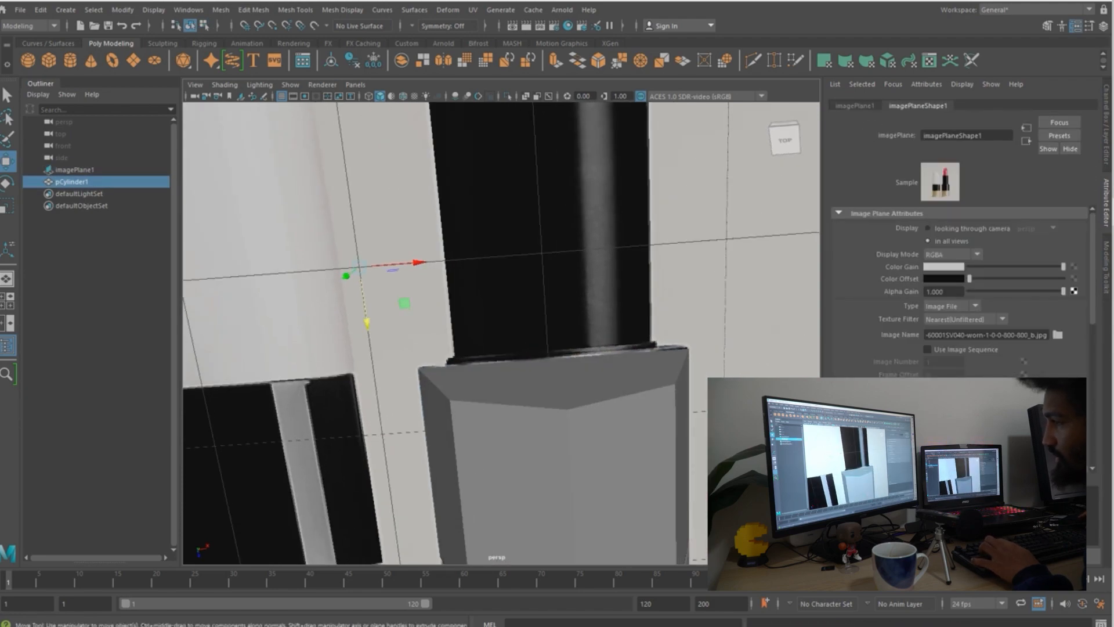
right_drag(601, 293, 592, 334)
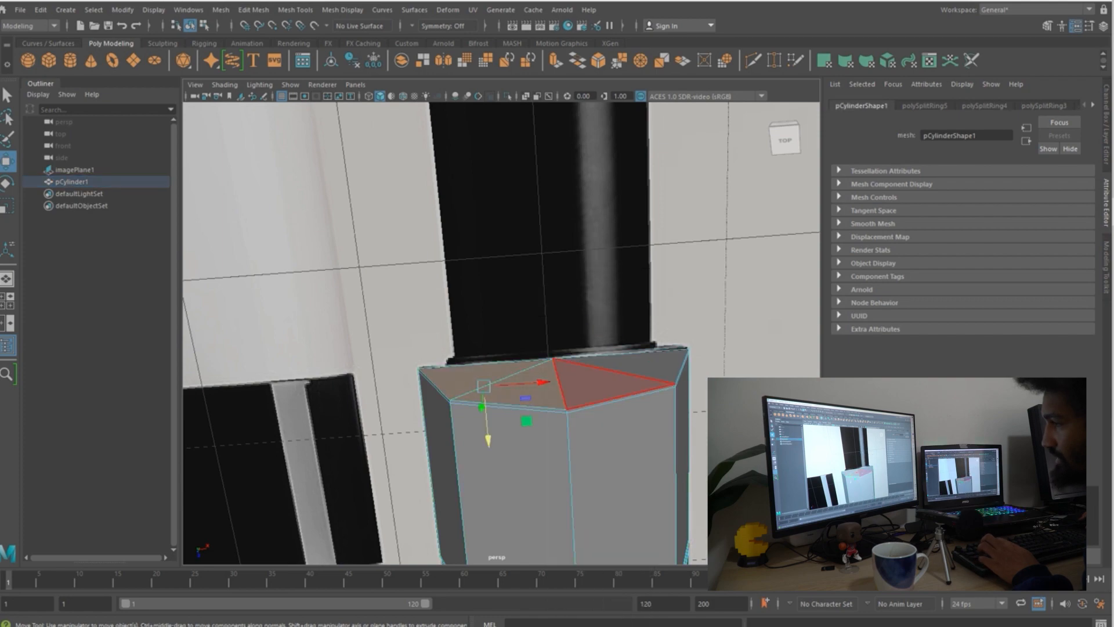
shift+click(603, 384)
shift+click(647, 368)
alt+drag(609, 348, 603, 510)
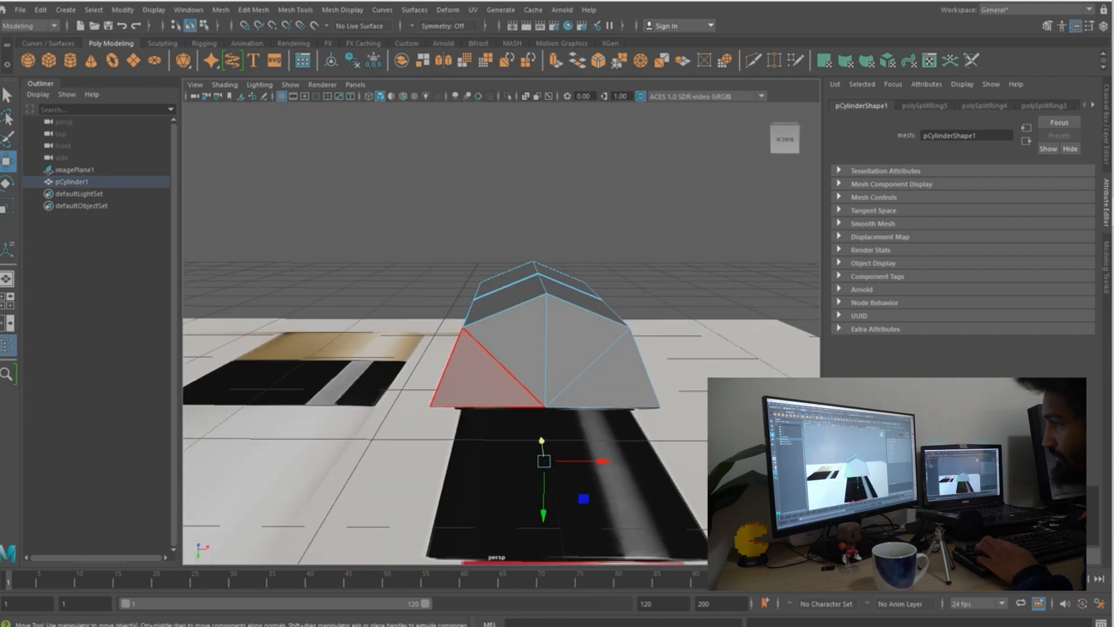
shift+click(479, 380)
shift+click(518, 342)
shift+click(574, 343)
shift+click(612, 381)
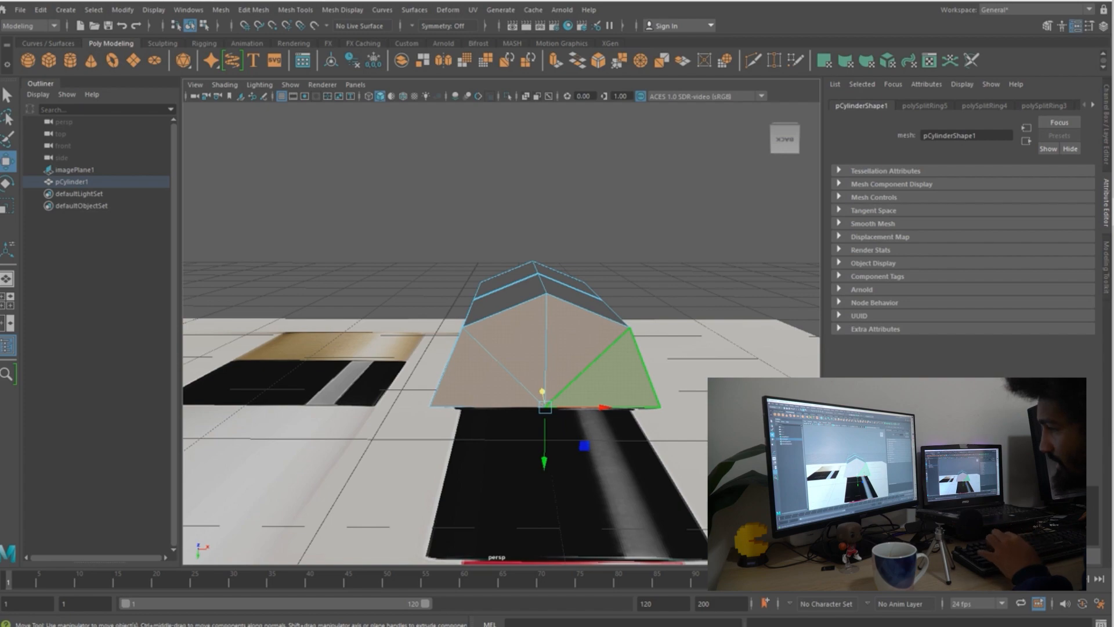
alt+drag(610, 407, 597, 232)
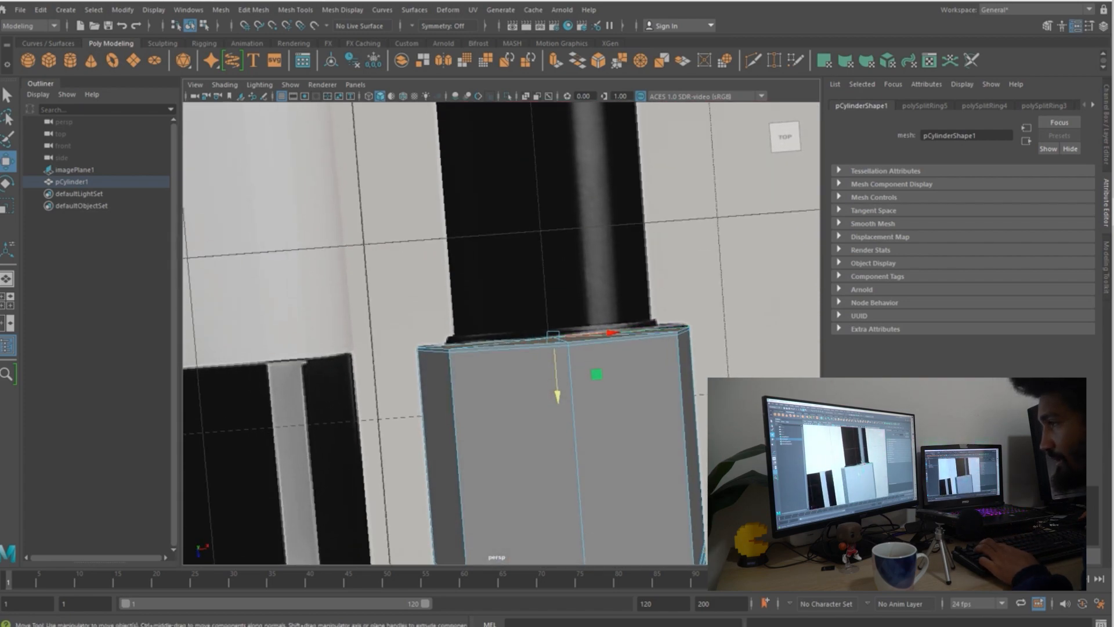
- Extrude the selected end cap faces and scale them inward to the width of the reference collar
key(ctrl+e)
alt+drag(581, 261, 546, 238)
key(r)
drag(597, 415, 587, 361)
- Extrude the inset cap faces outward by about 0.061 and compare the raised step with the reference in top-view wireframe
key(ctrl+e)
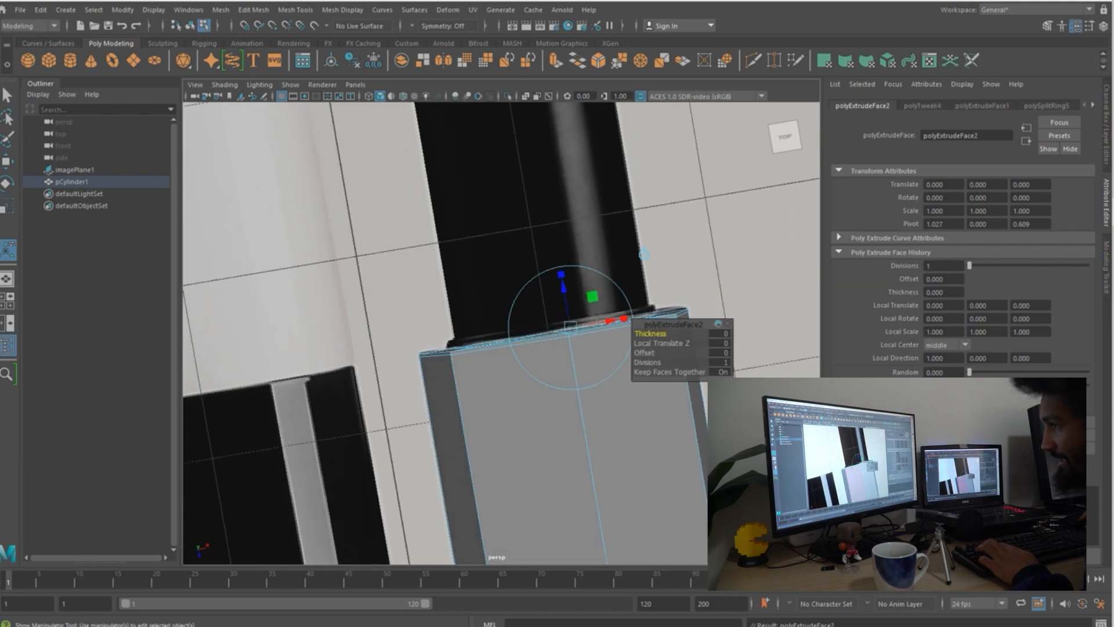
drag(564, 285, 561, 274)
alt+drag(562, 275, 481, 353)
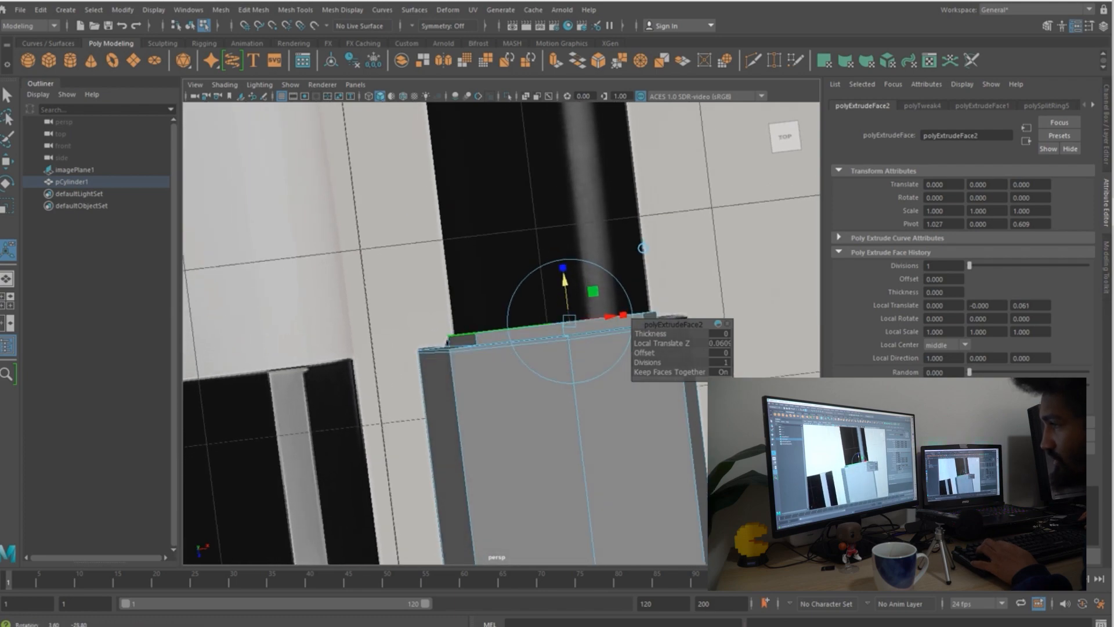
key(space)
click(419, 353)
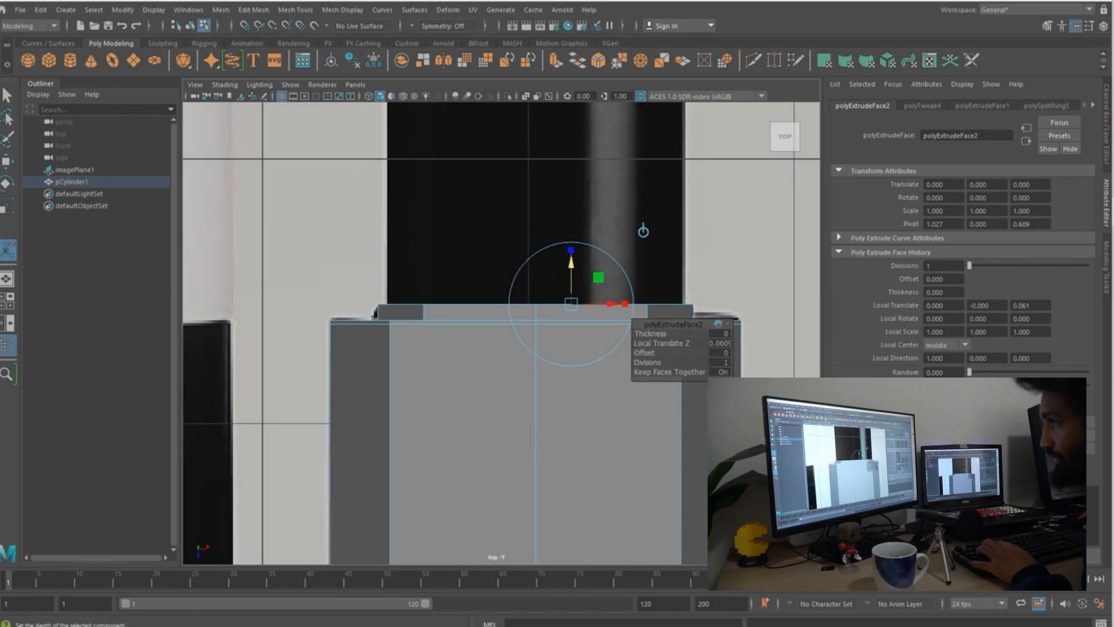
key(4)
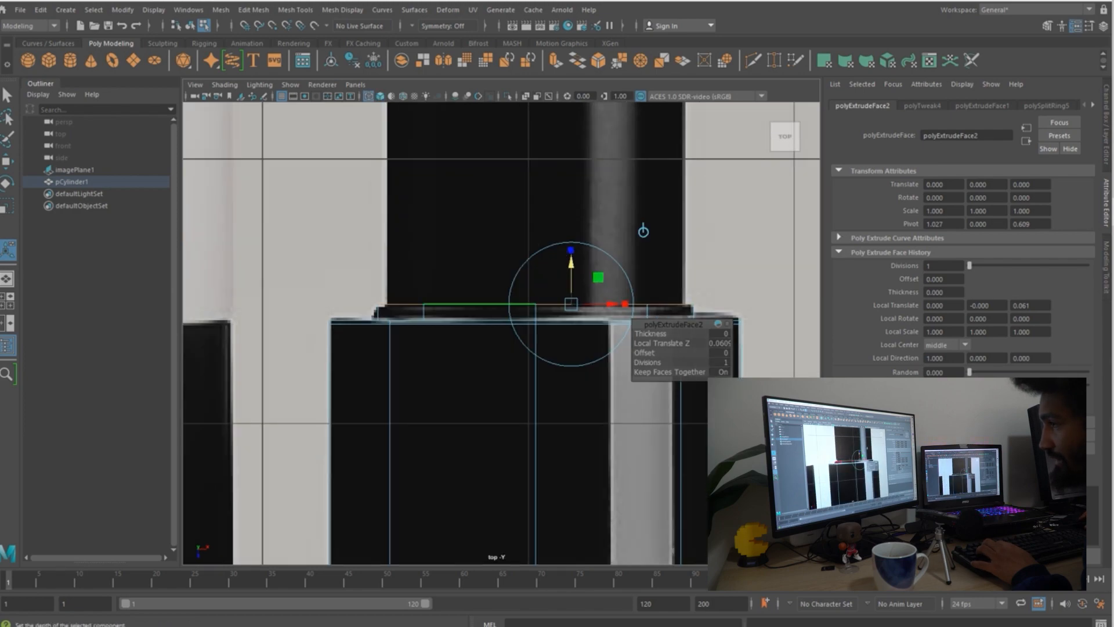
key(q)
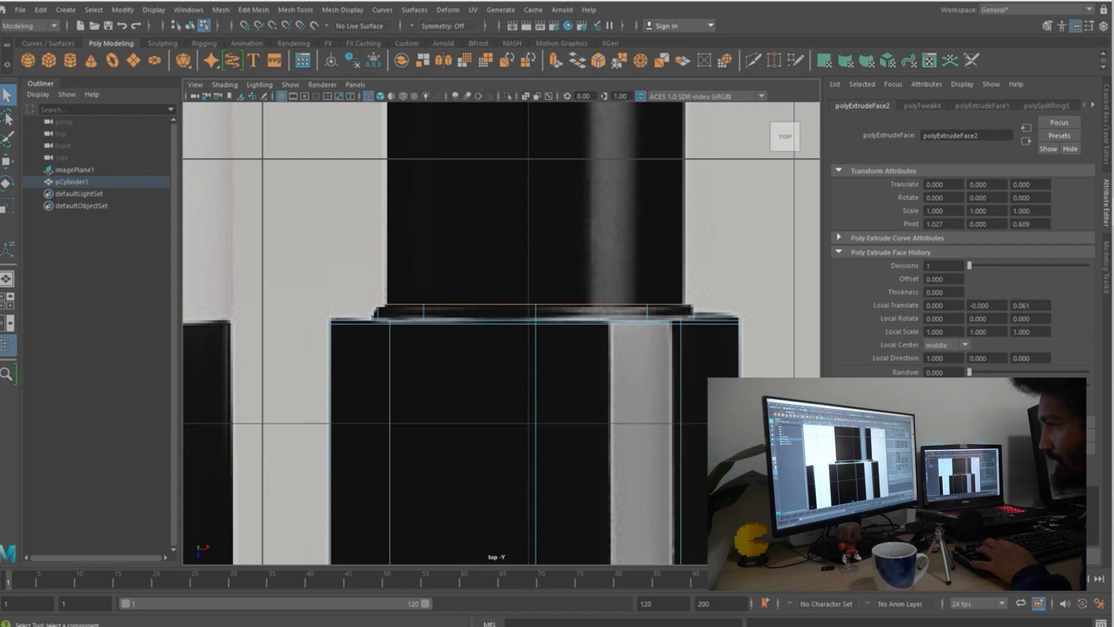
key(w)
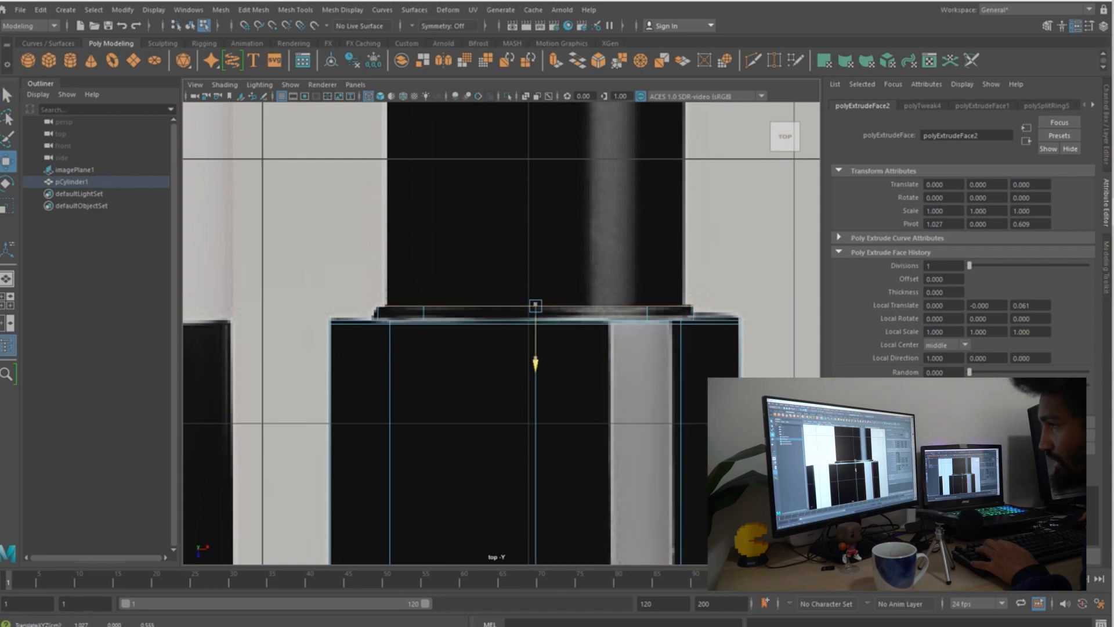
- Select the edge loop at the base of the raised collar step, scale it outward to about 1.034, and check the shaded shape
key(q)
right_click(471, 311)
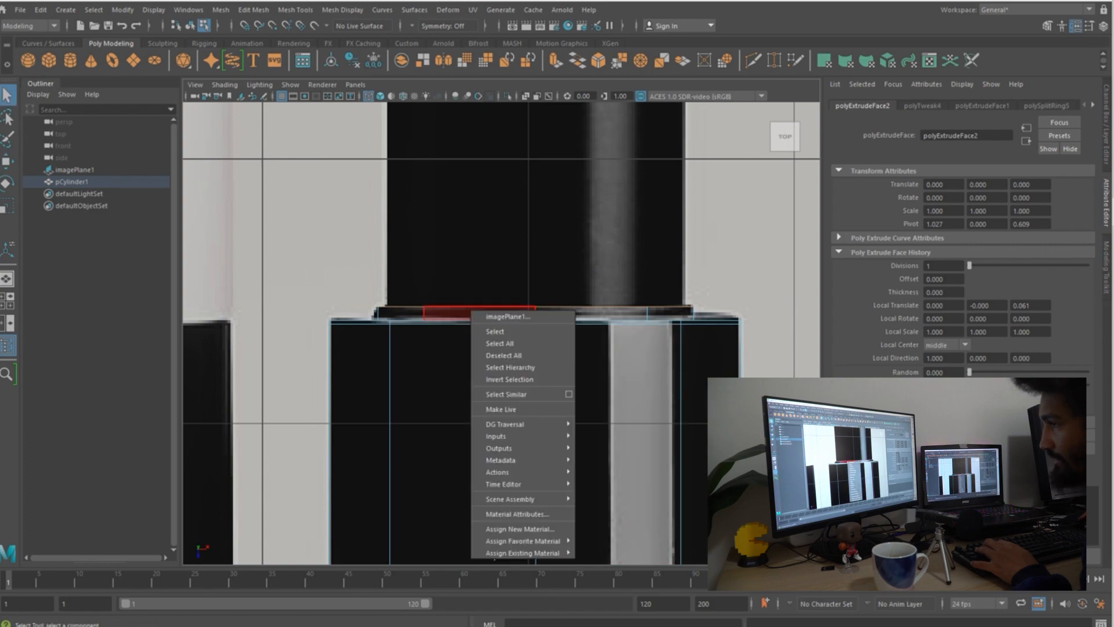
right_click(458, 304)
right_drag(447, 292, 487, 279)
mouse_move(471, 301)
alt+mouse_down()
mouse_move(465, 335)
mouse_move(462, 292)
alt+mouse_up()
key(space)
right_drag(461, 292, 428, 302)
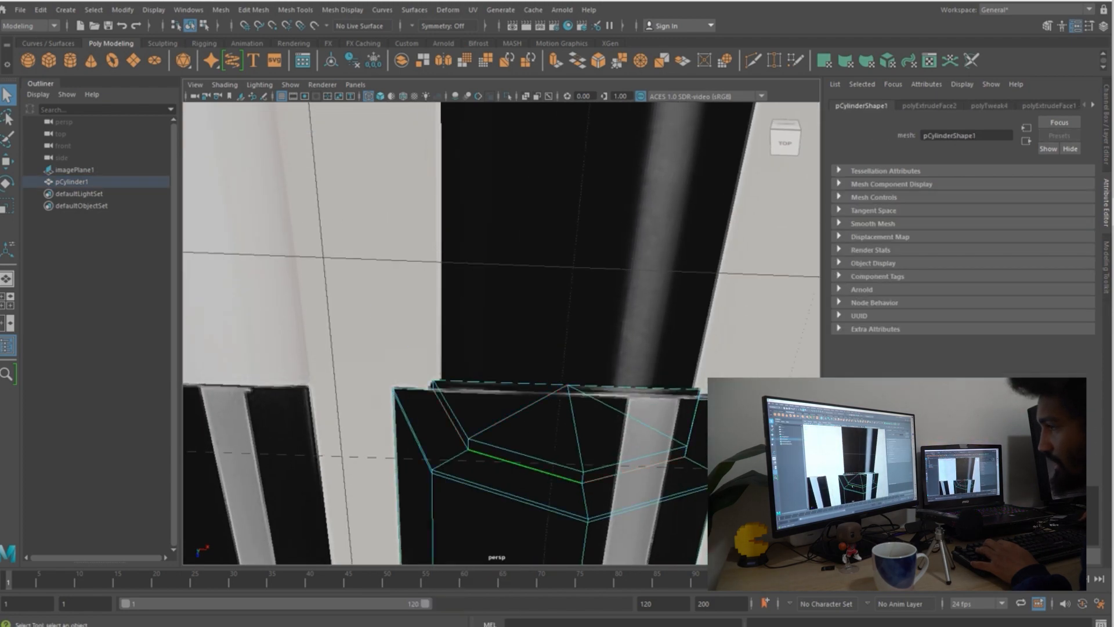
alt+drag(464, 302, 464, 279)
key(r)
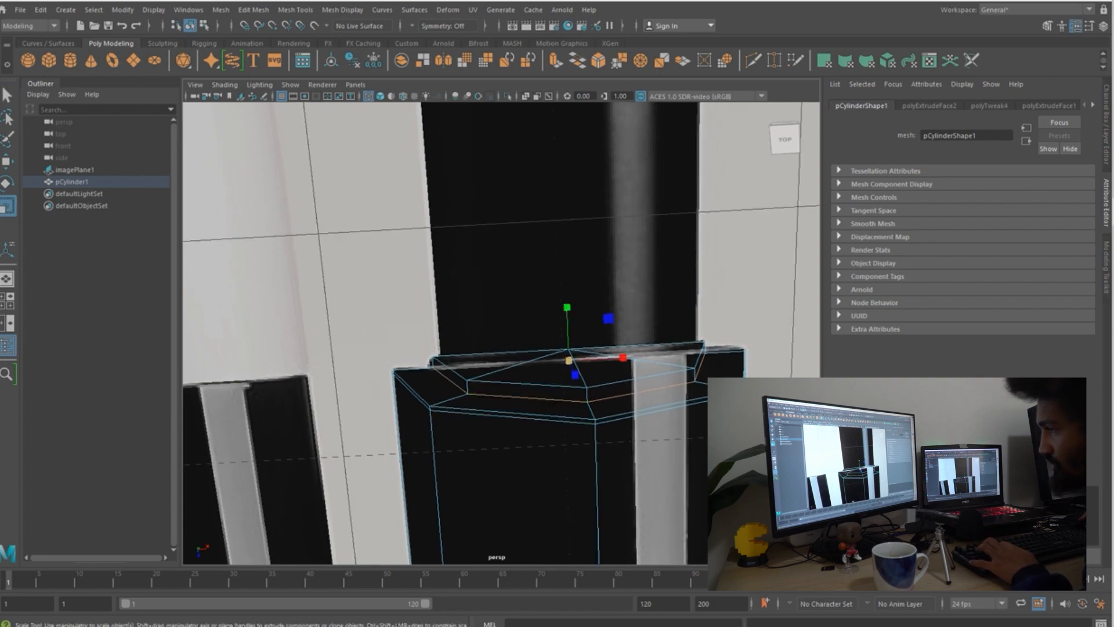
drag(609, 319, 611, 318)
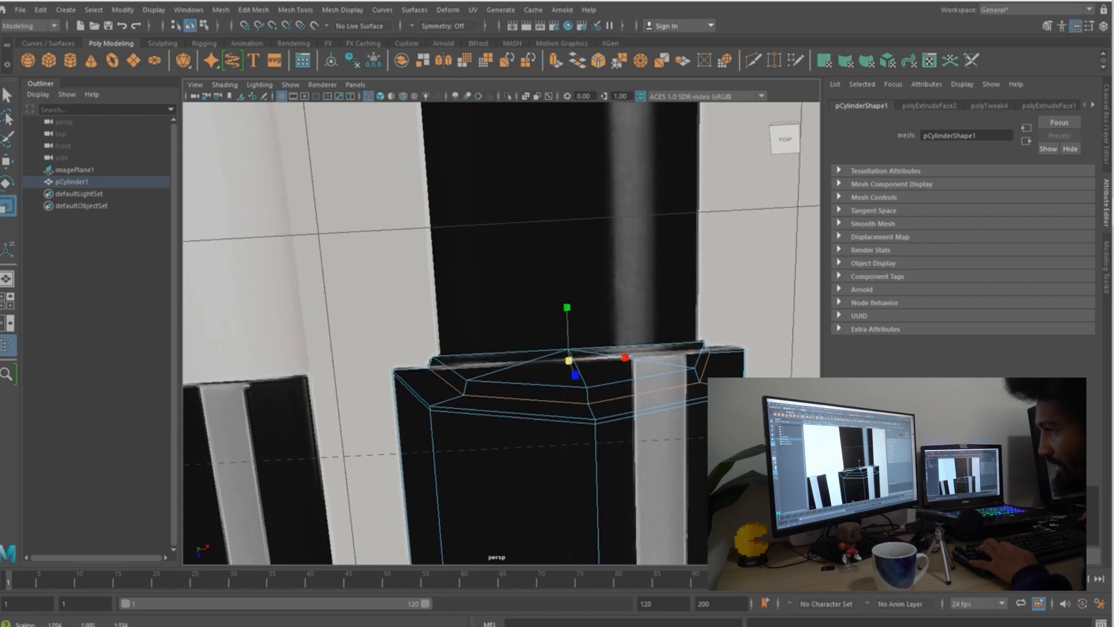
alt+drag(522, 348, 546, 313)
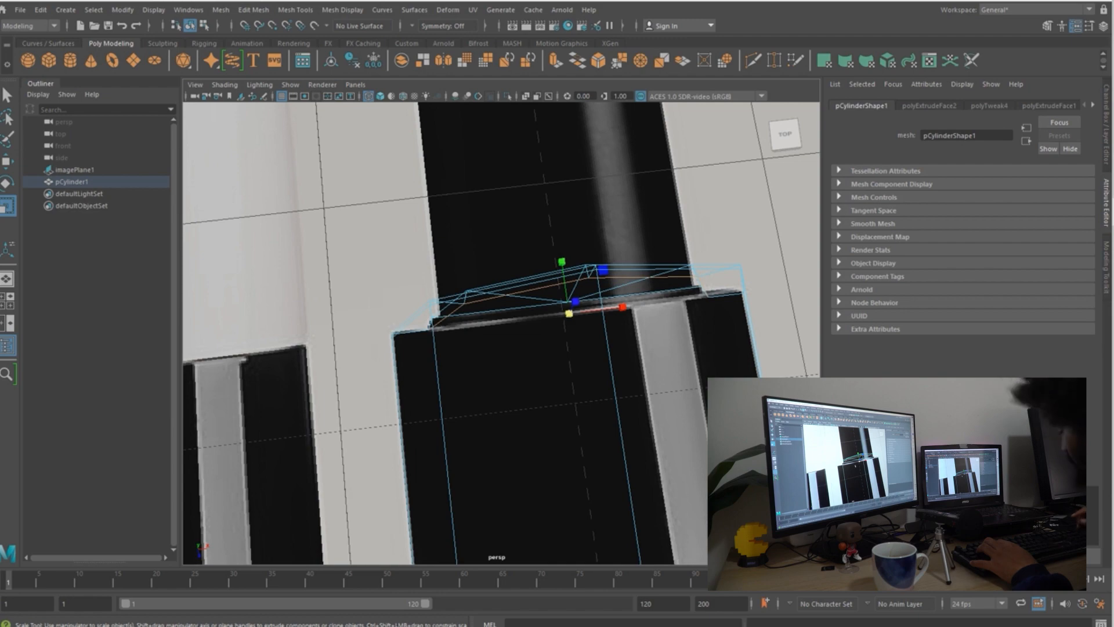
key(5)
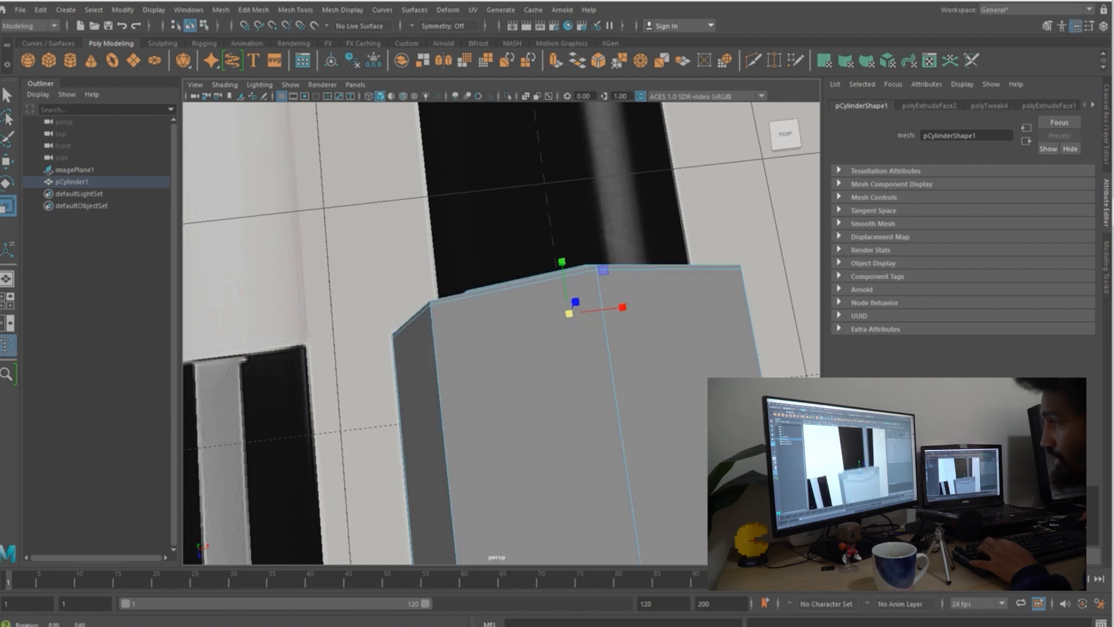
mouse_move(522, 314)
alt+mouse_down()
mouse_move(522, 372)
mouse_move(534, 296)
mouse_move(534, 308)
alt+mouse_up()
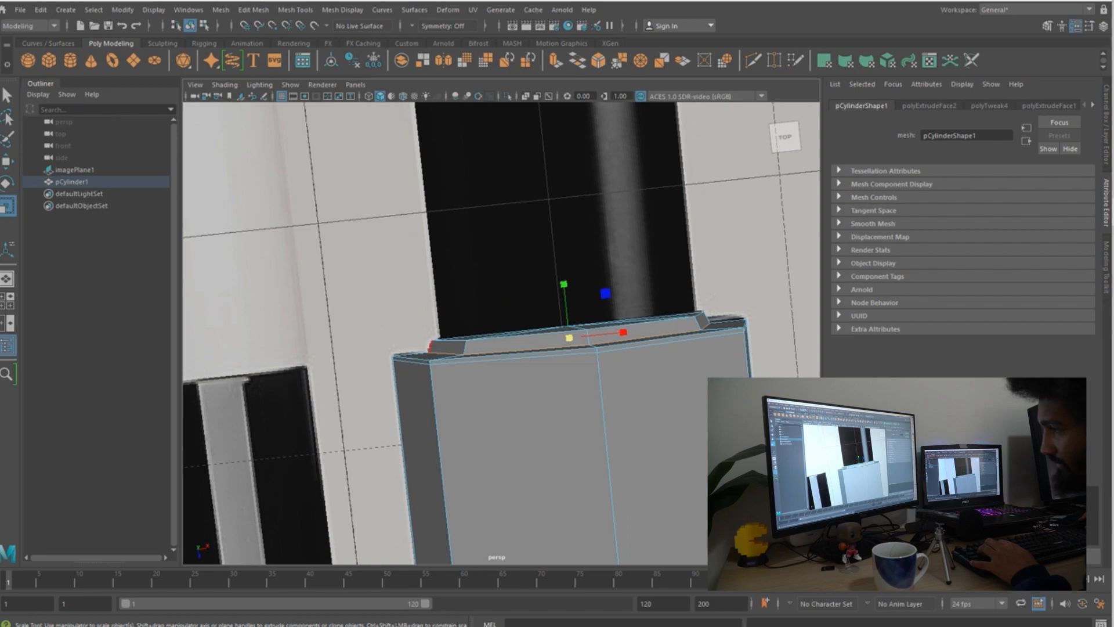
mouse_move(526, 304)
alt+mouse_down()
mouse_move(533, 342)
mouse_move(531, 316)
alt+mouse_up()
key(q)
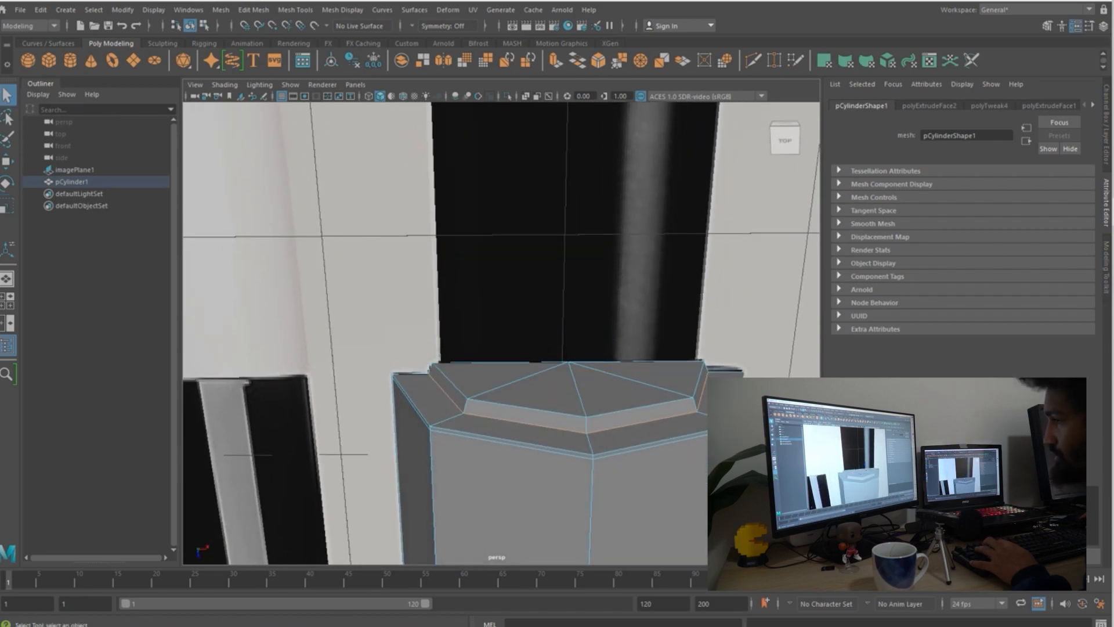
- Select all the triangular faces on the end of the raised collar step
right_drag(507, 292, 505, 325)
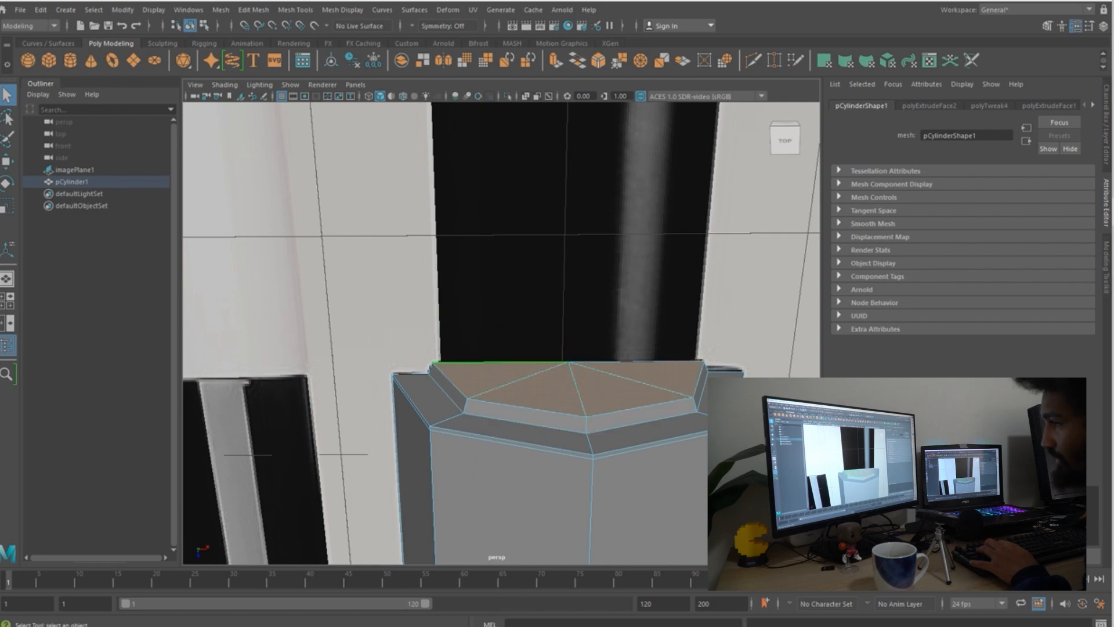
alt+drag(523, 371, 554, 273)
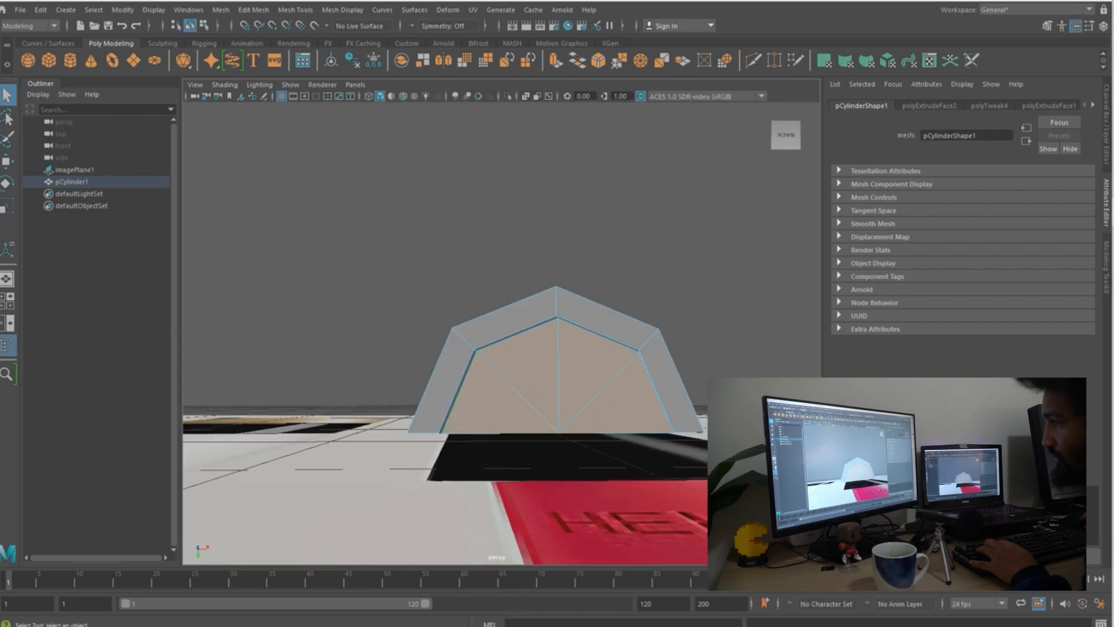
click(603, 273)
click(586, 365)
shift+click(529, 363)
shift+click(487, 400)
shift+click(625, 405)
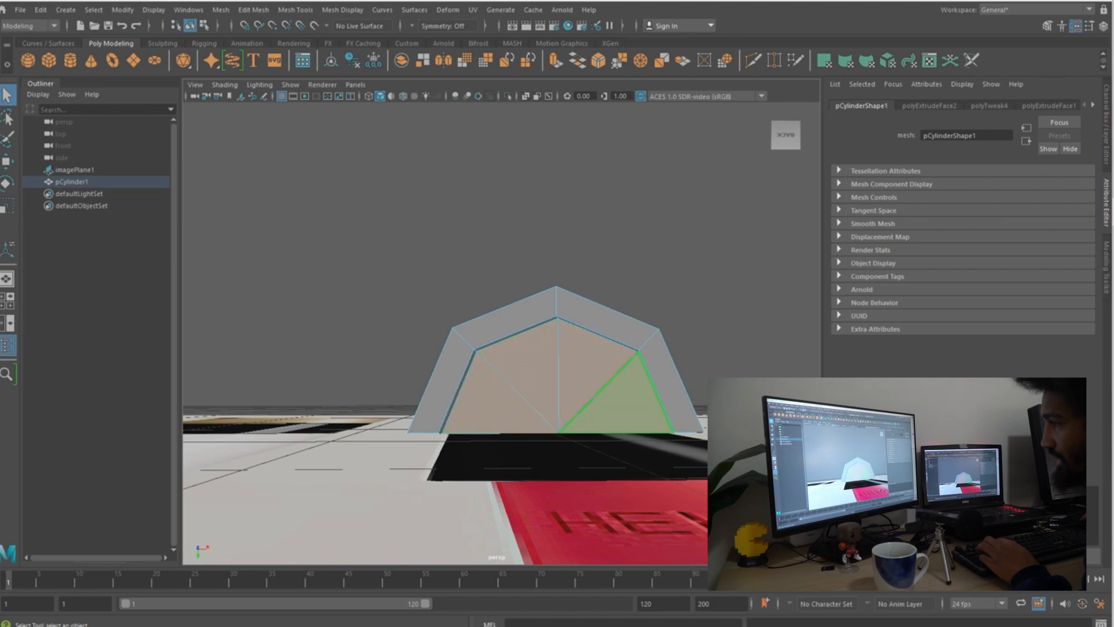
alt+drag(625, 405, 609, 314)
shift+click(489, 453)
shift+click(534, 495)
shift+click(609, 488)
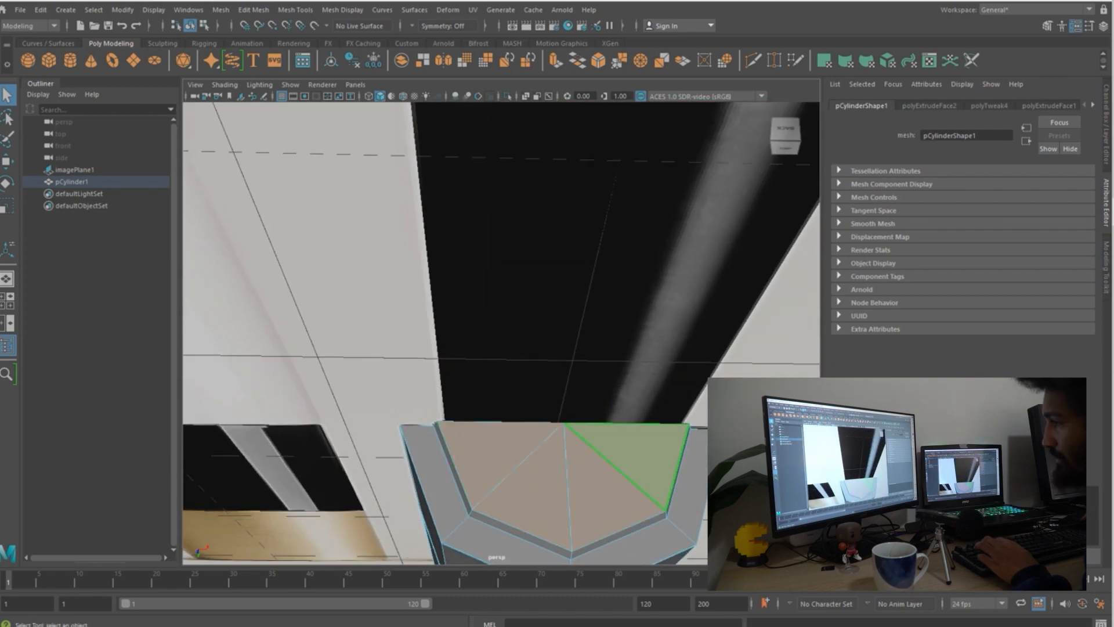
alt+drag(609, 488, 638, 482)
- Extrude the collar's end faces and scale them slightly inward to the width of the upper black tube
key(ctrl+e)
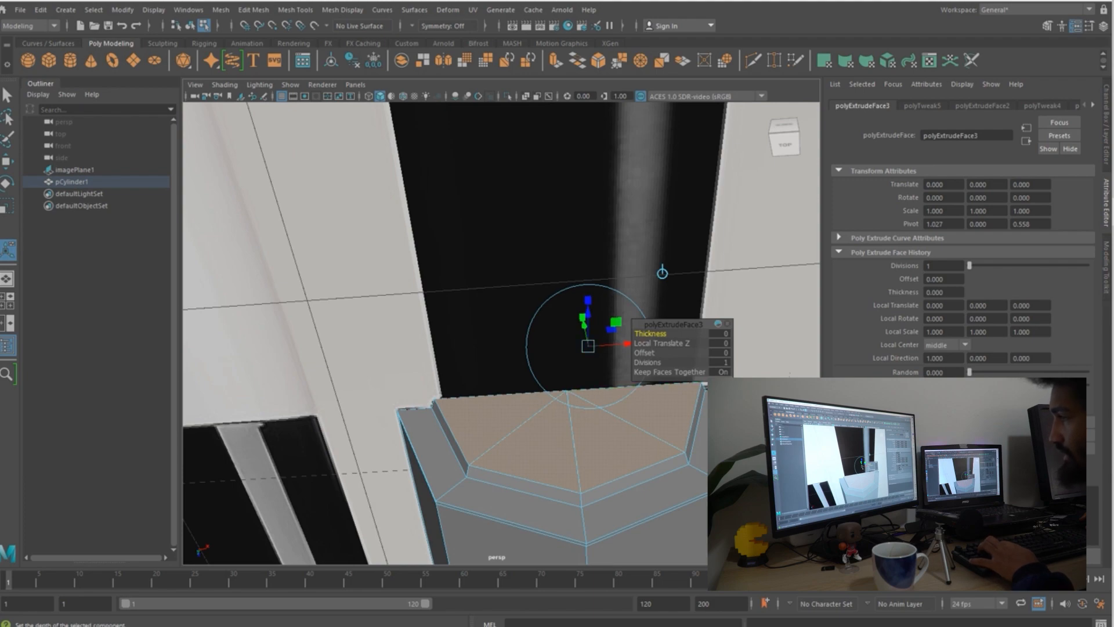
key(r)
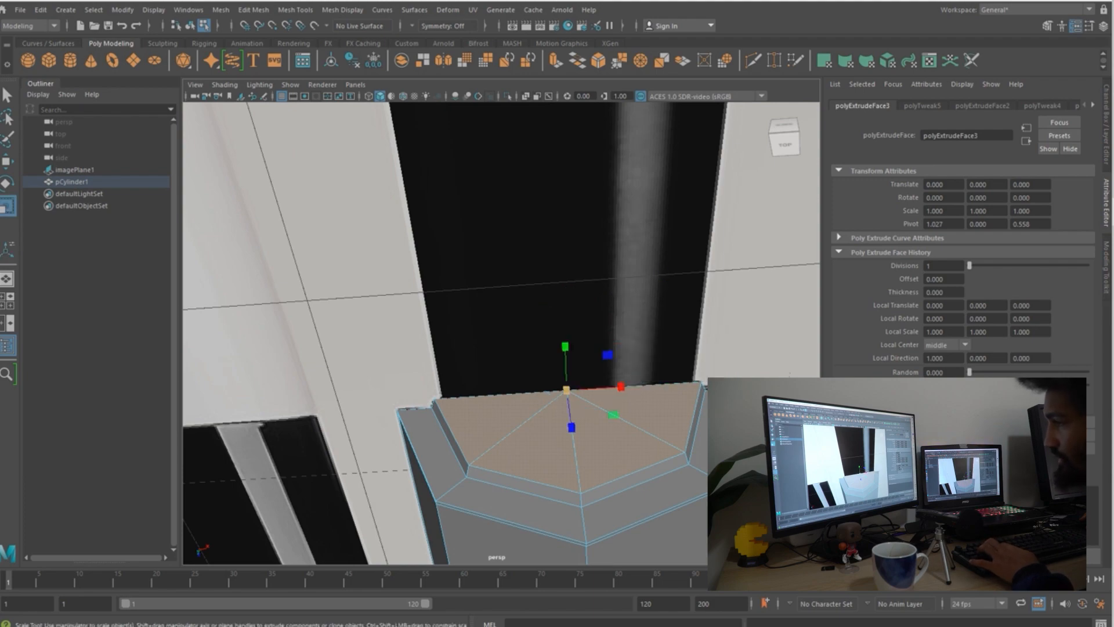
drag(613, 415, 610, 414)
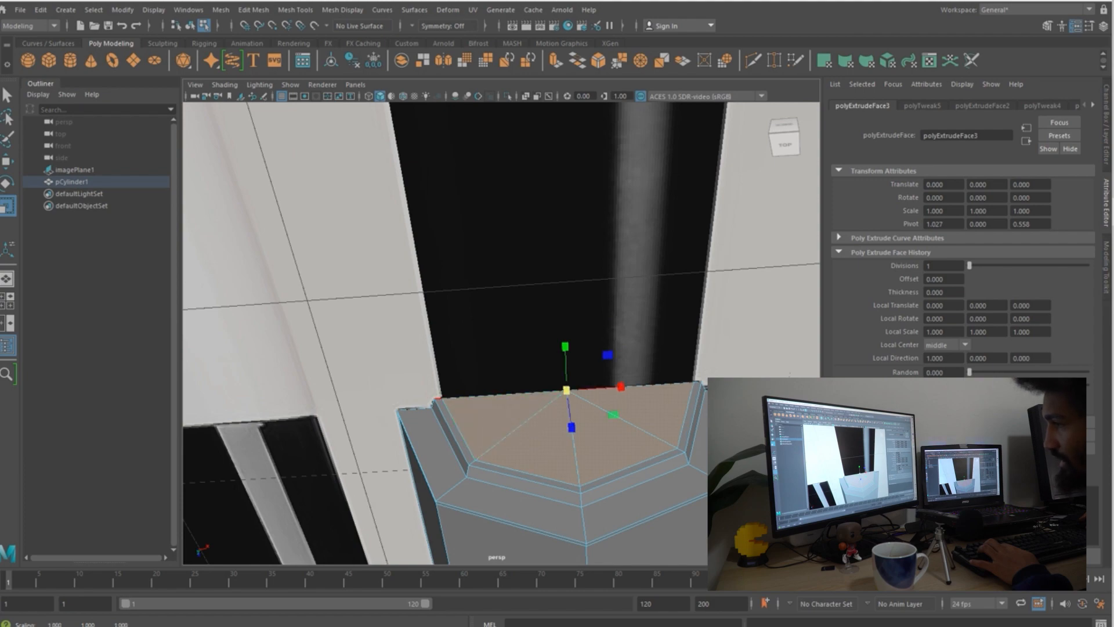
scroll(502, 334, down, 5)
- Extrude the inset end faces outward by about 1.799 to the start of the red lipstick and check the length in top view
key(ctrl+e)
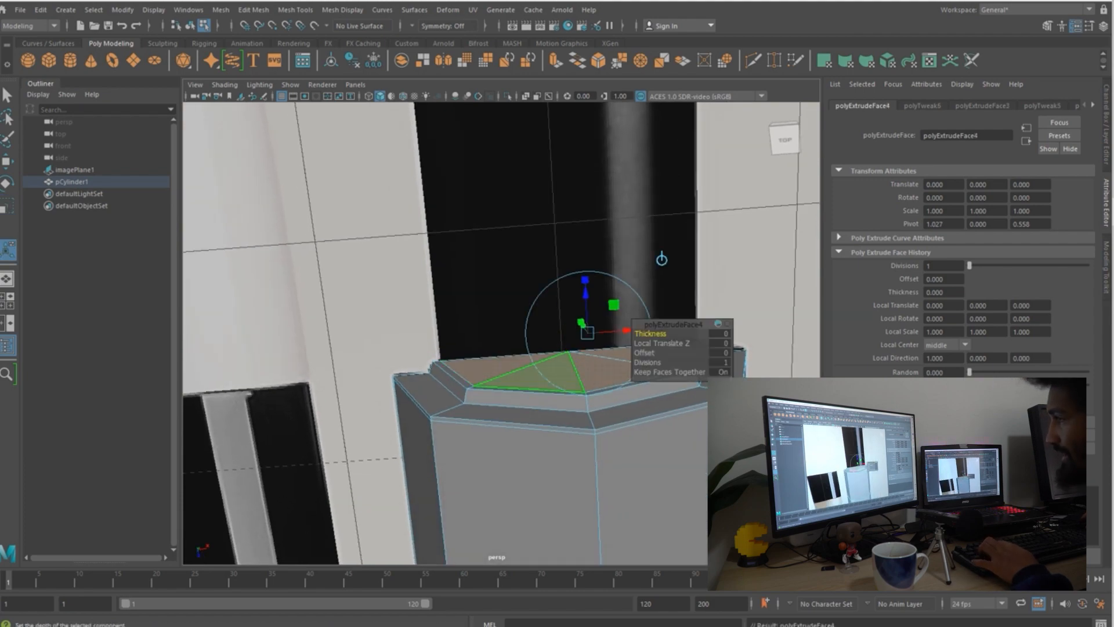
scroll(502, 333, up, 4)
scroll(628, 259, down, 3)
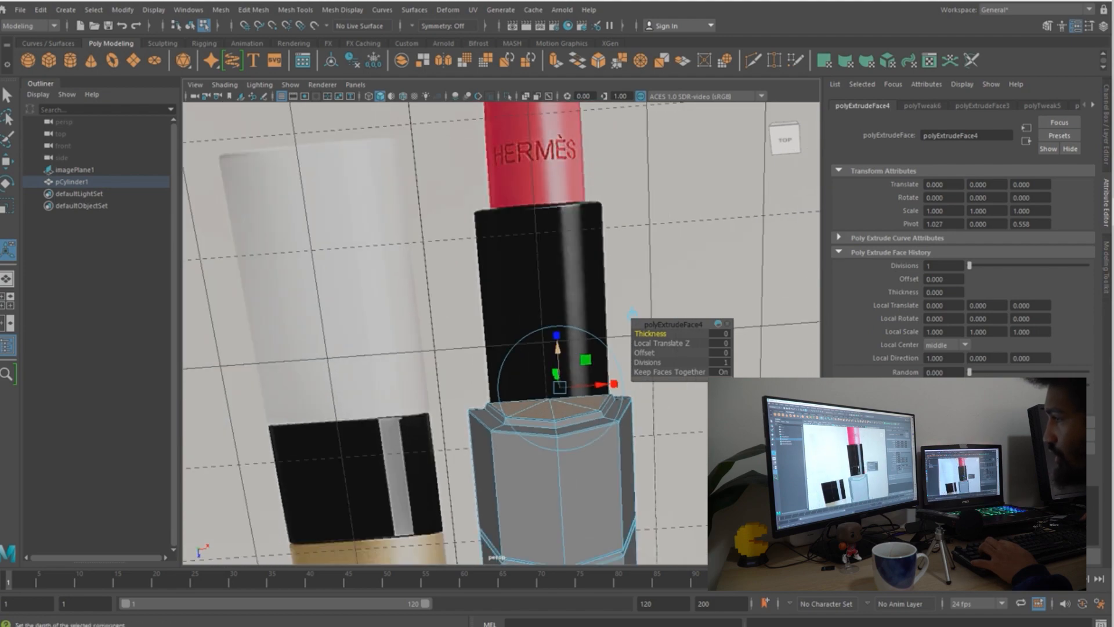
middle_drag(632, 313, 624, 123)
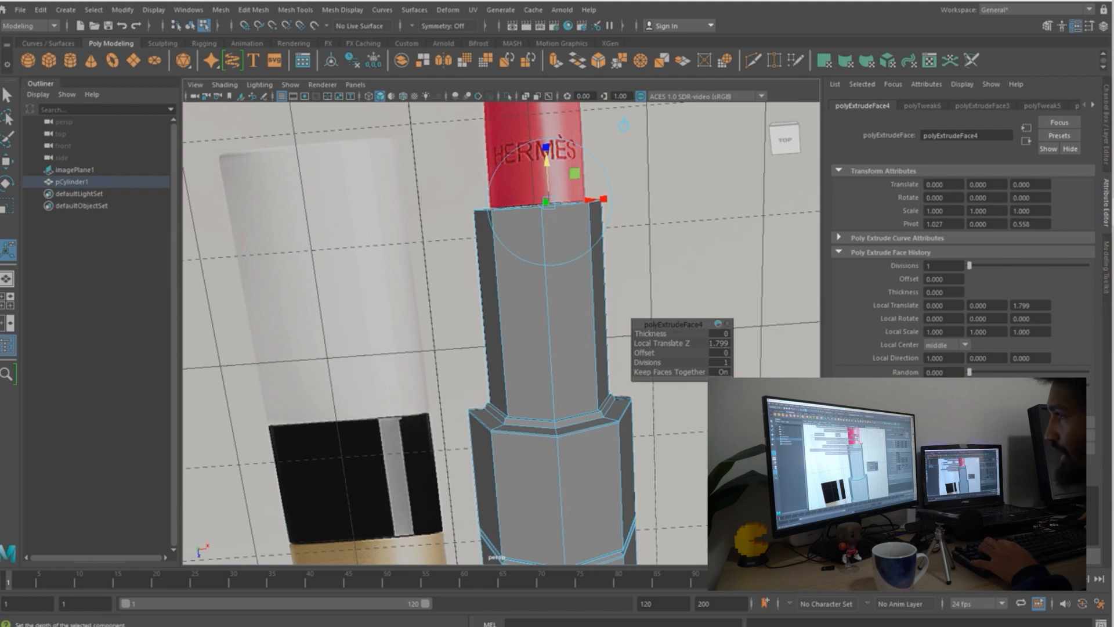
key(space)
drag(384, 169, 356, 152)
scroll(580, 201, down, 5)
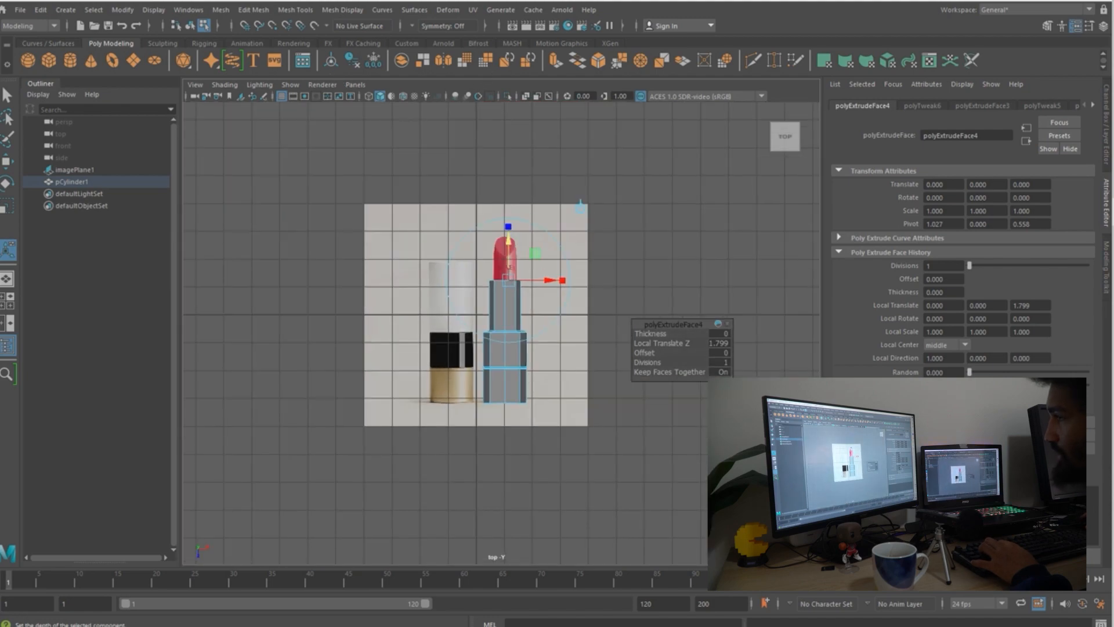
- Preview the whole cylinder mesh smoothed in top view and compare its outline with the reference image
scroll(501, 332, up, 6)
right_click(506, 277)
click(566, 259)
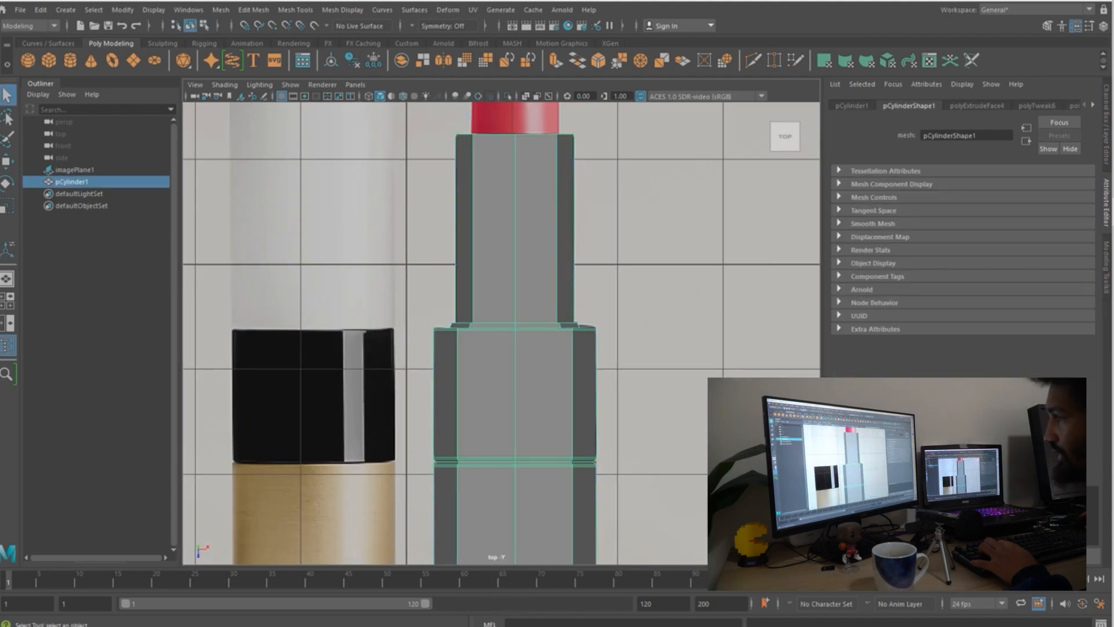
key(3)
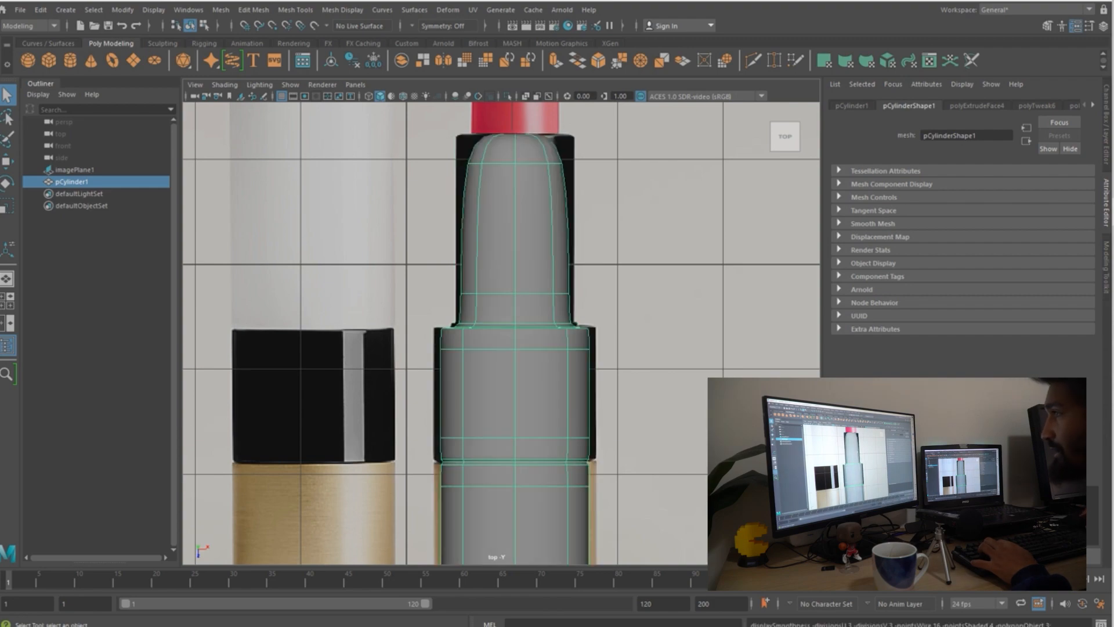
click(74, 170)
scroll(501, 336, up, 2)
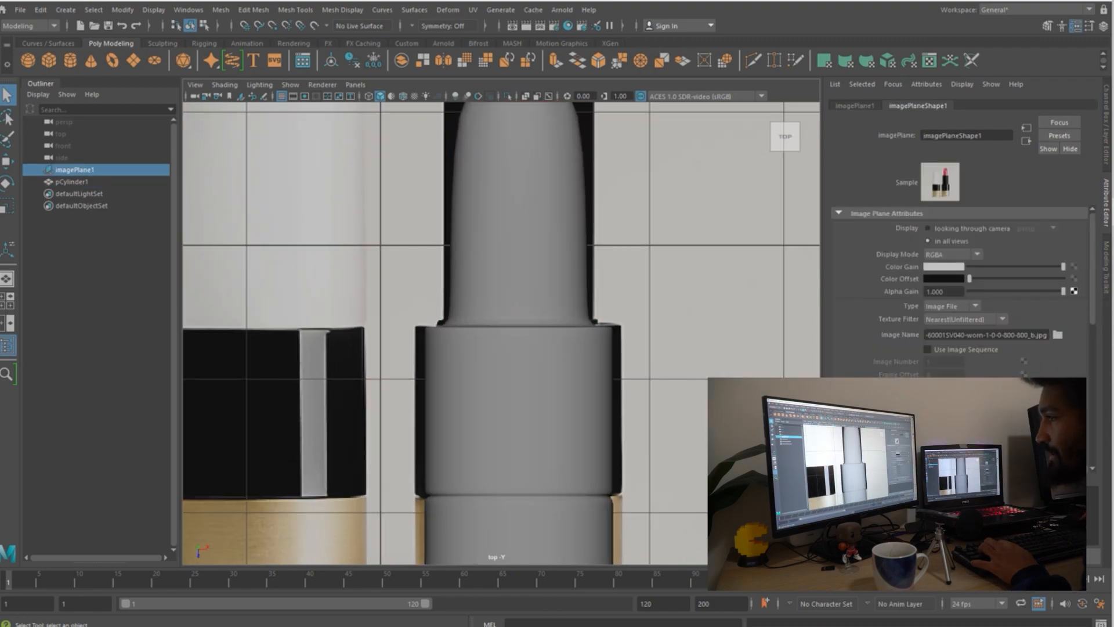
scroll(499, 332, up, 2)
click(540, 282)
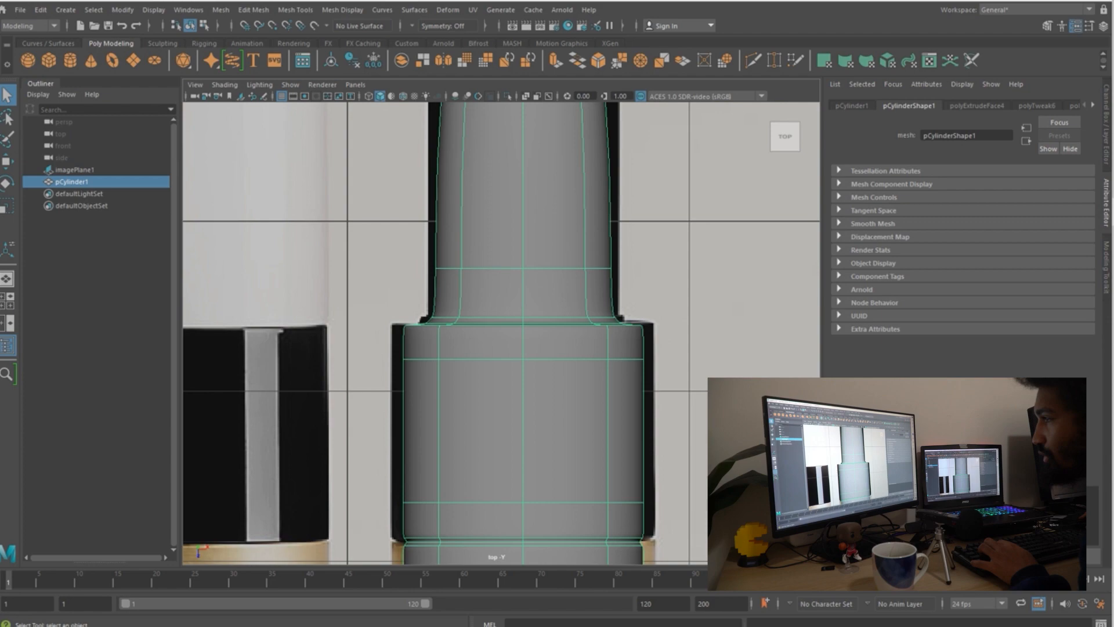
alt+middle_drag(539, 282, 542, 308)
- Insert two supporting edge loops on the small collar step at the base of the upper tube with Insert Edge Loop
key(space)
click(425, 331)
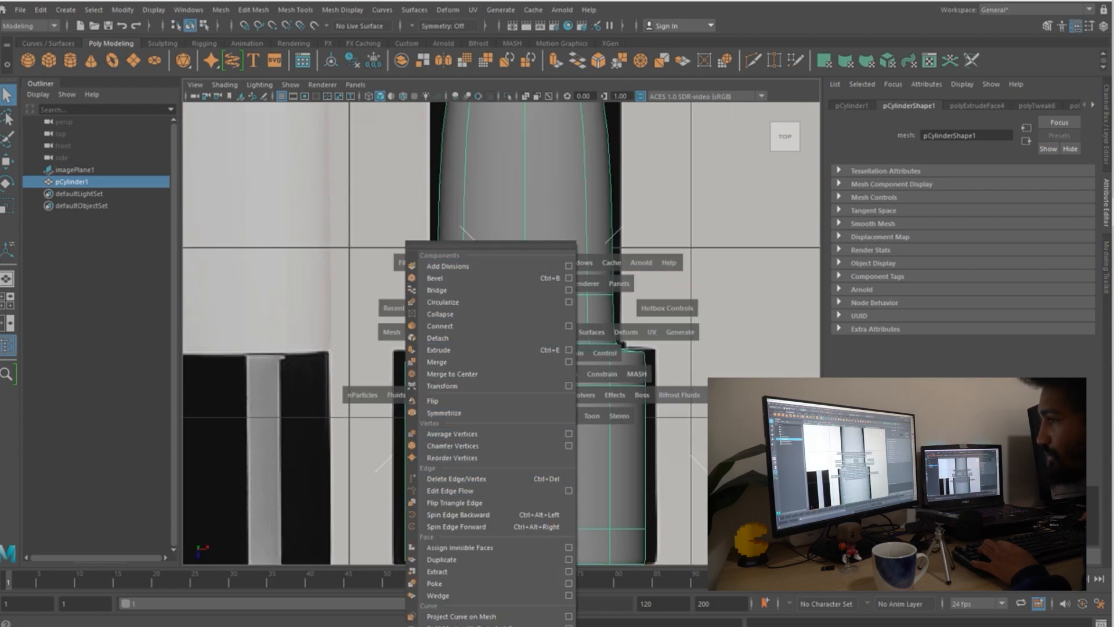
key(space)
click(399, 361)
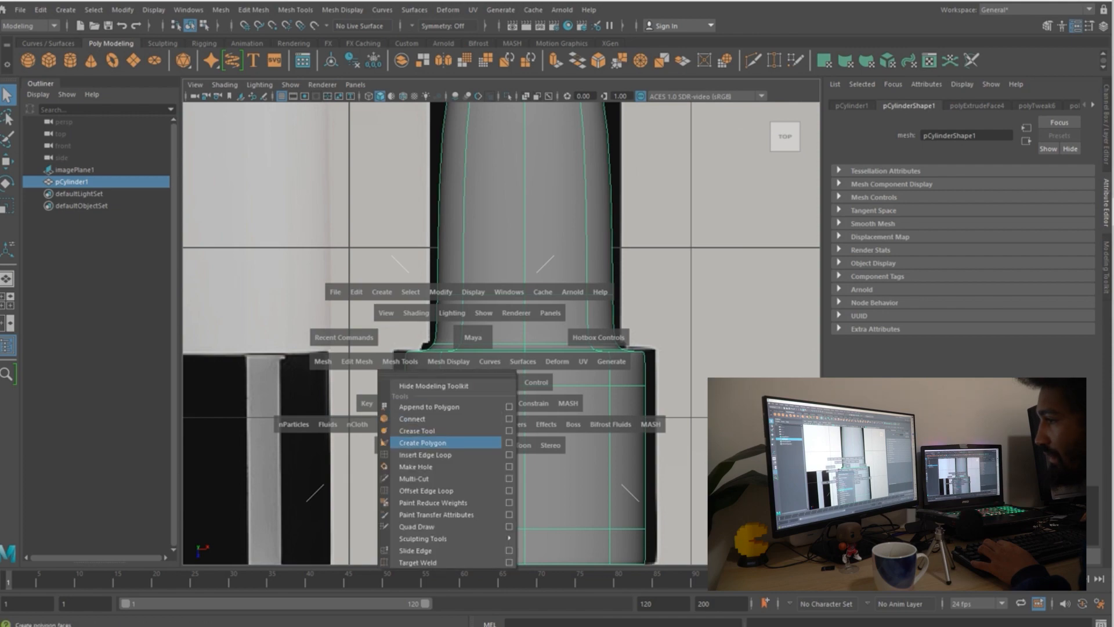
click(424, 454)
scroll(500, 393, up, 4)
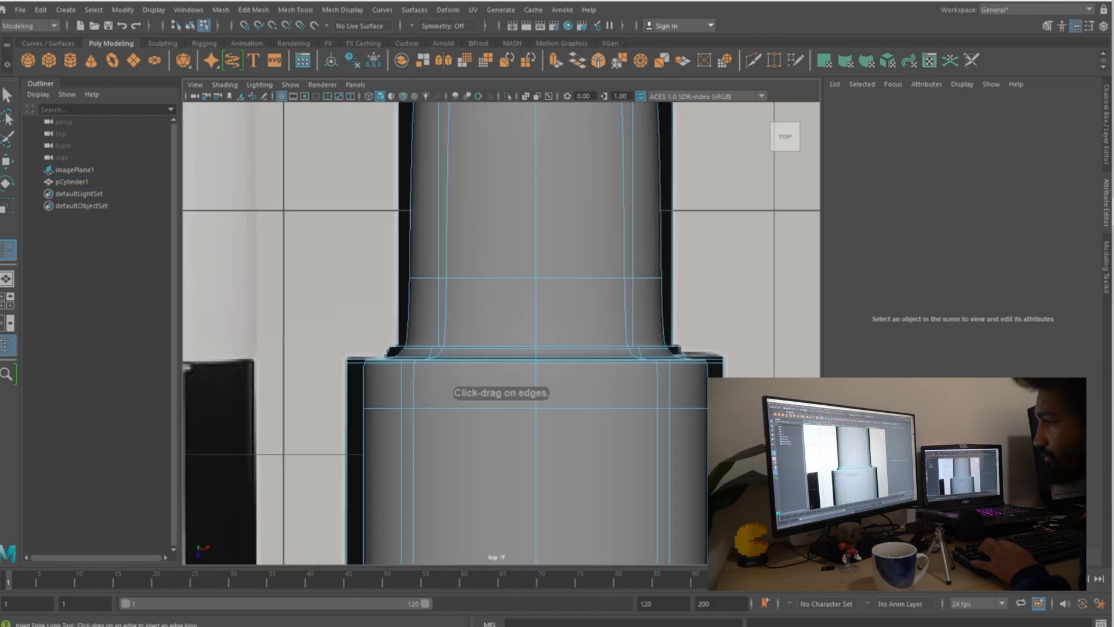
scroll(502, 333, up, 2)
alt+middle_drag(502, 333, 482, 340)
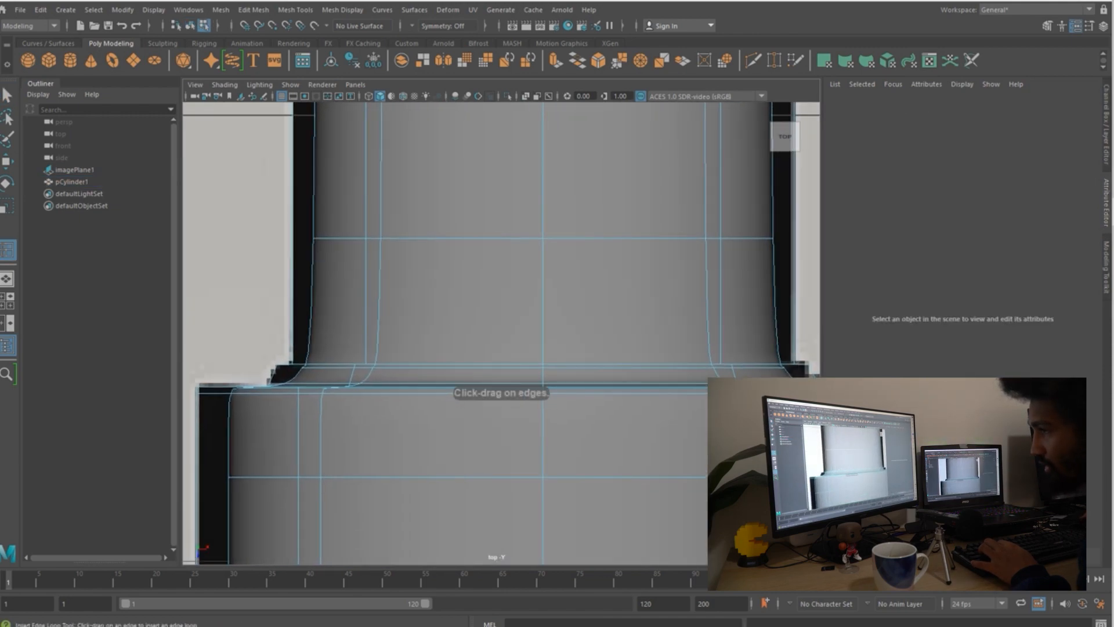
click(543, 368)
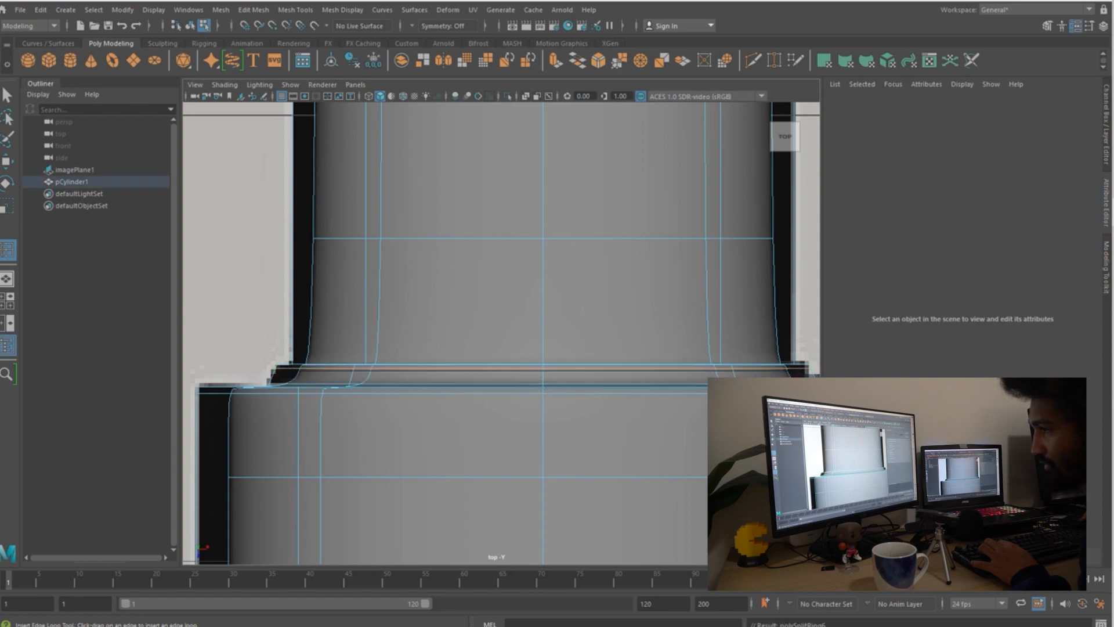
drag(542, 377, 543, 378)
- Insert a supporting edge loop just below the open end of the upper tube, next to the red lipstick
key(a)
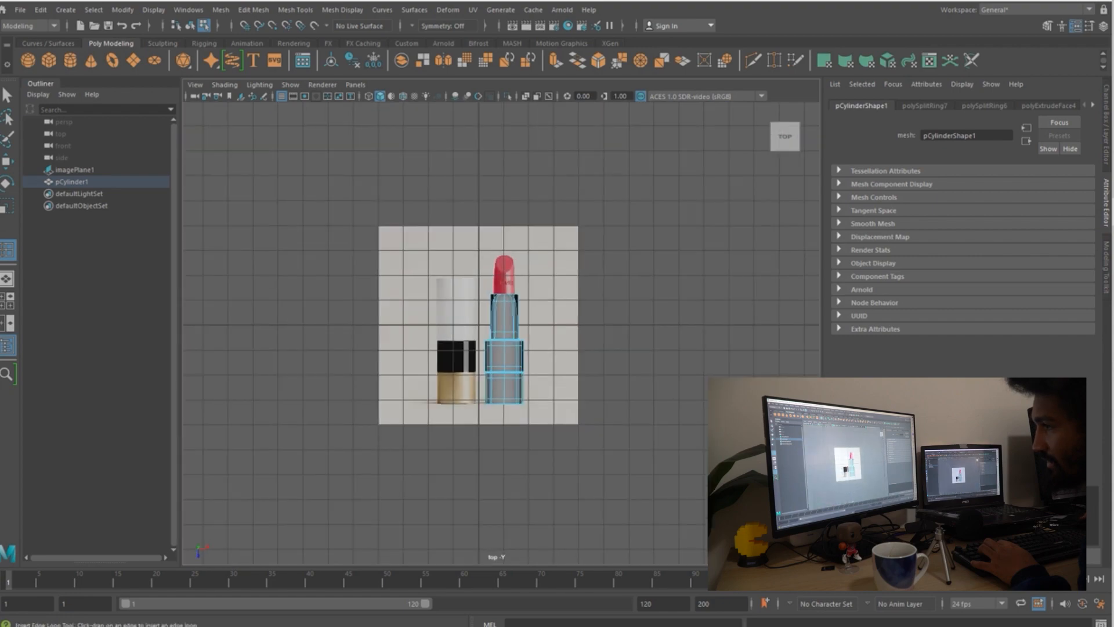
scroll(499, 308, up, 8)
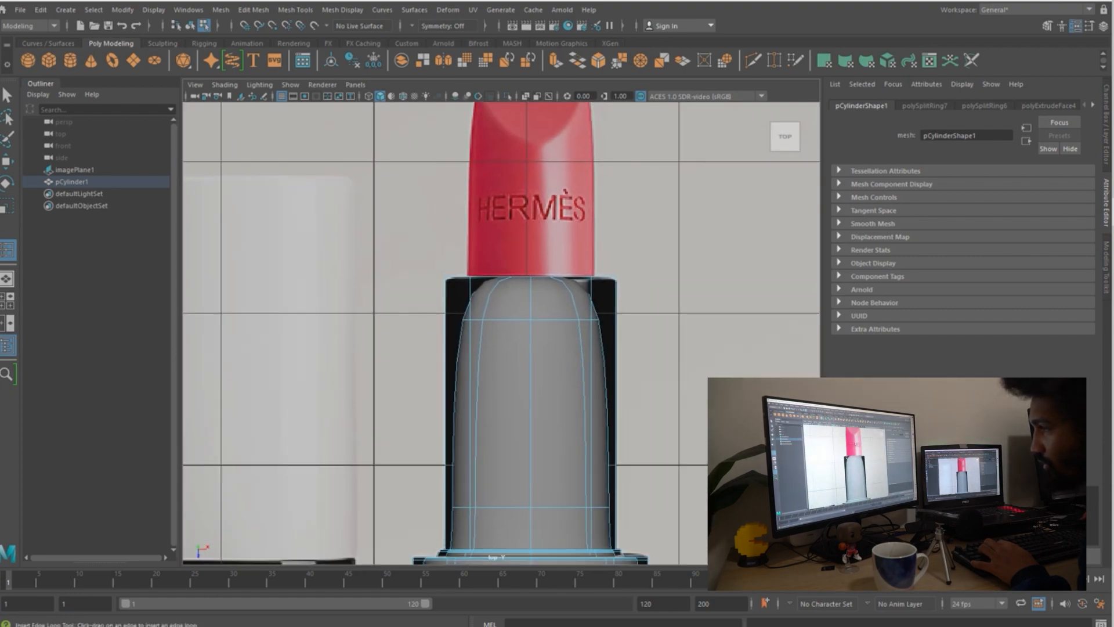
drag(530, 286, 530, 280)
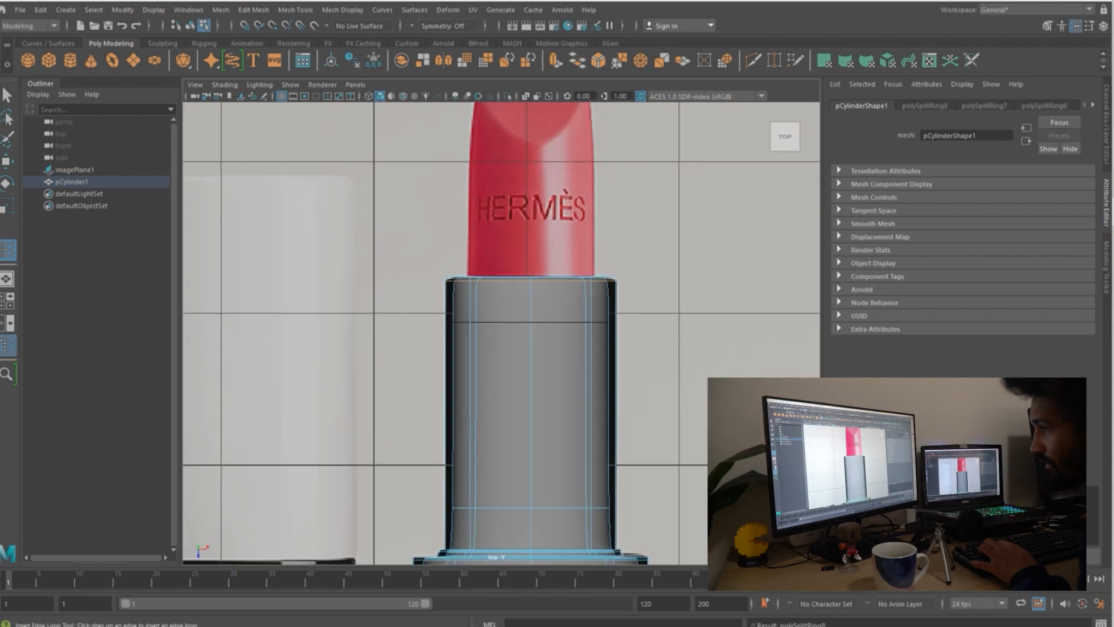
- Return to object mode and examine the smoothed collar and upper tube against the reference image in top view
scroll(499, 395, down, 2)
scroll(499, 395, up, 5)
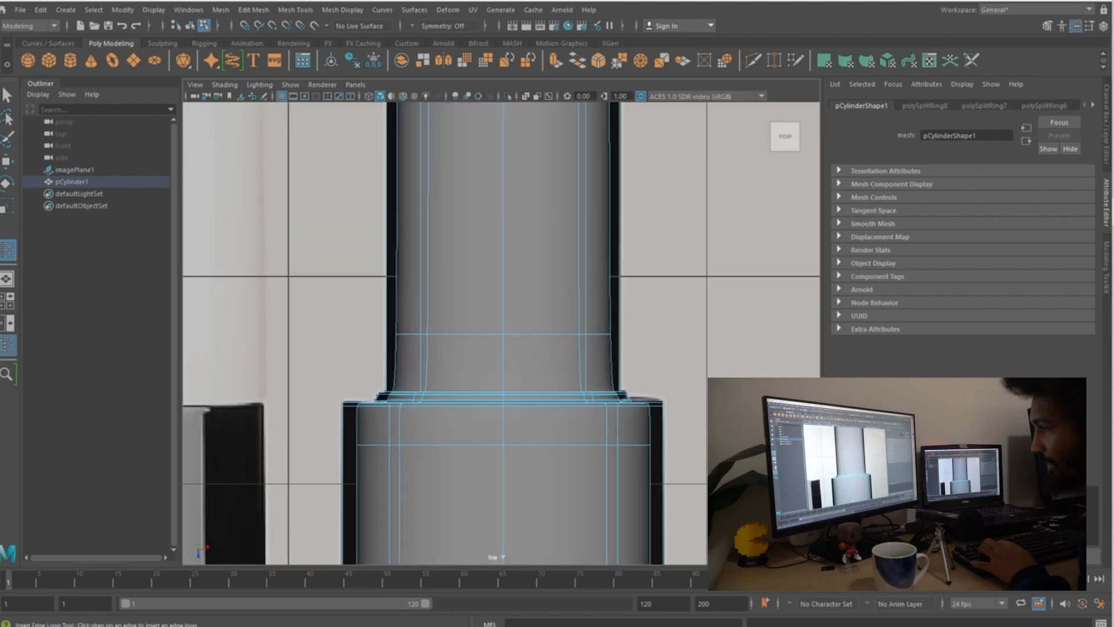
scroll(507, 293, up, 2)
right_drag(507, 292, 566, 274)
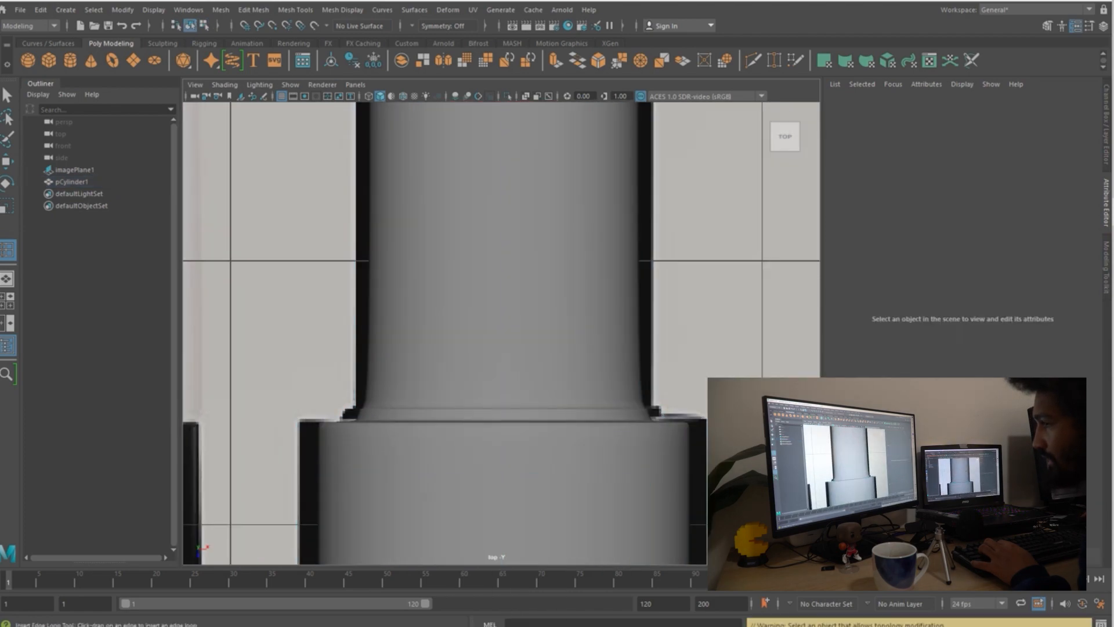
scroll(511, 331, up, 2)
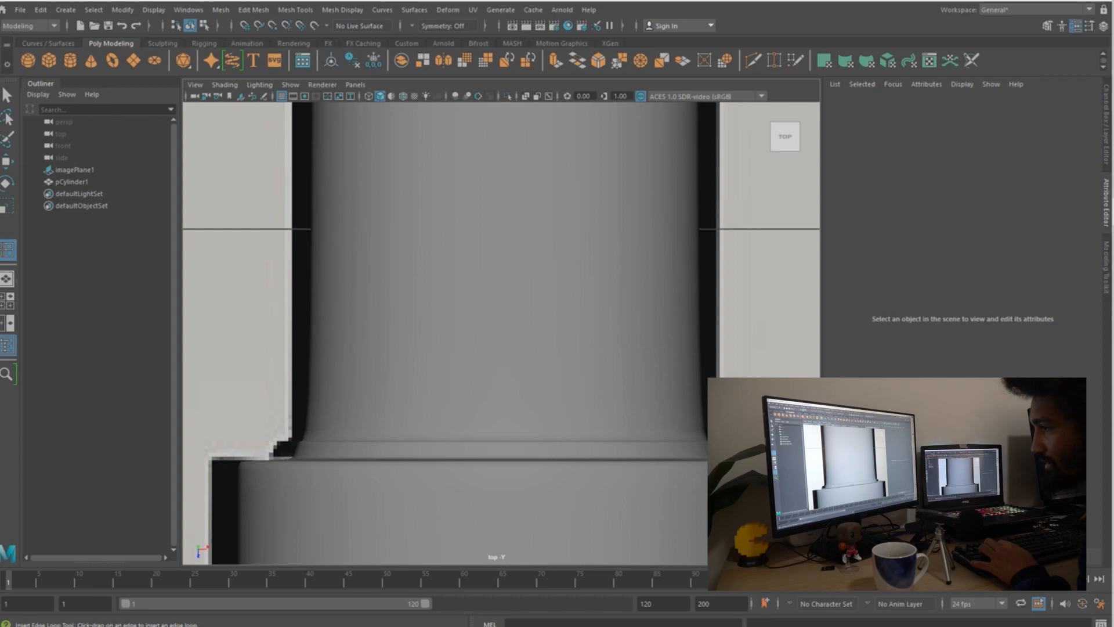
scroll(499, 331, down, 3)
scroll(499, 331, up, 6)
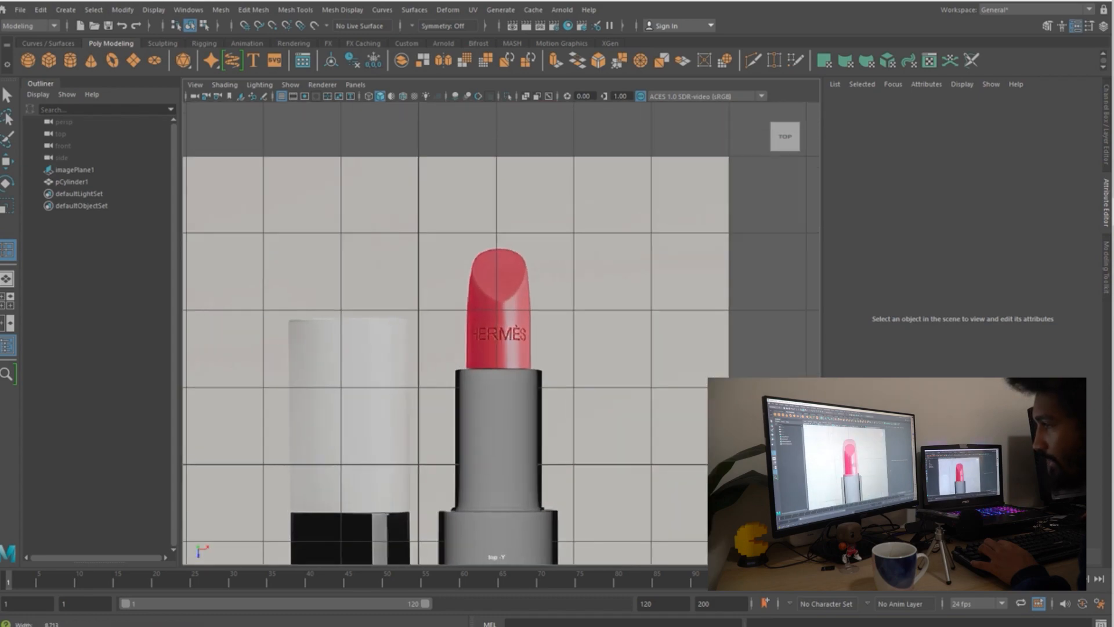
alt+drag(499, 330, 511, 330)
- Select the cylinder, switch to the perspective view and turn off its smooth preview
click(505, 427)
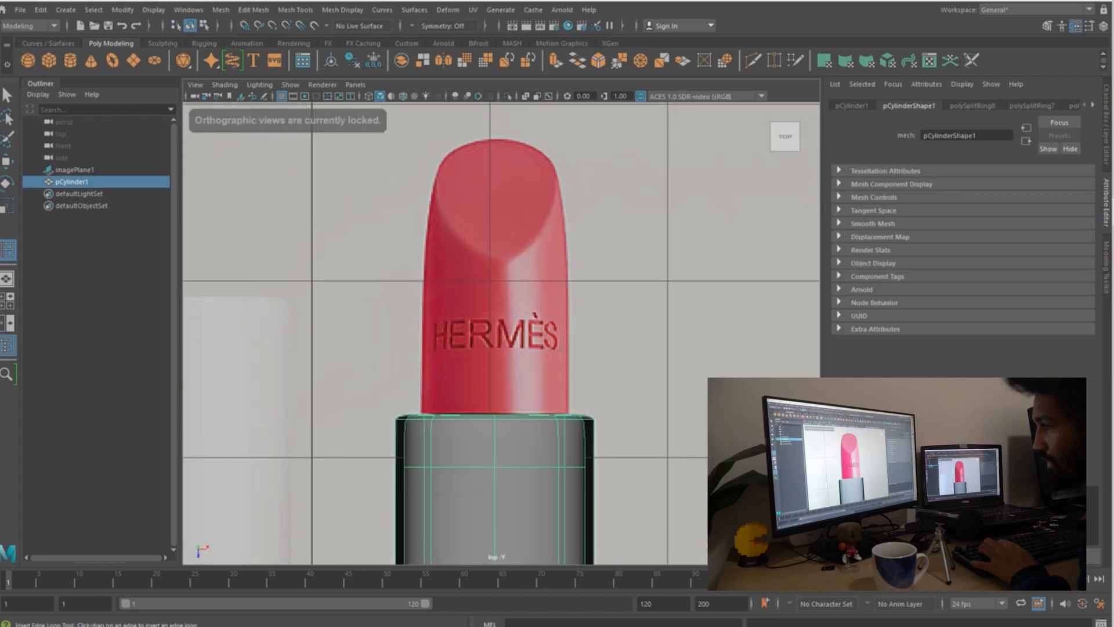
key(space)
mouse_move(505, 428)
mouse_down()
mouse_move(505, 393)
mouse_move(516, 429)
mouse_up()
key(1)
click(549, 268)
right_click(549, 267)
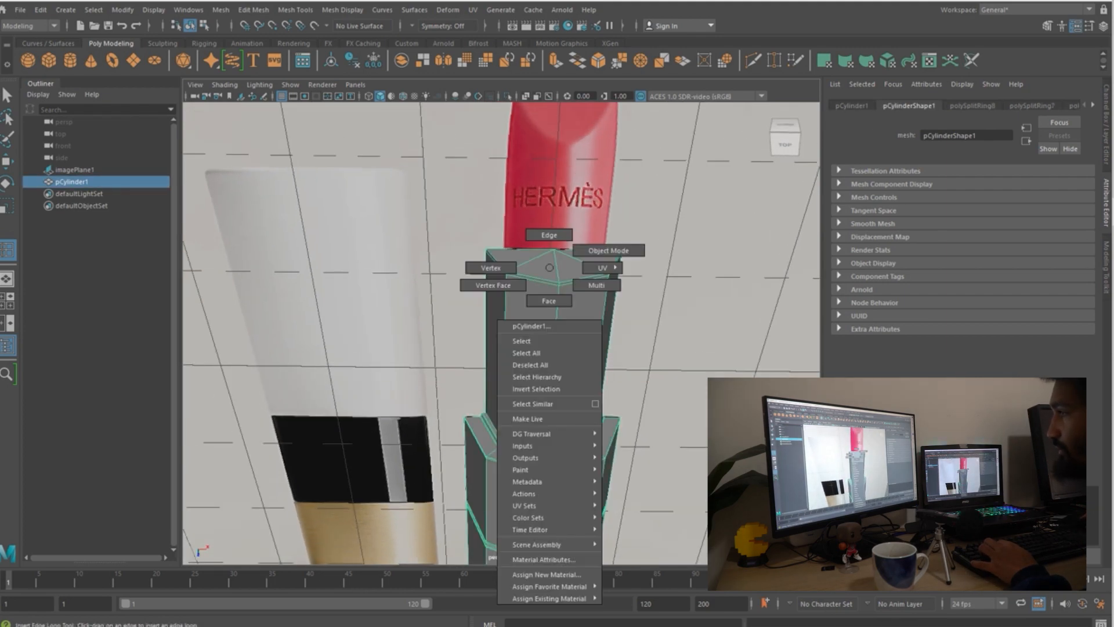
right_drag(549, 268, 549, 301)
alt+drag(549, 301, 545, 256)
alt+middle_drag(546, 255, 534, 302)
alt+drag(534, 301, 534, 417)
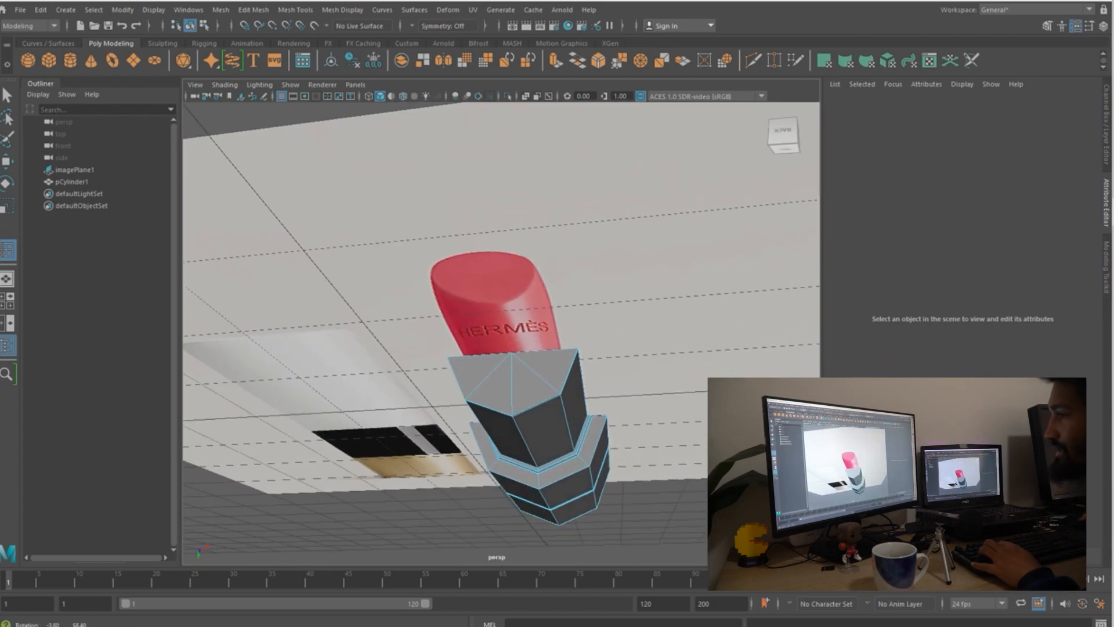
right_drag(487, 297, 542, 323)
key(ctrl+z)
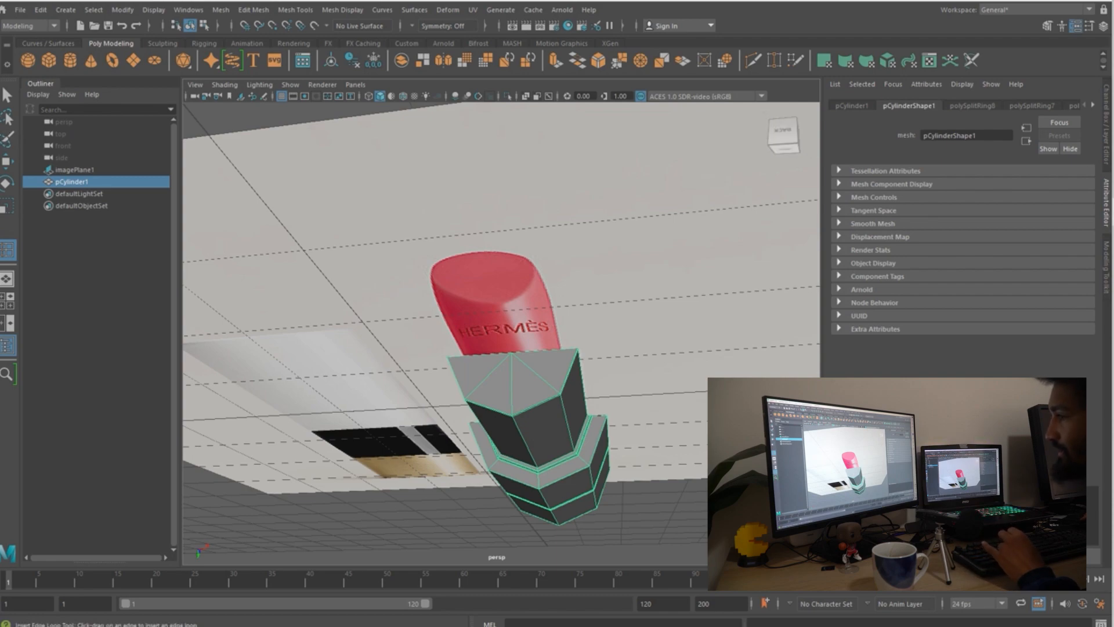
drag(566, 416, 565, 416)
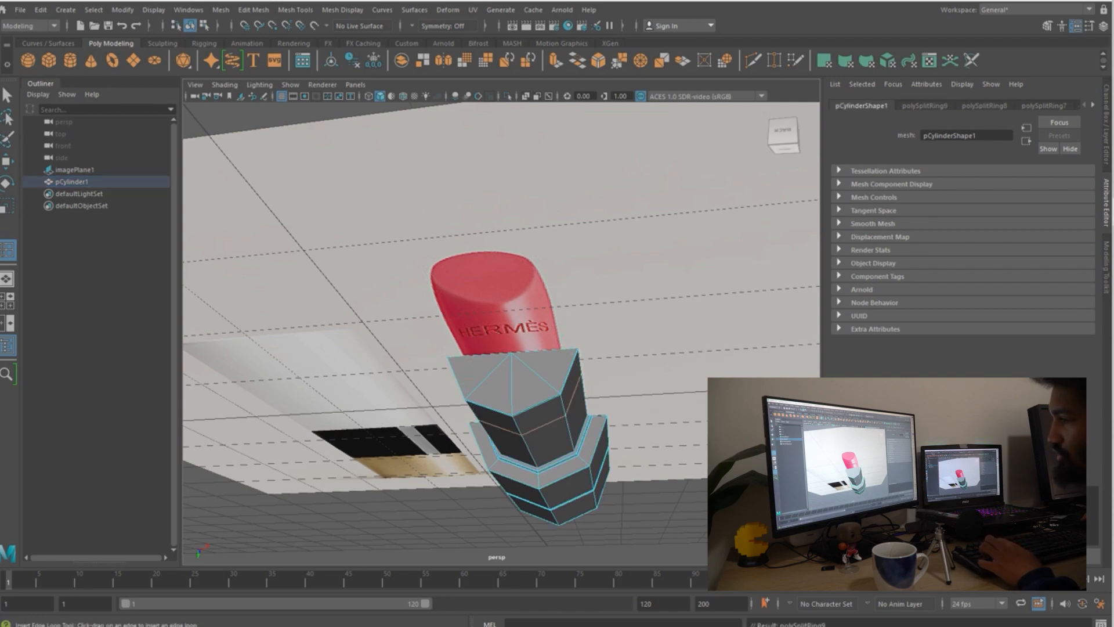
key(ctrl+z)
key(q)
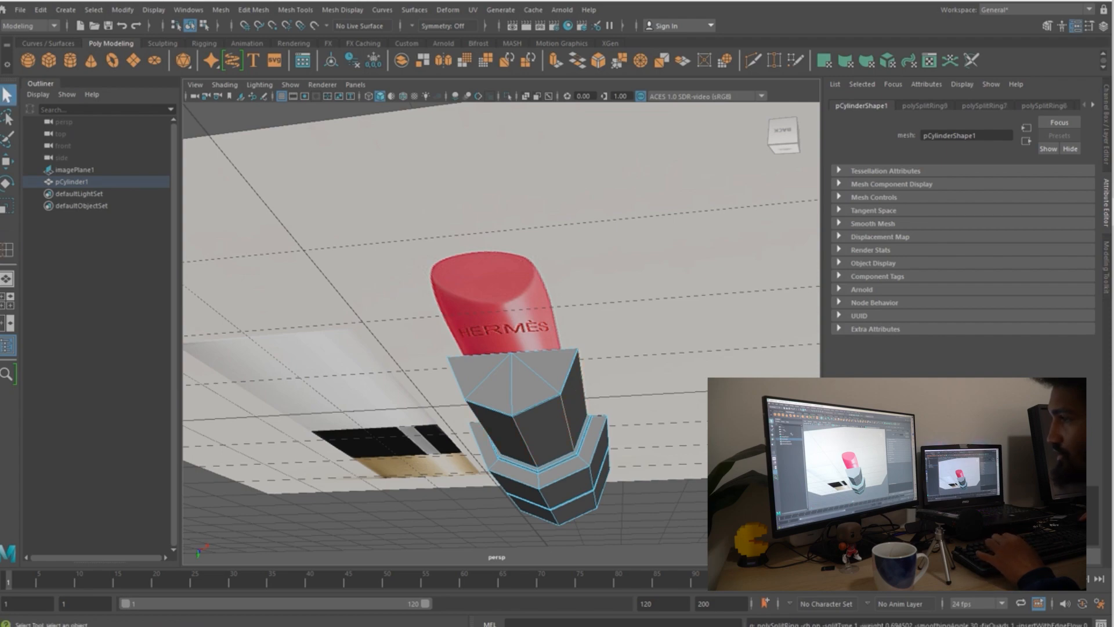
- Select all the triangular faces on the end of the upper tube beside the red lipstick
click(492, 293)
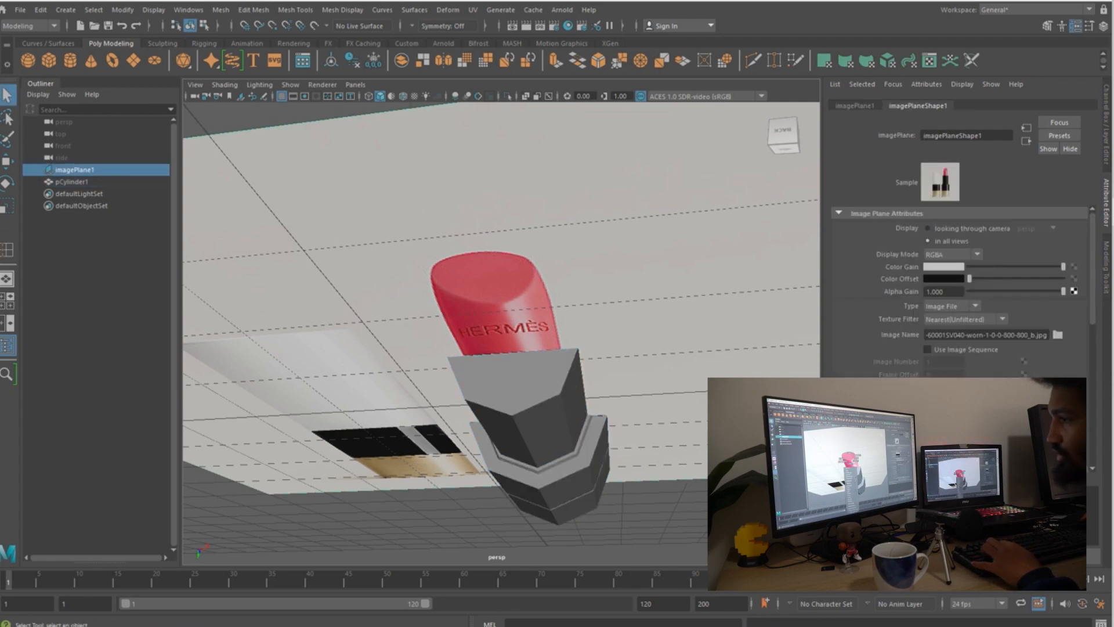
right_drag(492, 293, 571, 265)
key(f)
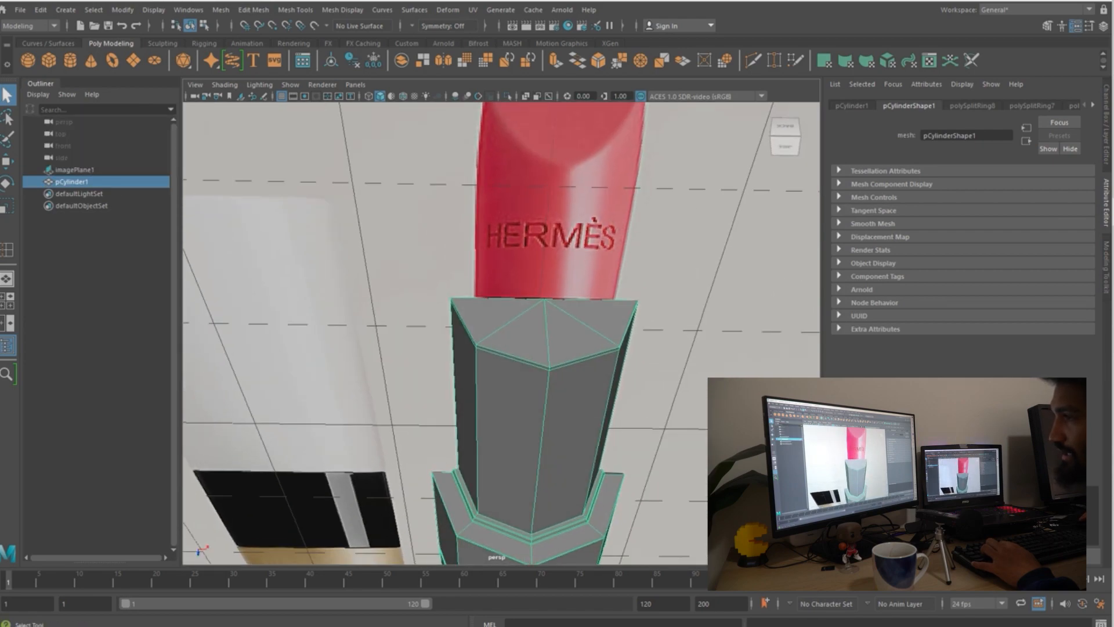
scroll(502, 333, up, 2)
alt+drag(501, 334, 508, 323)
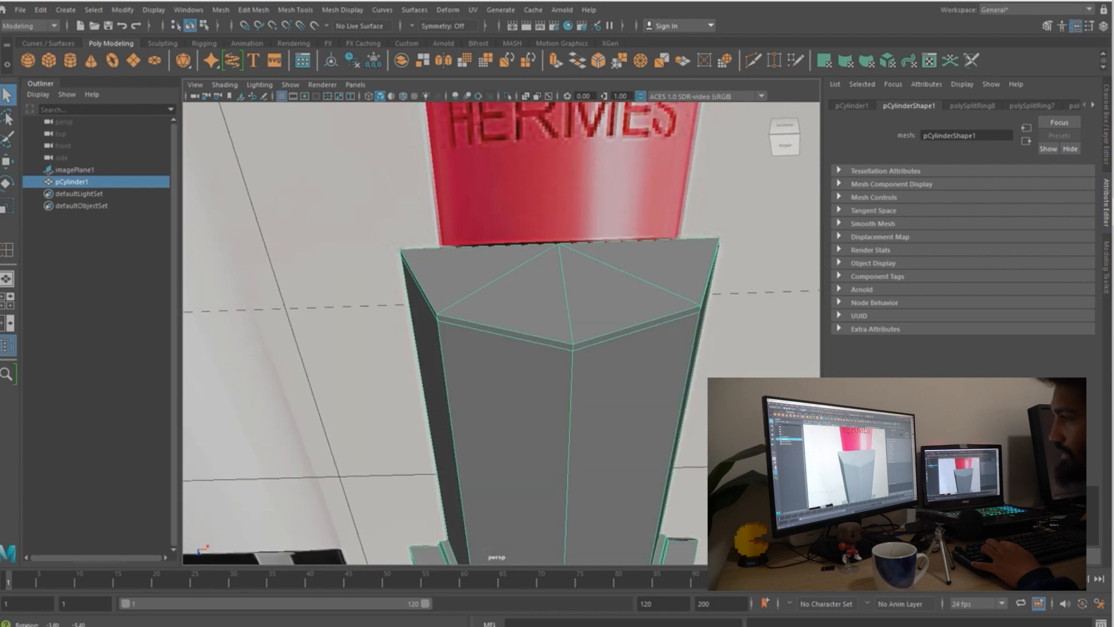
right_drag(527, 290, 527, 323)
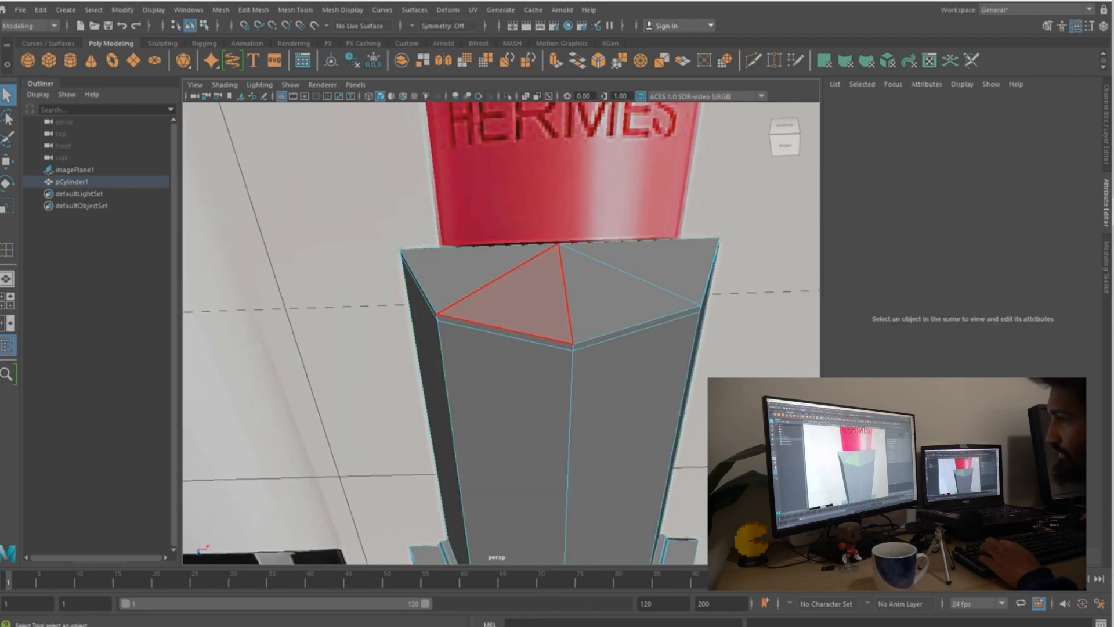
click(514, 302)
alt+drag(621, 284, 586, 476)
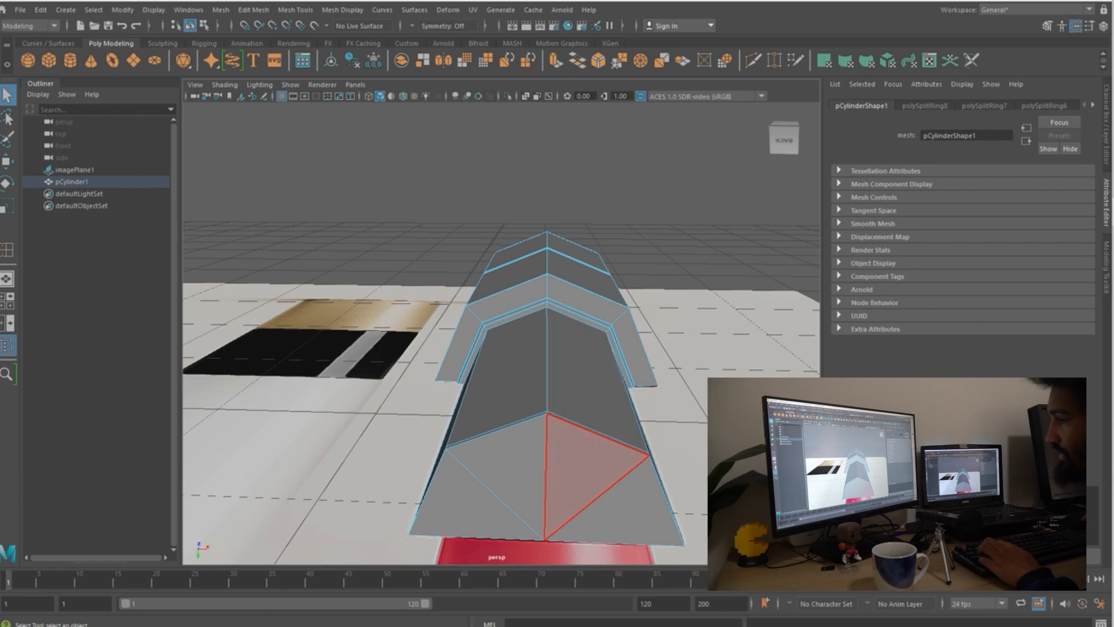
shift+click(580, 464)
shift+click(513, 467)
alt+drag(510, 482, 500, 380)
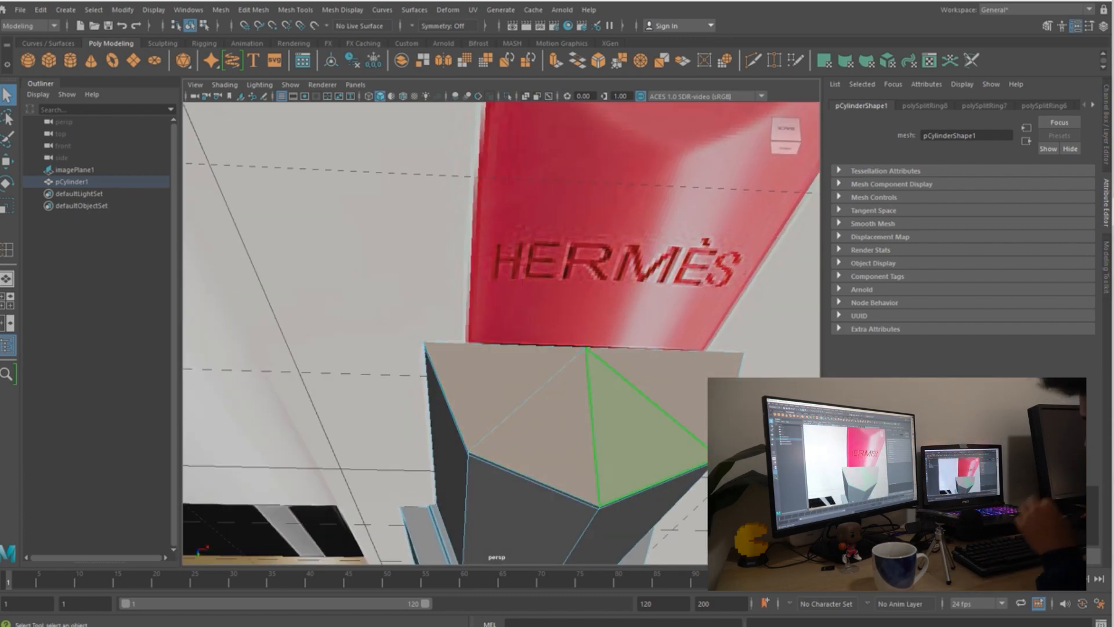
alt+drag(633, 435, 627, 354)
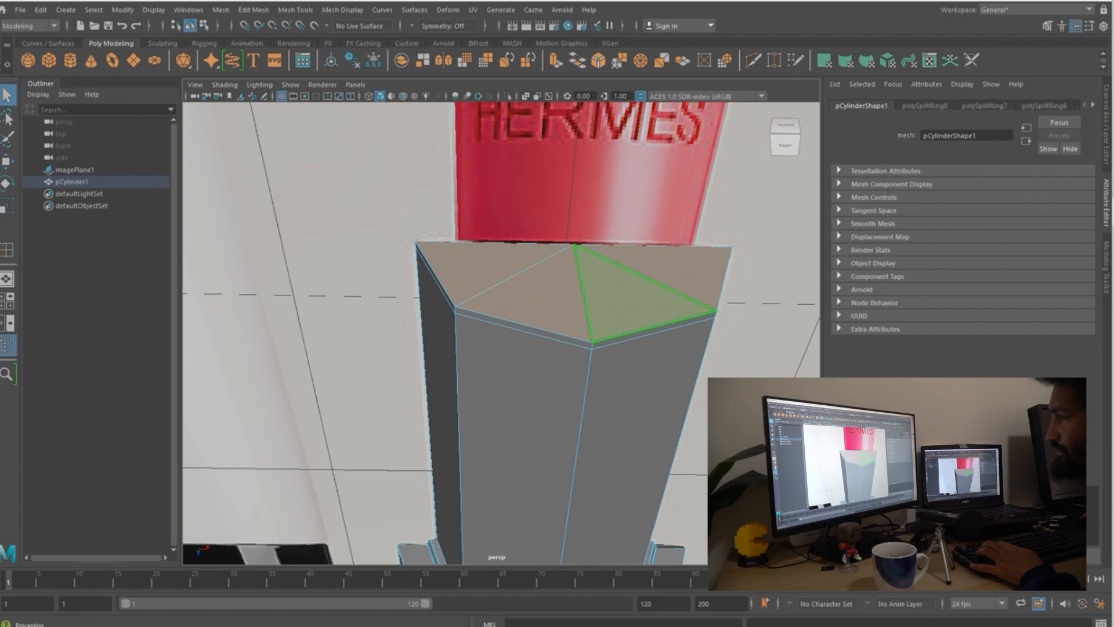
- Extrude the tube's end faces and scale them inward along X and Z to form a narrow rim
click(522, 290)
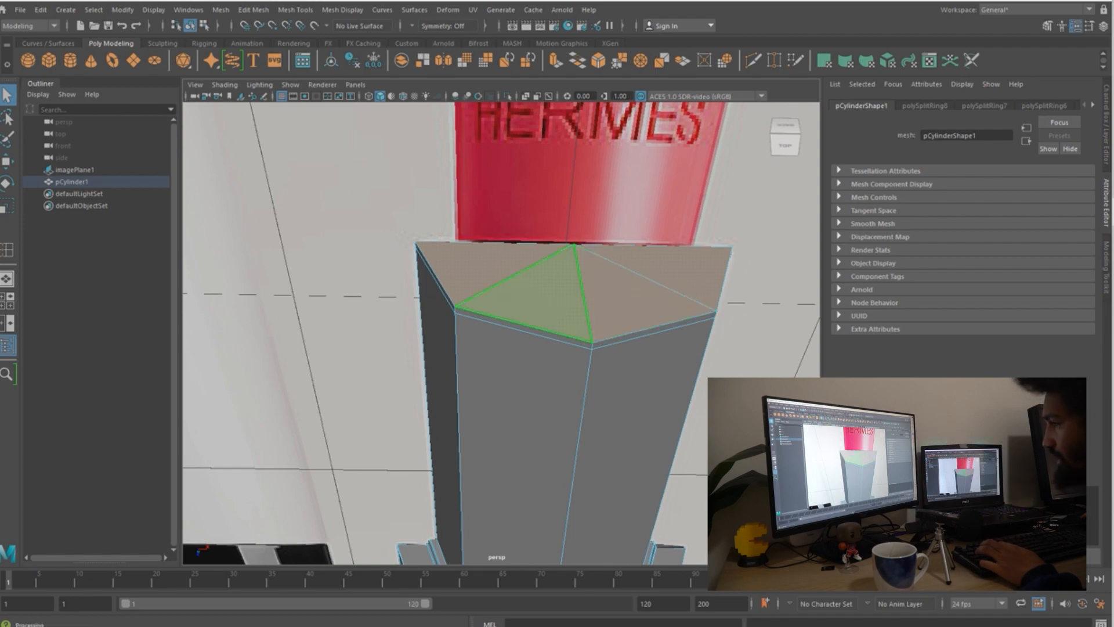
key(ctrl+e)
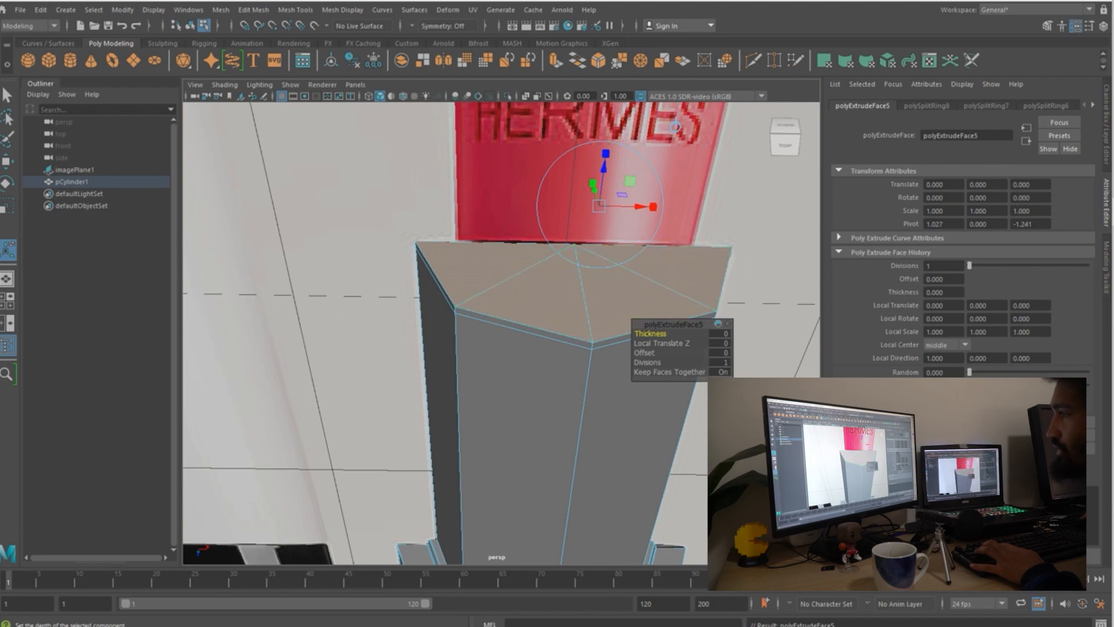
key(r)
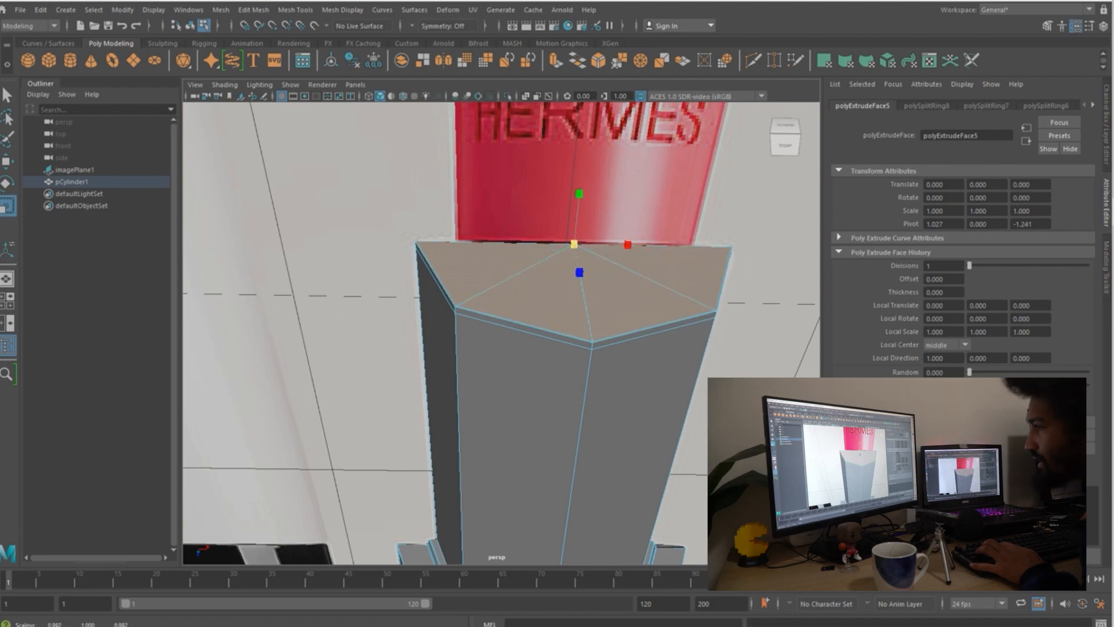
ctrl+drag(579, 194, 579, 202)
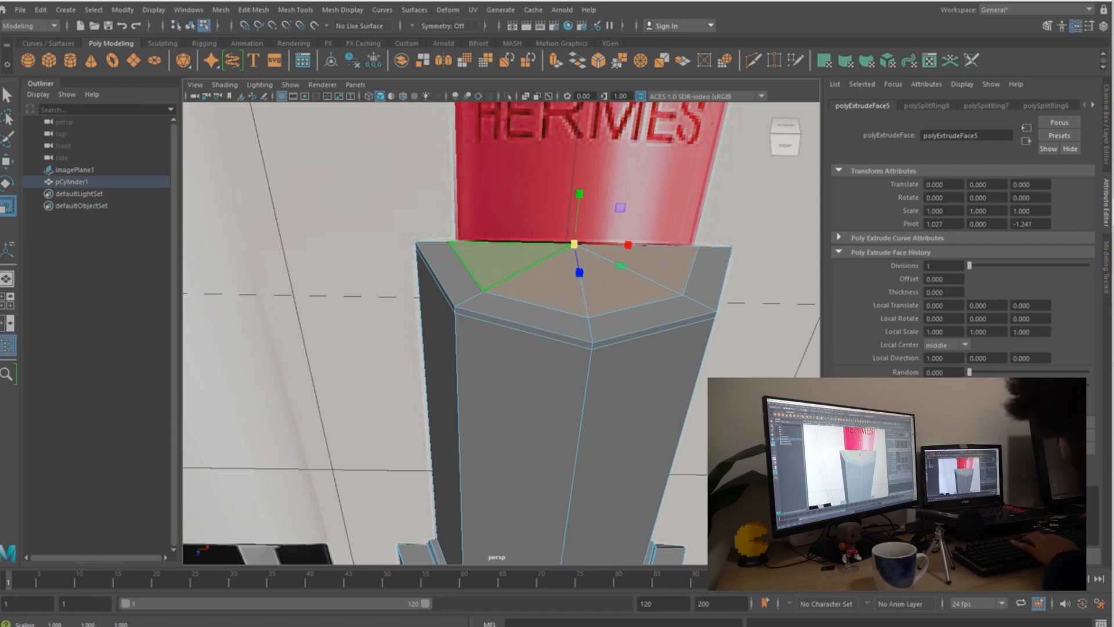
- Delete the inset end faces to open the tube and inspect the whole model from a distance
key(Delete)
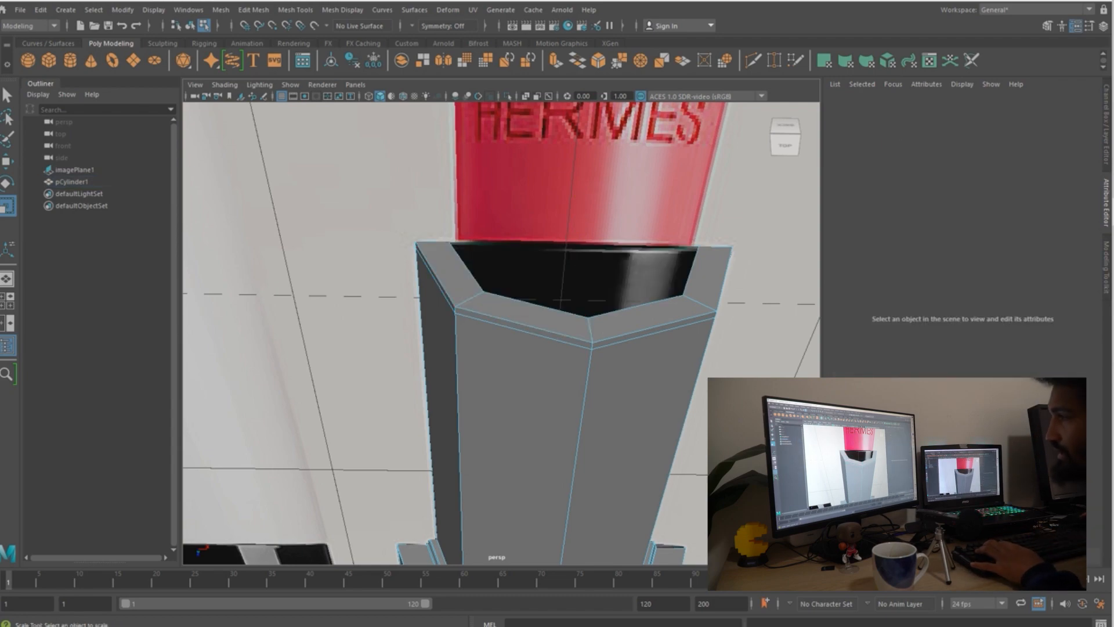
alt+drag(464, 314, 447, 296)
scroll(467, 313, down, 6)
scroll(502, 334, down, 5)
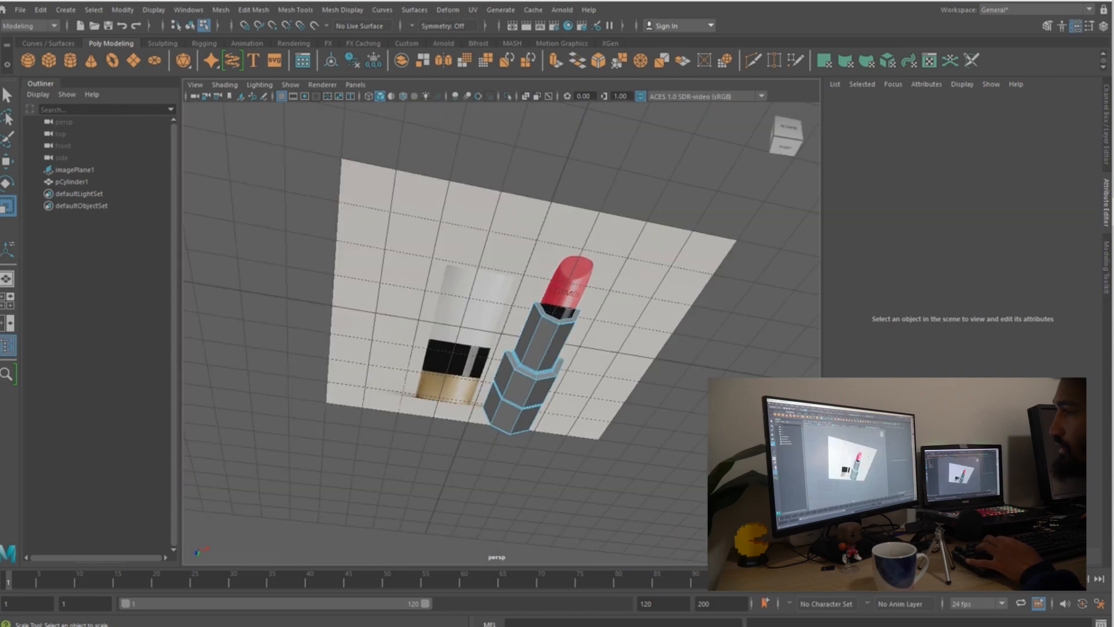
- Create a new polygon cylinder and rotate it about the X axis to lie along the reference lipstick's length
scroll(501, 334, up, 3)
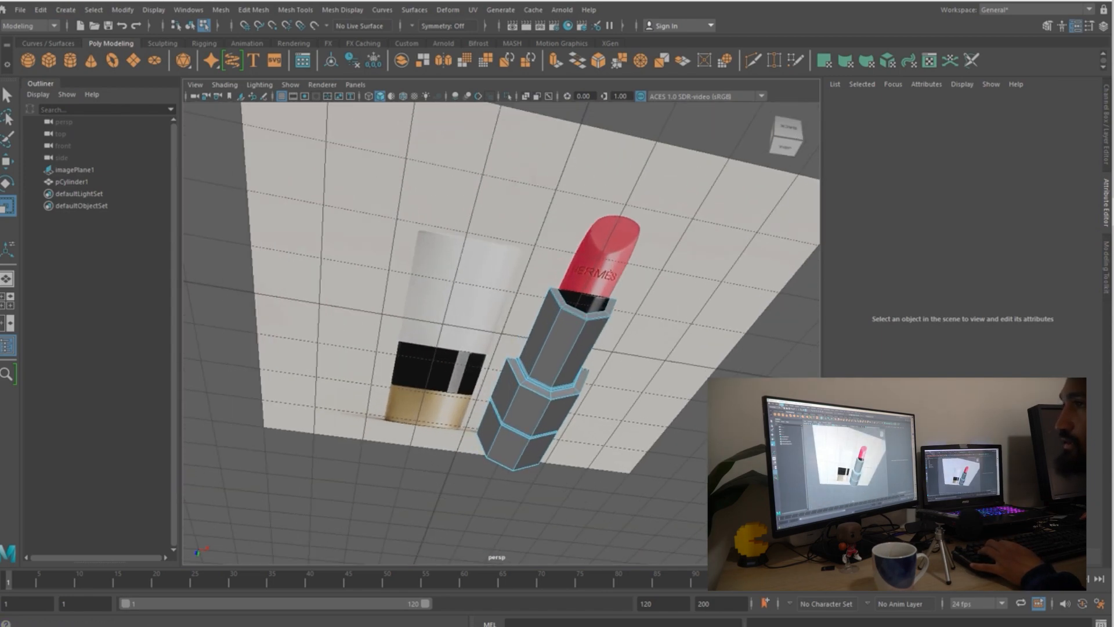
click(66, 10)
mouse_move(87, 50)
click(273, 79)
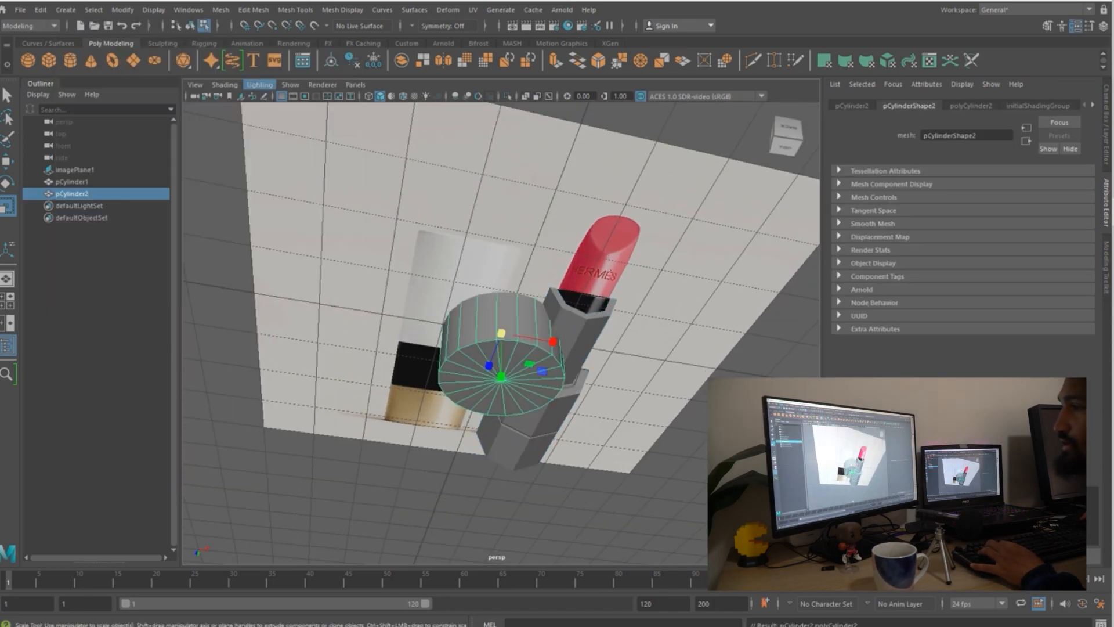
alt+drag(501, 334, 502, 267)
key(e)
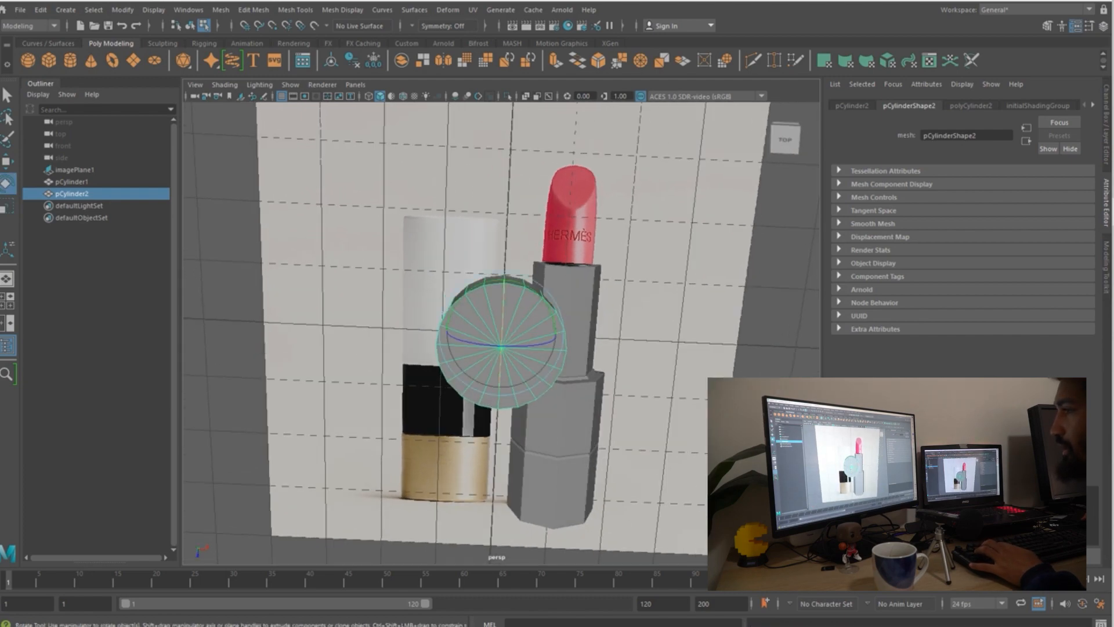
drag(502, 371, 503, 267)
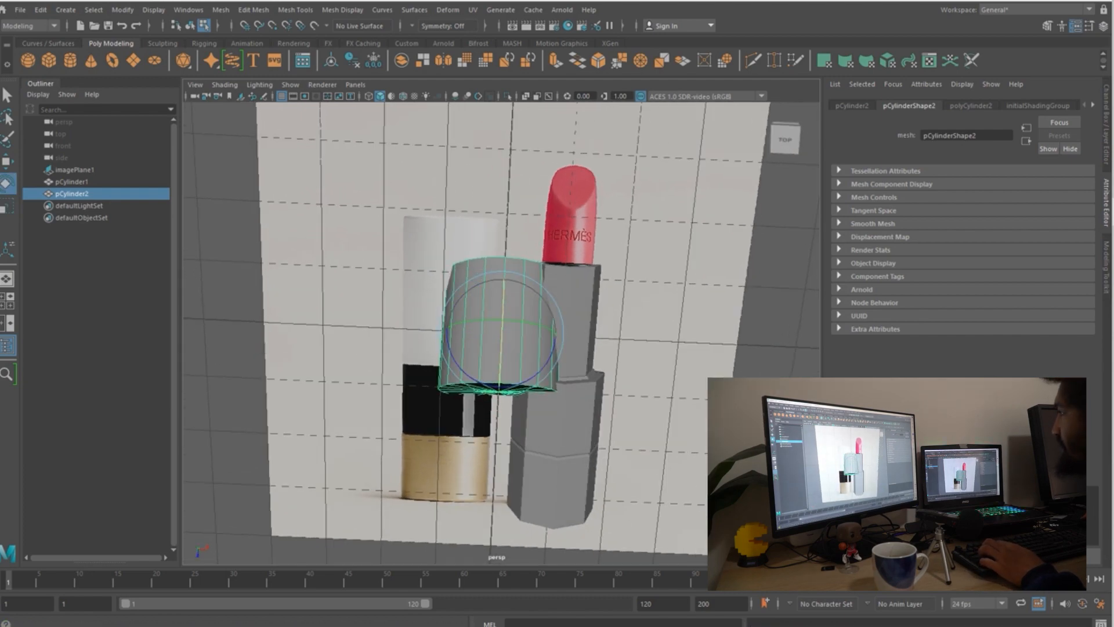
- Set the new cylinder's X rotation to -90 and scale it uniformly down to about 0.344
key(ctrl+a)
click(1074, 149)
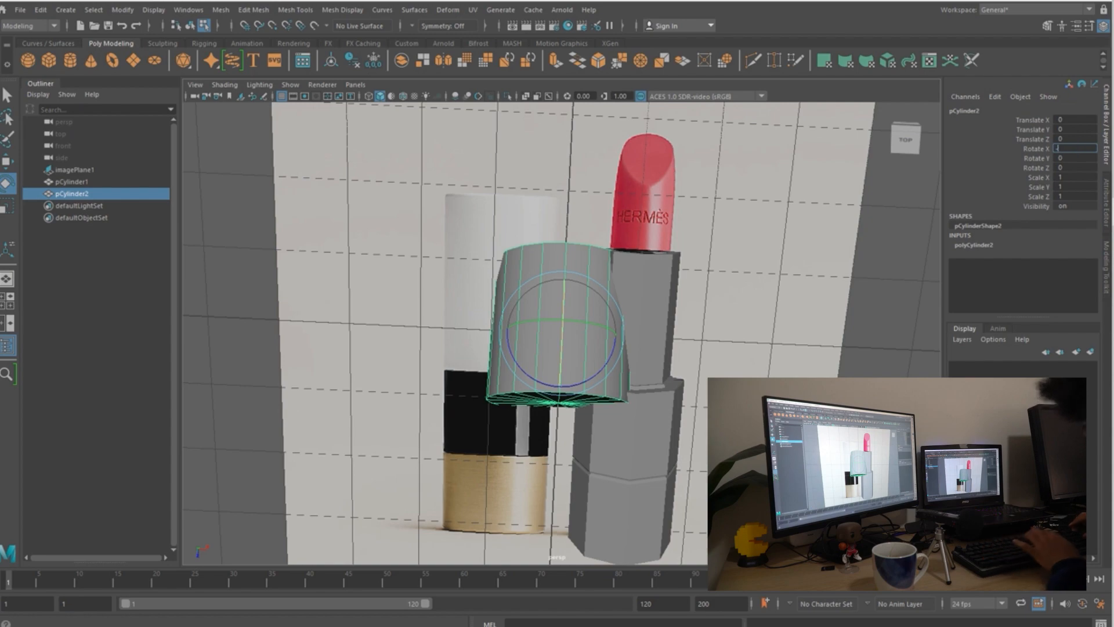
text(-90)
key(Return)
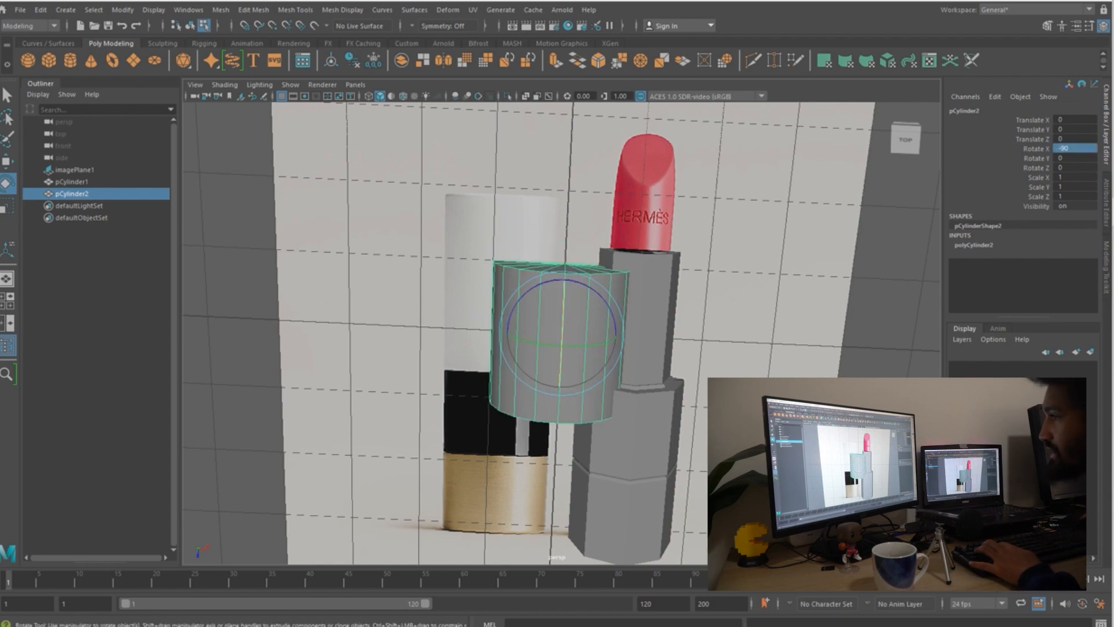
key(r)
drag(562, 346, 525, 333)
alt+drag(464, 290, 464, 348)
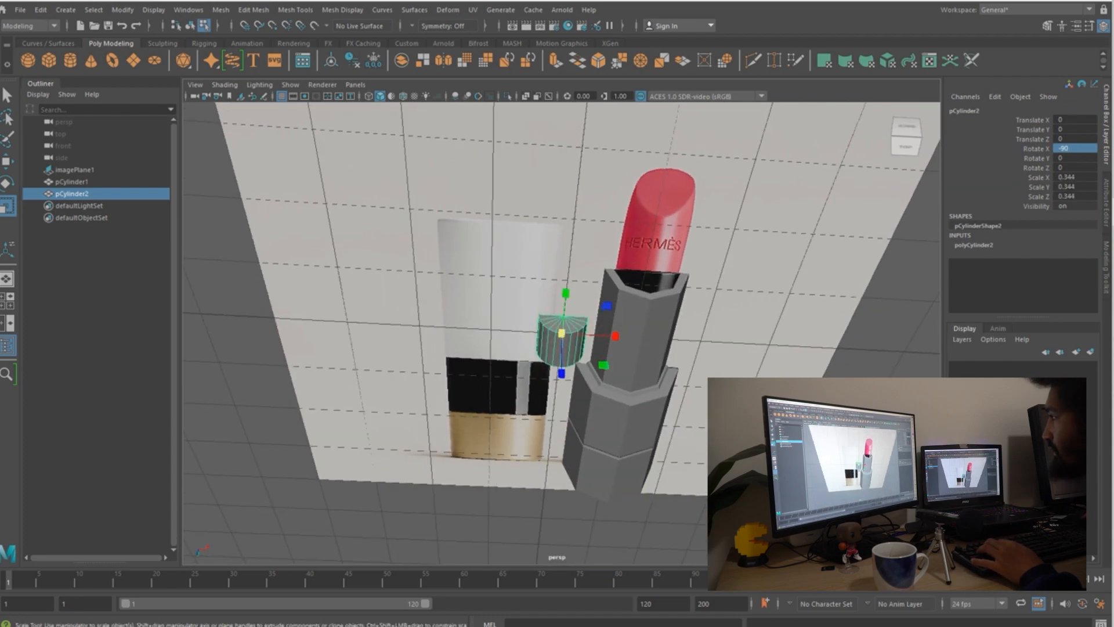
- Set the small cylinder's axis subdivisions to 8 and clear the selection
click(973, 245)
text(16)
key(Return)
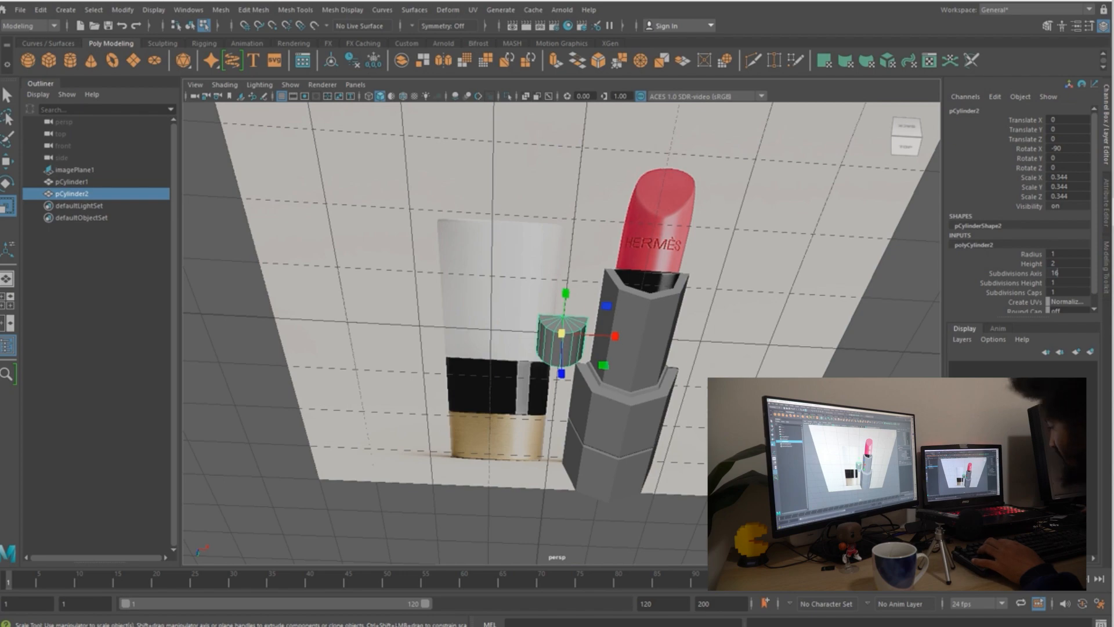
click(1078, 275)
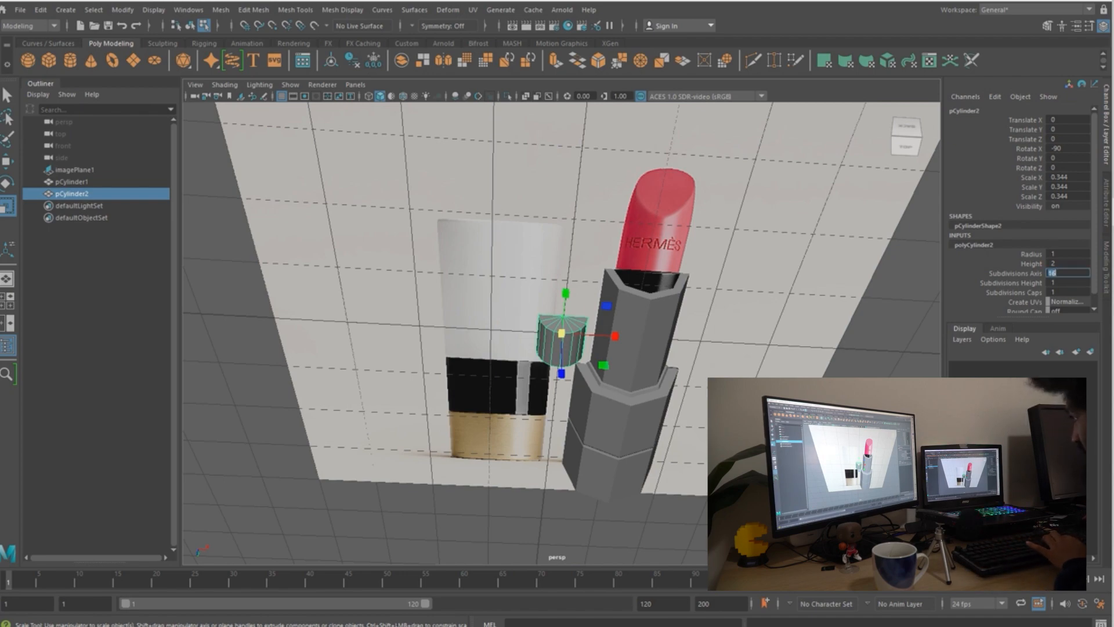
text(8)
key(Return)
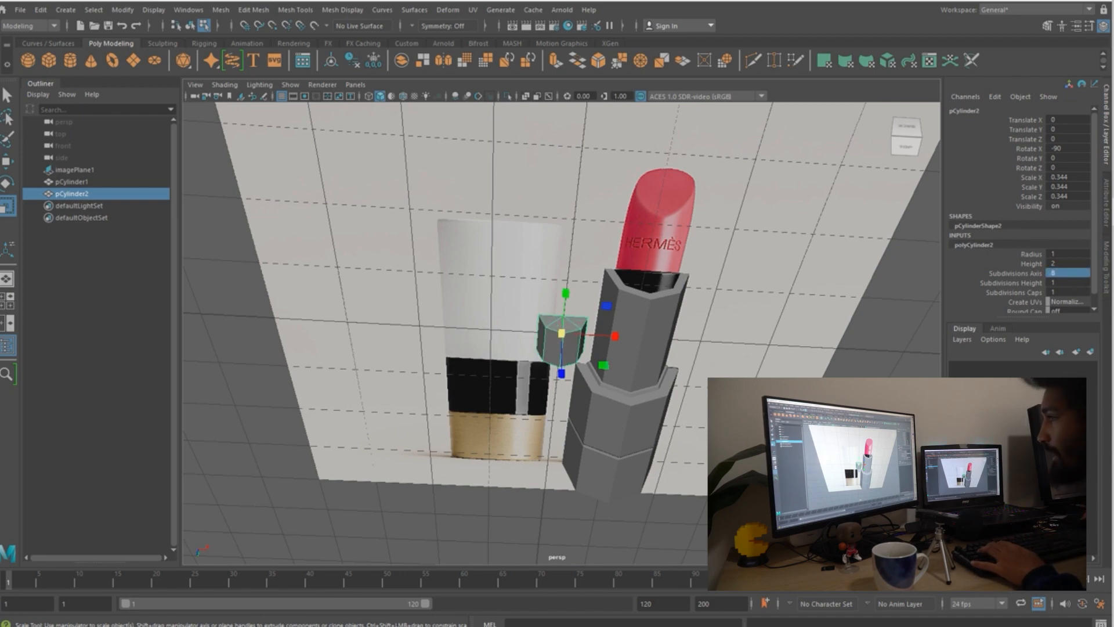
key(ctrl+z)
key(shift+z)
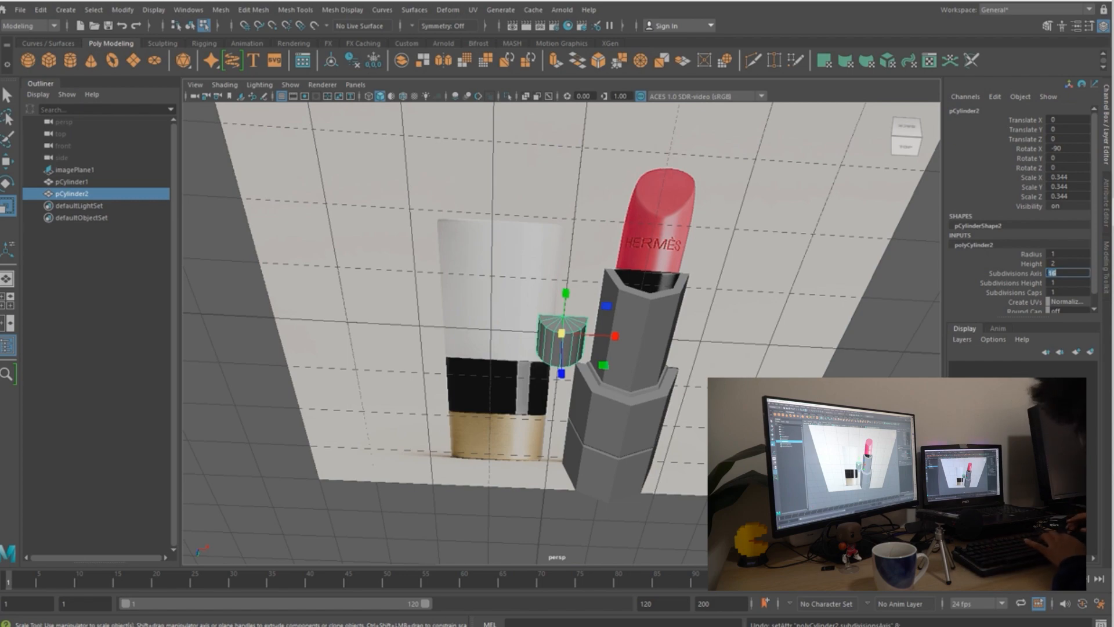
key(alt+d)
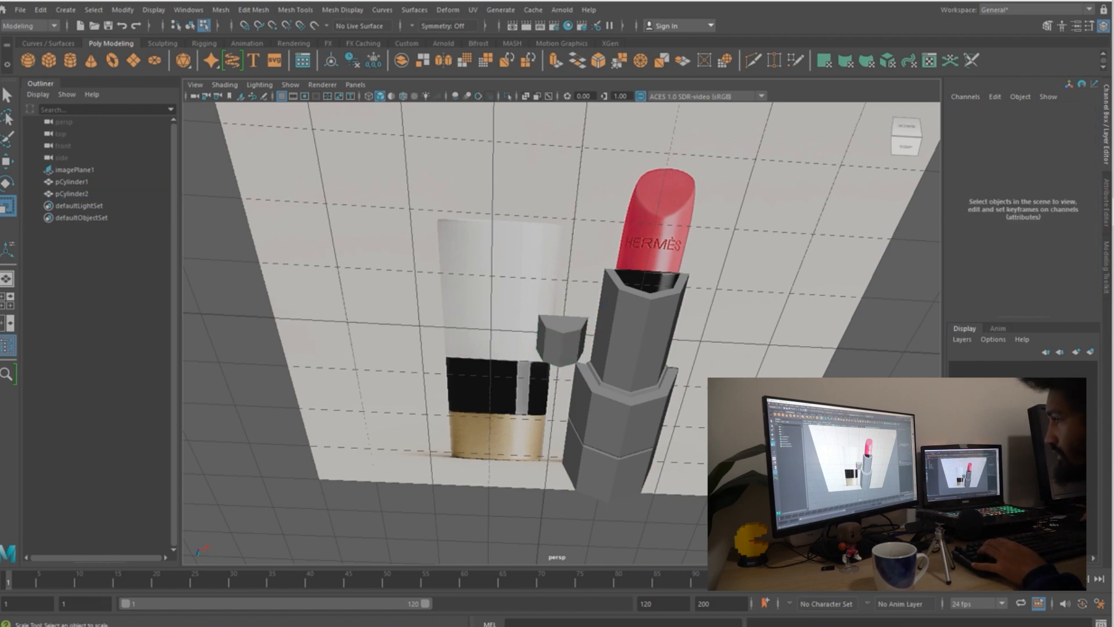
- Return to object selection mode and select the small eight-sided cylinder beside the case
click(562, 340)
key(ctrl+z)
click(562, 340)
key(ctrl+z)
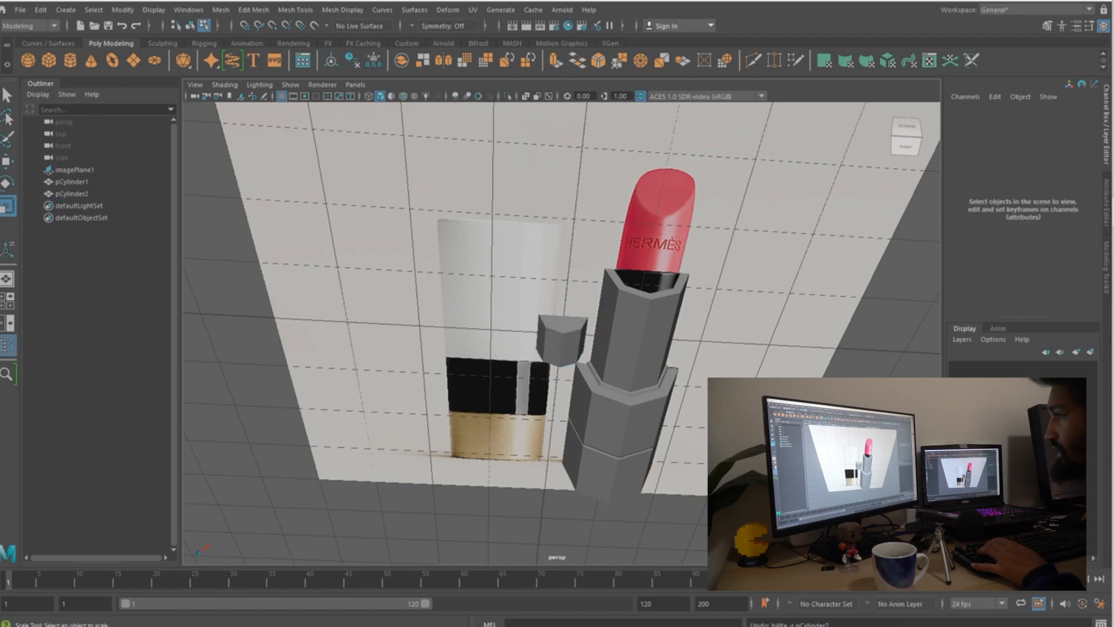
right_click(562, 334)
right_click(562, 333)
click(562, 338)
key(ctrl+z)
click(562, 338)
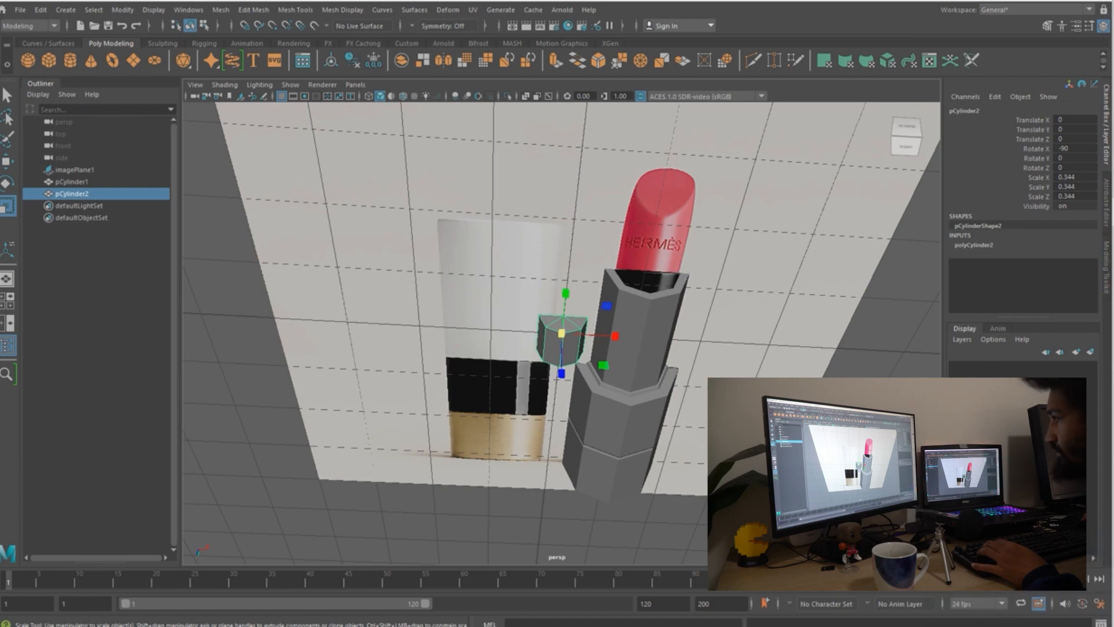
- Move the small cylinder to the upper tube's open end, at about X 1.107 and Z -1.035
key(w)
drag(616, 336, 690, 340)
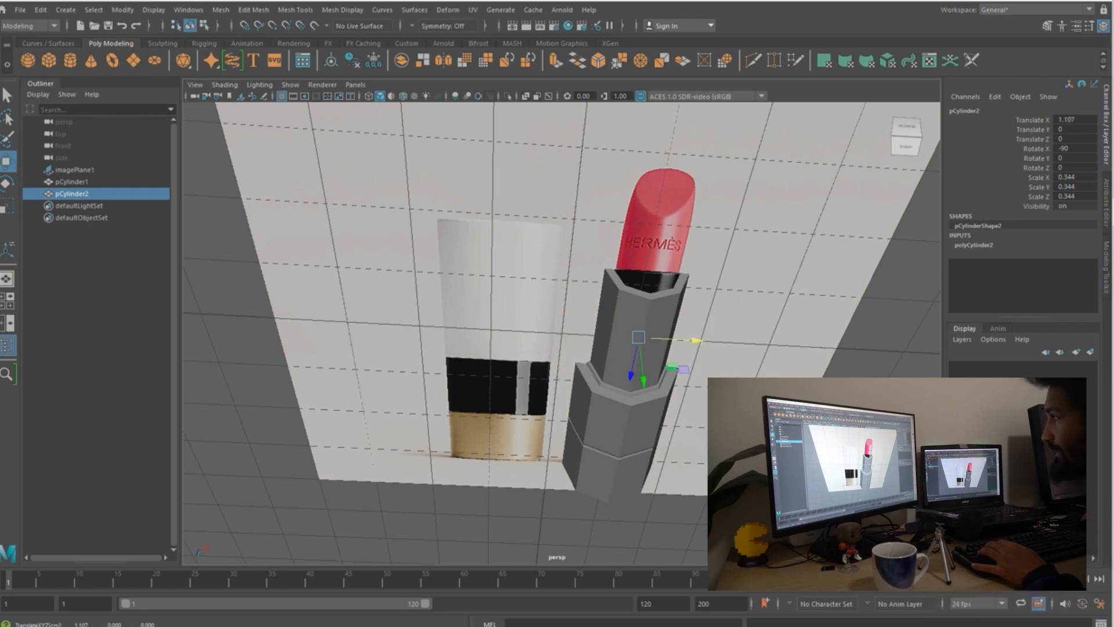
drag(631, 376, 624, 273)
alt+middle_drag(670, 250, 643, 282)
scroll(643, 282, up, 3)
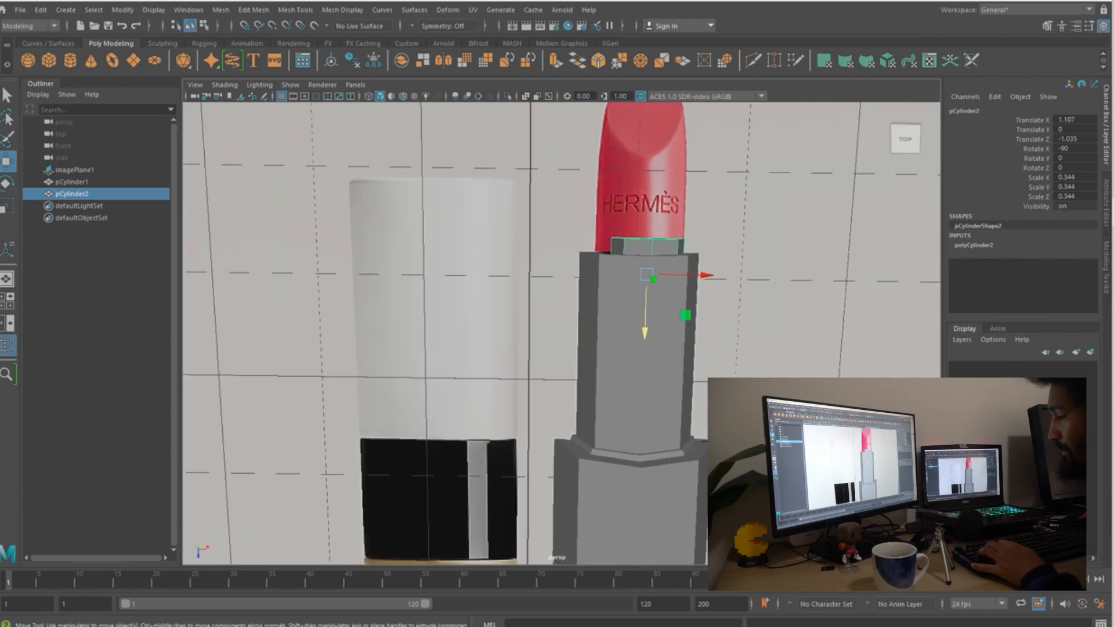
- Show the top view in wireframe, framed closely on the small cylinder where the red lipstick meets the black tube
key(space)
click(643, 282)
drag(643, 282, 580, 282)
scroll(579, 282, down, 6)
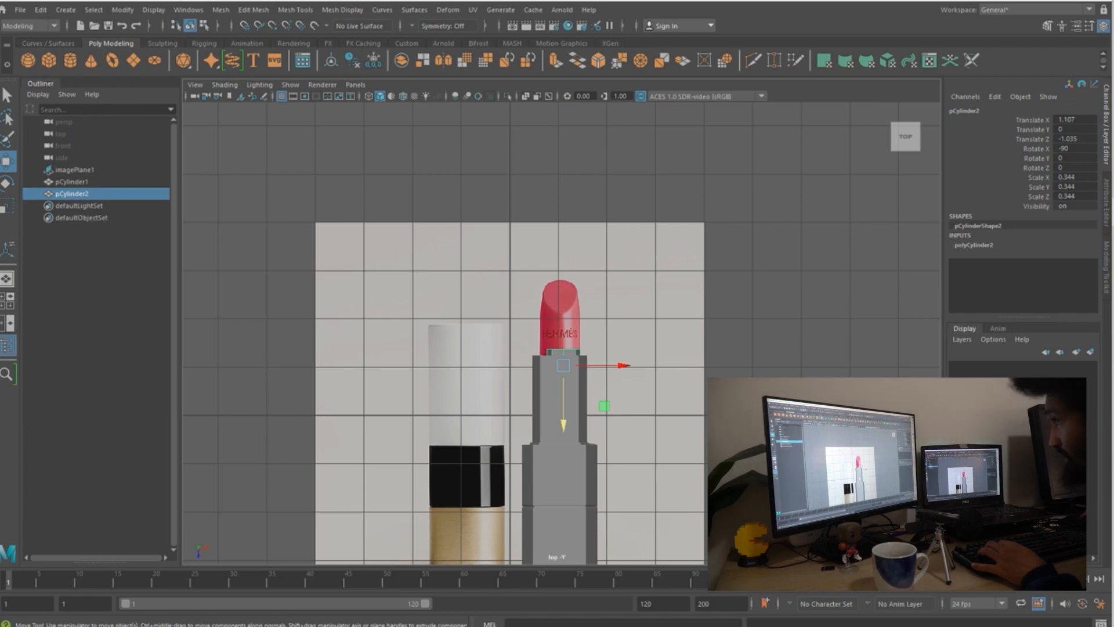
scroll(561, 334, up, 5)
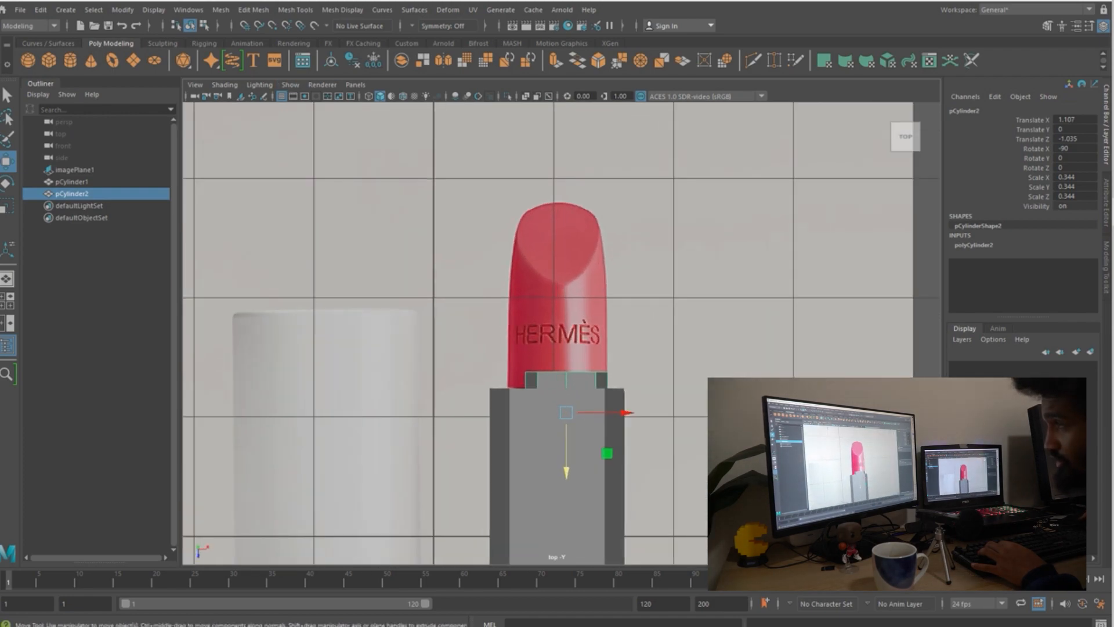
scroll(556, 333, up, 1)
key(4)
alt+middle_drag(556, 334, 563, 261)
scroll(562, 334, up, 3)
scroll(561, 335, up, 4)
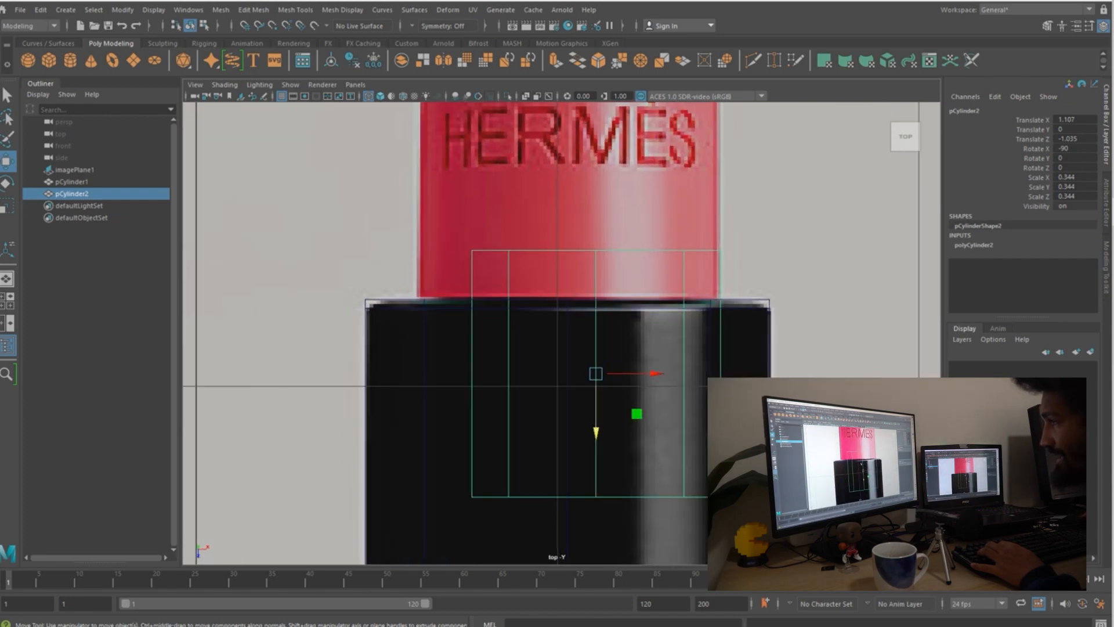
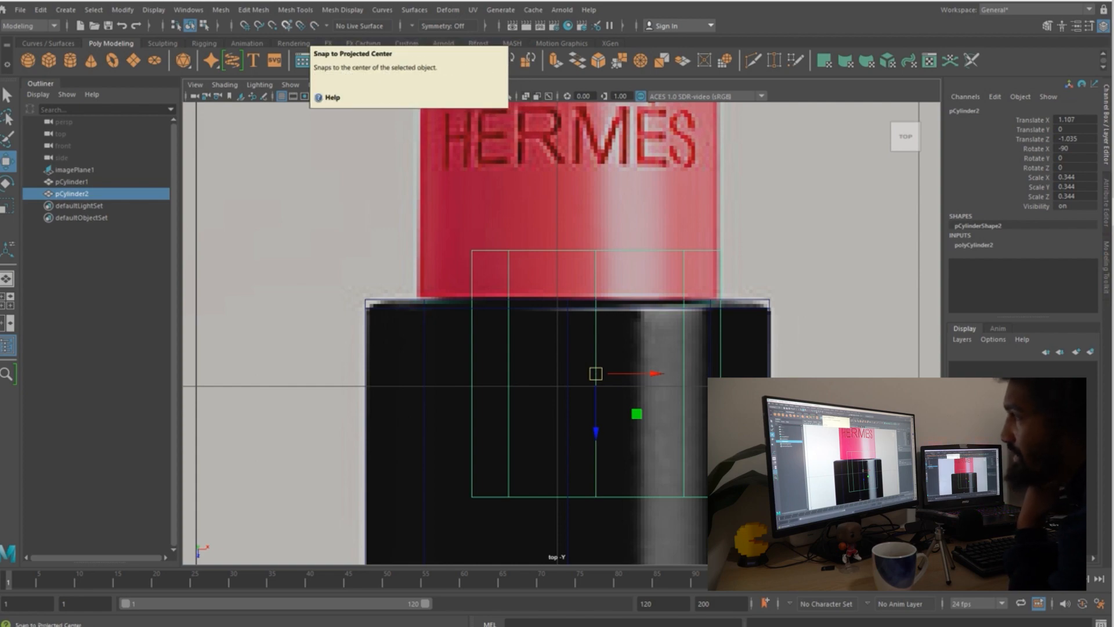
- Snap the small cylinder to a point on the upper tube's rim, at about X 1.027, Y 0.559, Z -1.217
click(273, 25)
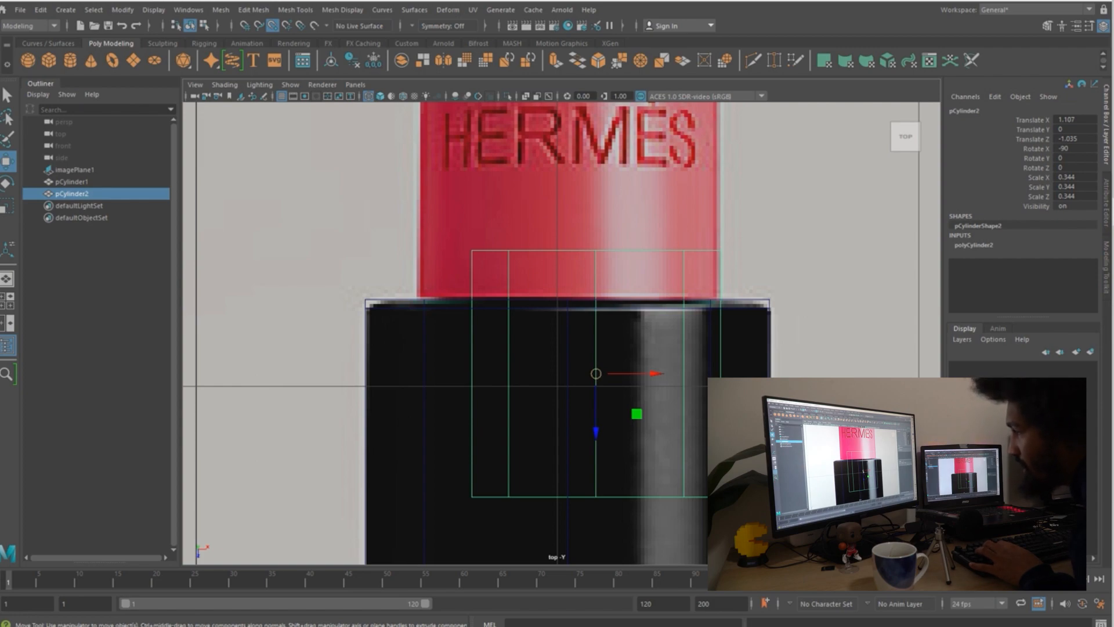
drag(596, 373, 567, 308)
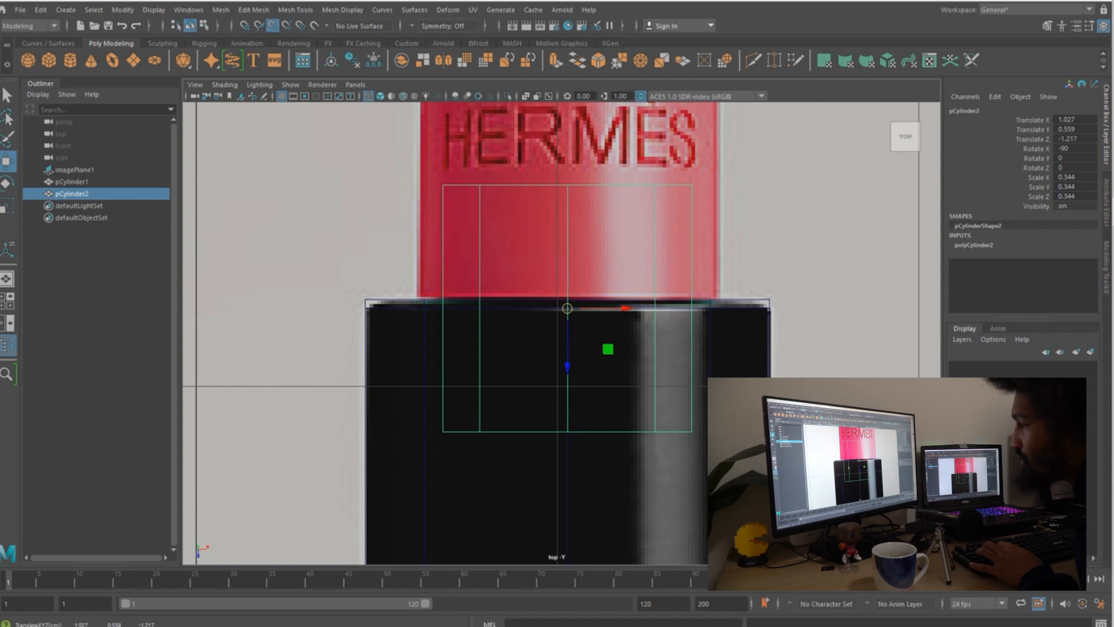
scroll(561, 333, down, 5)
scroll(561, 333, up, 4)
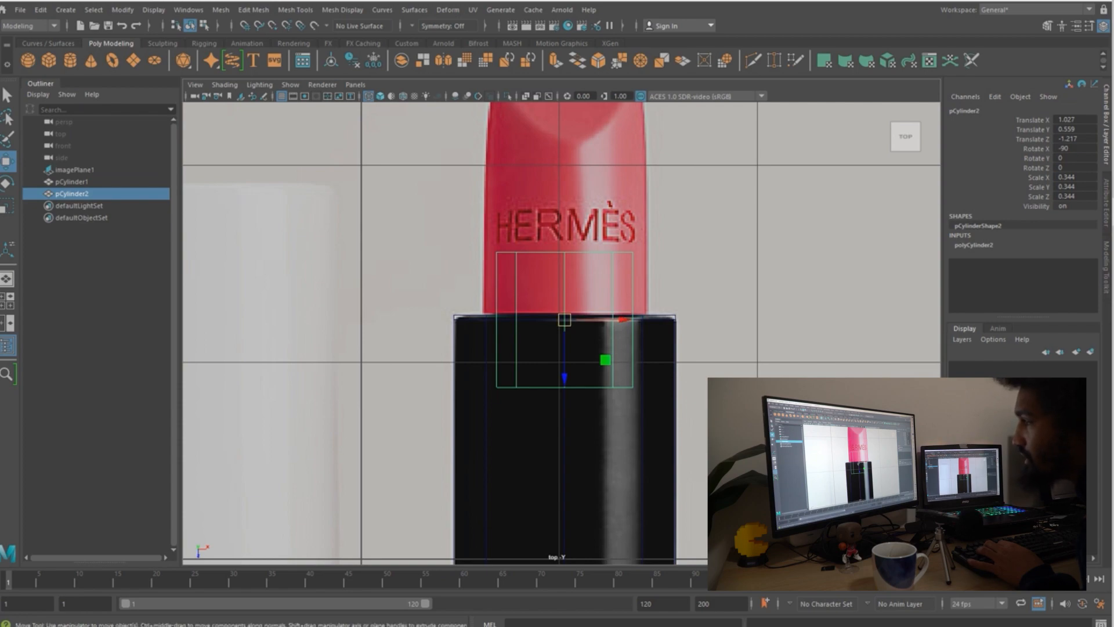
drag(605, 360, 606, 359)
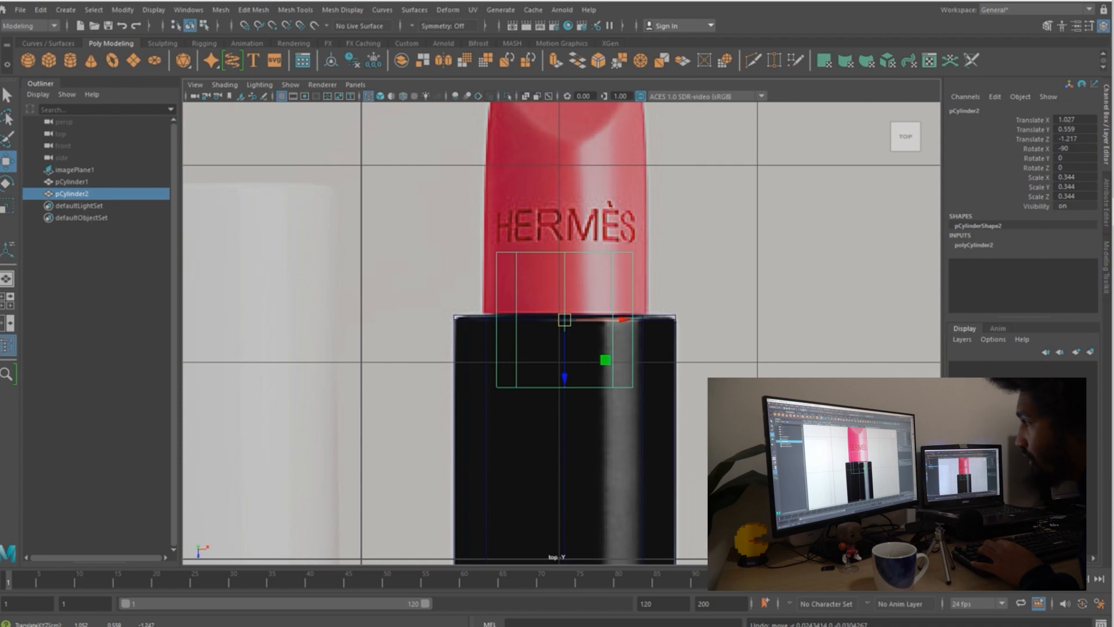
- Return to the shaded perspective view and move the cylinder along Y to about -0.007, centering it in the tube opening
key(space)
mouse_move(566, 304)
mouse_down()
mouse_move(566, 268)
mouse_move(575, 313)
mouse_up()
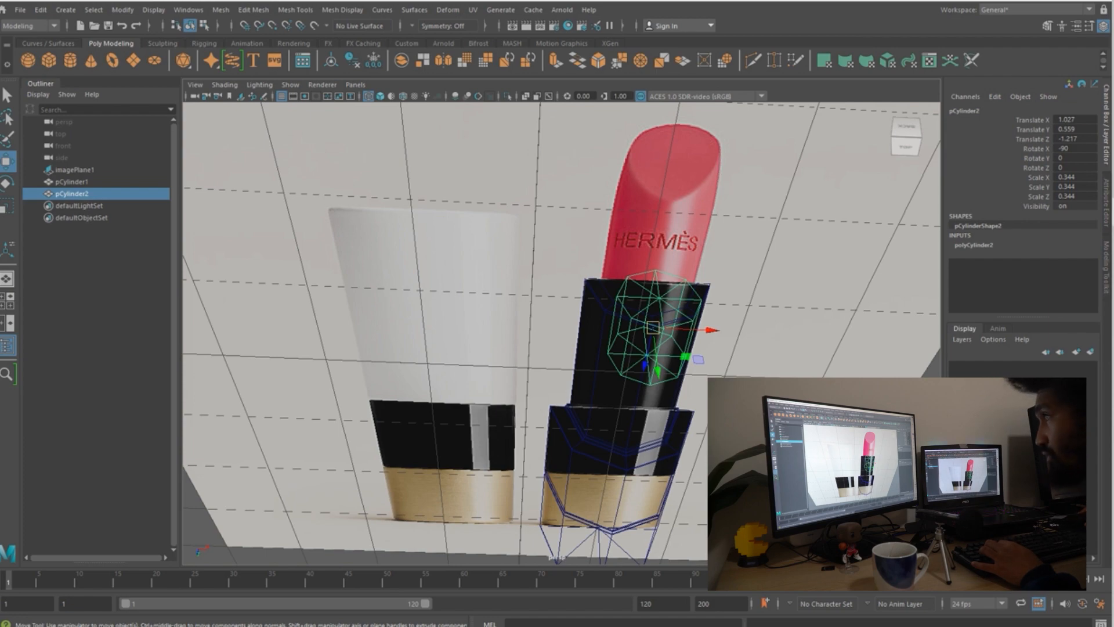
click(381, 95)
mouse_move(557, 290)
alt+mouse_down()
mouse_move(552, 429)
mouse_move(554, 371)
alt+mouse_up()
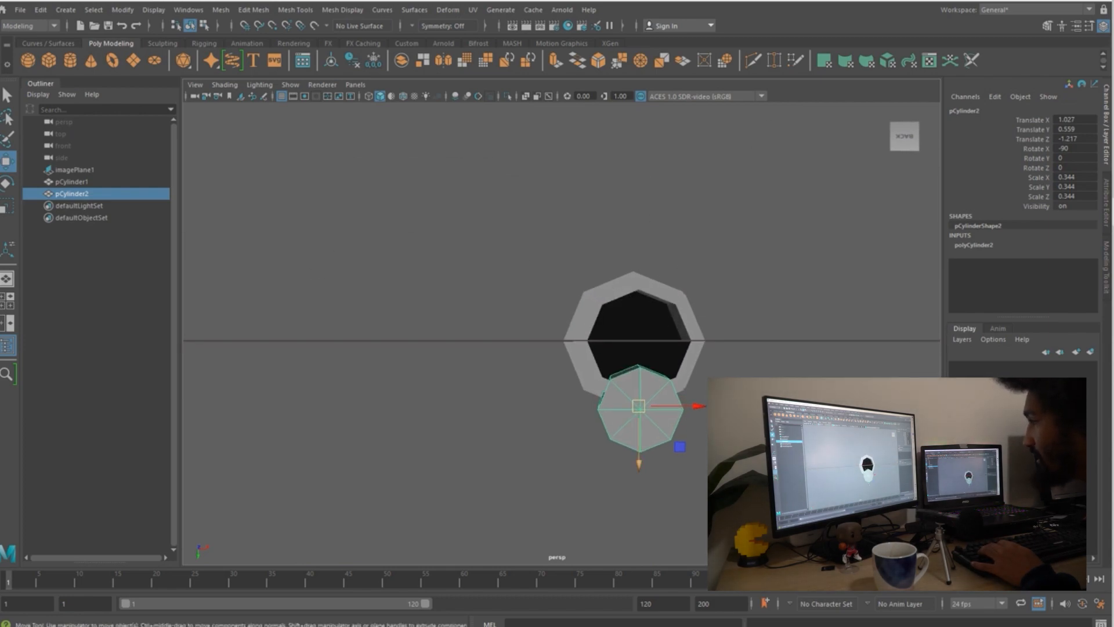
drag(638, 464, 694, 388)
- Check the small cylinder's alignment with the tube in the side, top and perspective views
key(space)
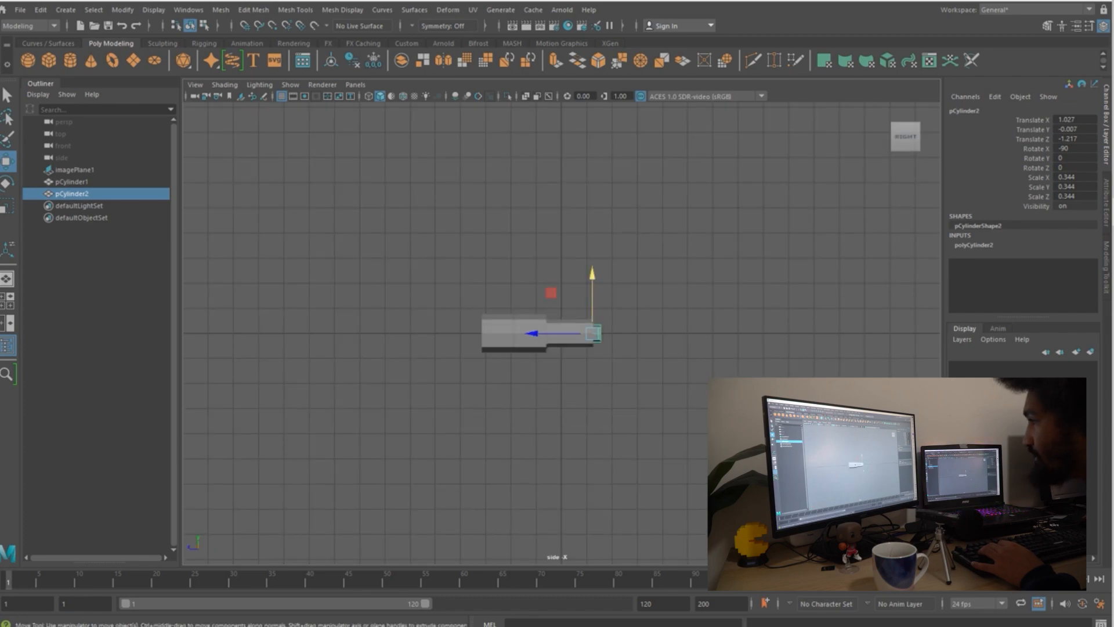
alt+drag(598, 371, 545, 373)
scroll(608, 372, up, 4)
key(space)
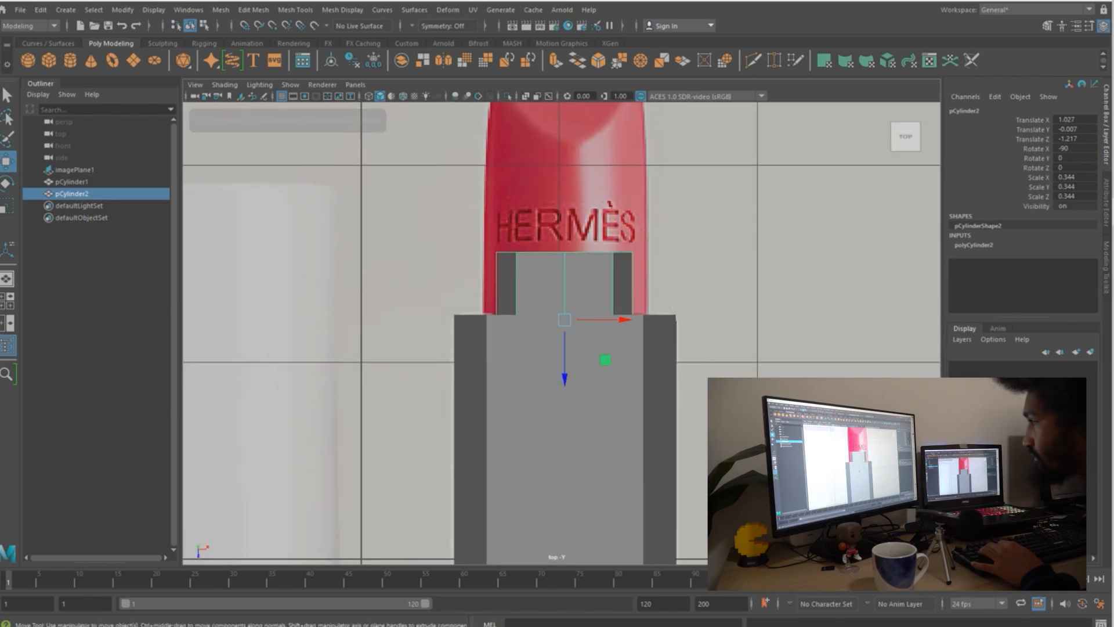
key(space)
drag(572, 318, 572, 278)
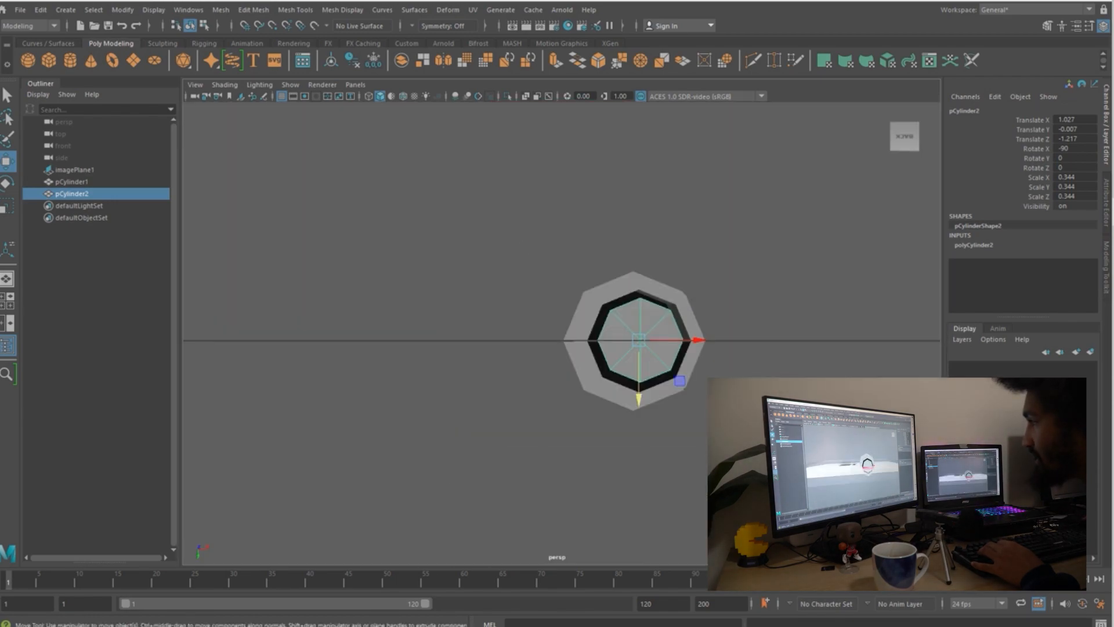
- Enlarge the cylinder to about 0.44 so it fills the tube opening, and stretch its Y scale to about 1.441
alt+drag(572, 325, 557, 186)
key(r)
drag(549, 248, 571, 248)
alt+drag(557, 250, 555, 338)
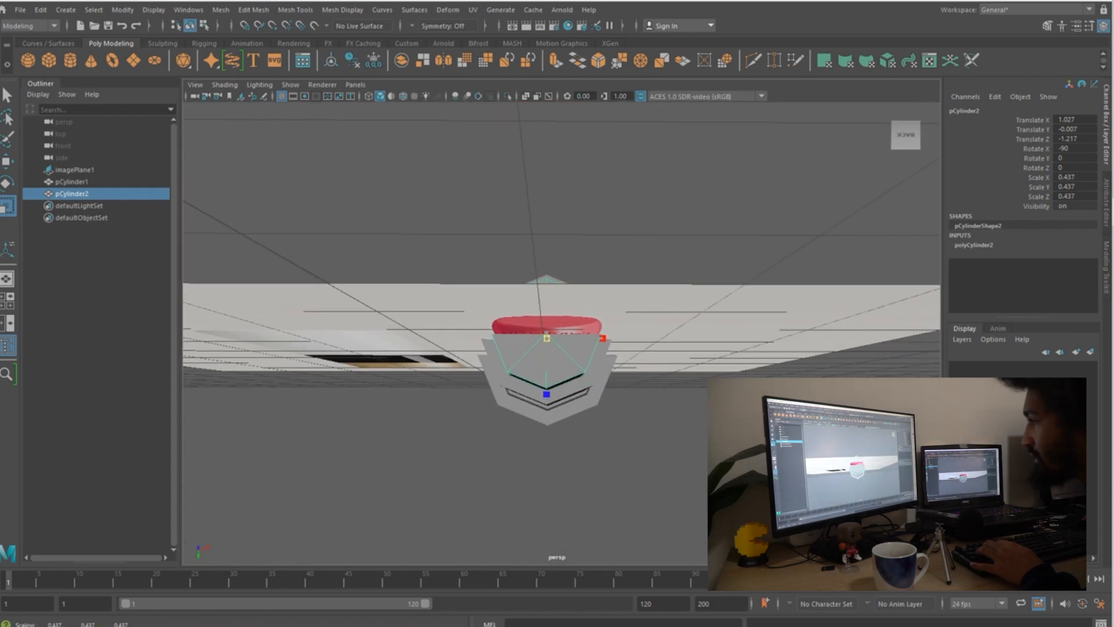
alt+drag(551, 348, 553, 95)
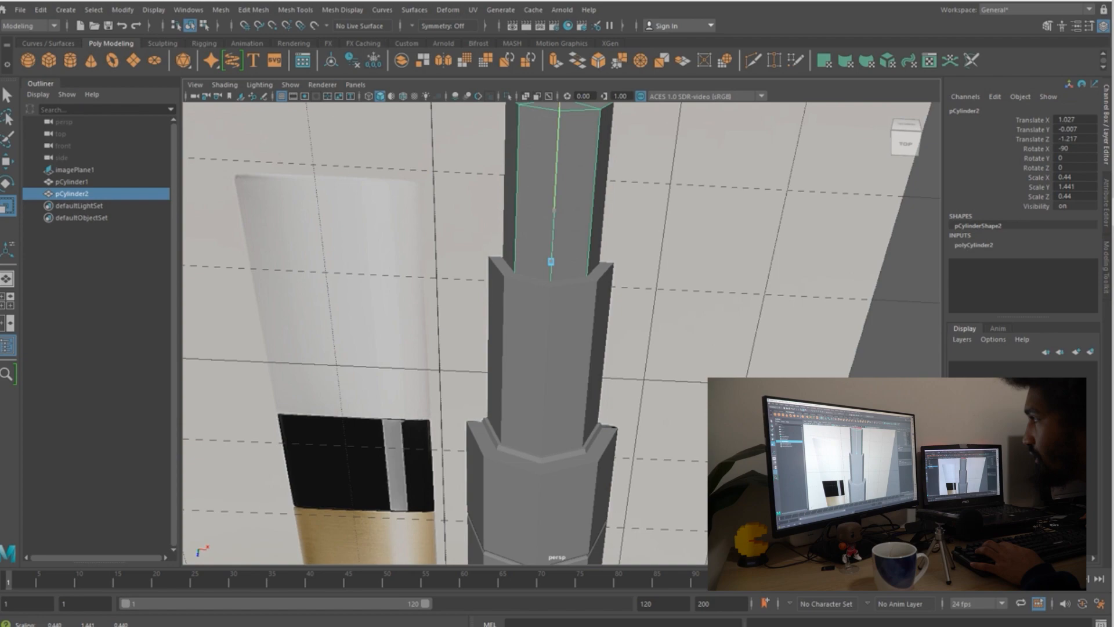
- Inspect the stretched cylinder over the red lipstick, preview it smoothed, and return it to the unsmoothed display
alt+drag(554, 243, 514, 243)
alt+middle_drag(582, 264, 549, 394)
alt+drag(557, 314, 533, 340)
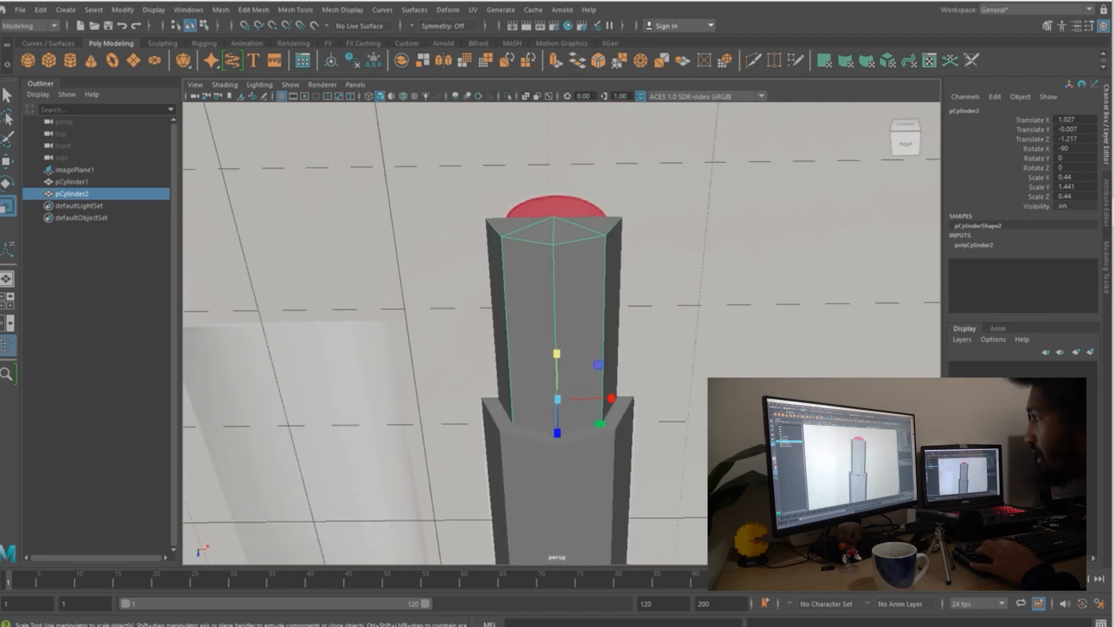
key(3)
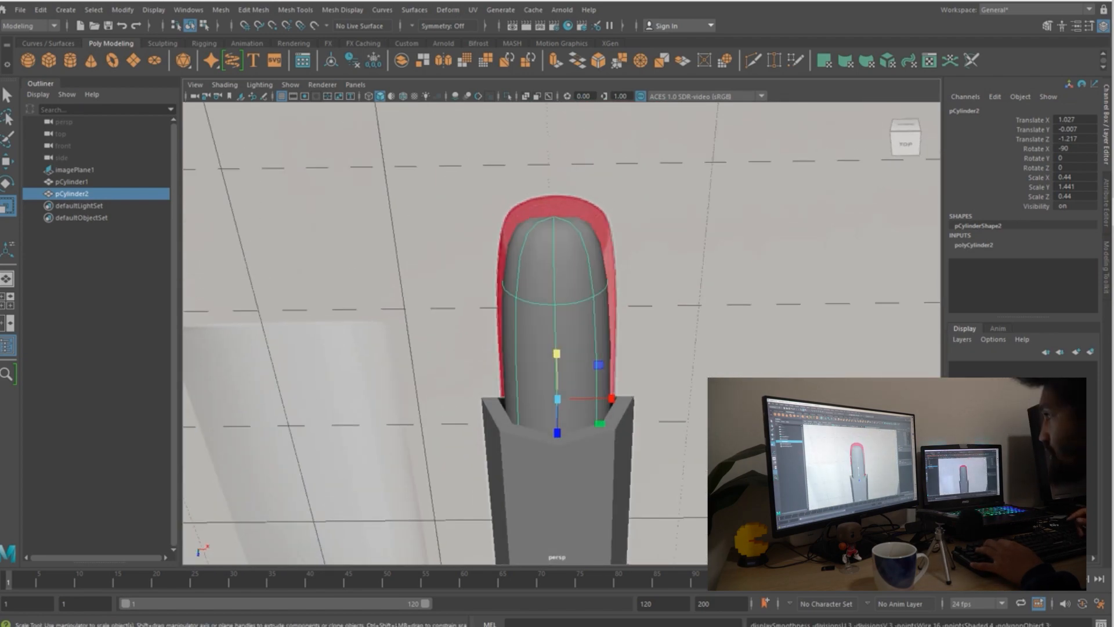
key(1)
- Select the vertices at the cylinder's outer end and move them along Z to the tip of the reference lipstick in top wireframe view
alt+drag(557, 314, 517, 191)
right_click(516, 188)
right_drag(516, 188, 458, 187)
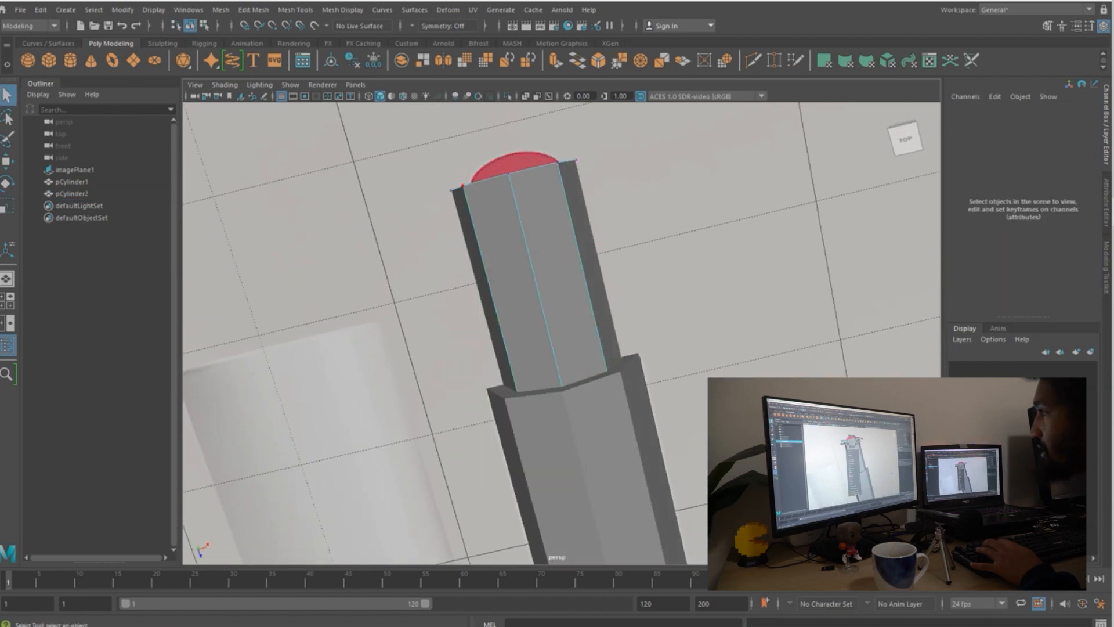
alt+drag(546, 213, 468, 204)
key(space)
drag(435, 155, 548, 234)
key(space)
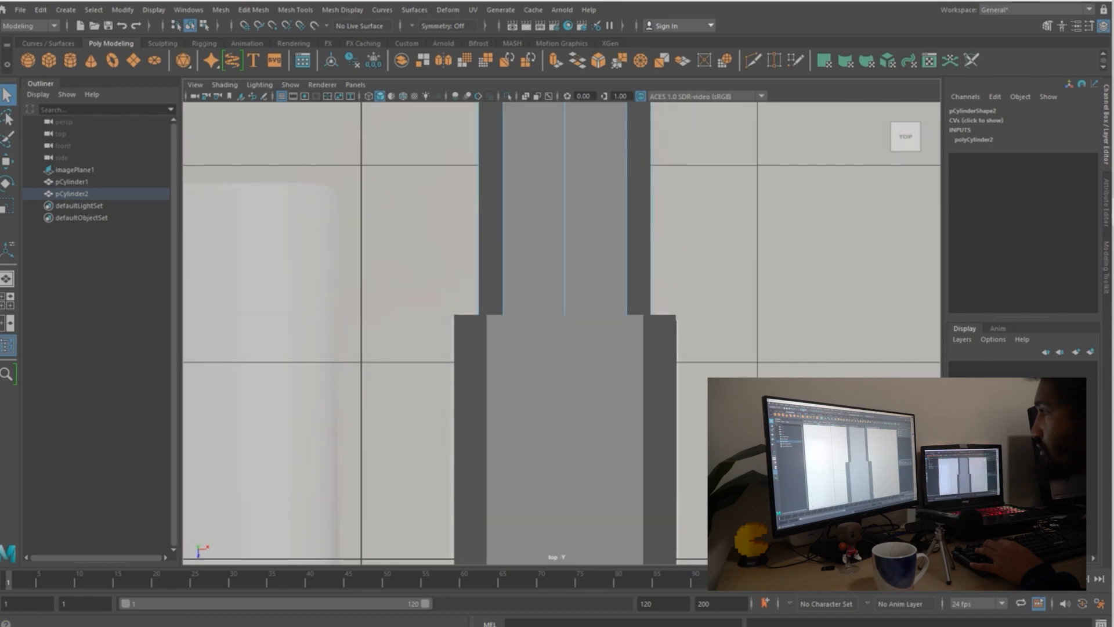
key(4)
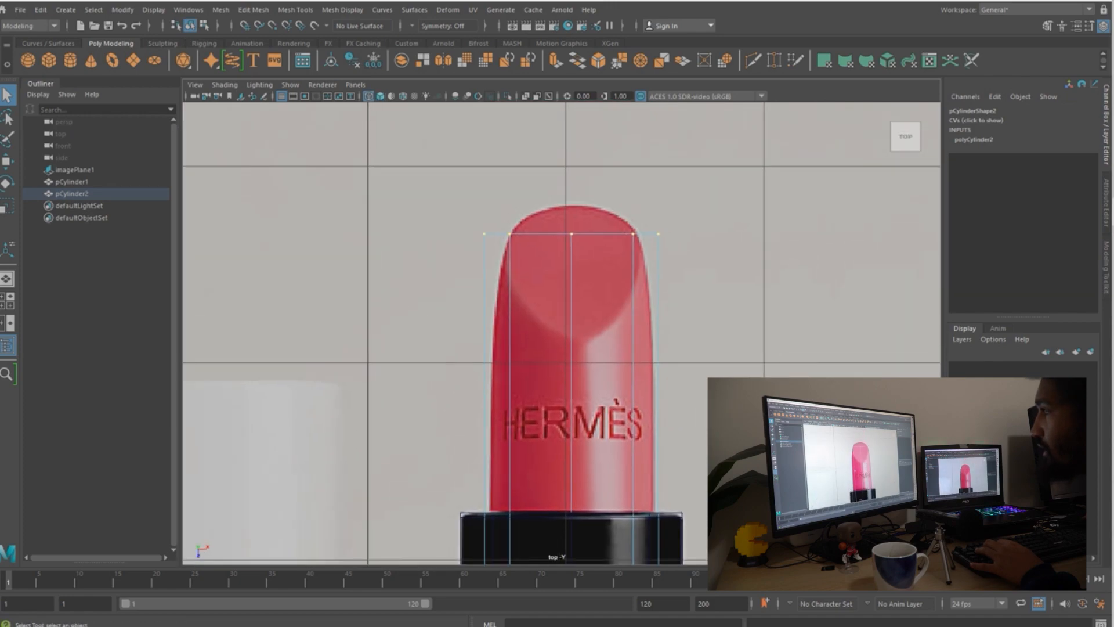
key(w)
drag(571, 290, 571, 292)
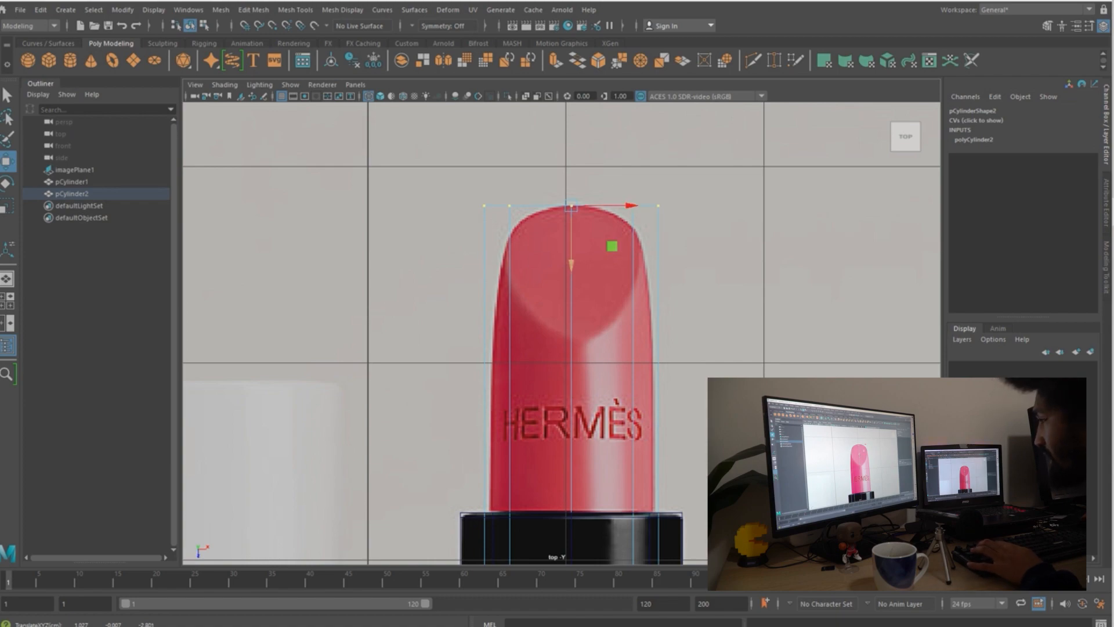
- Rotate the end vertices about the X axis to slant the lipstick's tip
key(e)
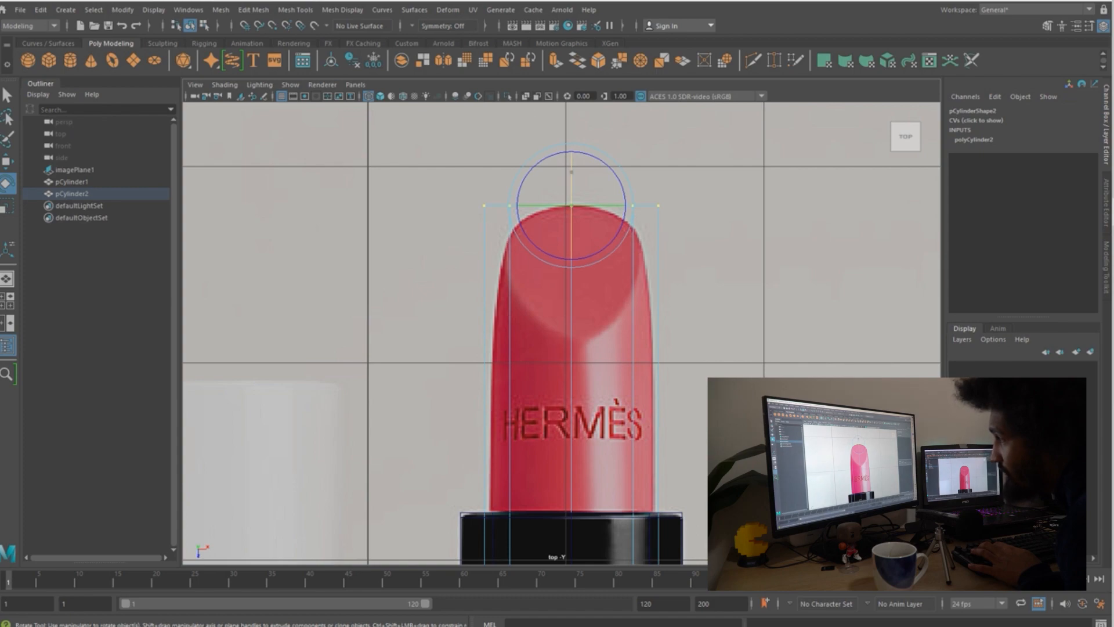
drag(571, 172, 571, 230)
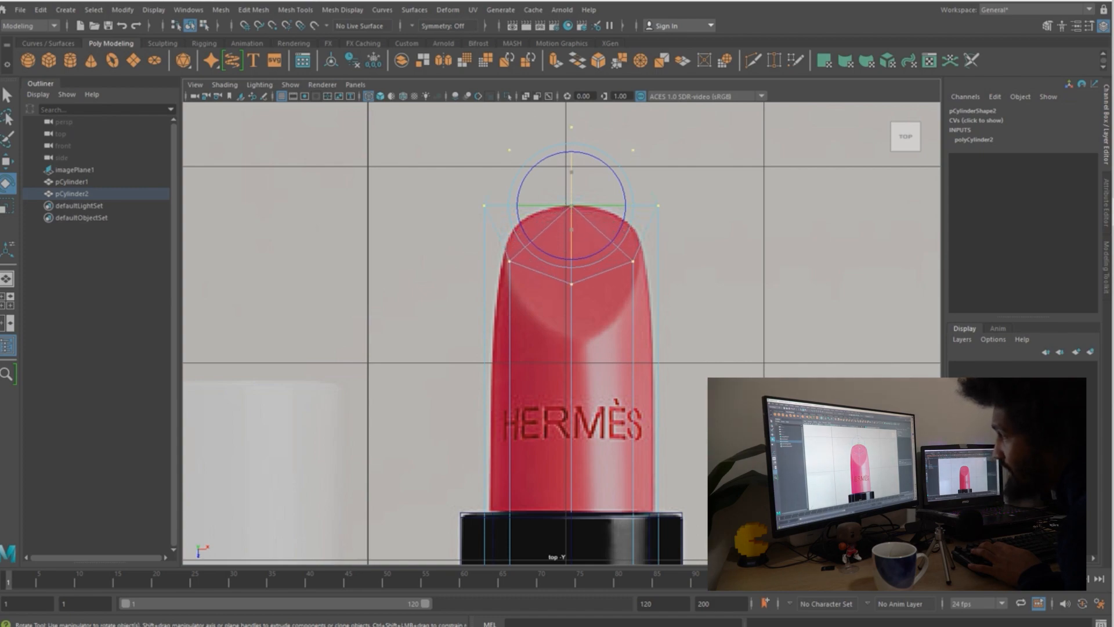
- Undo the last rotation of the bullet's end vertices, rotate them again about X to slant the tip, and return to object mode
key(ctrl+z)
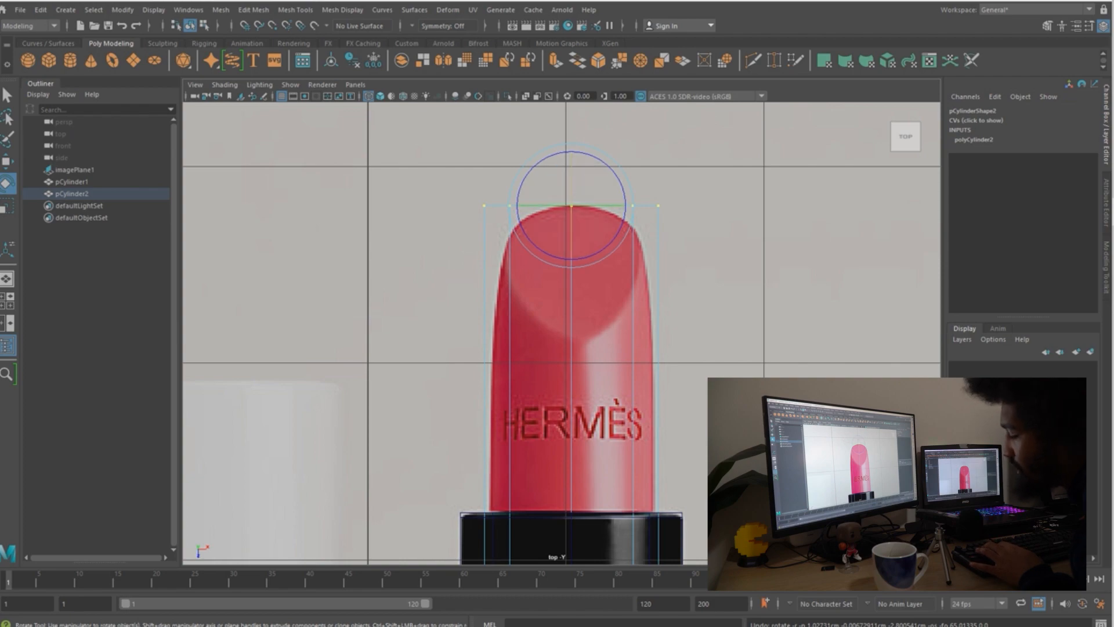
drag(571, 181, 571, 236)
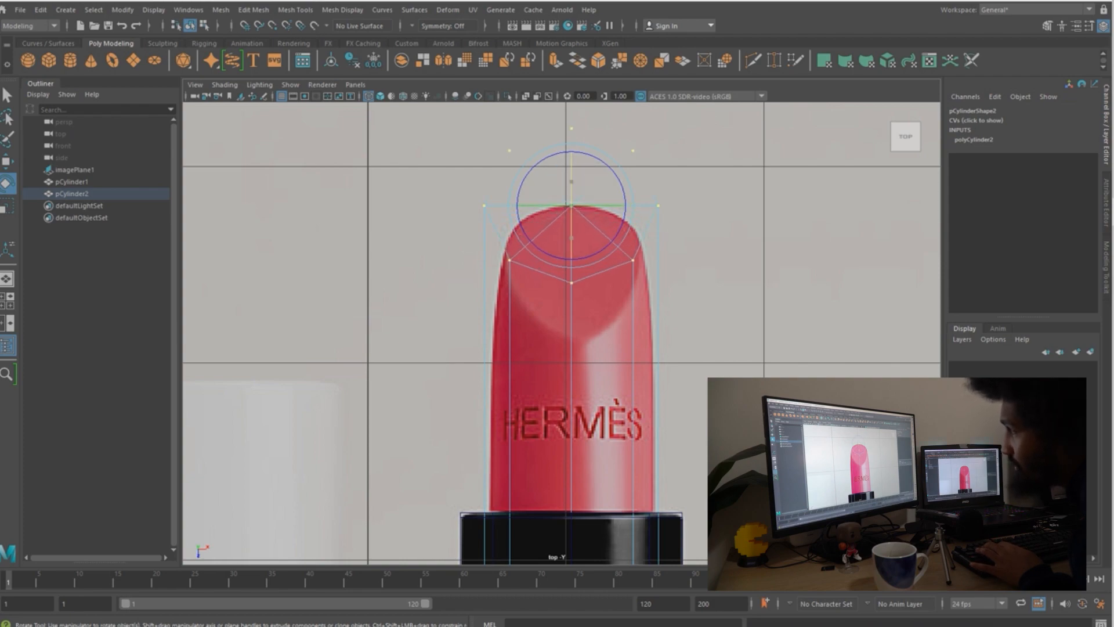
key(q)
right_drag(567, 230, 634, 216)
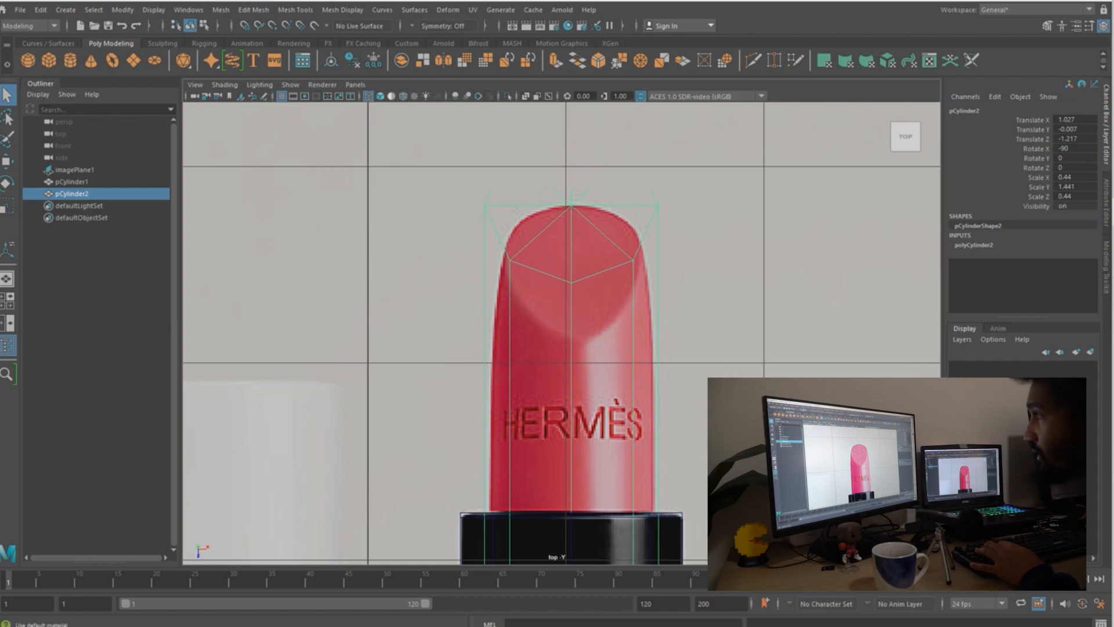
- Show the model shaded in perspective view and scale the bullet cylinder along Z to about 0.516 inside the tube
click(380, 96)
alt+right_drag(562, 333, 441, 333)
alt+drag(442, 333, 452, 333)
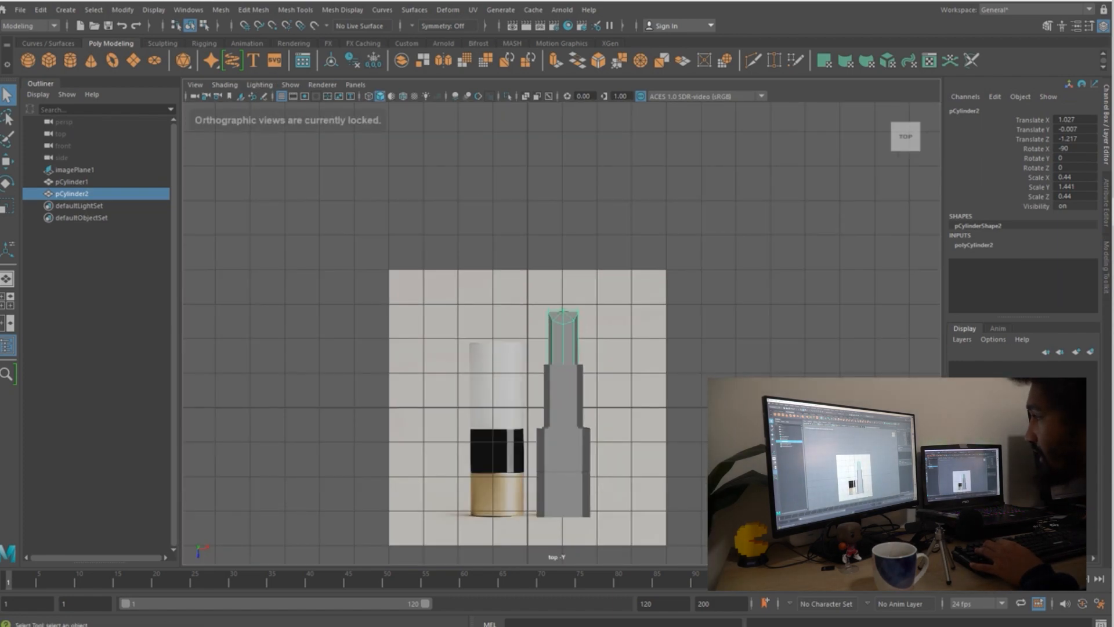
key(space)
drag(653, 316, 627, 405)
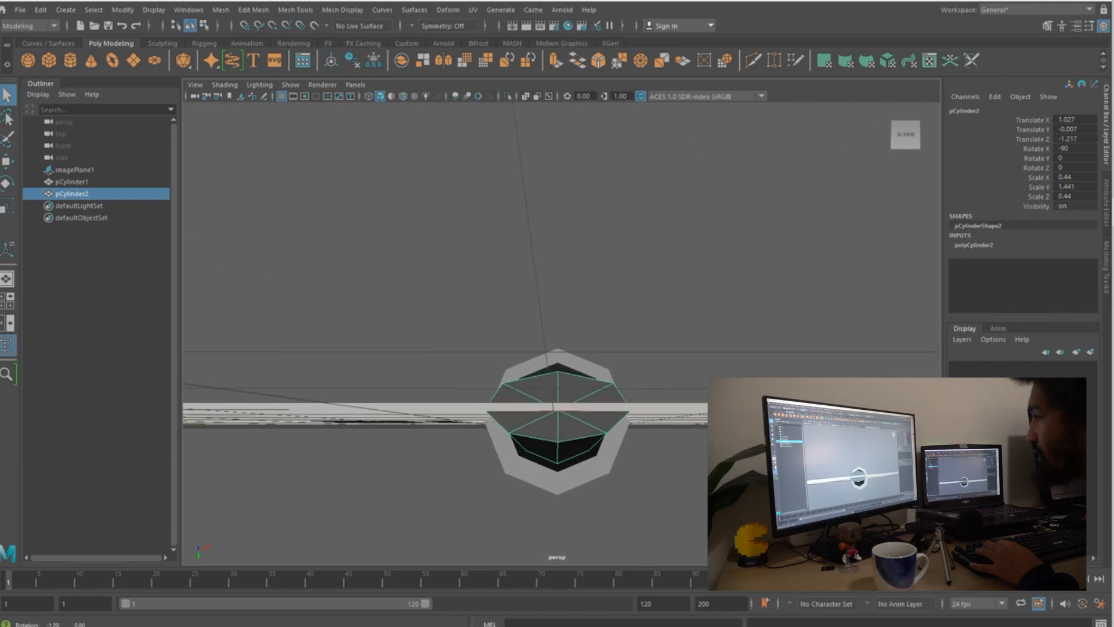
key(r)
drag(557, 469, 558, 479)
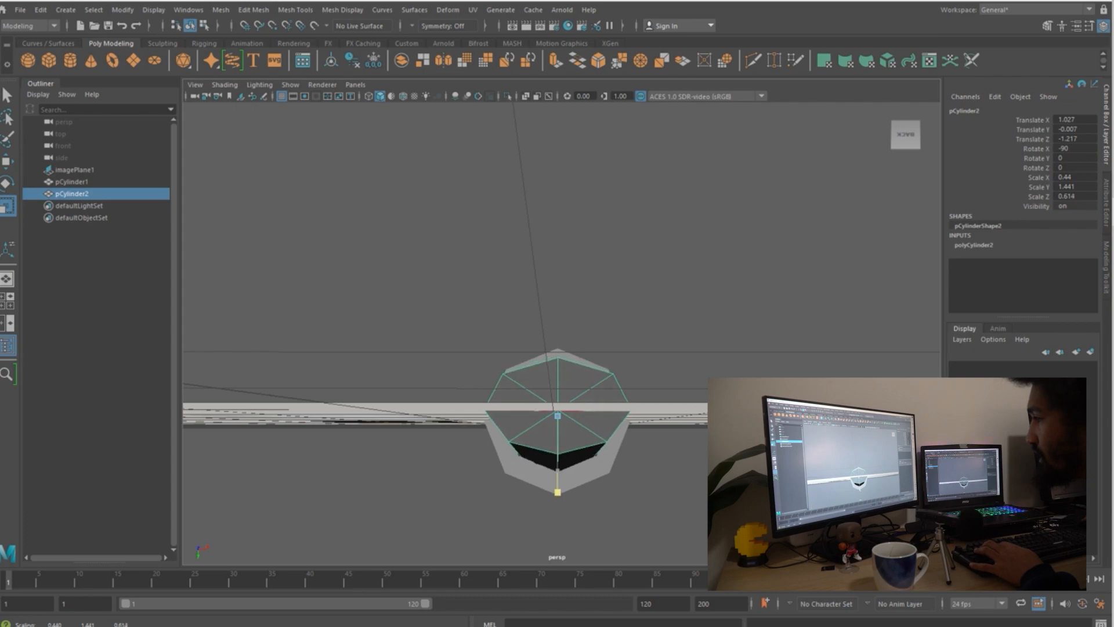
drag(558, 491, 558, 490)
mouse_move(557, 490)
alt+mouse_down()
mouse_move(565, 526)
mouse_move(572, 487)
mouse_move(557, 468)
mouse_move(560, 504)
mouse_move(558, 464)
mouse_move(559, 482)
alt+mouse_up()
key(q)
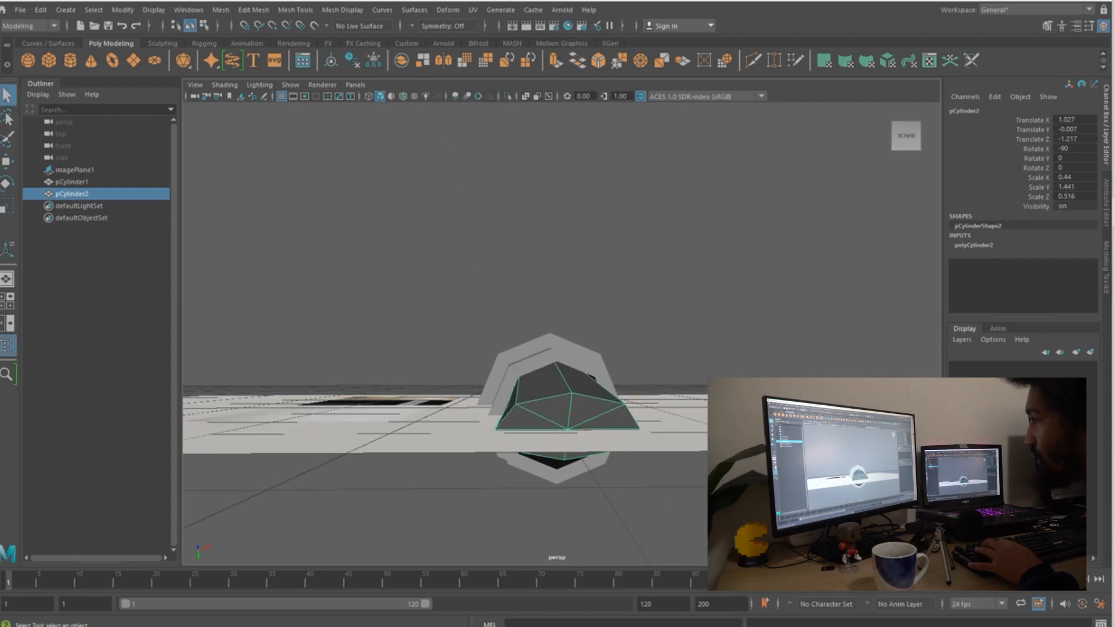
- Insert edge loops on the bullet just behind the slanted tip and near the tube opening, and display the bullet smoothed
right_click(558, 292)
right_drag(559, 292, 618, 275)
alt+drag(618, 275, 612, 406)
key(3)
key(1)
key(space)
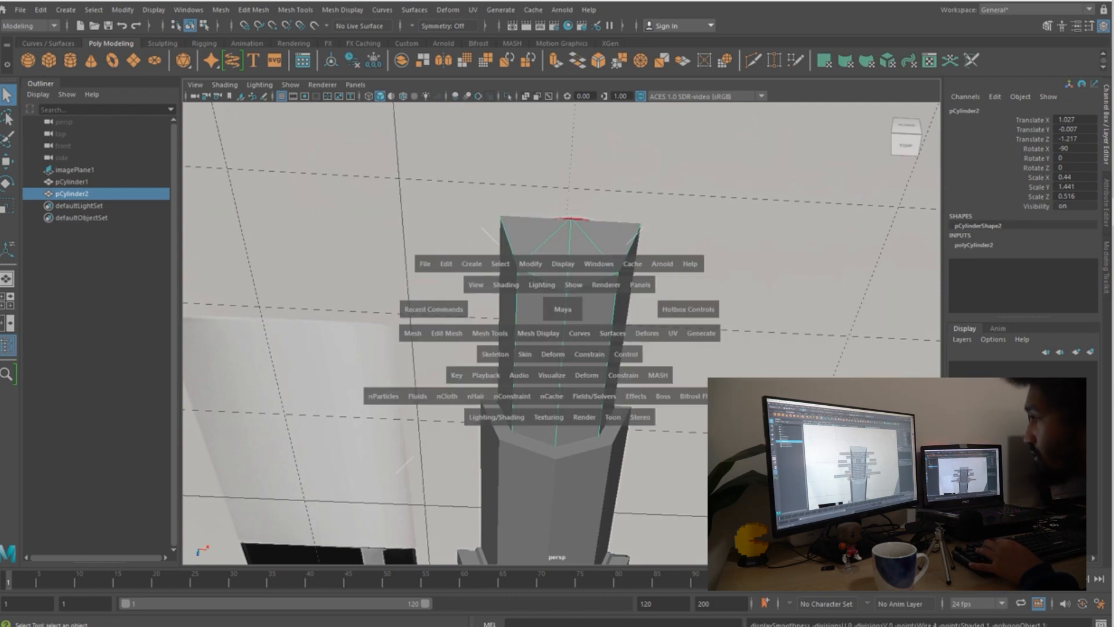
drag(490, 334, 516, 426)
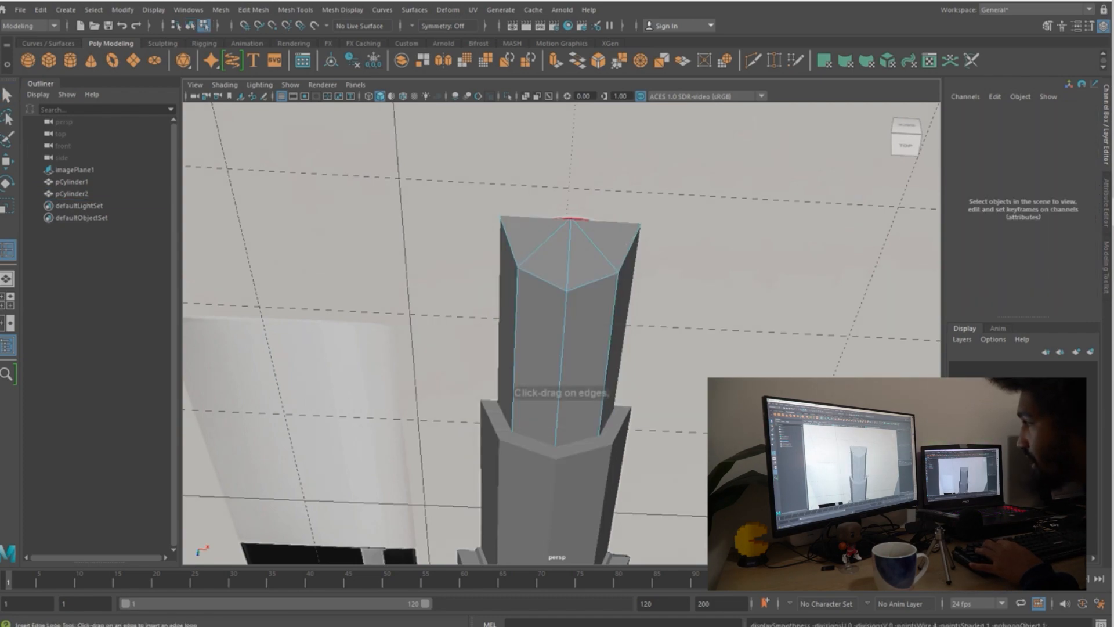
click(567, 296)
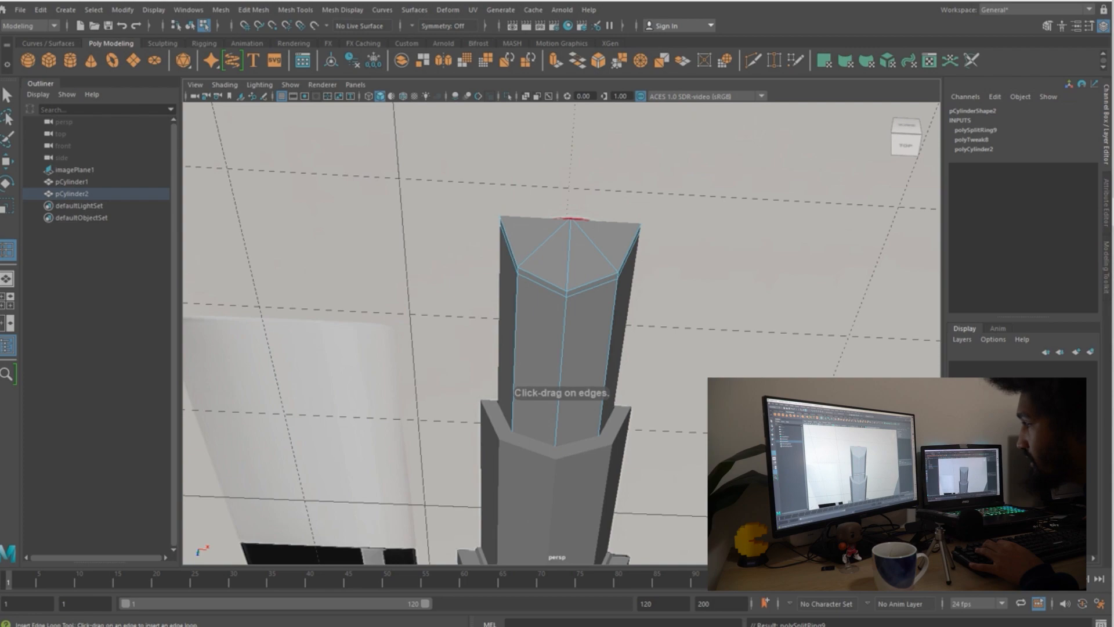
click(556, 447)
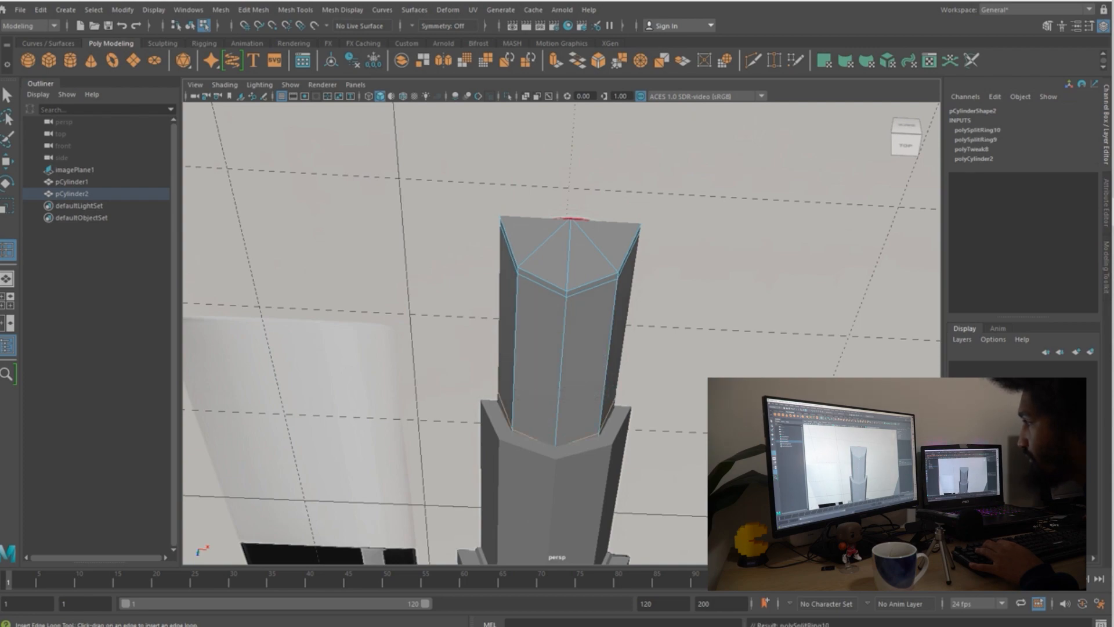
key(3)
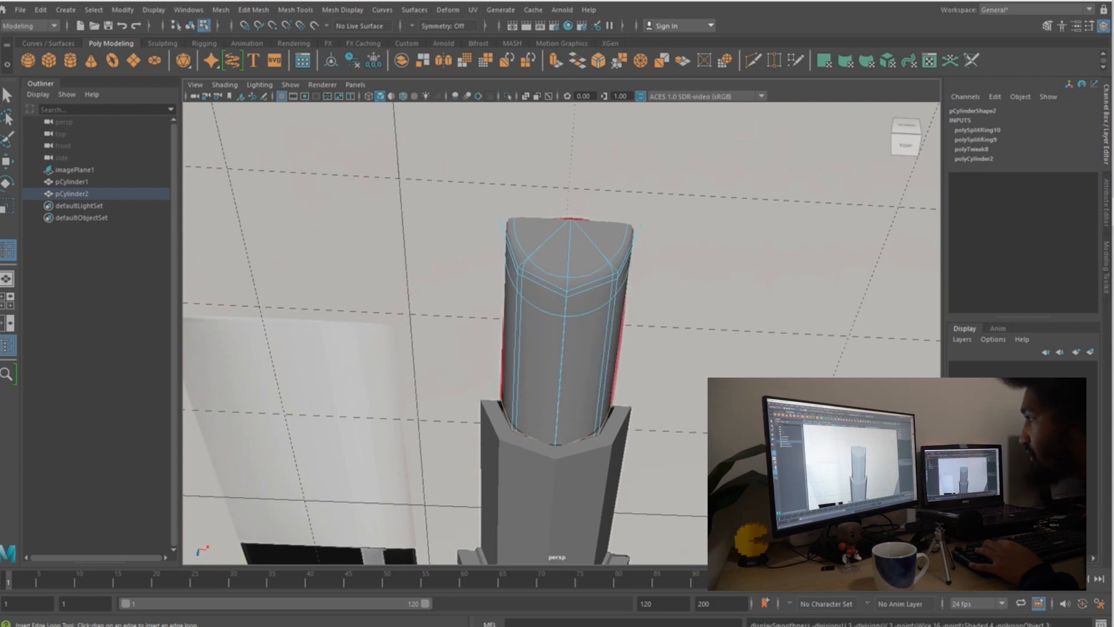
right_drag(549, 281, 606, 261)
click(656, 265)
- Turn off the bullet's smooth preview and adjust the position of the edge-loop vertices just behind its slanted tip
scroll(562, 333, down, 3)
alt+drag(561, 334, 621, 476)
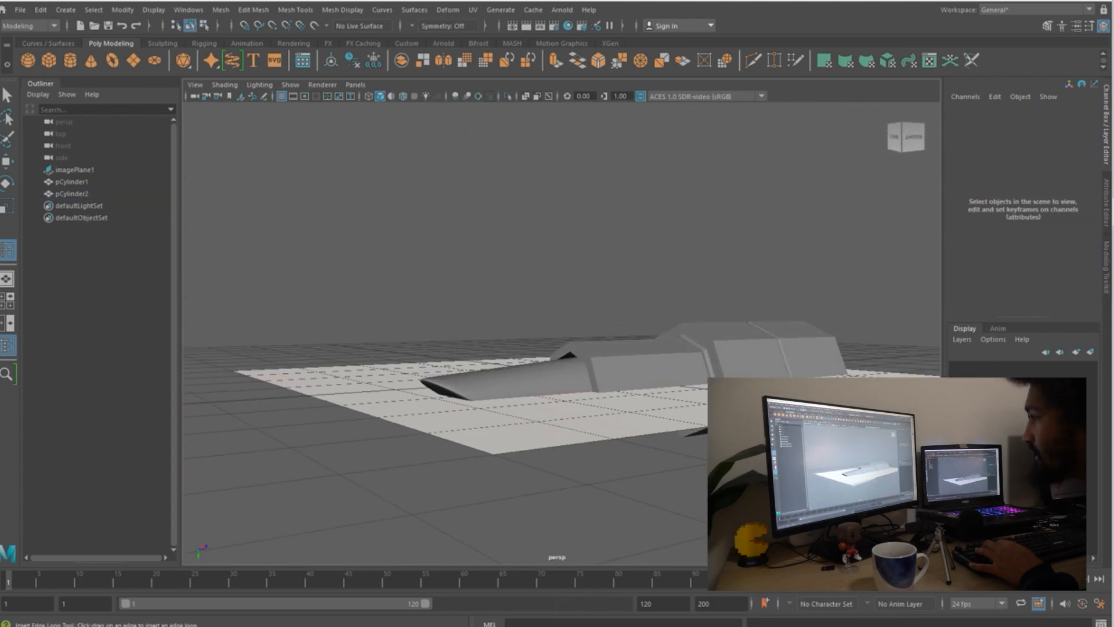
click(505, 377)
scroll(562, 333, up, 3)
alt+middle_drag(505, 377, 578, 357)
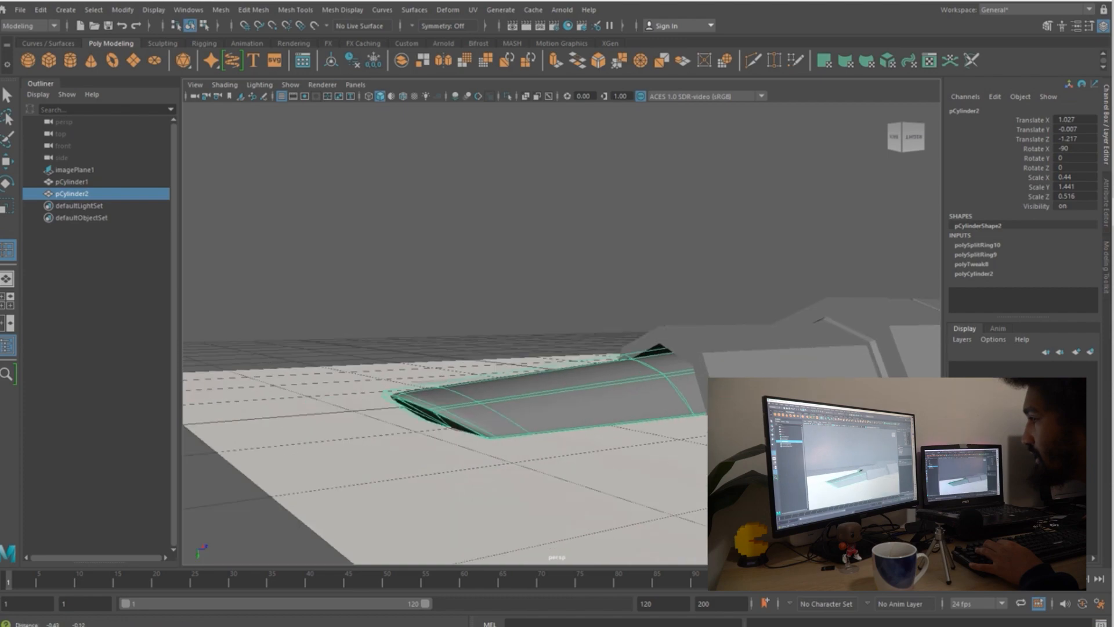
scroll(562, 333, up, 4)
alt+middle_drag(511, 441, 601, 372)
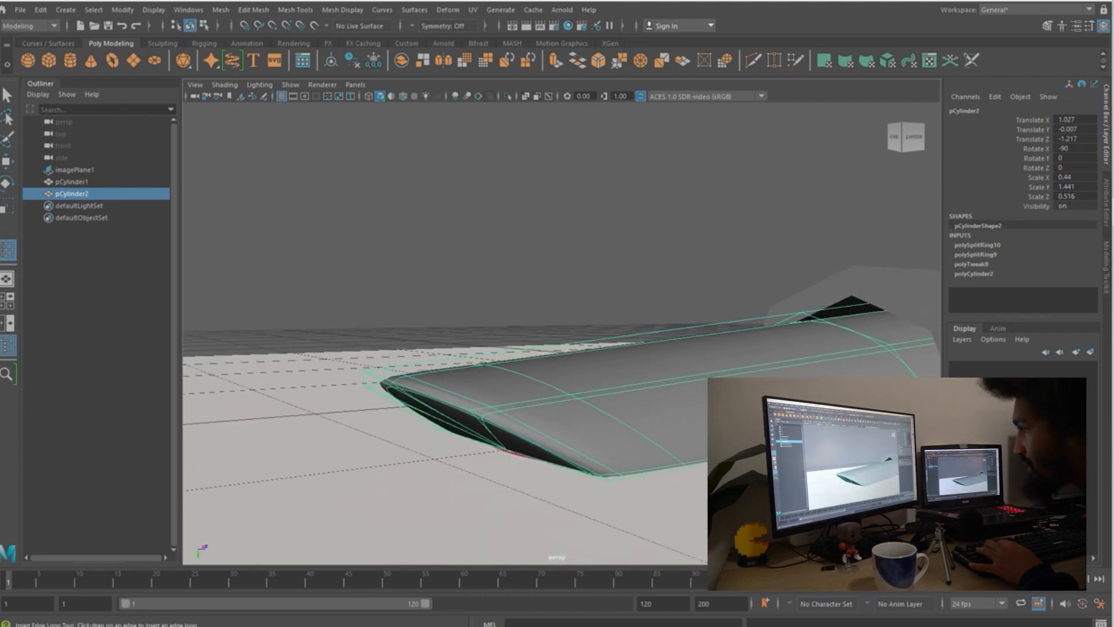
key(1)
key(q)
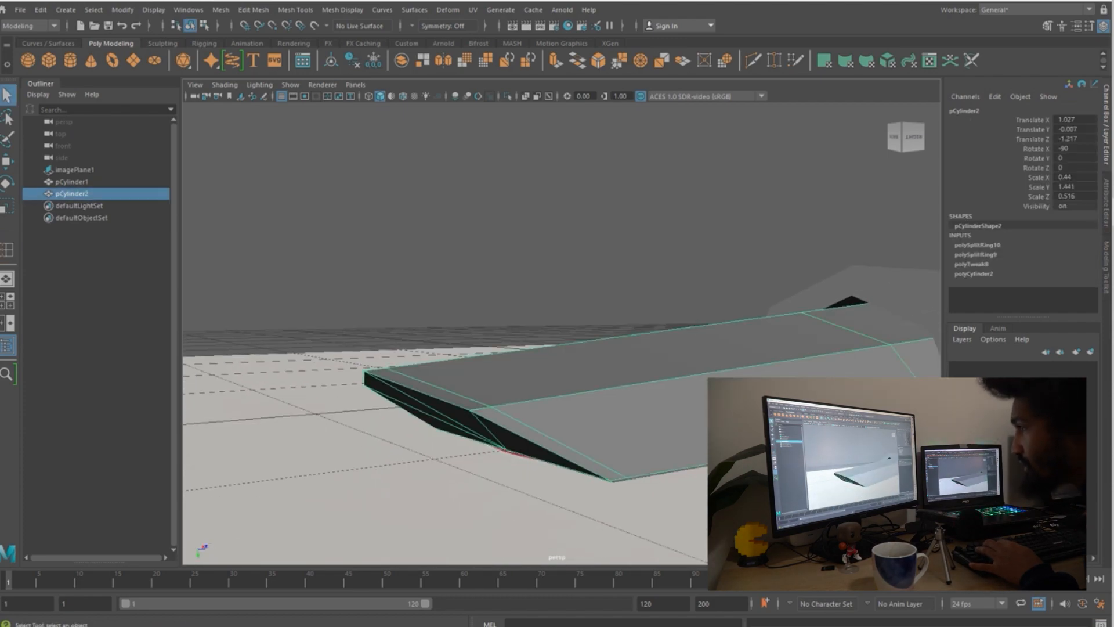
right_drag(398, 293, 337, 291)
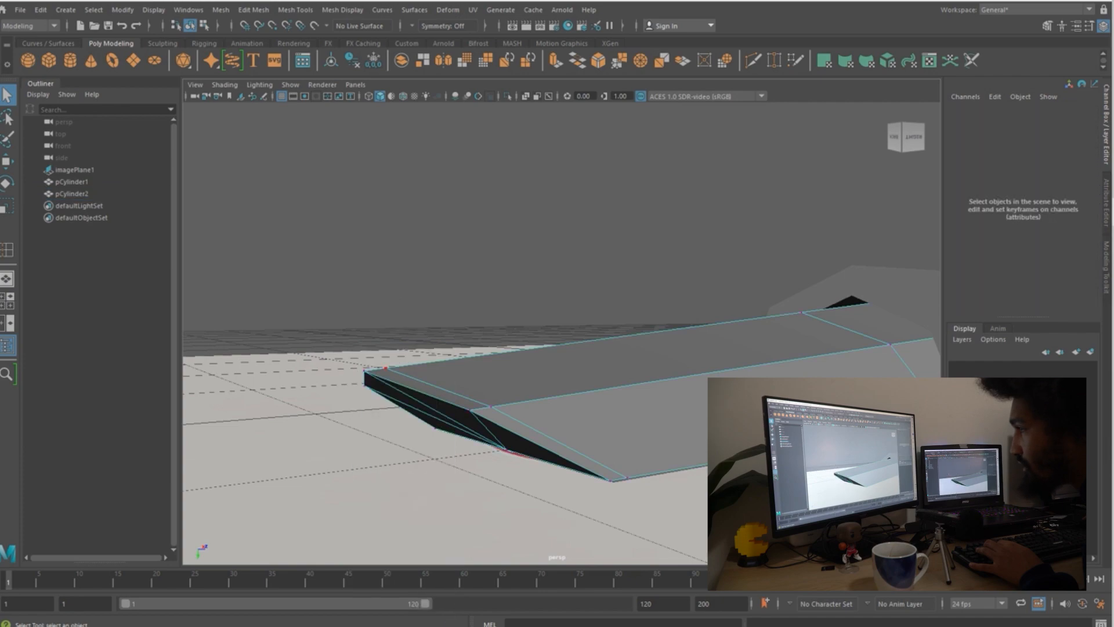
click(386, 368)
alt+drag(491, 406, 580, 435)
key(w)
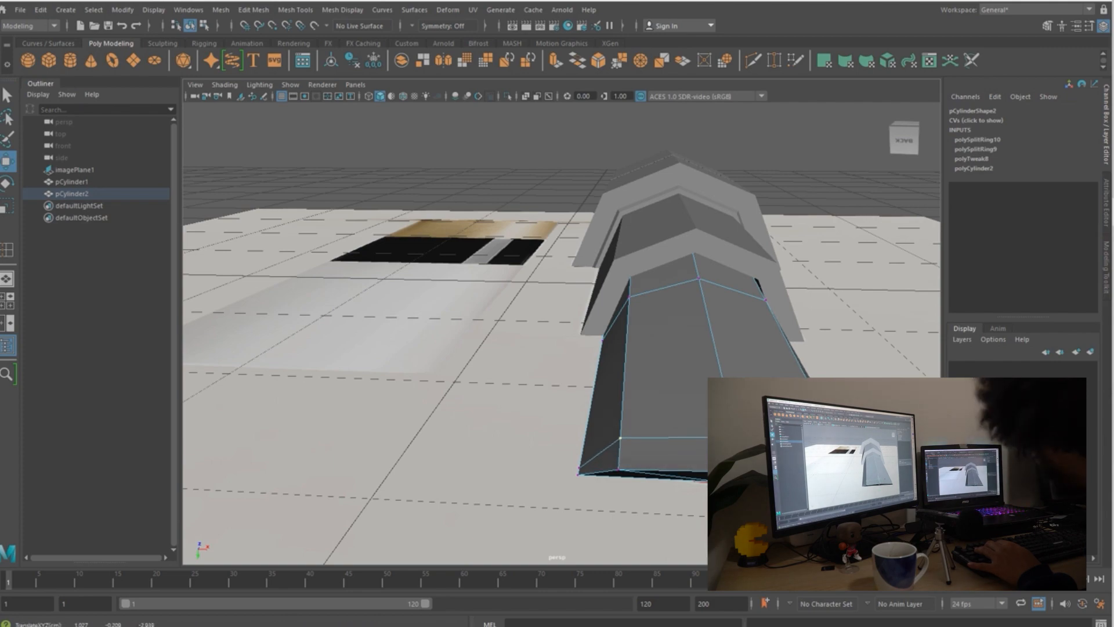
- Display the bullet smoothed, return to object mode, and inspect the whole lipstick against the reference image
key(3)
alt+drag(557, 348, 426, 351)
click(450, 291)
right_drag(450, 290, 560, 261)
click(560, 261)
scroll(560, 260, down, 2)
alt+drag(561, 261, 580, 325)
scroll(609, 383, up, 1)
scroll(609, 383, down, 3)
- Assign a new Blinn material to the stepped lipstick case
click(630, 394)
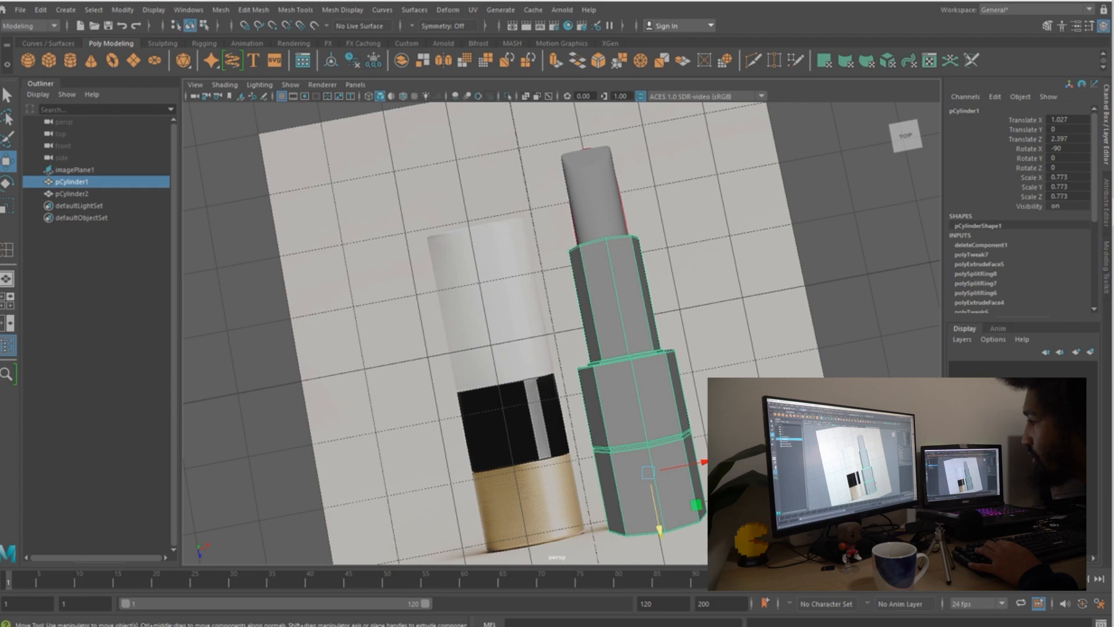
key(space)
drag(640, 410, 639, 376)
key(space)
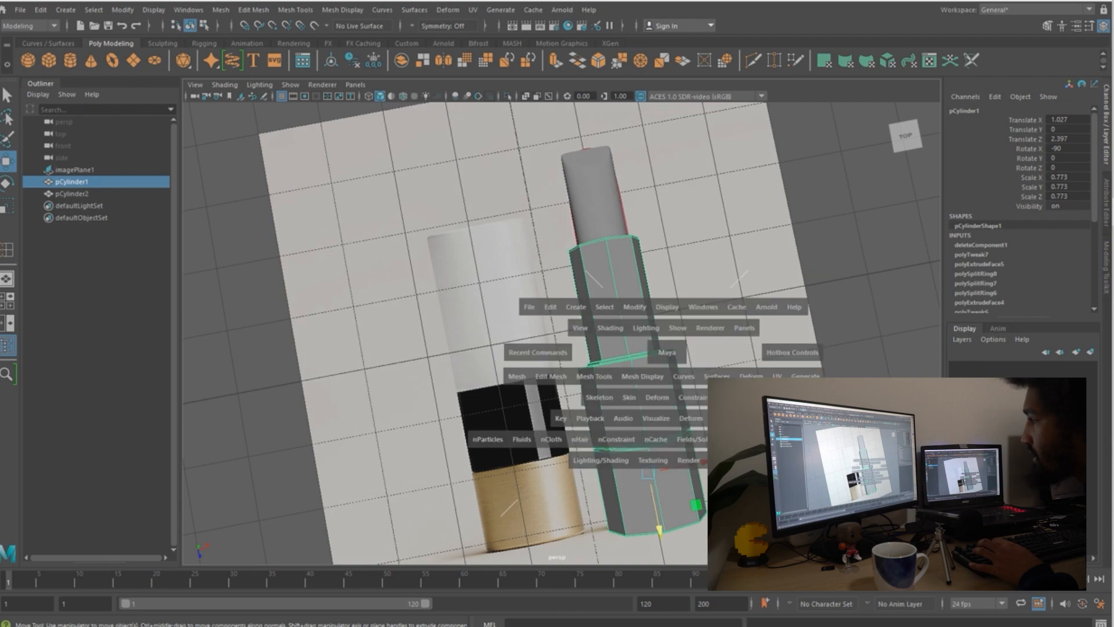
right_click(632, 292)
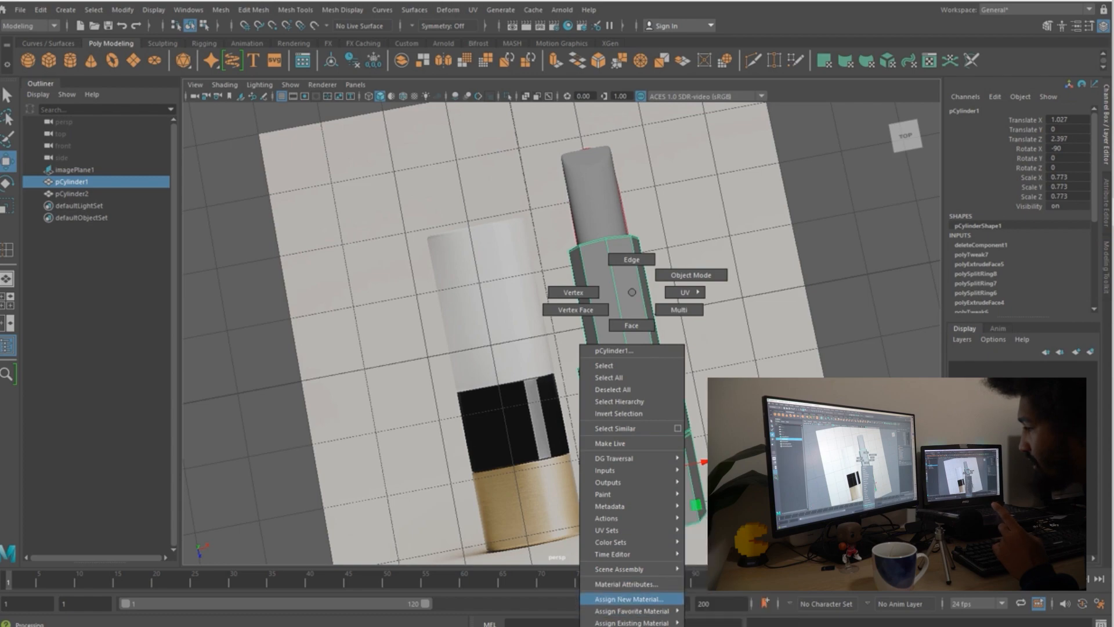
mouse_move(632, 622)
click(630, 599)
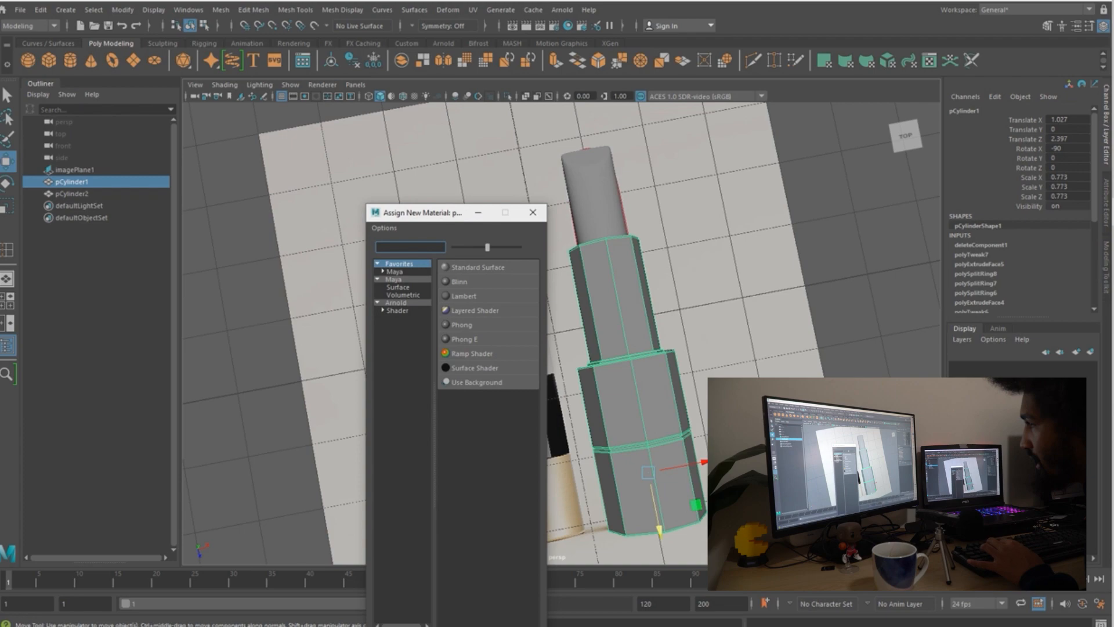
click(459, 281)
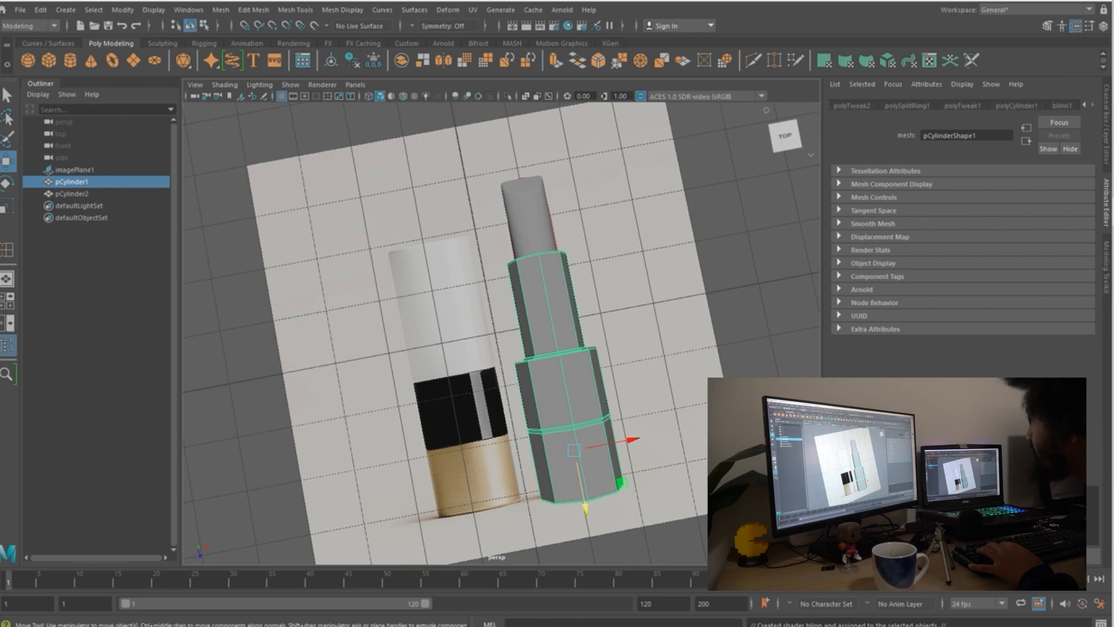
- Darken the case material's colour to a near-black grey with a value slightly above 0
click(943, 239)
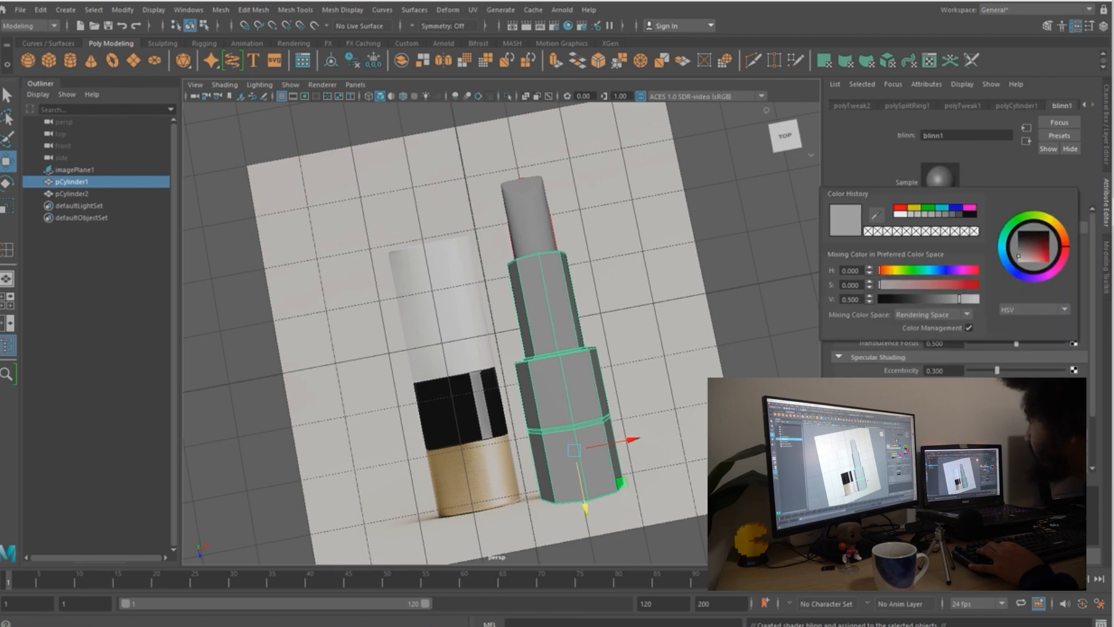
drag(960, 299, 879, 299)
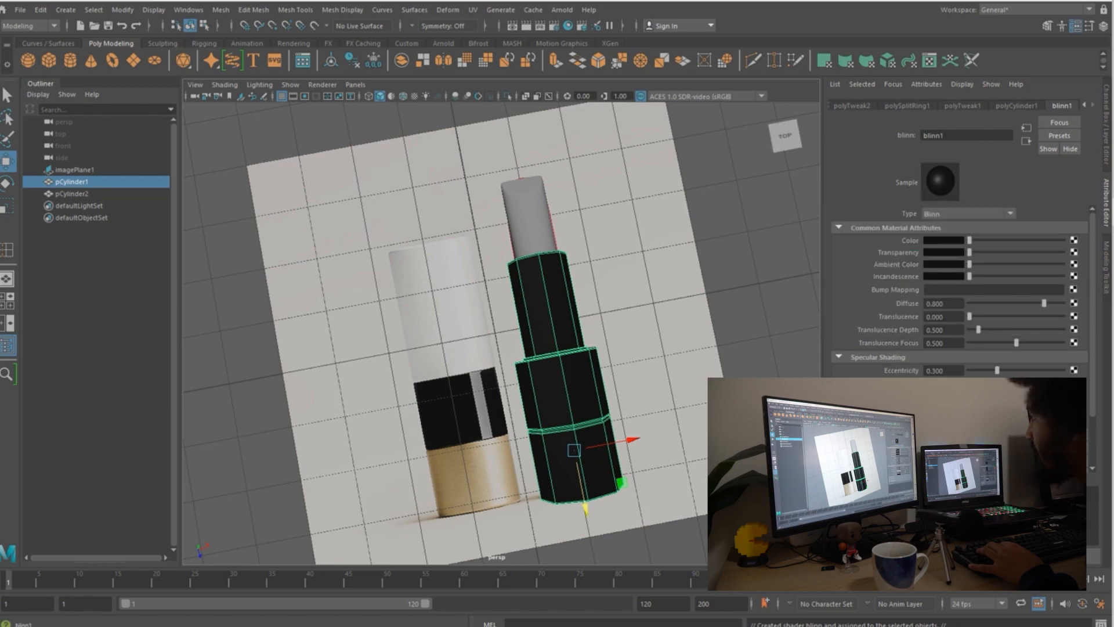
click(943, 240)
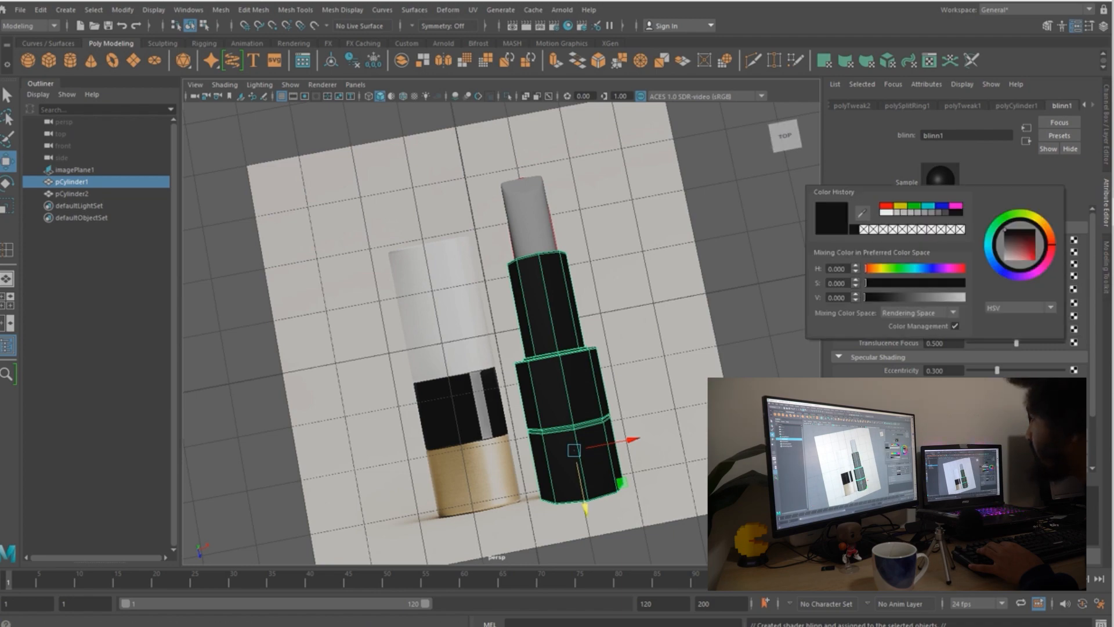
drag(866, 297, 875, 297)
click(696, 261)
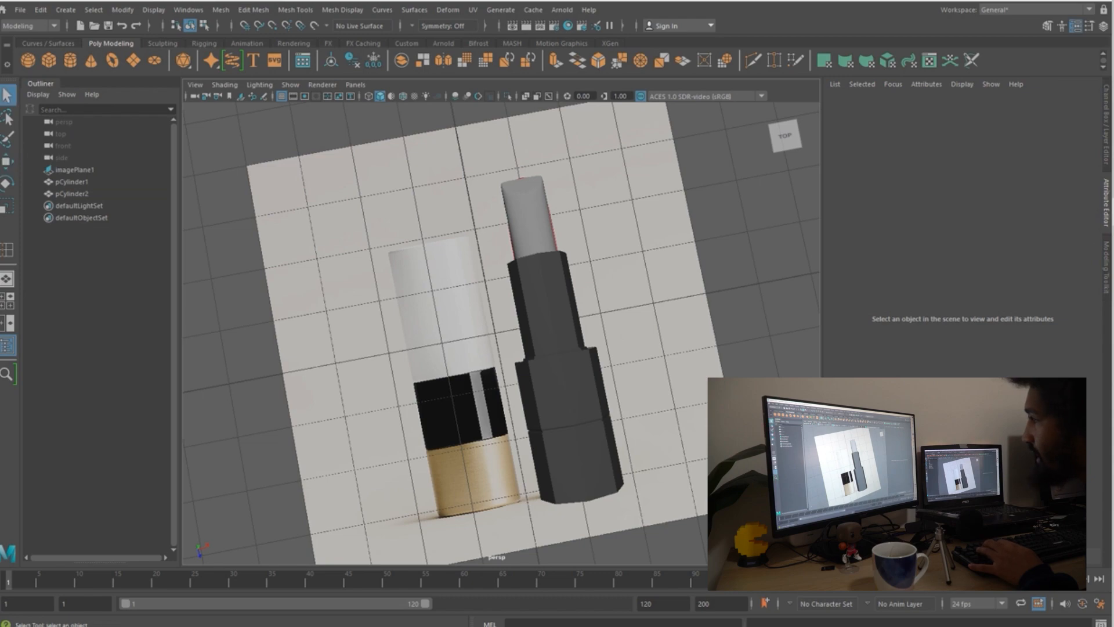
- Assign a new Blinn material to the lipstick bullet
click(527, 216)
right_drag(522, 212, 517, 519)
click(459, 282)
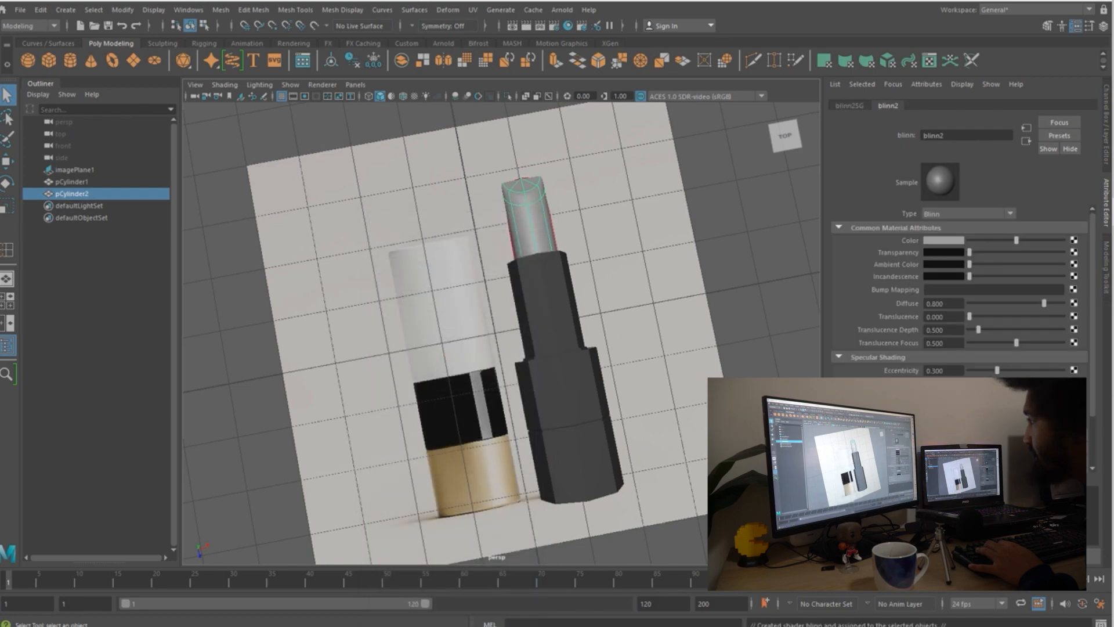
- Set the bullet material's colour to pinkish purple with hue about 295.38, saturation 0.545 and value 0.500
click(944, 240)
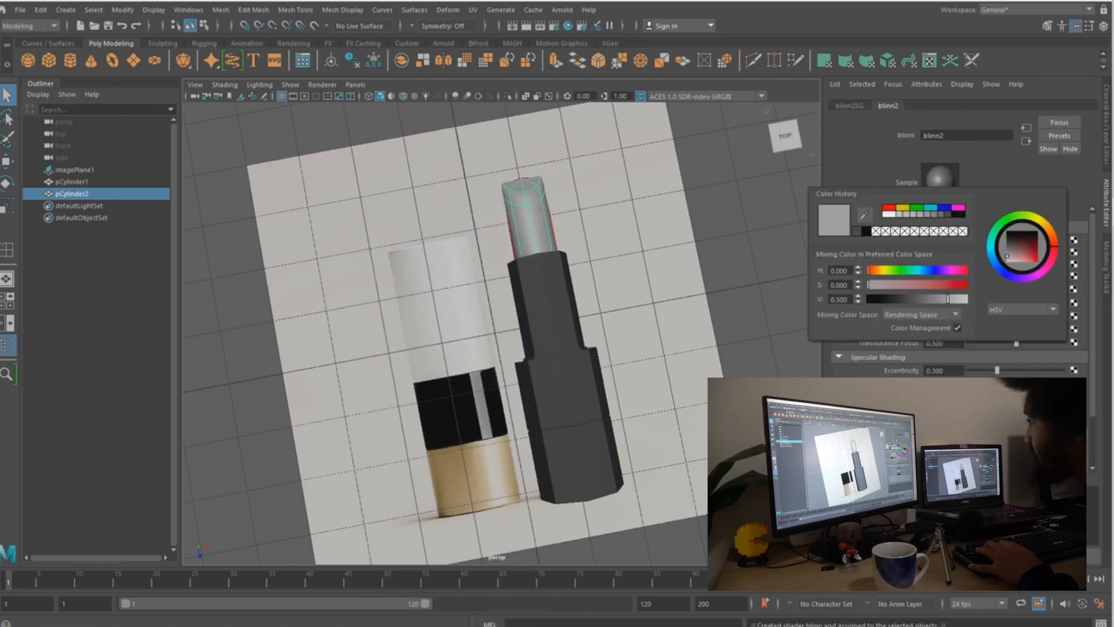
drag(869, 285, 924, 284)
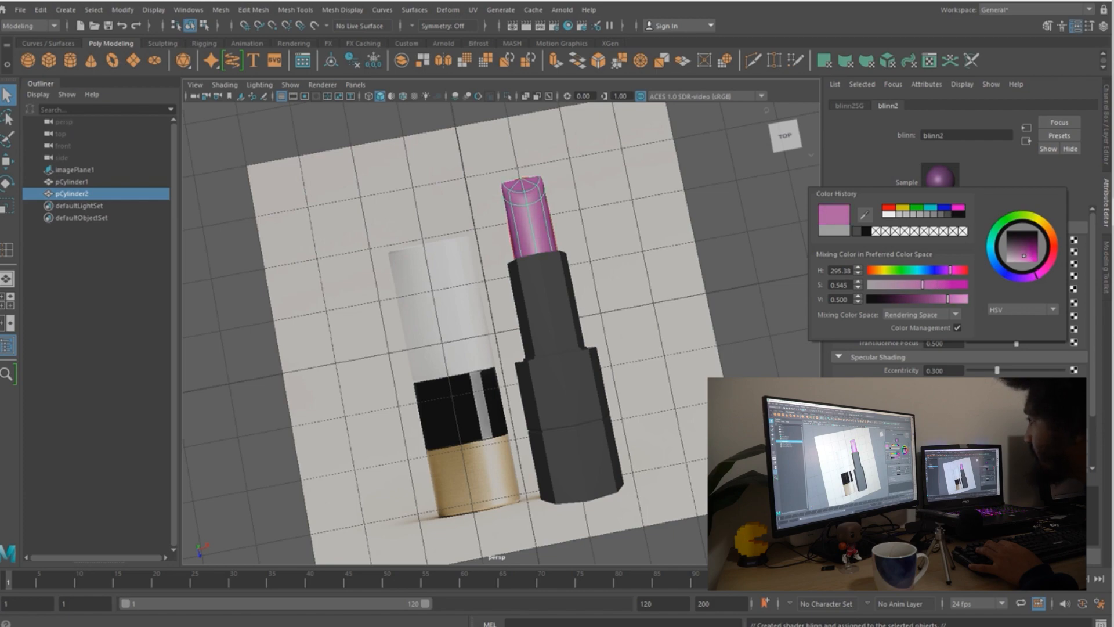
click(668, 232)
alt+drag(581, 349, 546, 331)
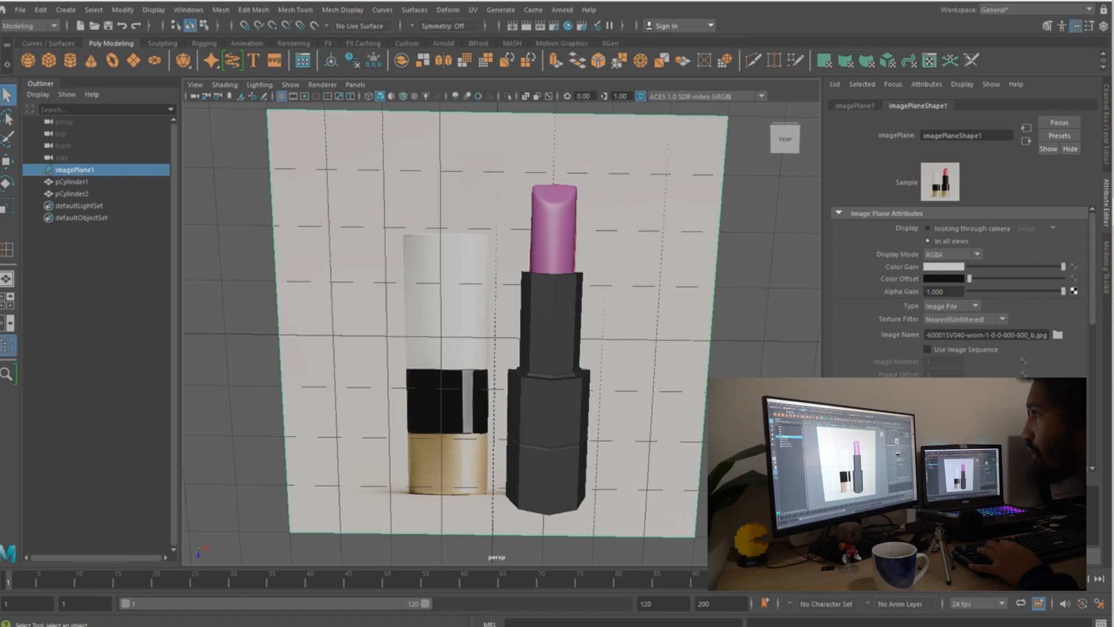
- Create a new polygon cylinder at the centre of the grid
click(65, 10)
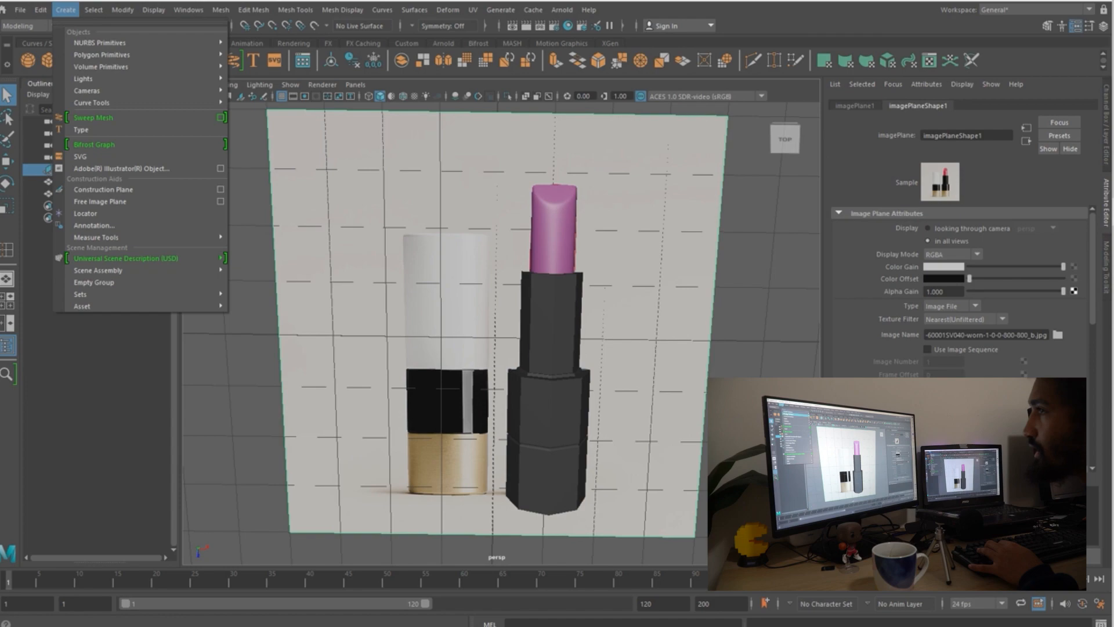
mouse_move(101, 55)
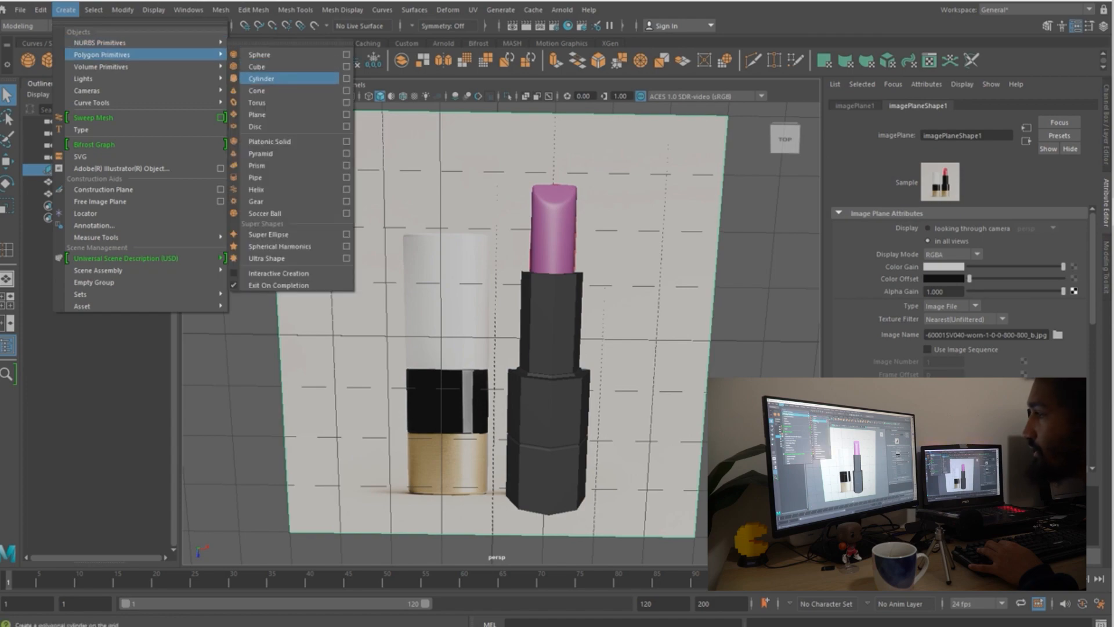
click(261, 79)
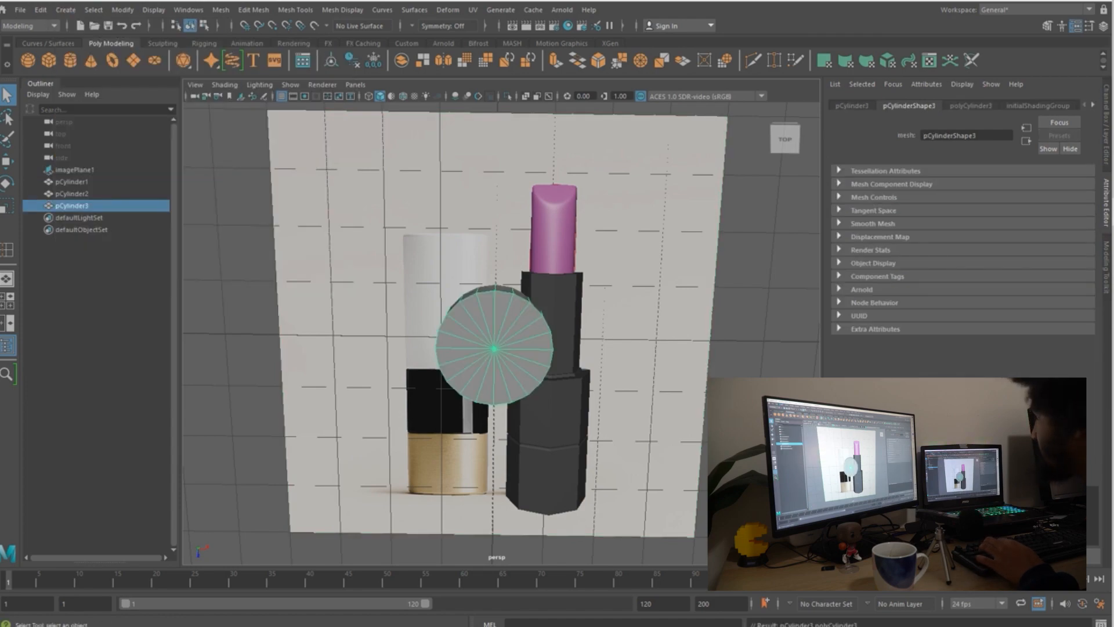
key(ctrl+a)
key(ctrl+a)
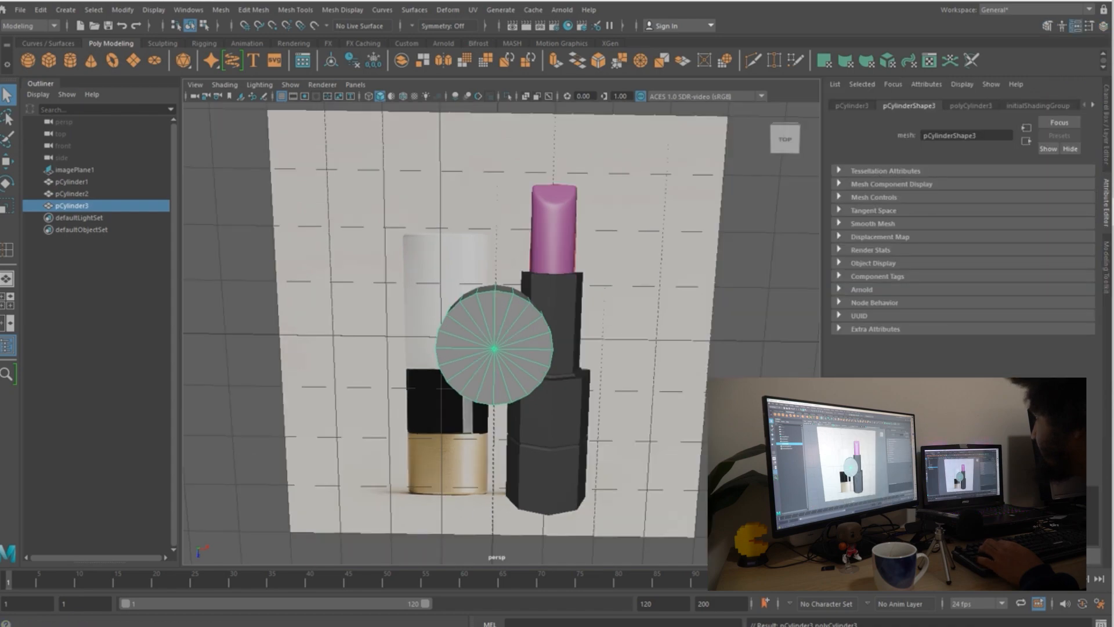
- Set the new cylinder's Subdivisions Axis to 8
key(ctrl+a)
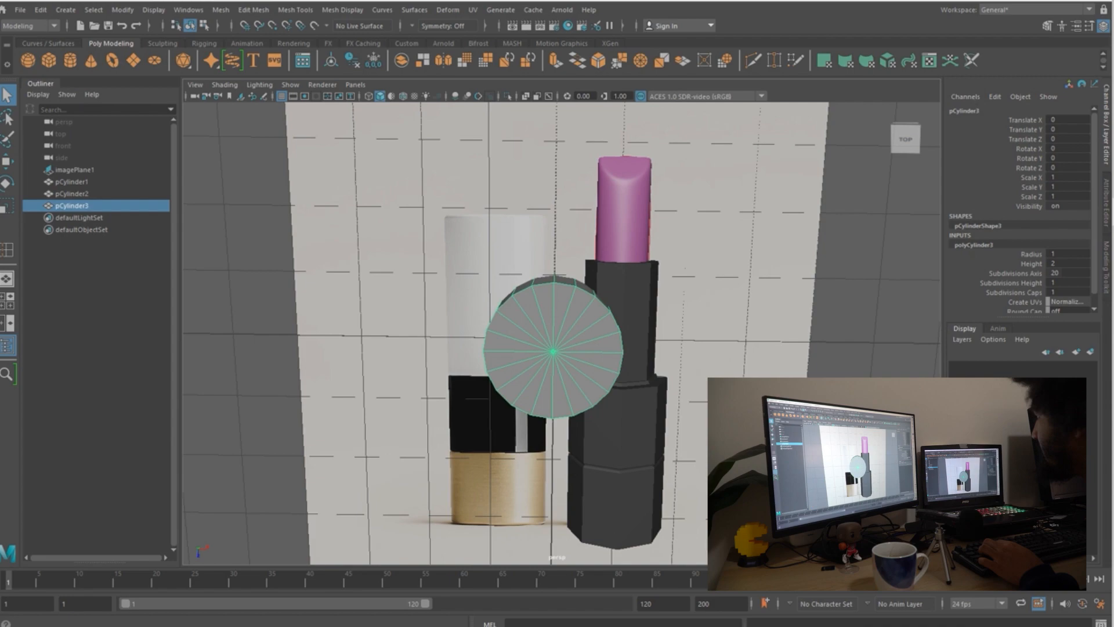
text(8)
key(Return)
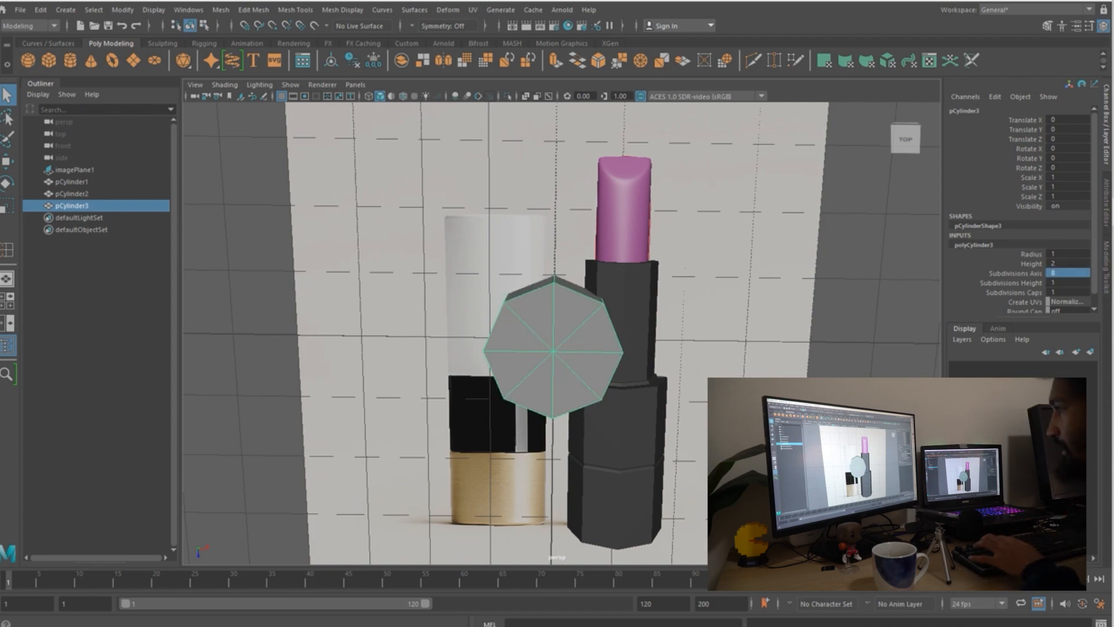
- Rotate the eight-sided cylinder to Rotate X -90 so it lies along the lipstick's length
key(e)
drag(553, 369, 553, 293)
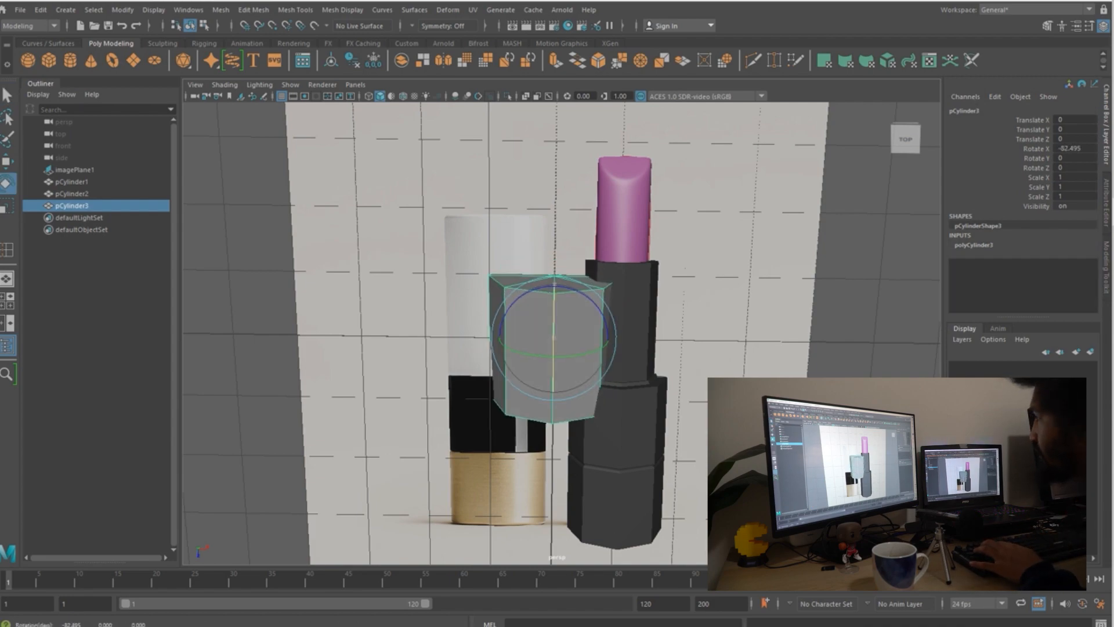
click(1074, 149)
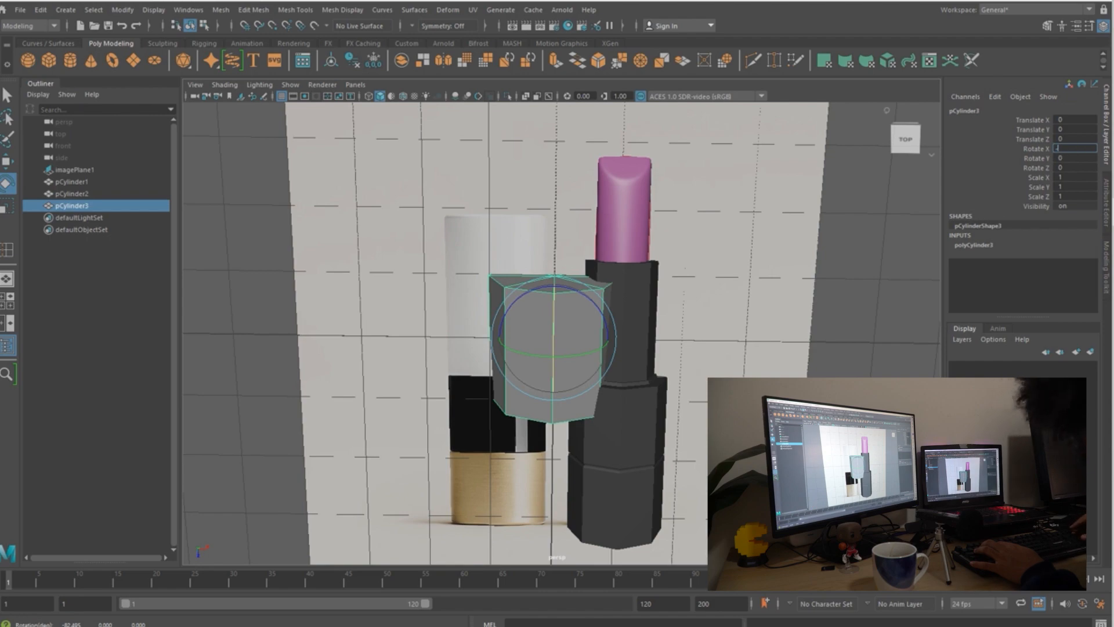
text(-90)
key(Return)
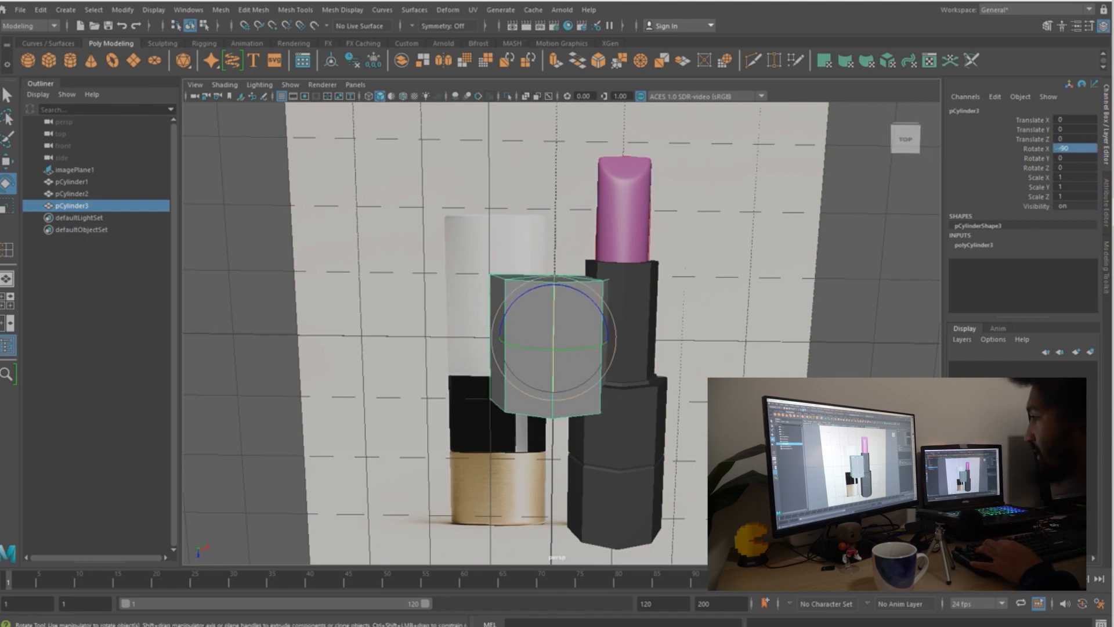
- Snap the cylinder to the centre of the lipstick case's base, at Translate X 1.027 and Translate Z 3.17
alt+drag(557, 325, 557, 371)
key(4)
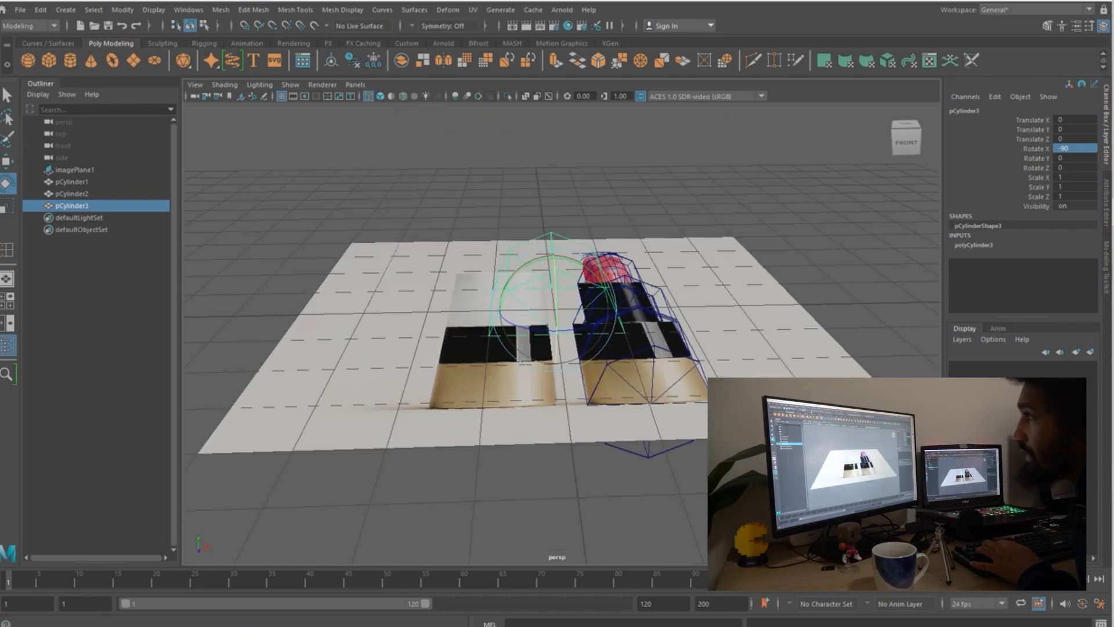
key(v)
key(w)
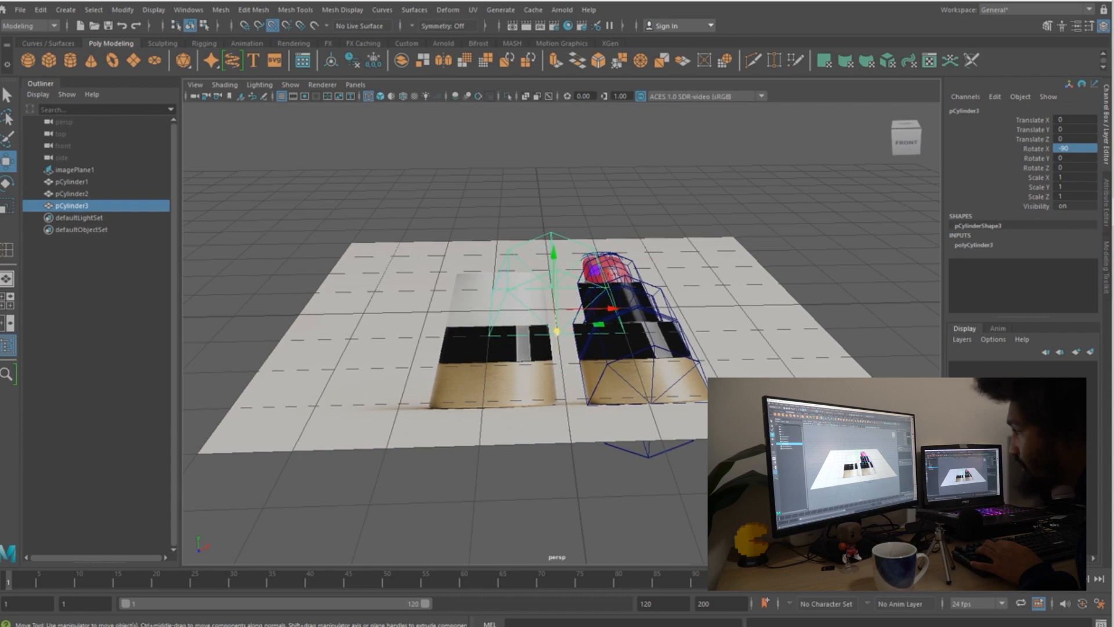
drag(557, 330, 636, 487)
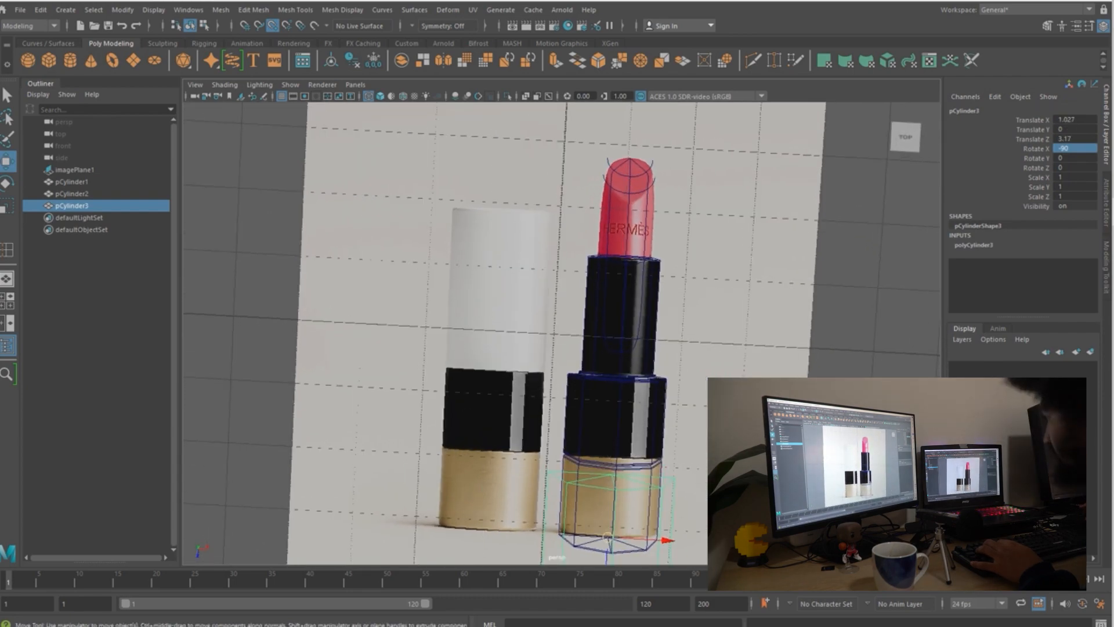
key(5)
scroll(561, 333, down, 4)
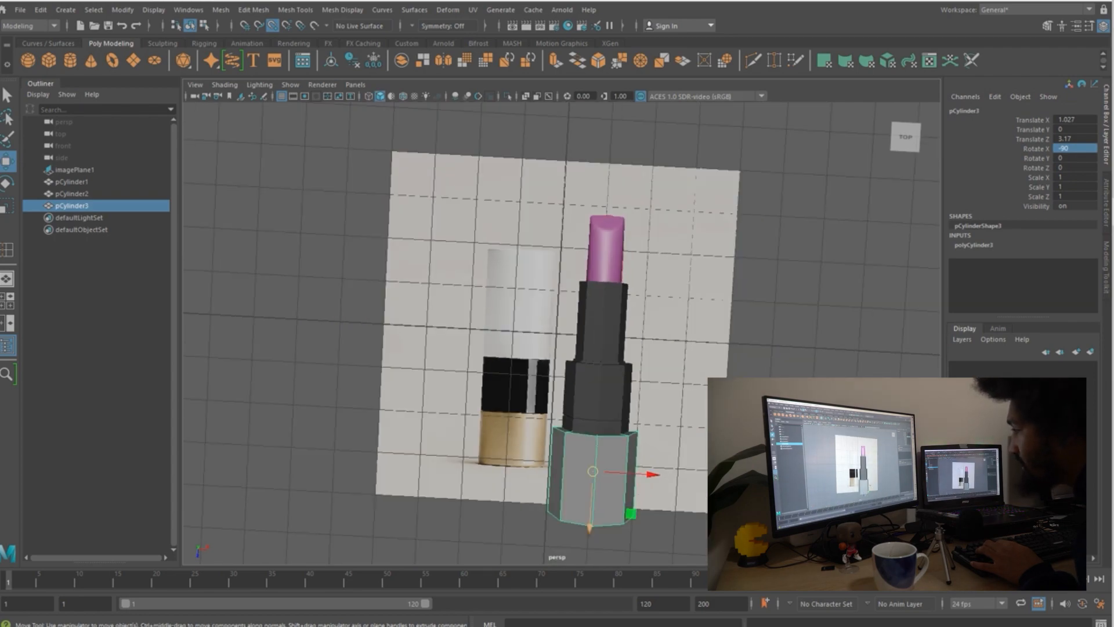
- Move the cylinder up over the bullet to Translate Z about -1.621 and scale it to about 0.783 in X and Z and 1.239 in Y
drag(589, 527, 590, 529)
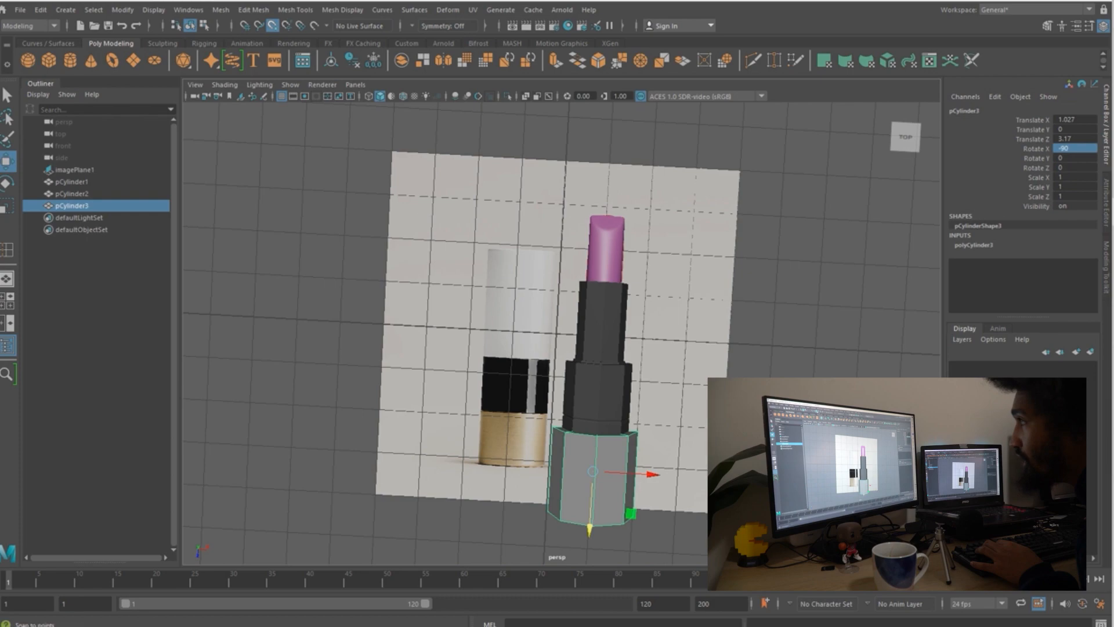
mouse_move(598, 374)
mouse_down()
mouse_move(603, 284)
mouse_move(598, 371)
mouse_up()
key(r)
drag(602, 312, 589, 312)
mouse_move(605, 257)
mouse_down()
mouse_move(606, 232)
mouse_move(605, 247)
mouse_up()
key(w)
drag(599, 371, 598, 325)
key(r)
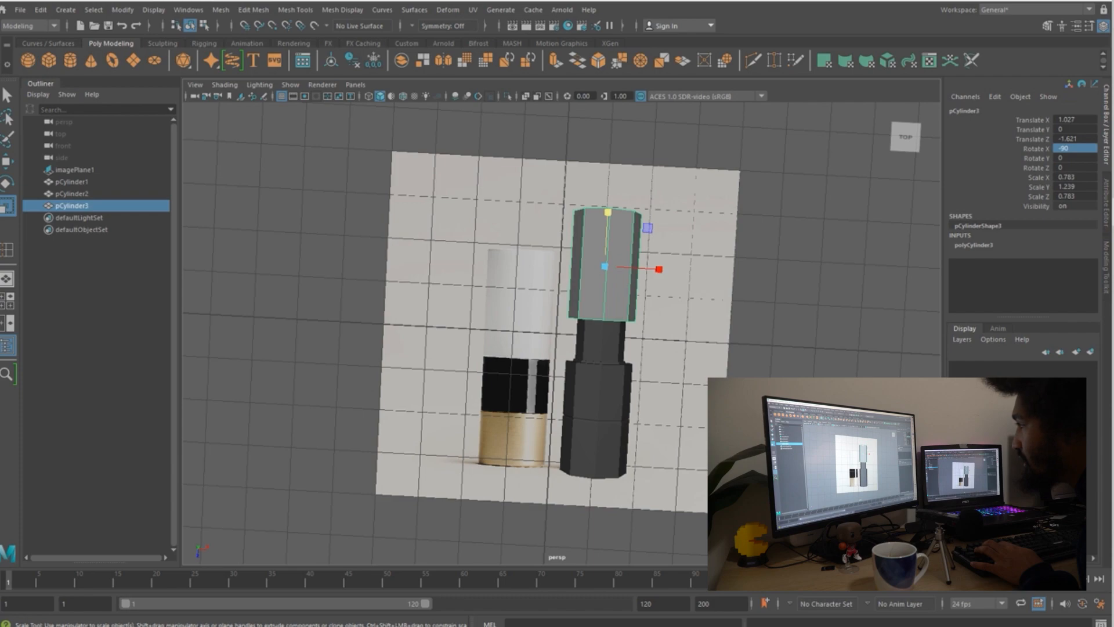
- Extend the cylinder's lower-end vertices down to the wide shoulder of the black case
right_drag(577, 292, 520, 292)
drag(551, 302, 658, 342)
key(w)
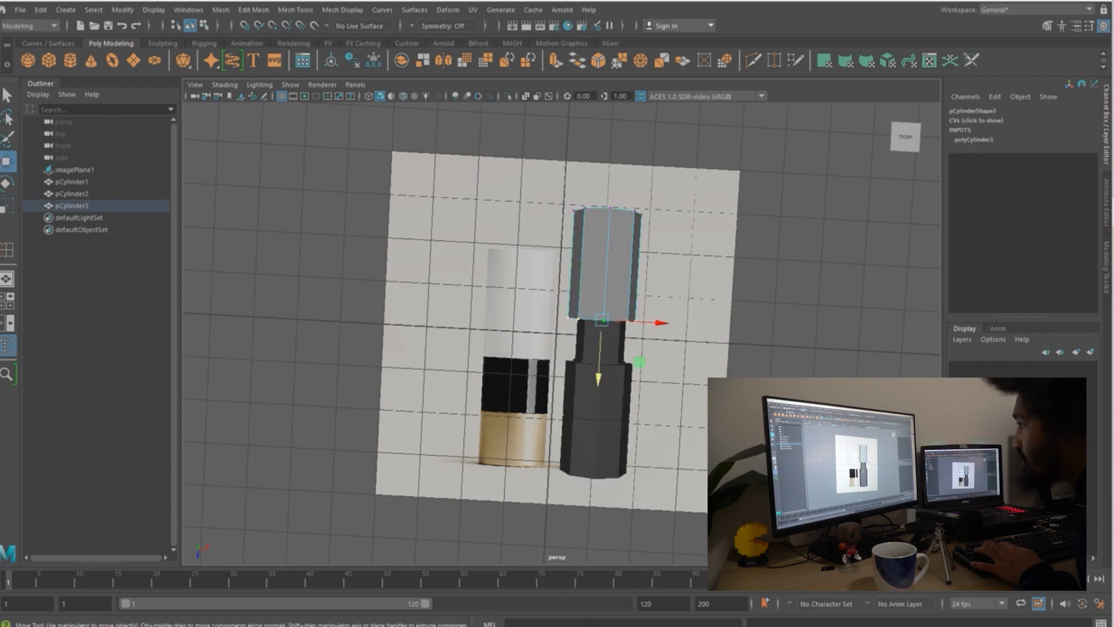
drag(598, 371, 596, 416)
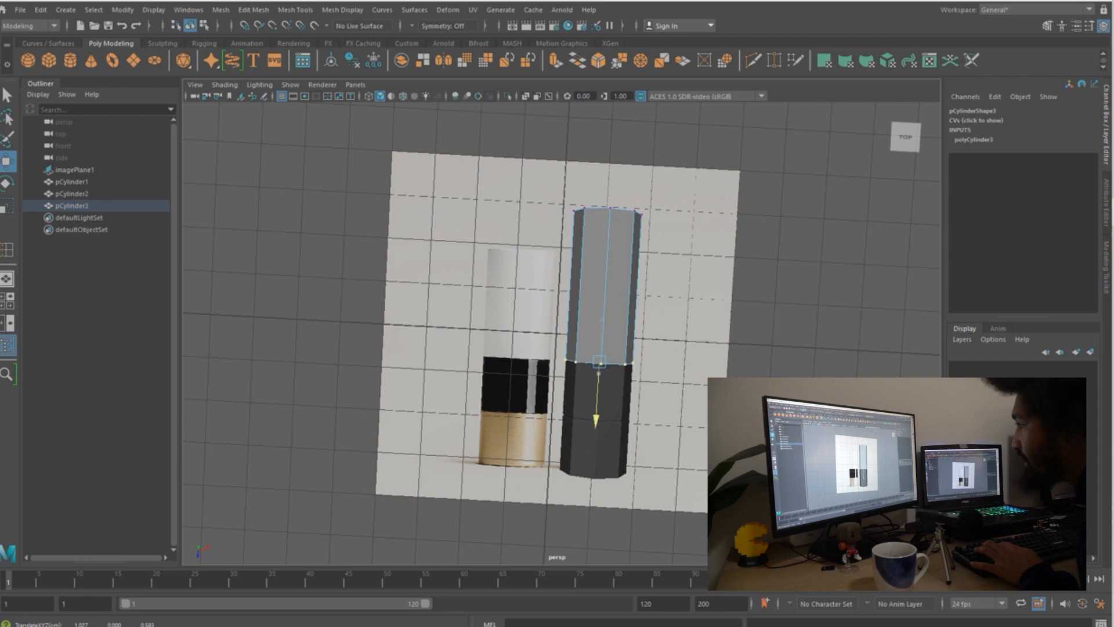
key(q)
right_drag(580, 293, 642, 273)
click(642, 273)
mouse_move(641, 273)
alt+mouse_down()
mouse_move(662, 246)
mouse_move(662, 275)
alt+mouse_up()
- Adjust the cylinder's top-end vertices along its length above the bullet and return to object mode
click(585, 235)
right_drag(585, 235, 526, 236)
alt+drag(527, 236, 603, 266)
key(w)
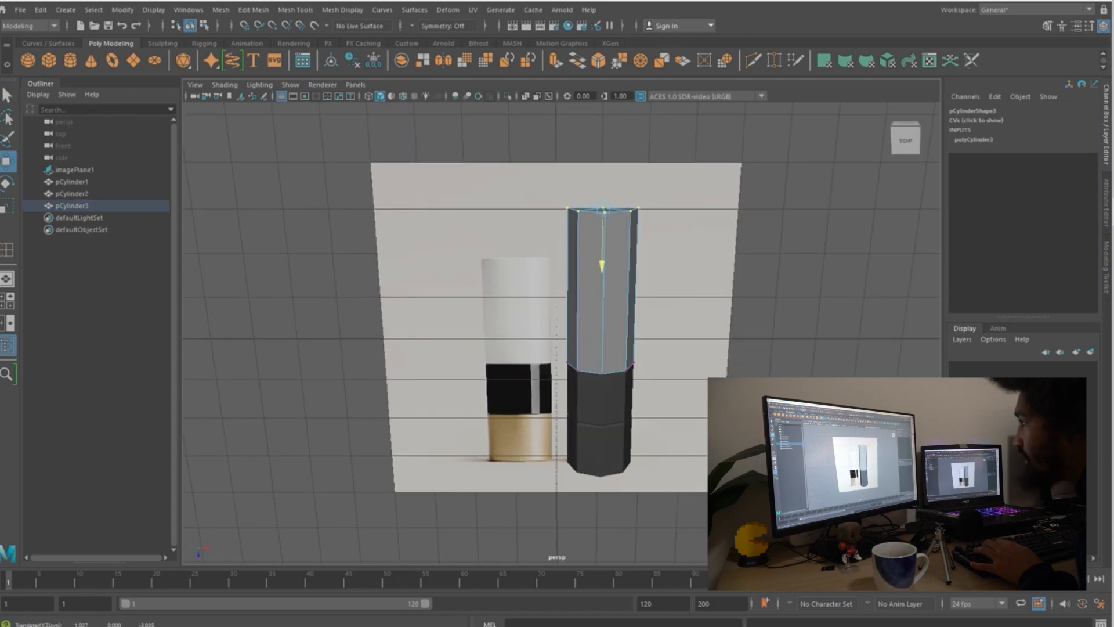
key(q)
key(F8)
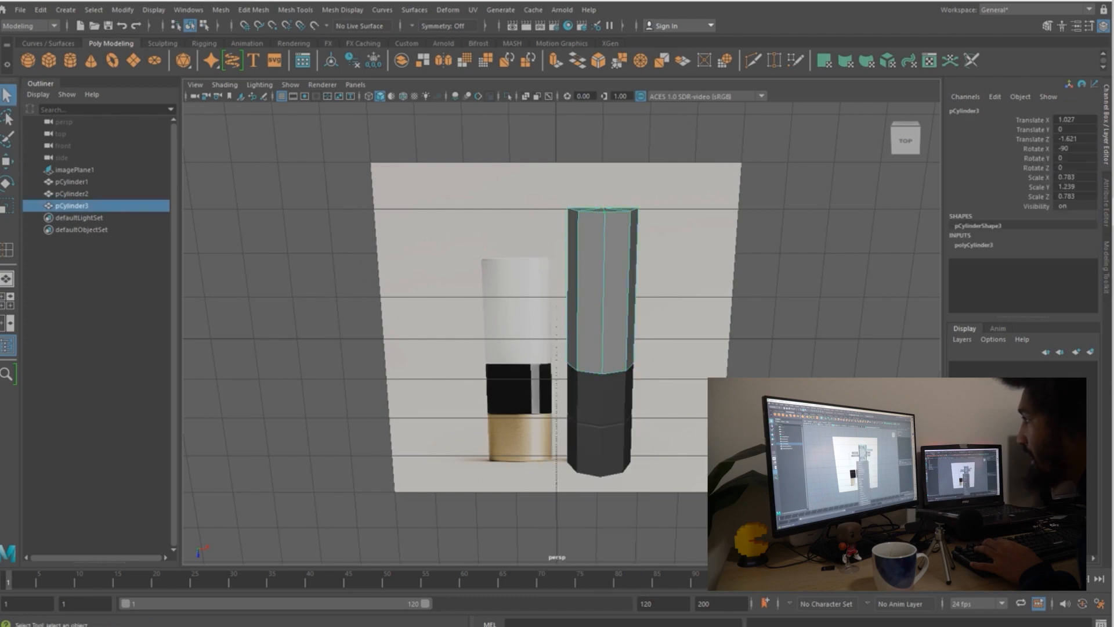
- Preview the cap cylinder smoothed, then return it to the unsmoothed display
key(space)
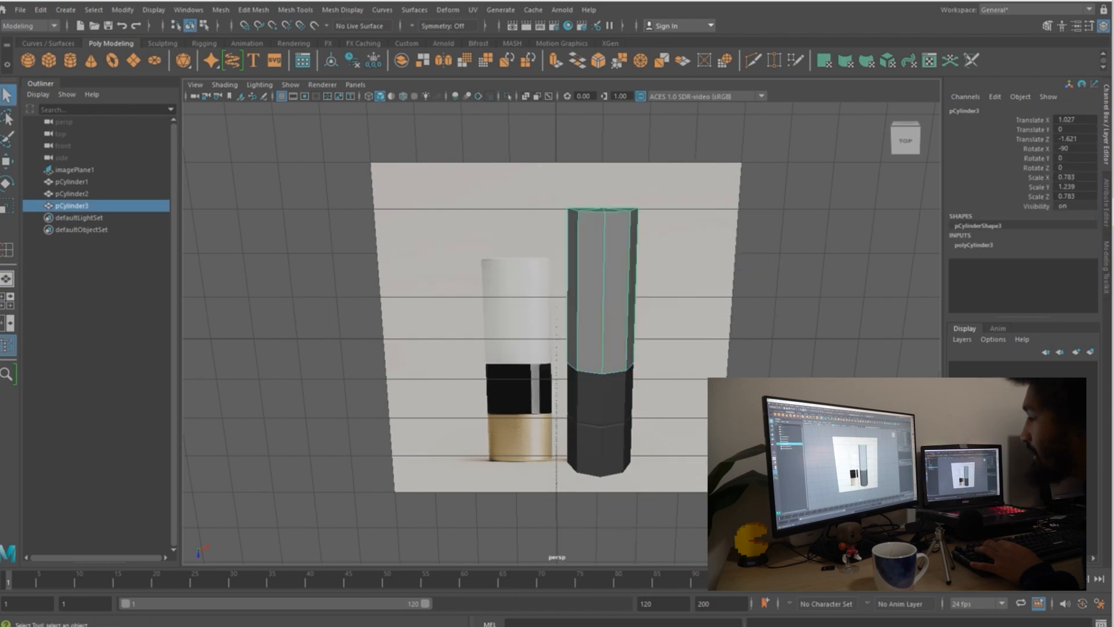
key(3)
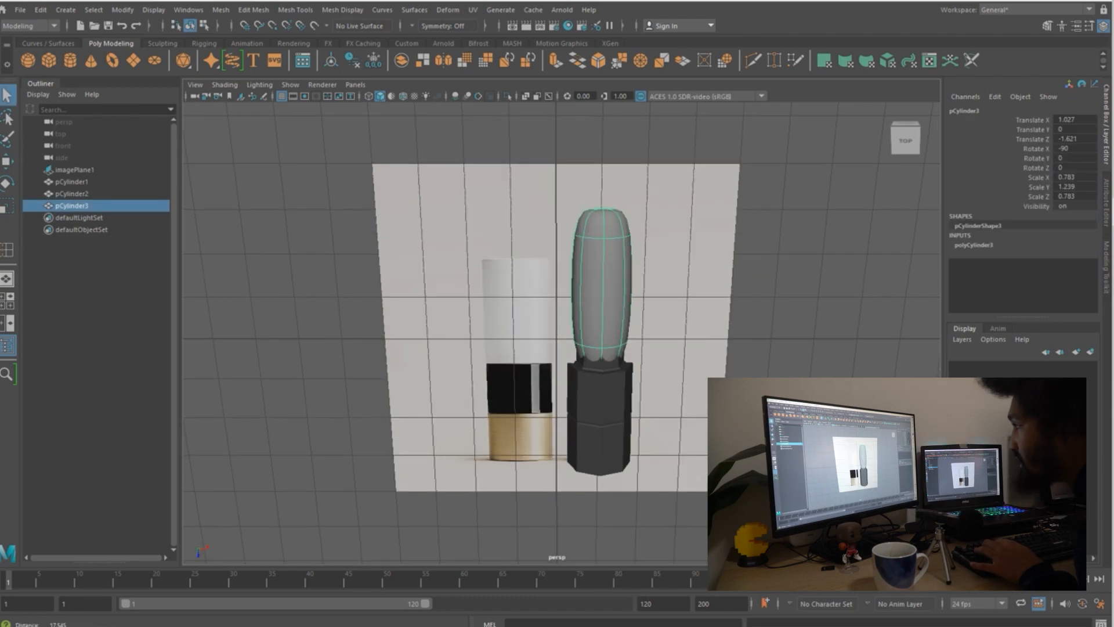
scroll(557, 319, up, 3)
key(1)
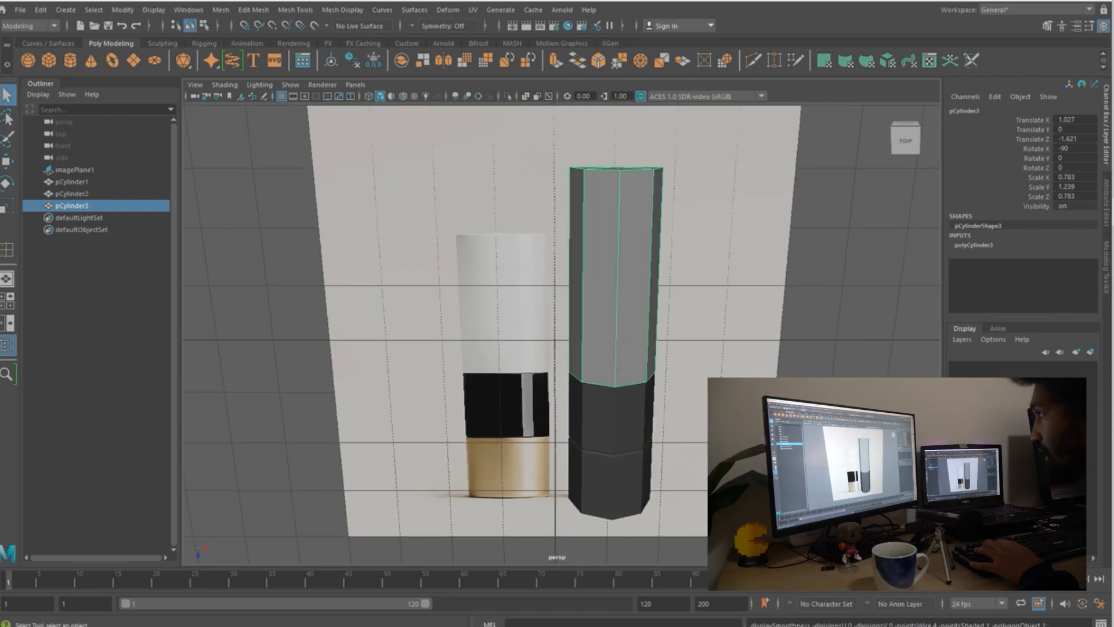
- Insert edge loops close to both ends of the cap cylinder and check its smoothed shape
key(space)
drag(531, 296, 580, 361)
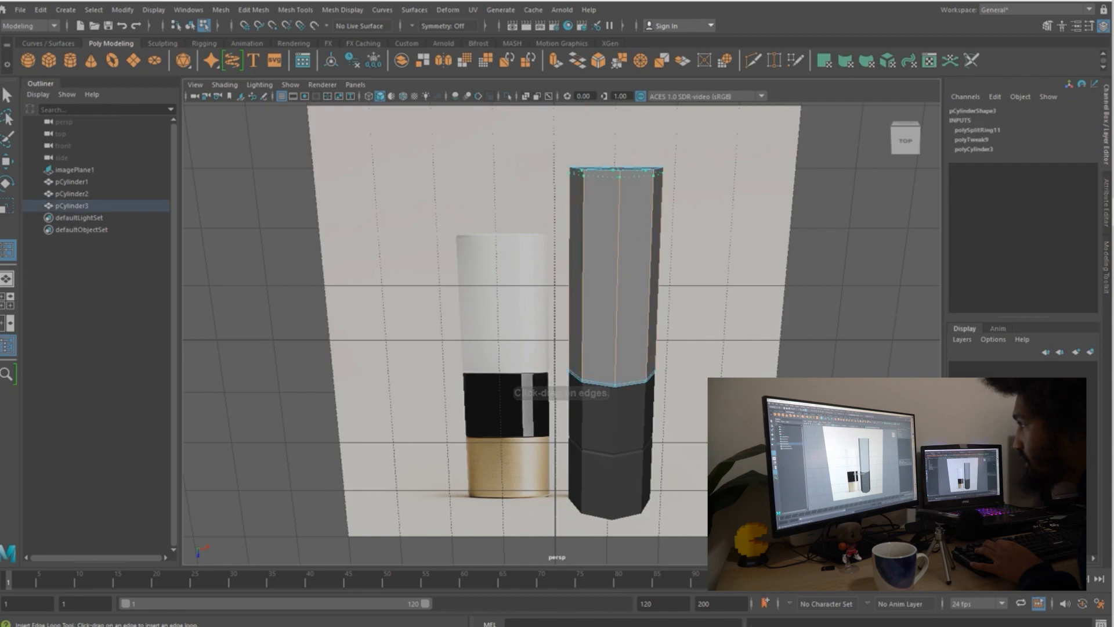
click(619, 171)
key(q)
right_drag(597, 184, 654, 167)
key(3)
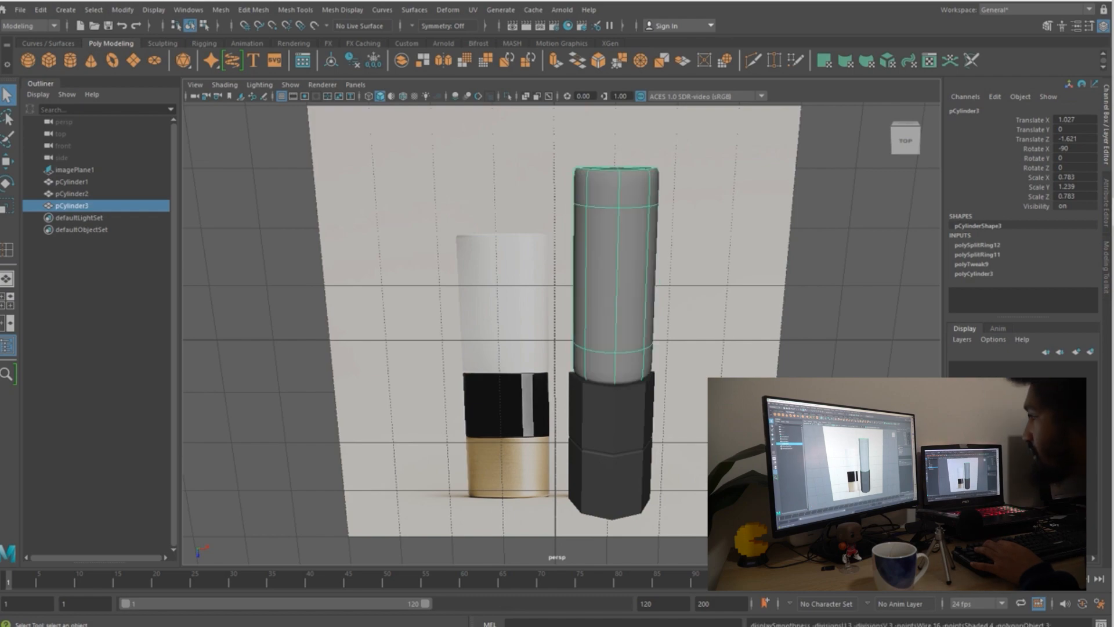
click(708, 232)
scroll(562, 334, up, 4)
alt+drag(562, 333, 584, 315)
click(650, 244)
key(1)
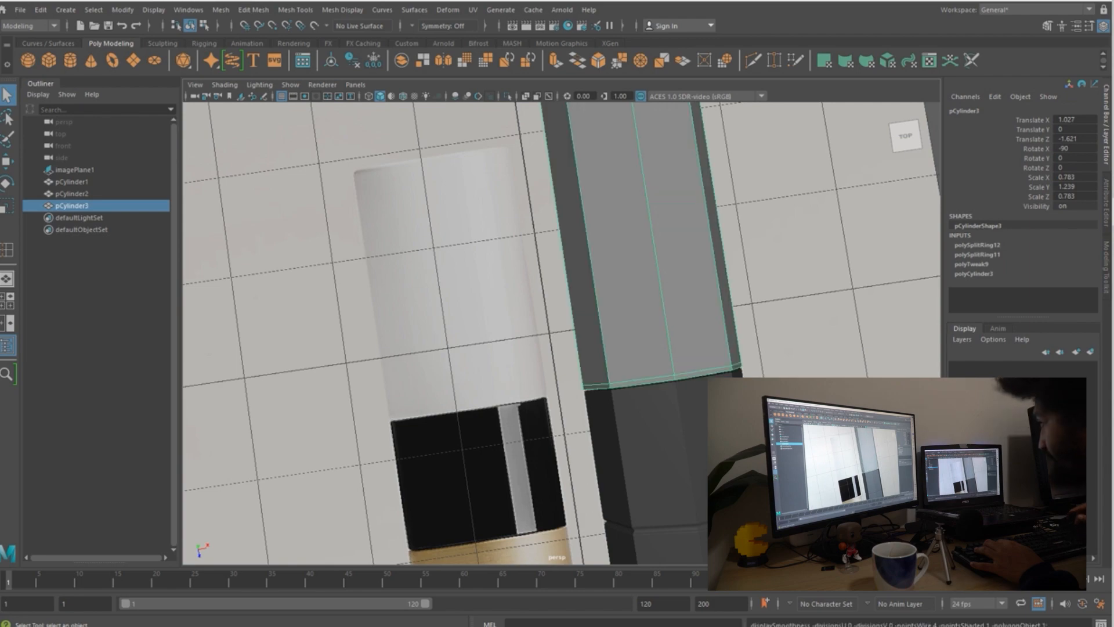
- Move the vertices of the cap's lower edge loop closer to its bottom edge
scroll(562, 333, up, 2)
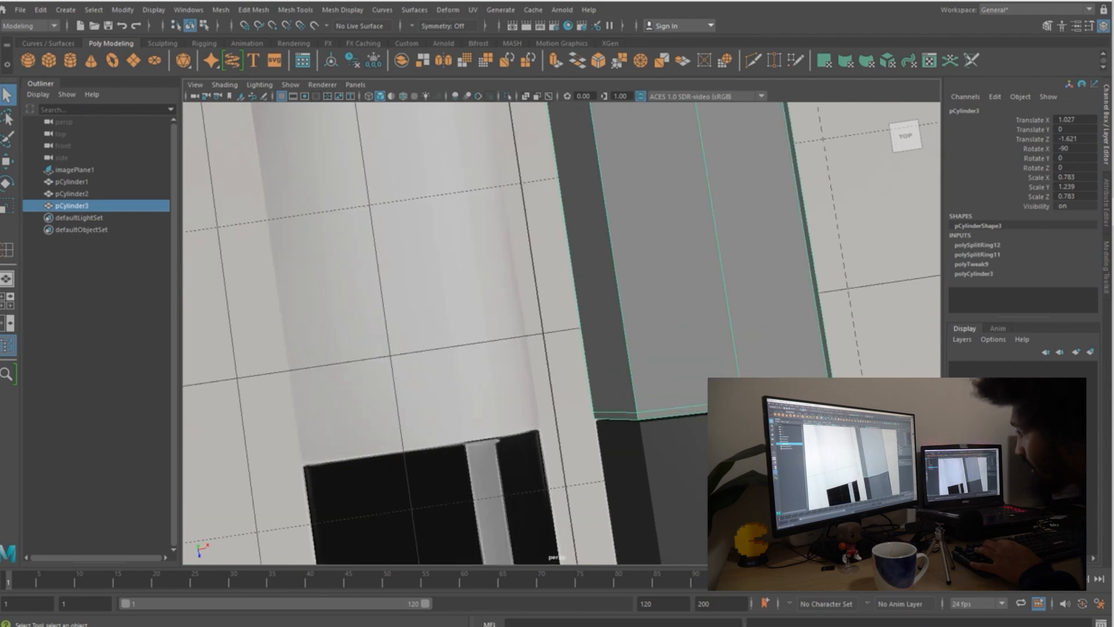
scroll(562, 334, up, 3)
key(space)
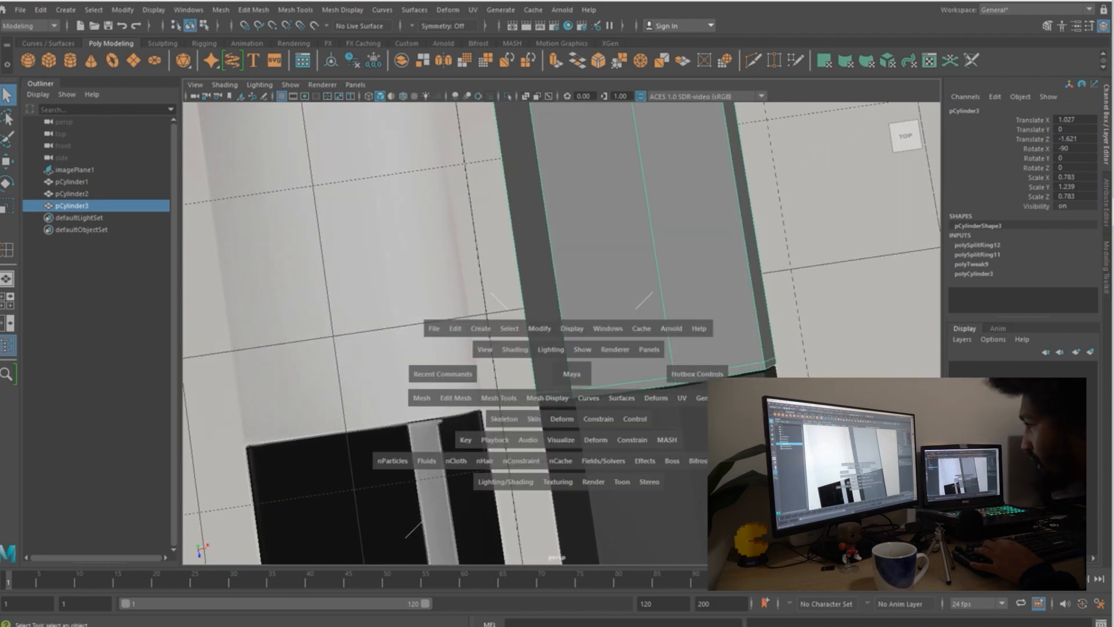
right_click(593, 292)
right_drag(546, 296, 535, 293)
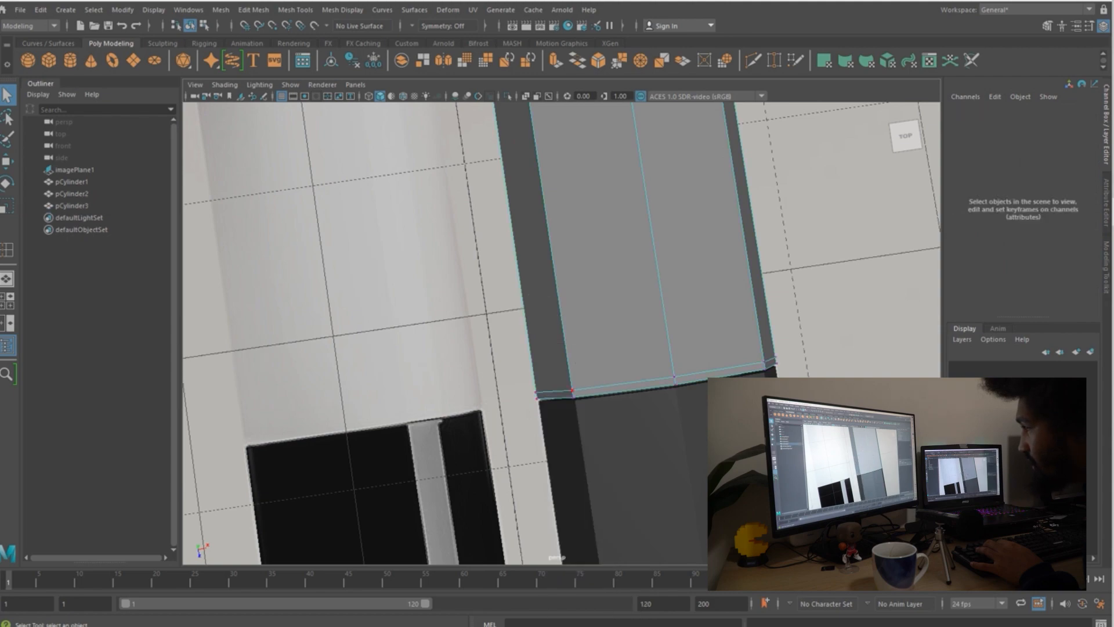
drag(514, 343, 798, 414)
click(573, 390)
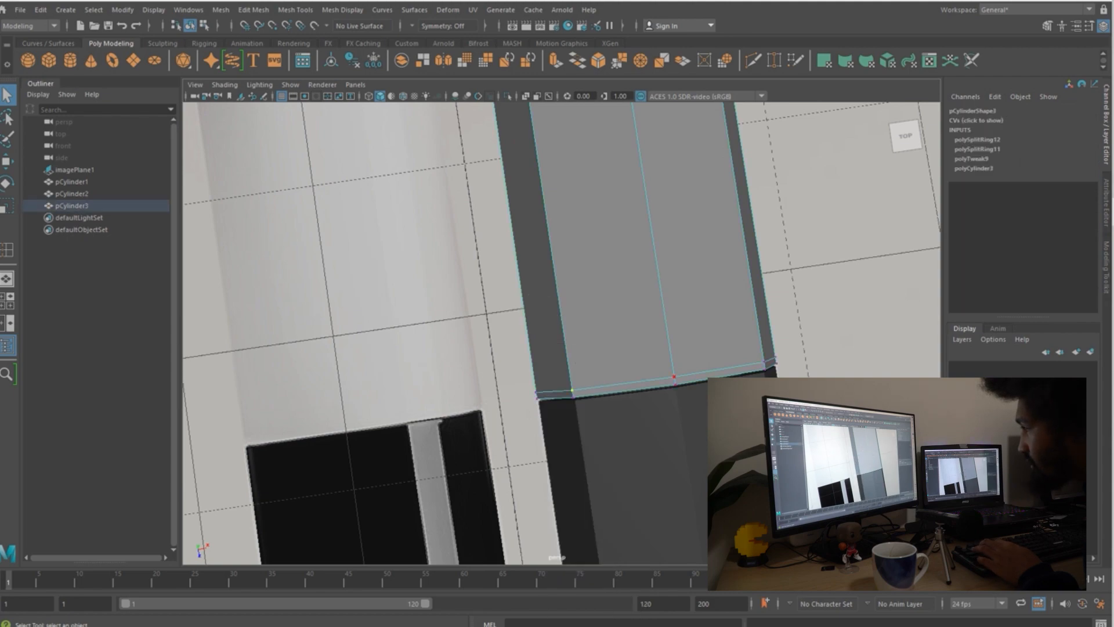
key(w)
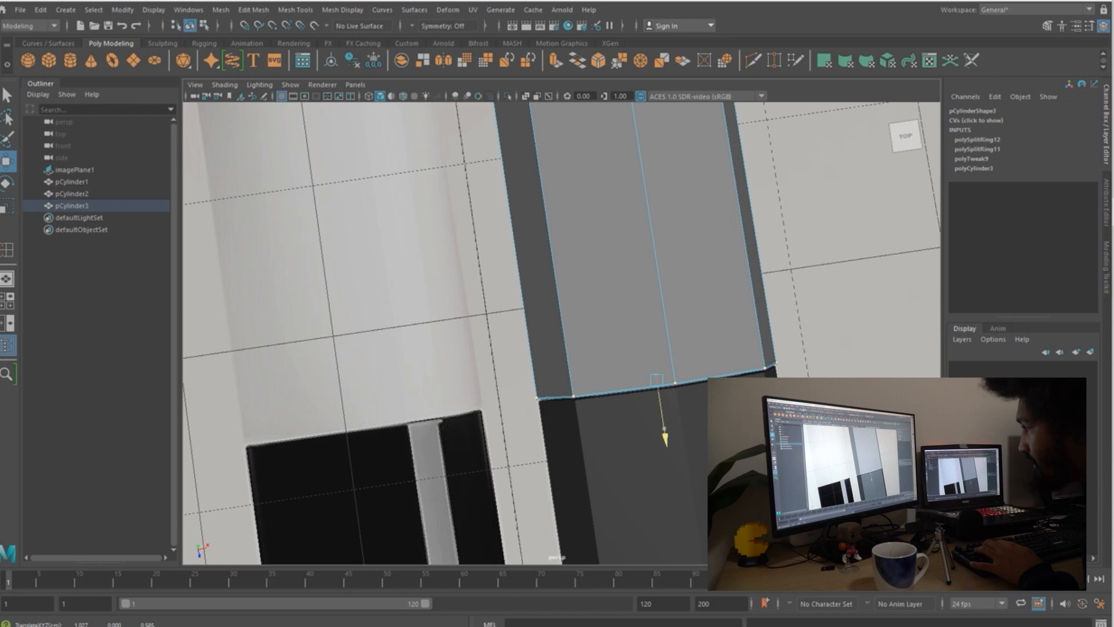
key(q)
right_drag(666, 291, 726, 273)
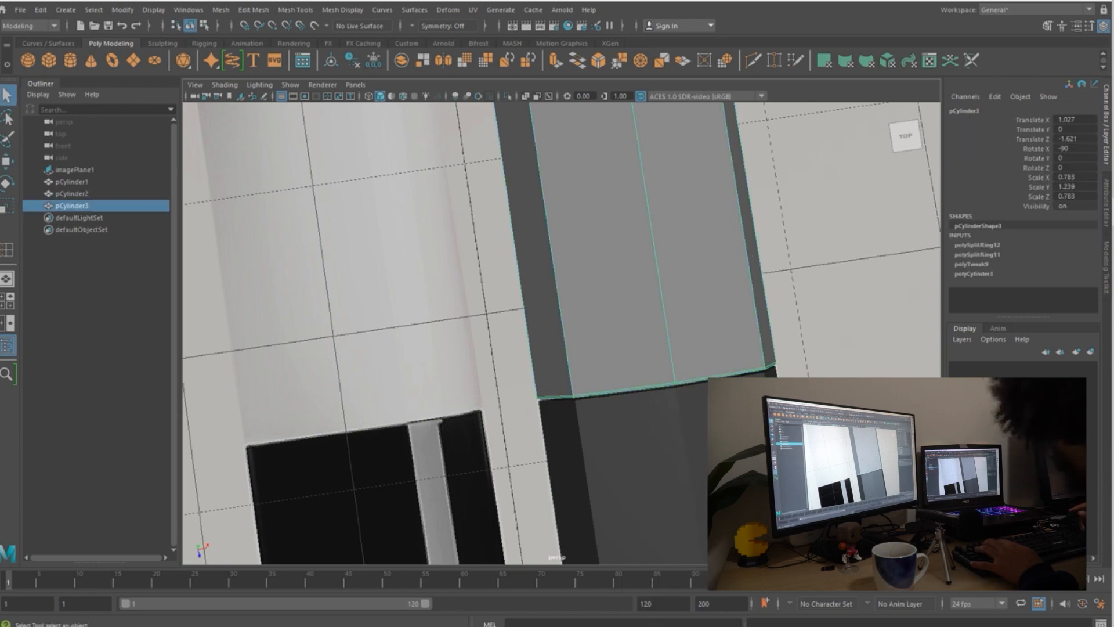
- Enlarge the smoothed cap to scale about 0.819 in X and Z and 1.296 in Y, and move it to Translate Z about -1.7
key(3)
scroll(562, 333, down, 3)
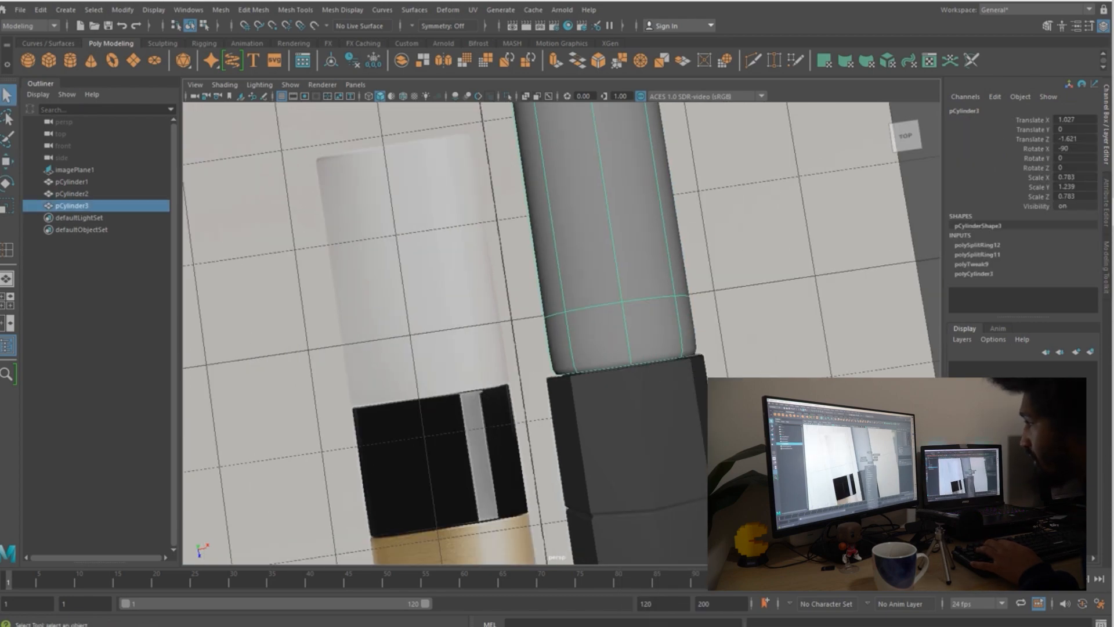
right_drag(661, 291, 725, 274)
scroll(725, 273, down, 3)
click(725, 274)
mouse_move(725, 273)
alt+mouse_down()
mouse_move(683, 303)
mouse_move(685, 293)
mouse_move(667, 296)
mouse_move(703, 278)
mouse_move(711, 261)
alt+mouse_up()
click(603, 244)
key(r)
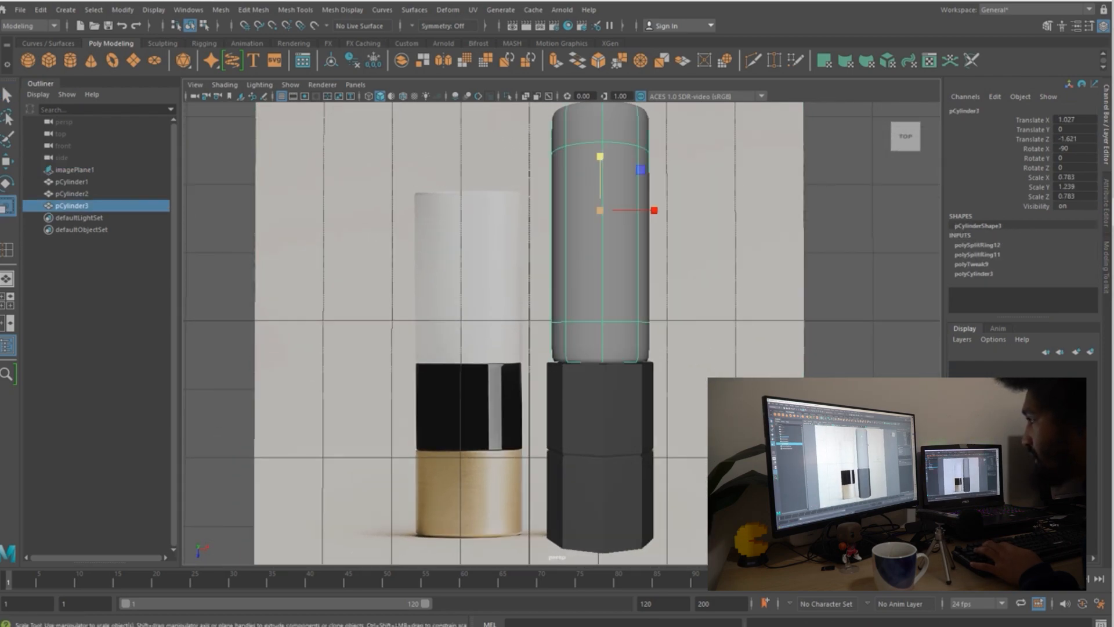
drag(600, 210, 613, 210)
key(w)
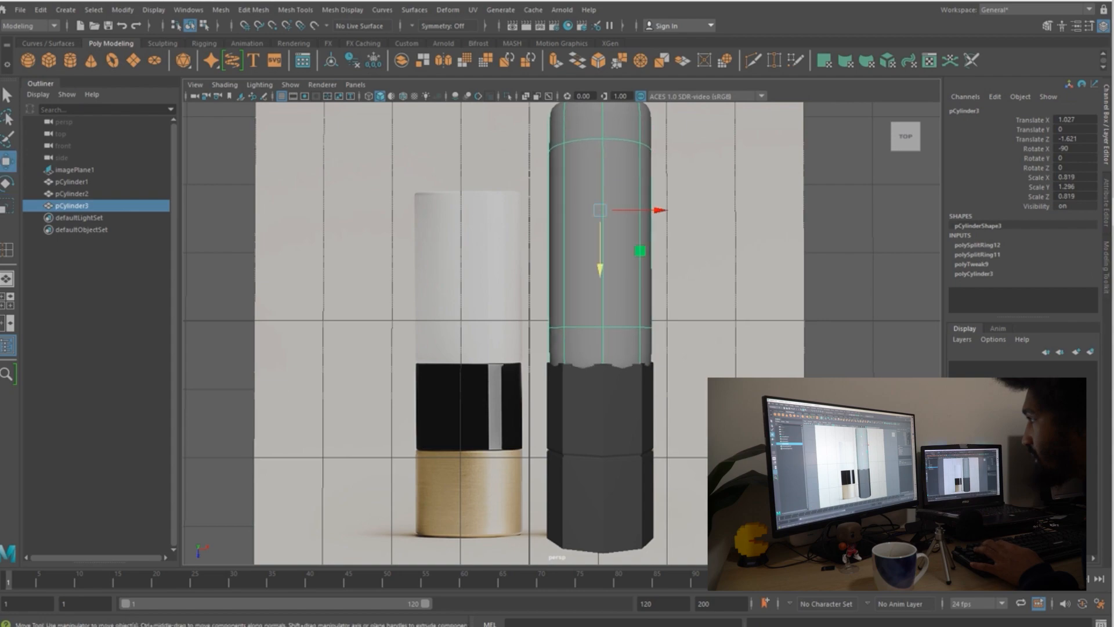
drag(600, 269, 600, 262)
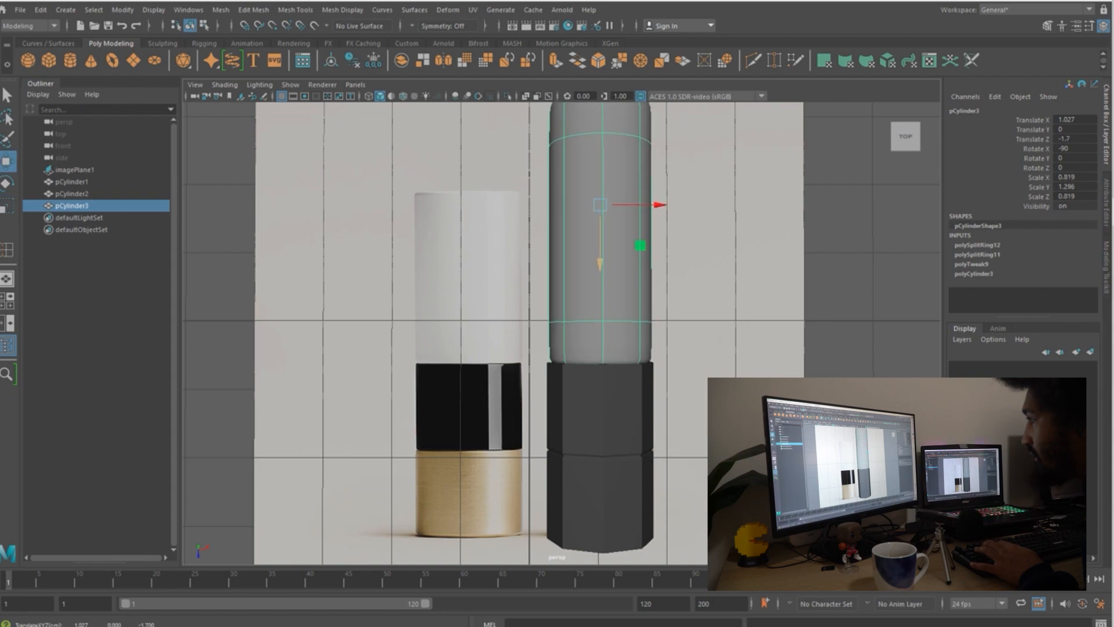
key(q)
right_drag(621, 275, 683, 259)
key(1)
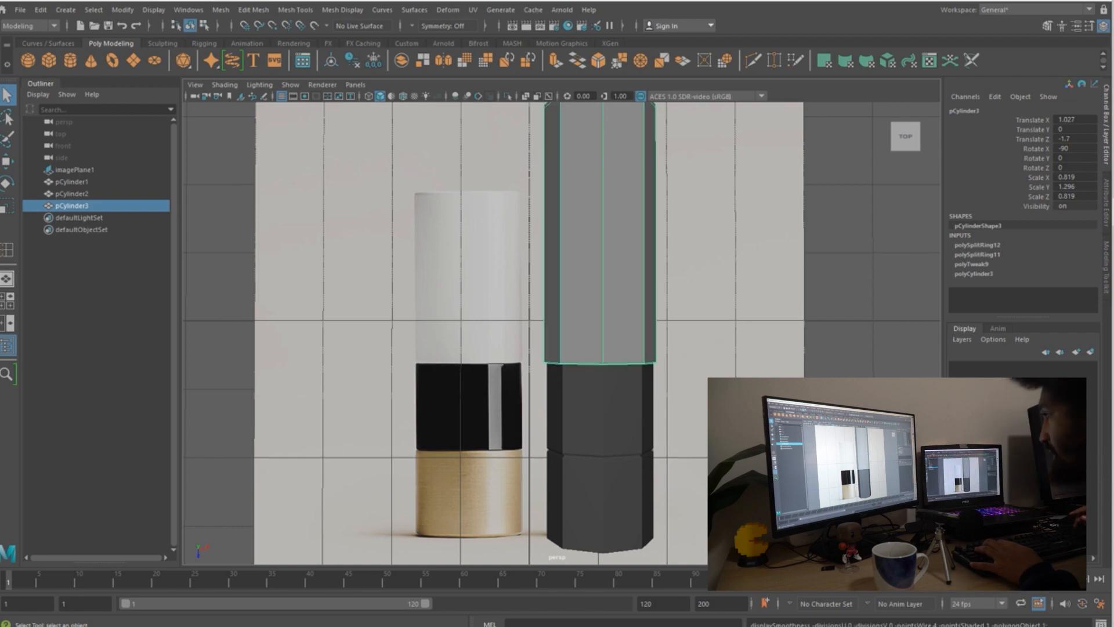
- Reduce the cap's scale to about 0.799 in X and Z and 1.264 in Y, and move it to Translate Z about -1.65
click(683, 259)
scroll(684, 259, down, 3)
alt+drag(683, 260, 607, 261)
click(636, 273)
key(r)
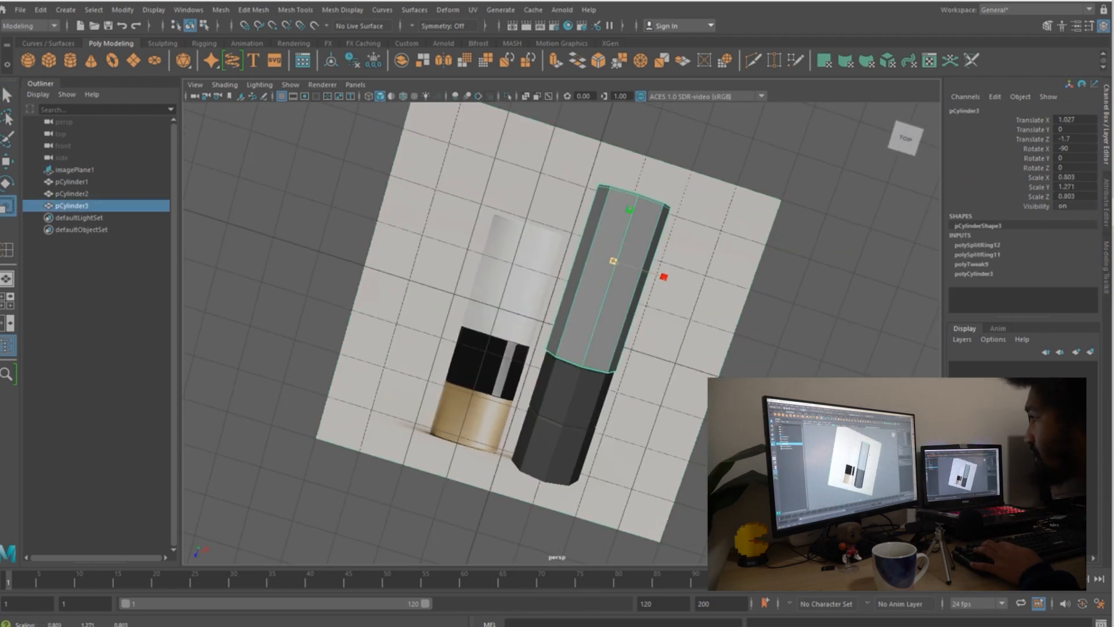
key(w)
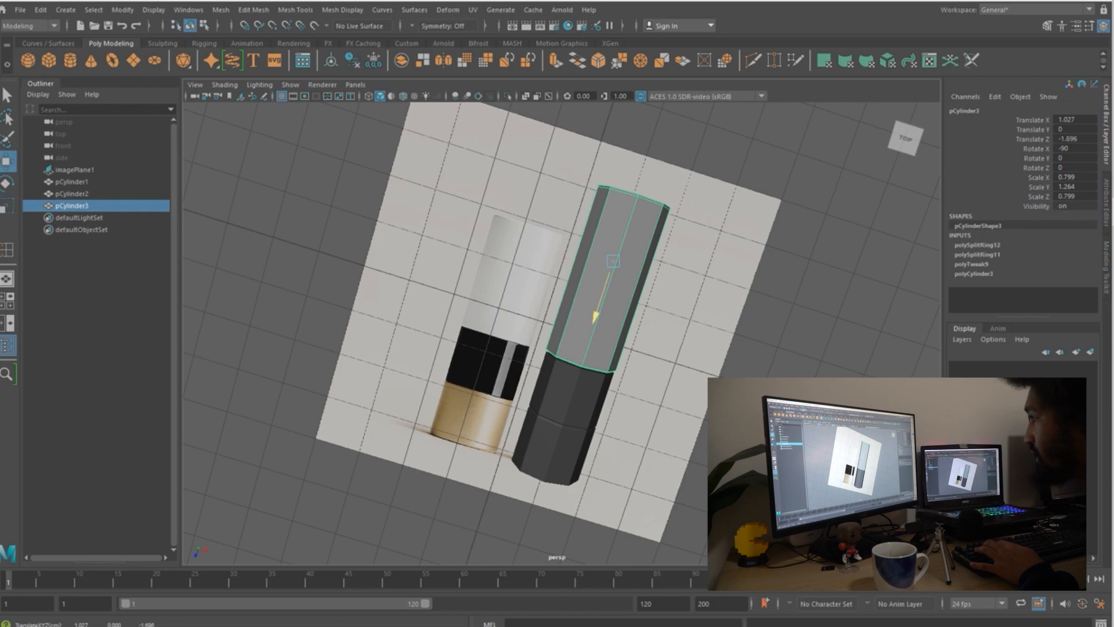
key(q)
right_click(607, 292)
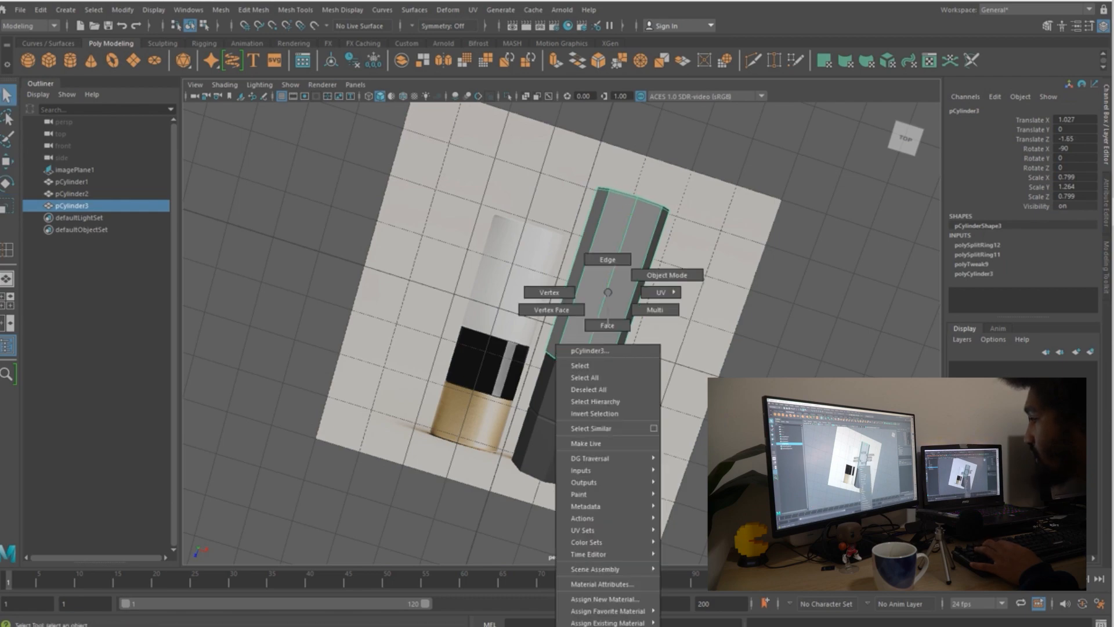
- Assign a new Blinn material to the cap and brighten its color to a very light, near-white grey
mouse_move(607, 611)
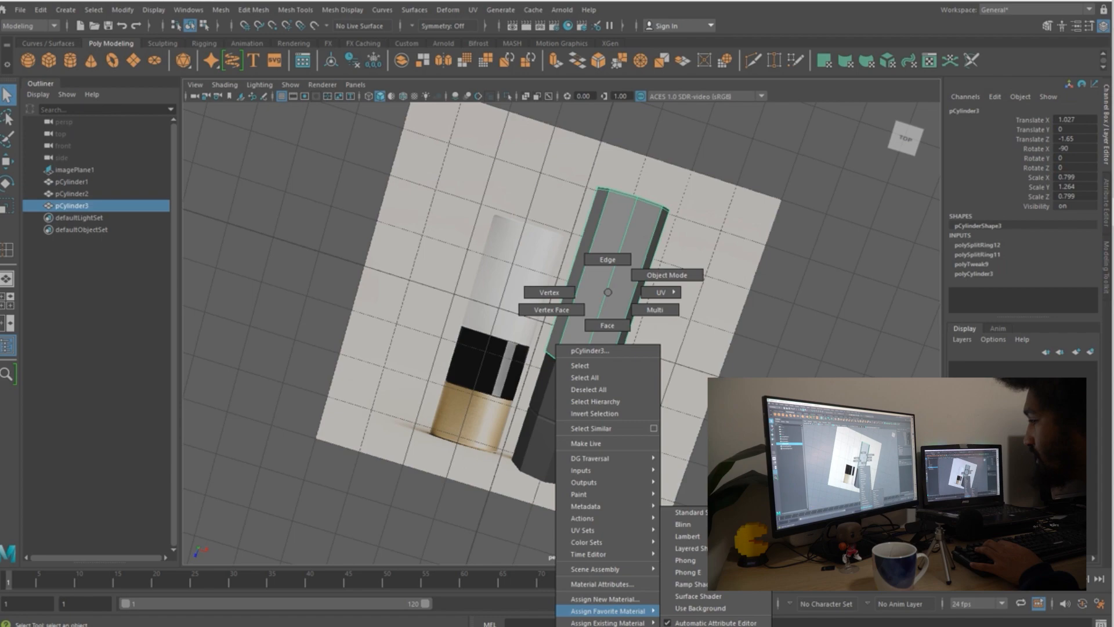
click(605, 599)
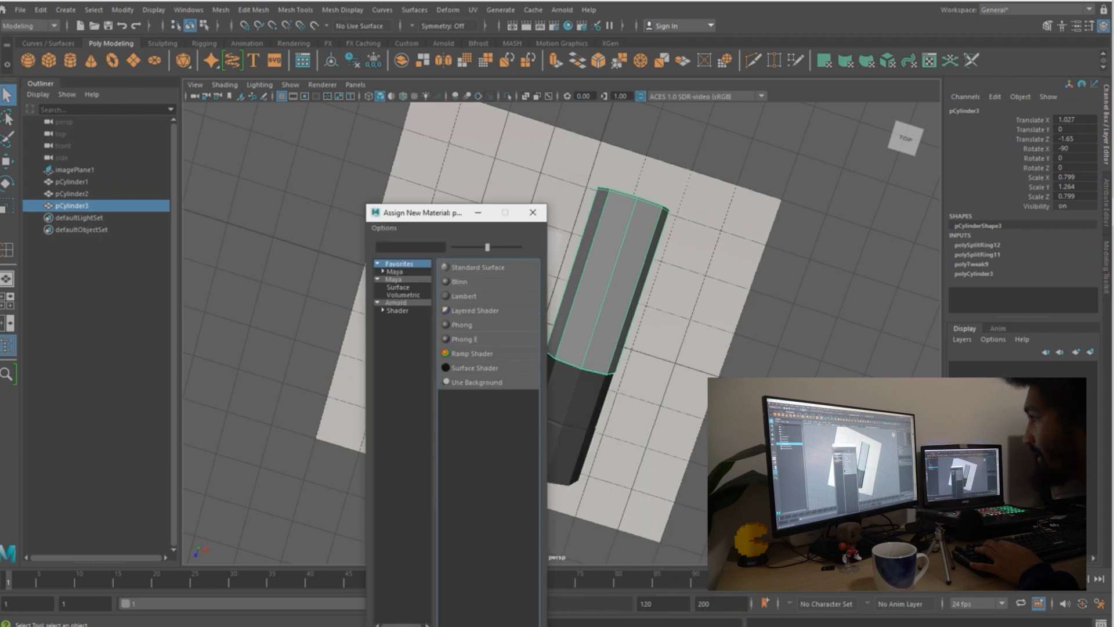
click(459, 282)
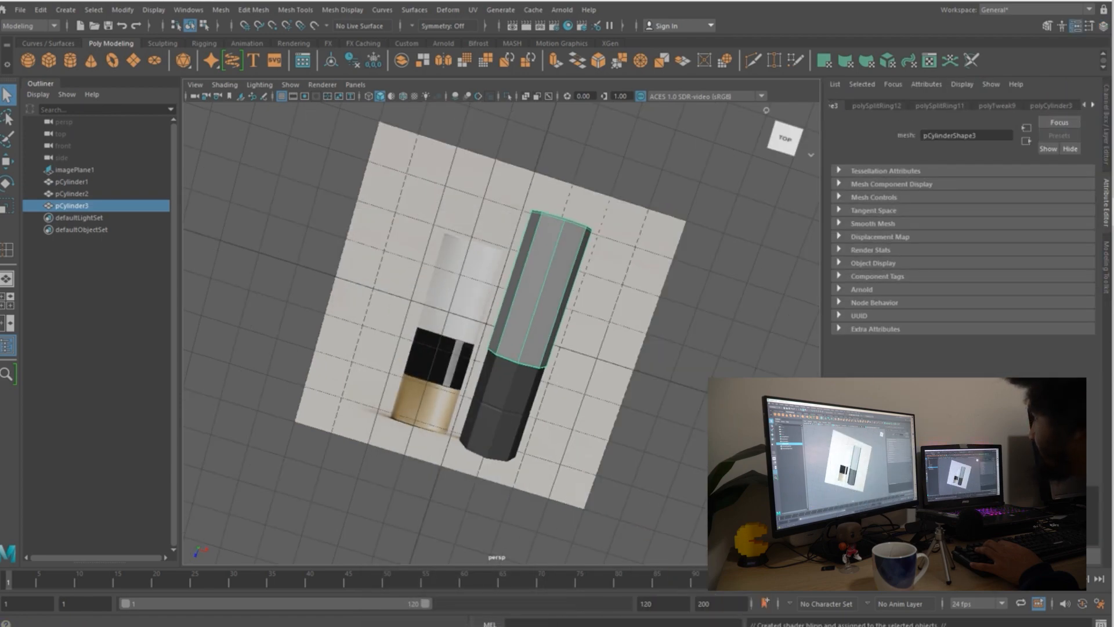
click(943, 240)
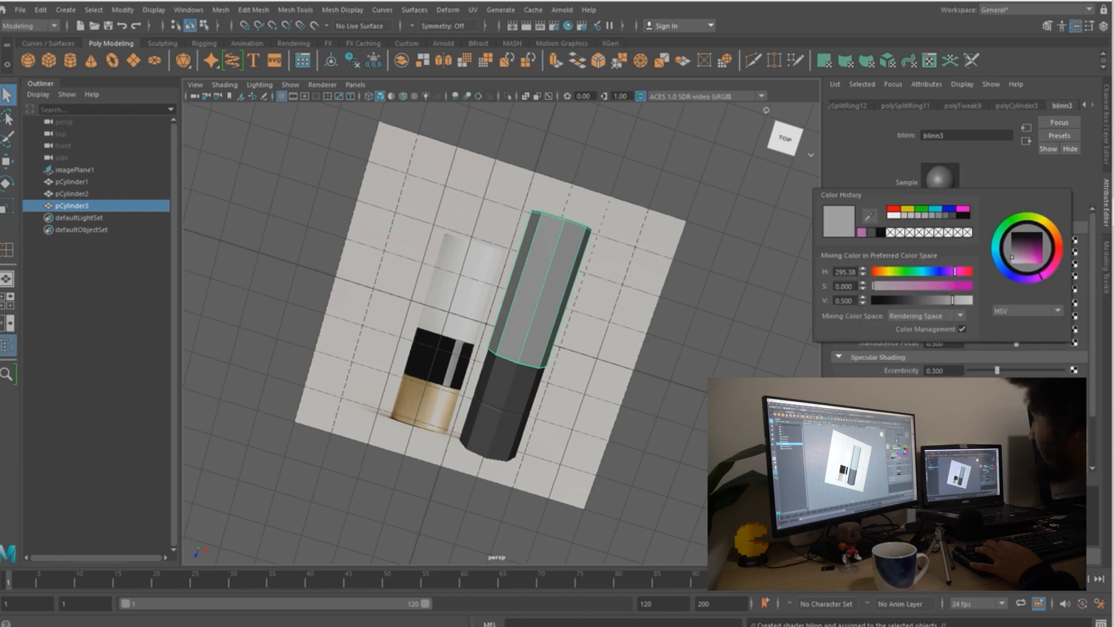
drag(953, 300, 973, 300)
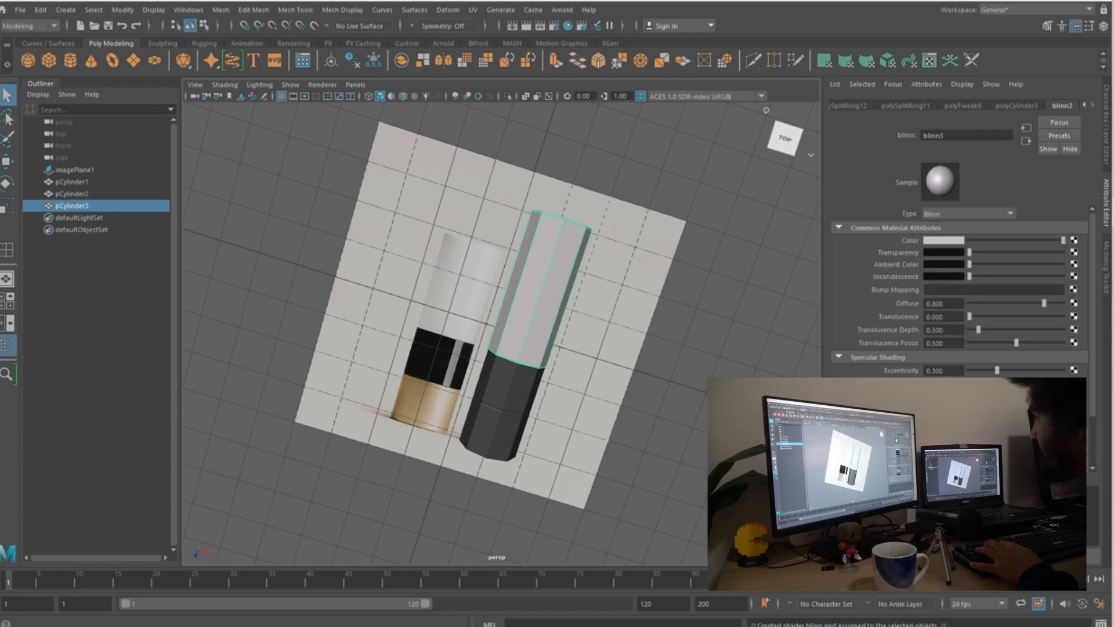
click(717, 175)
click(540, 290)
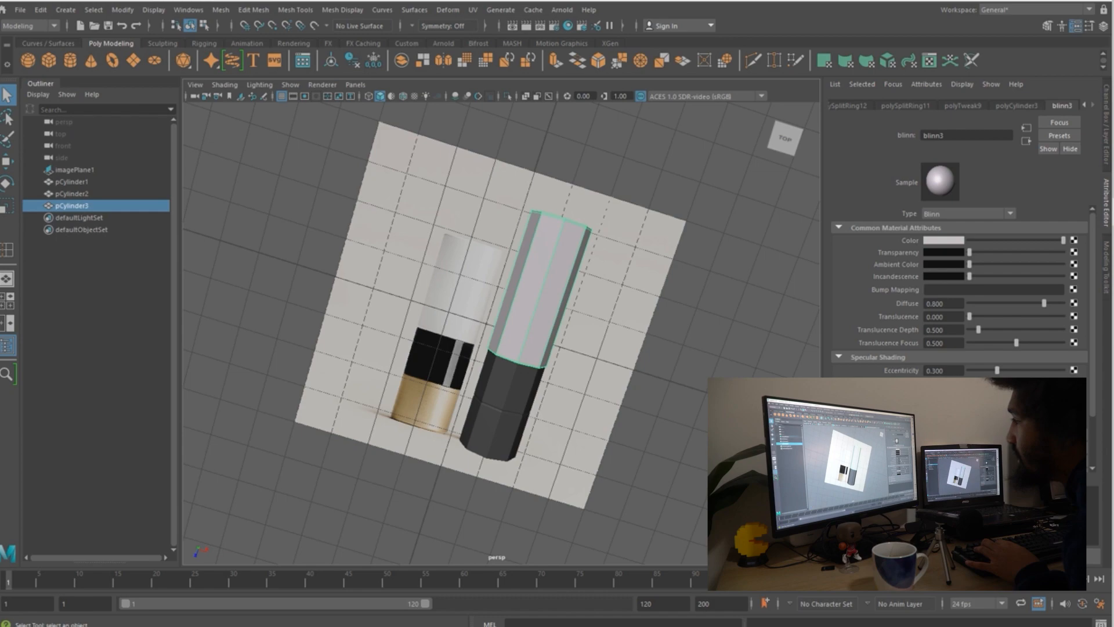
click(627, 279)
click(545, 279)
- Review the construction history of the lipstick case and delete the history of all objects in the scene
click(502, 406)
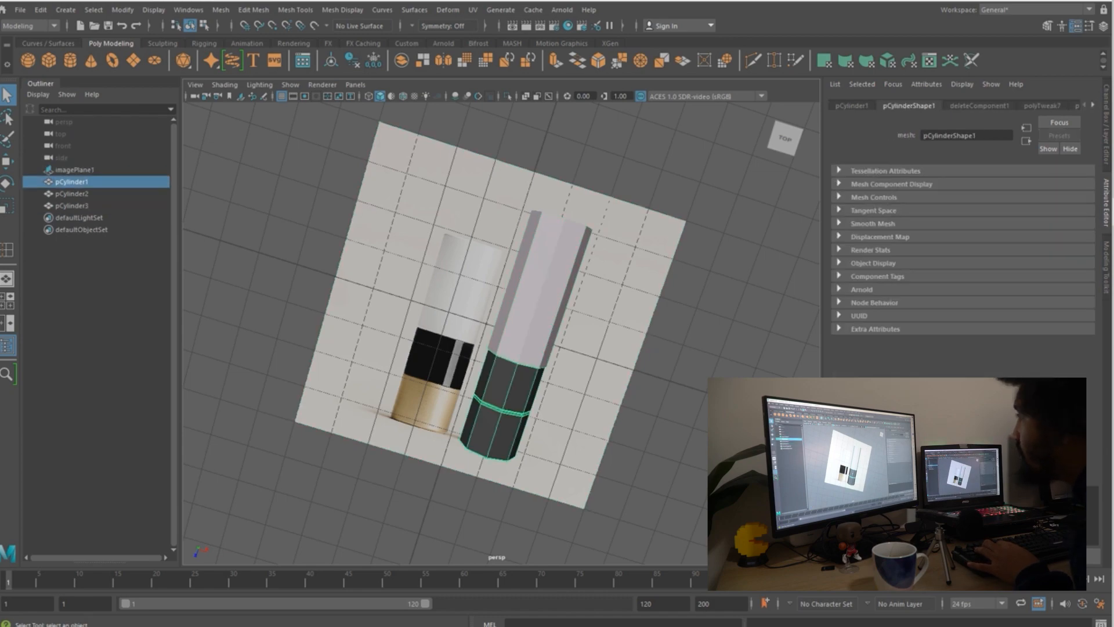
key(ctrl+a)
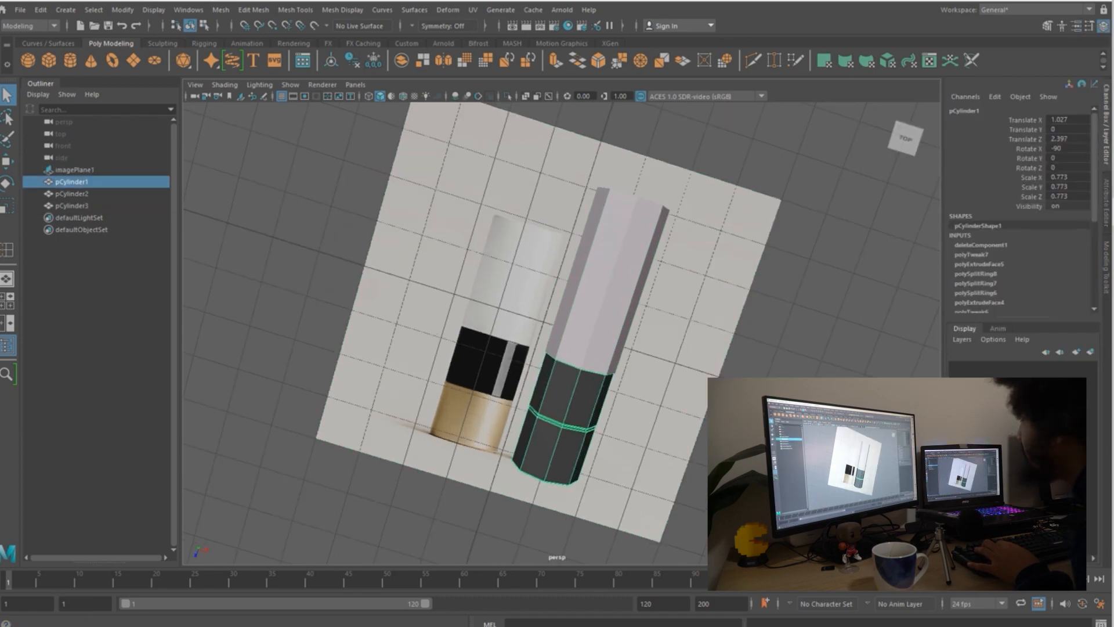
scroll(1021, 209, down, 2)
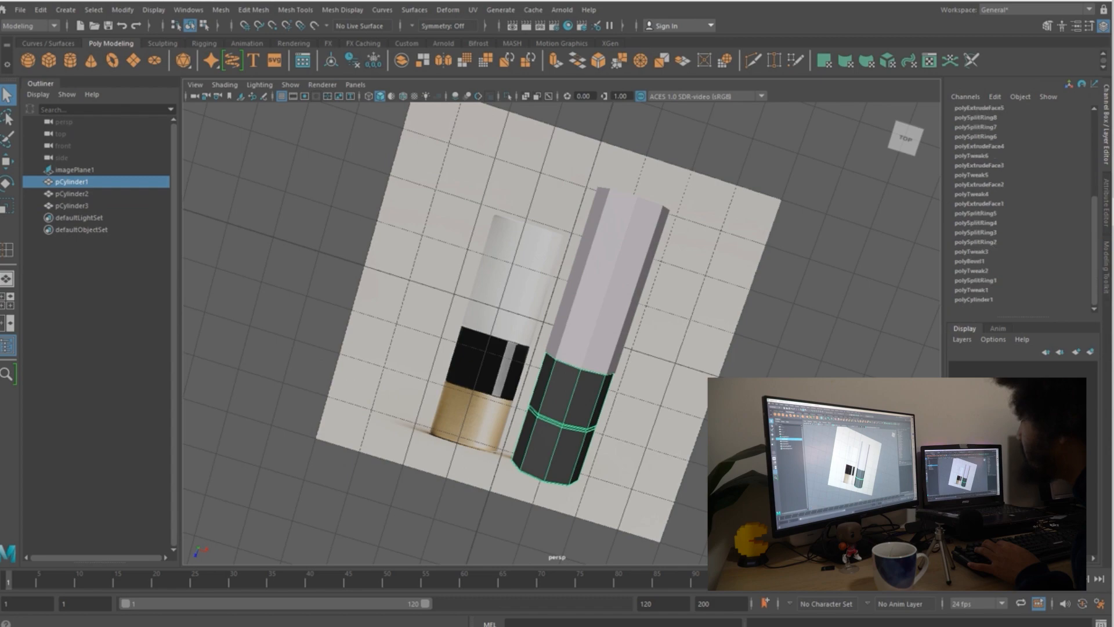
scroll(1021, 209, up, 4)
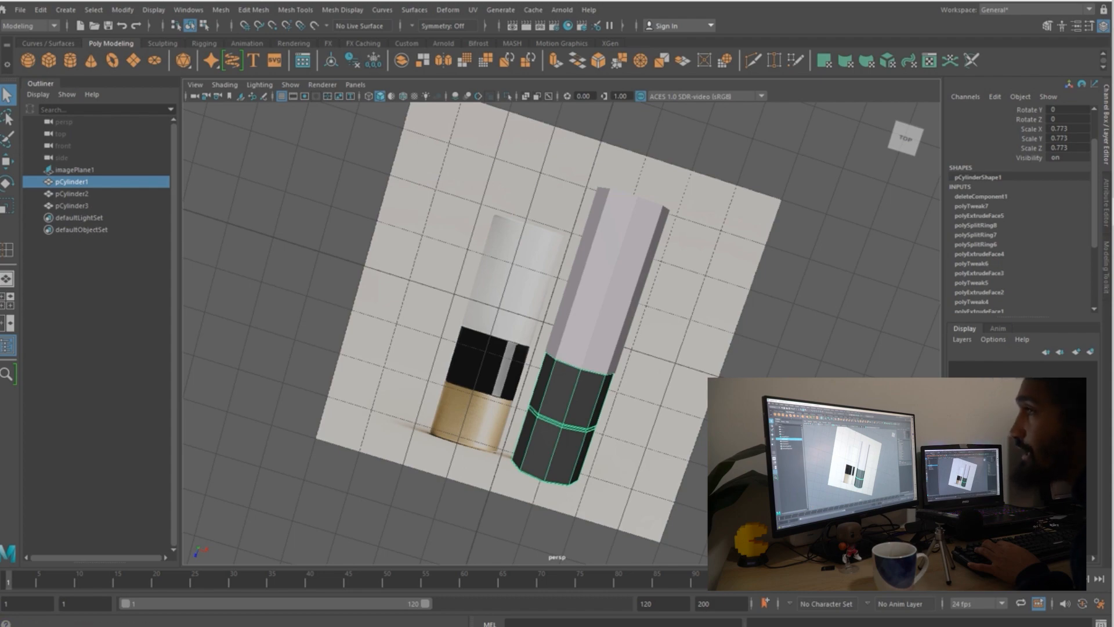
click(123, 9)
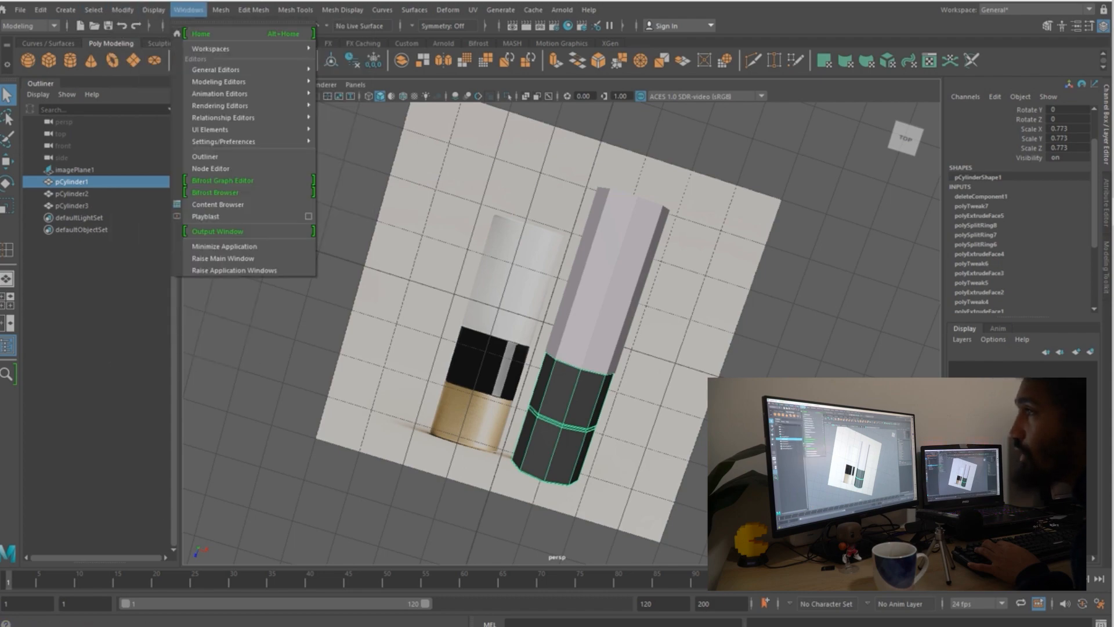
mouse_move(65, 10)
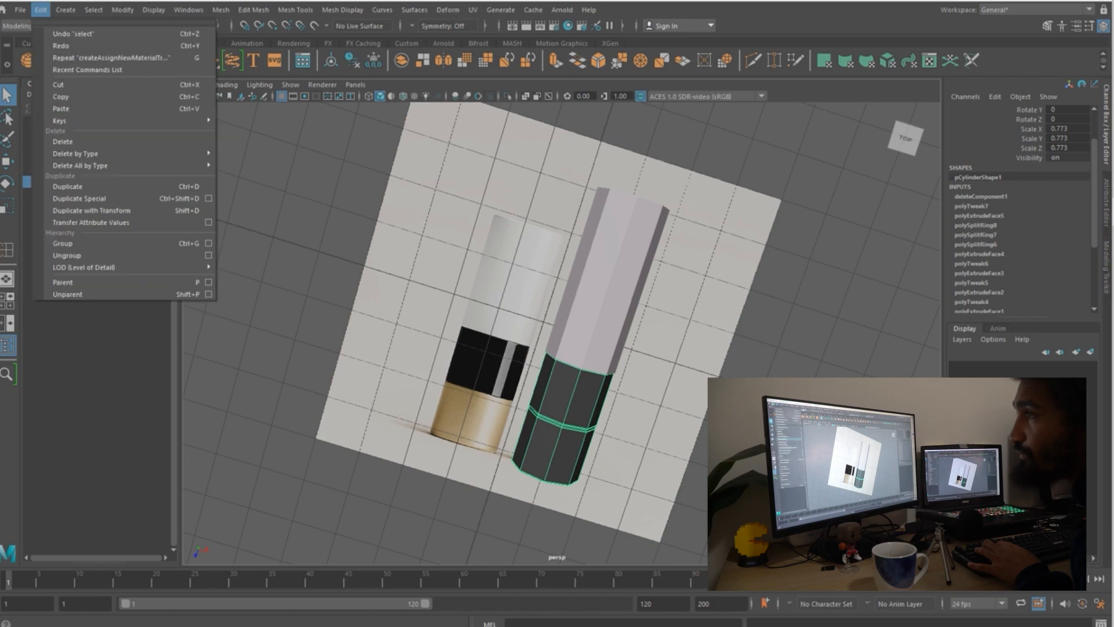
mouse_move(21, 10)
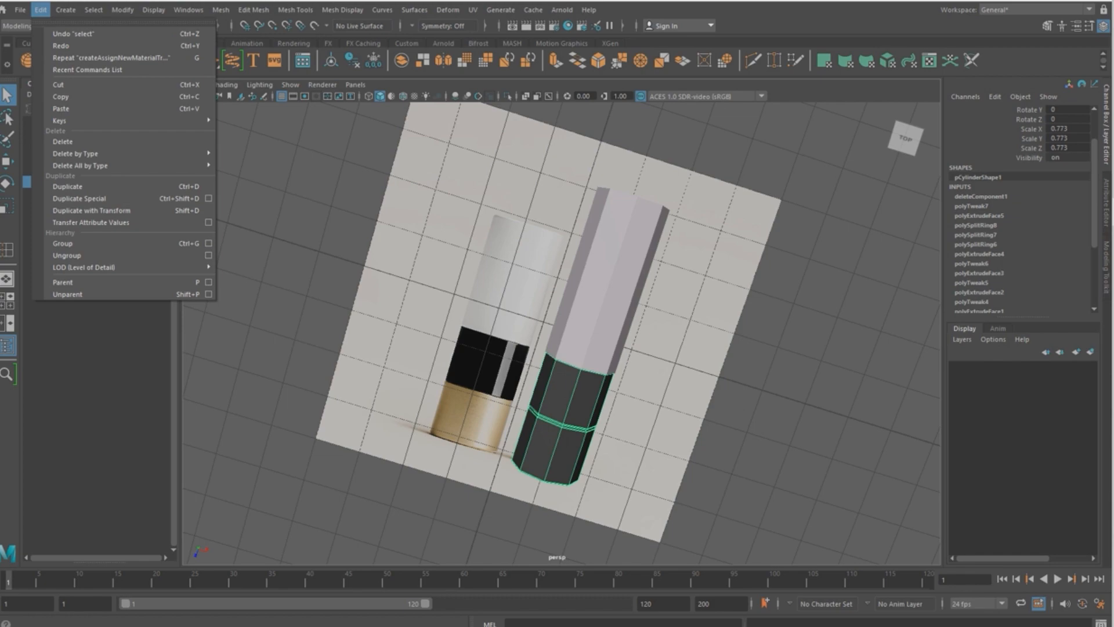
mouse_move(80, 166)
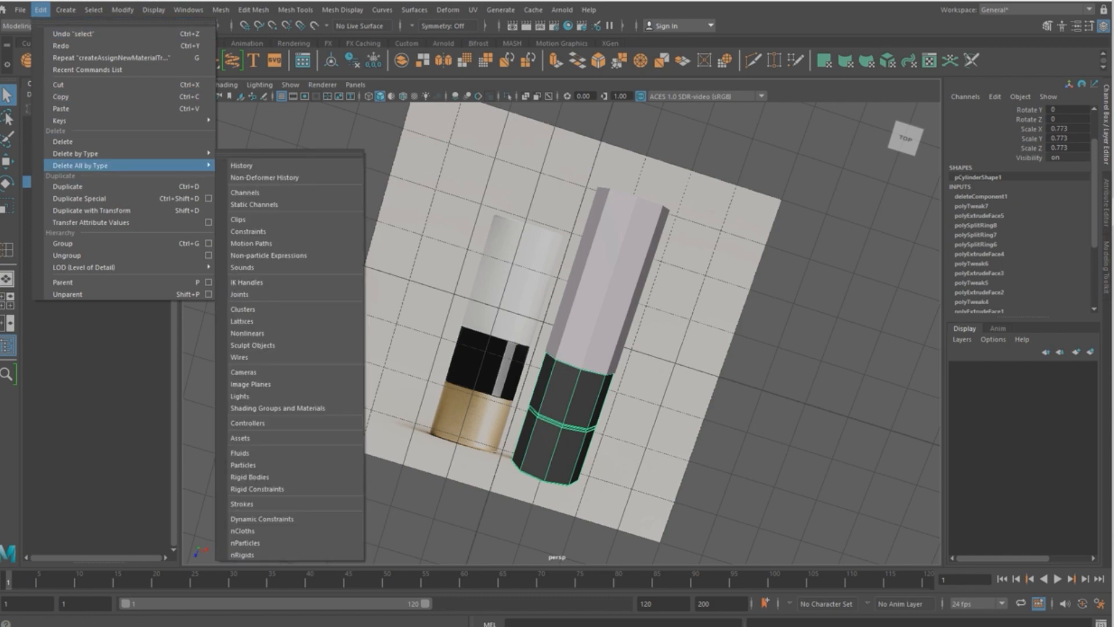
click(241, 165)
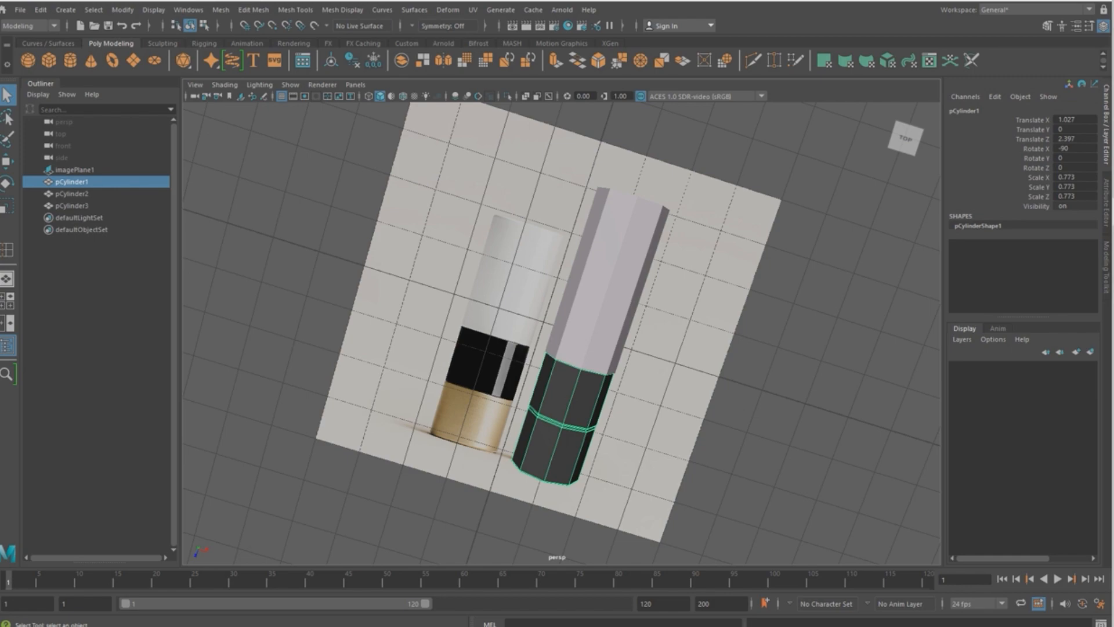
- Select the three cylinders in turn to check their history and identify which part each one is
click(607, 278)
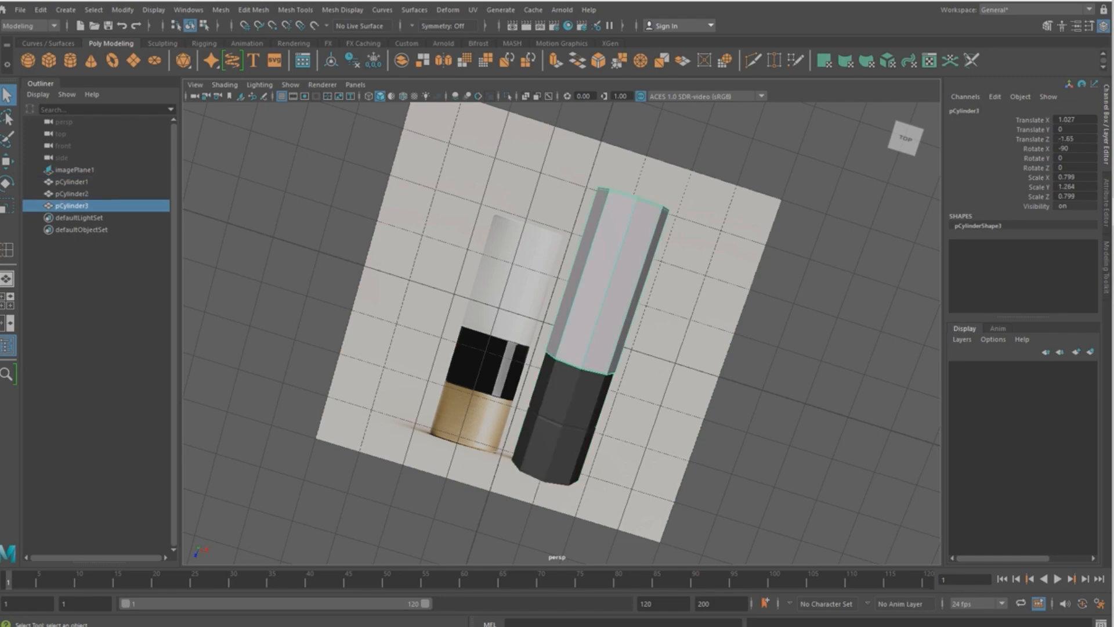
click(71, 193)
click(71, 205)
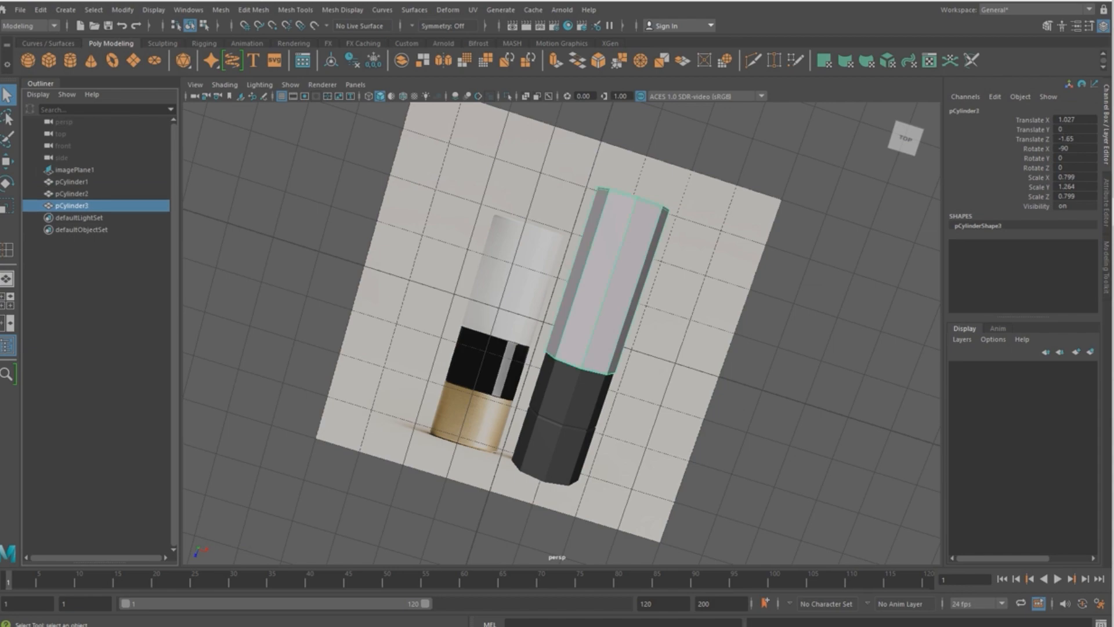
click(72, 193)
click(71, 181)
click(72, 193)
click(72, 205)
- Rename the lipstick case cylinder as bottom and the cap cylinder as top
click(71, 182)
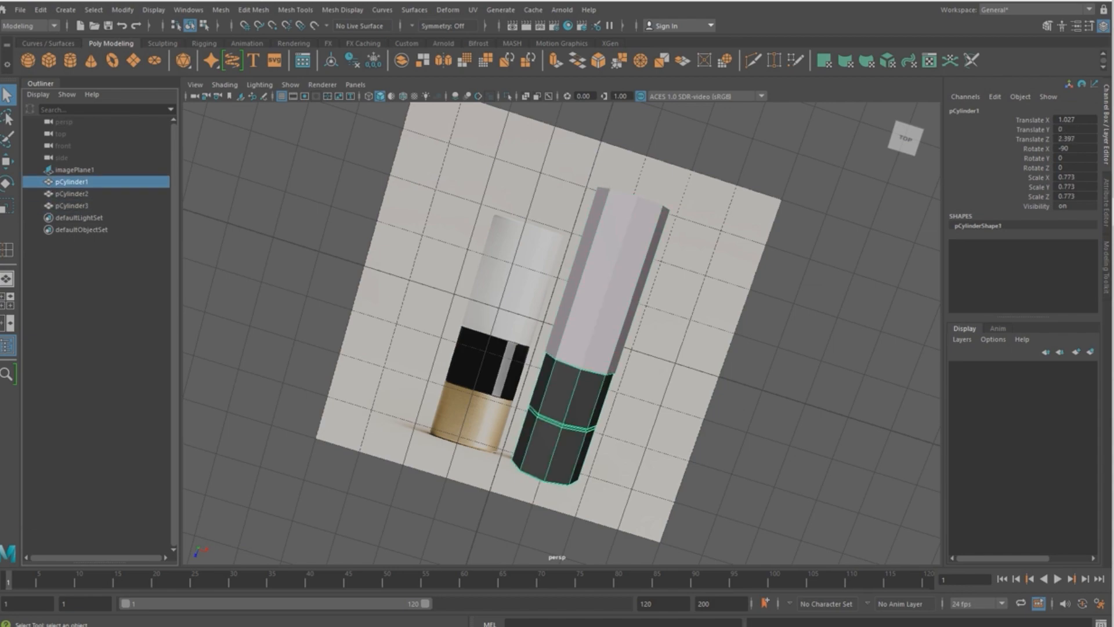
double_click(71, 181)
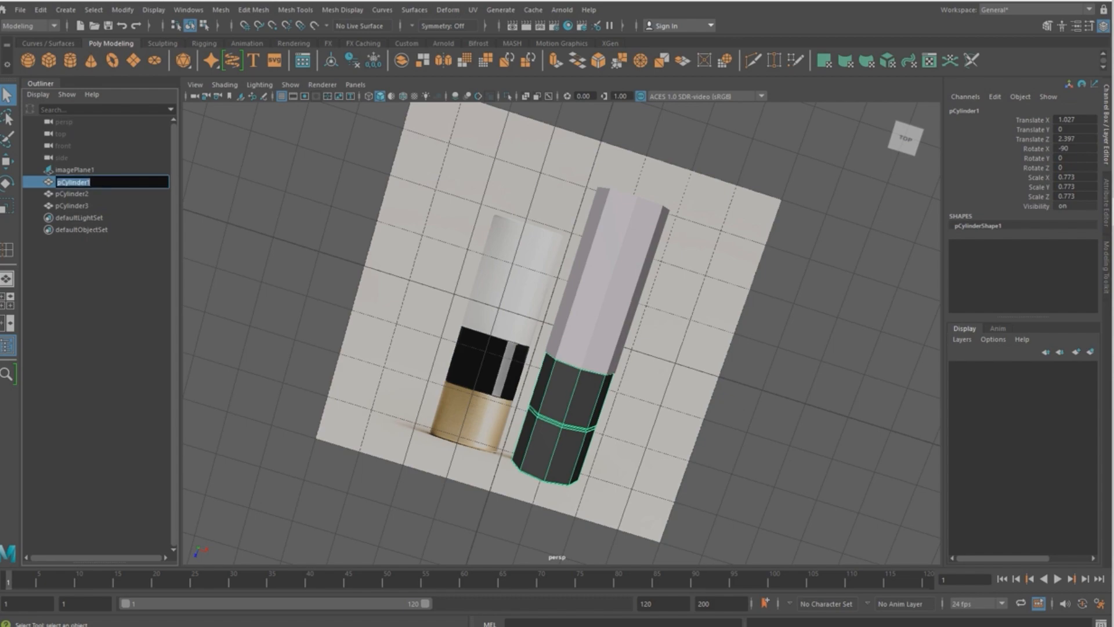
text(bottom)
key(Return)
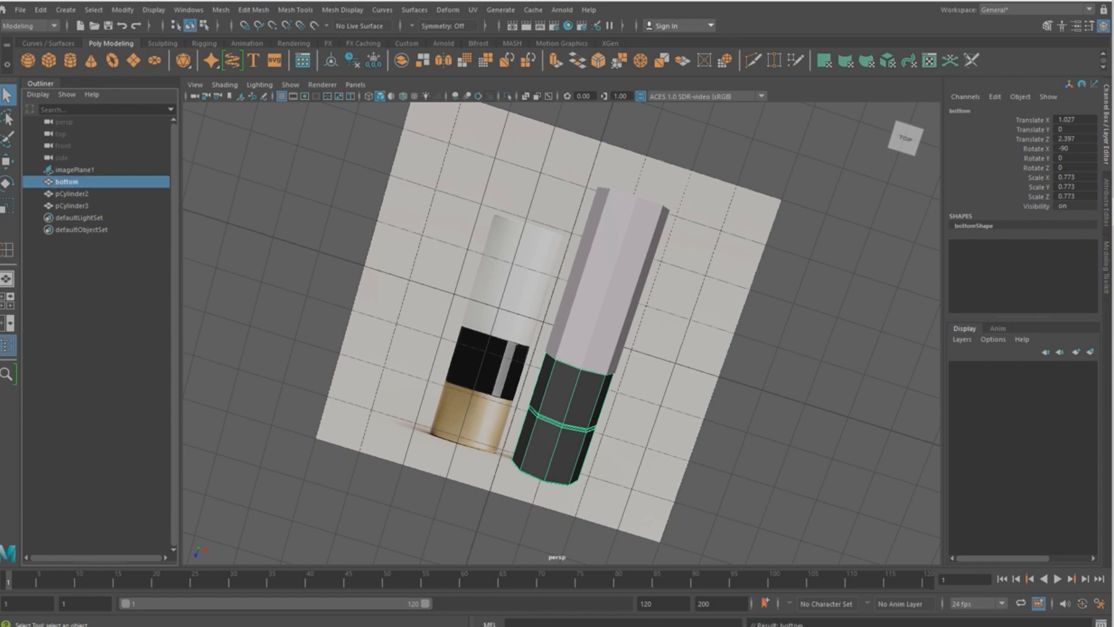
click(71, 205)
double_click(71, 206)
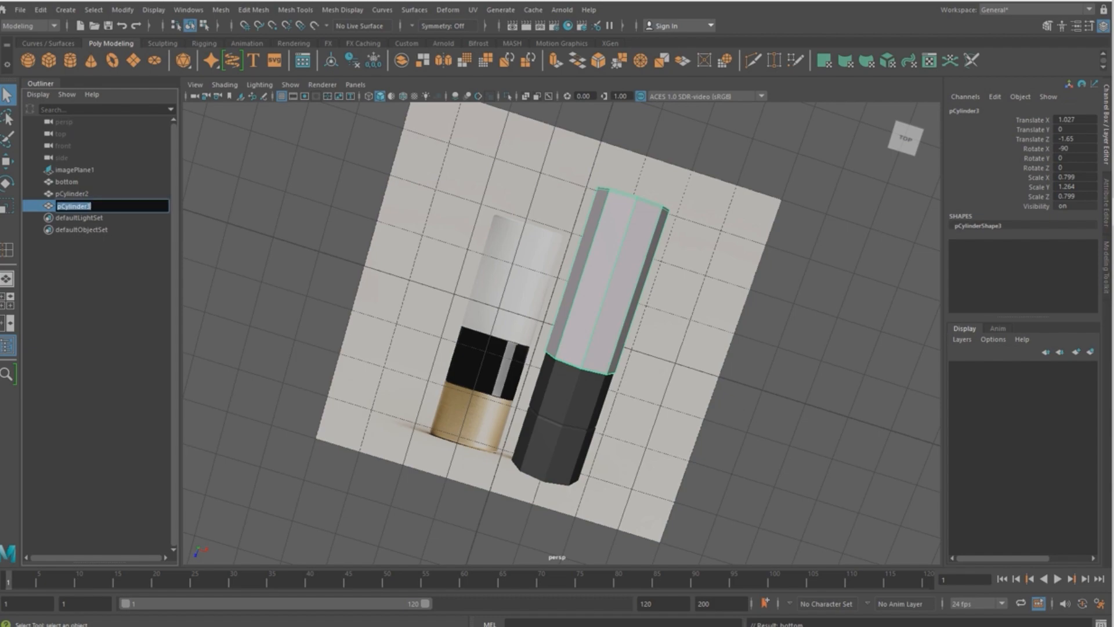
text(top)
key(Return)
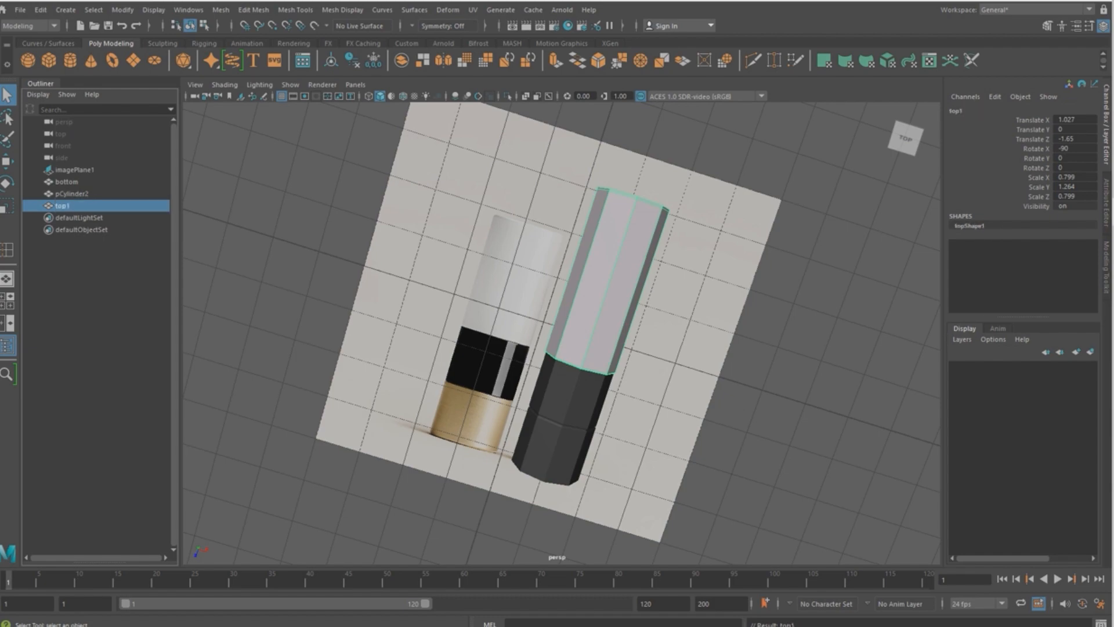
- Hide the cap and rename the lipstick bullet cylinder as lipstick
key(ctrl+h)
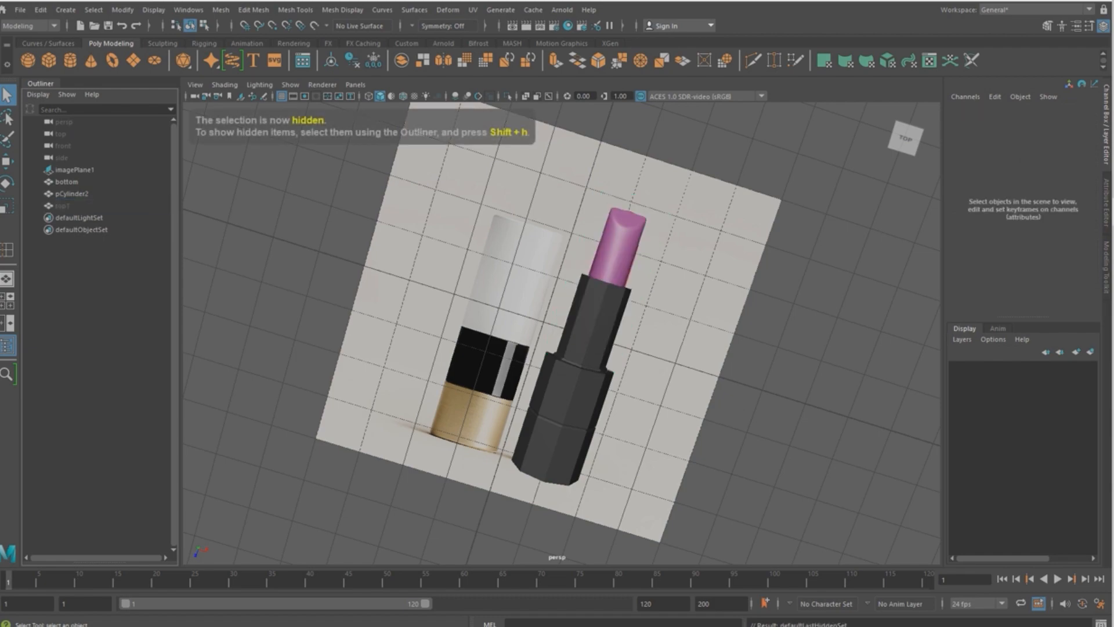
click(72, 194)
double_click(72, 193)
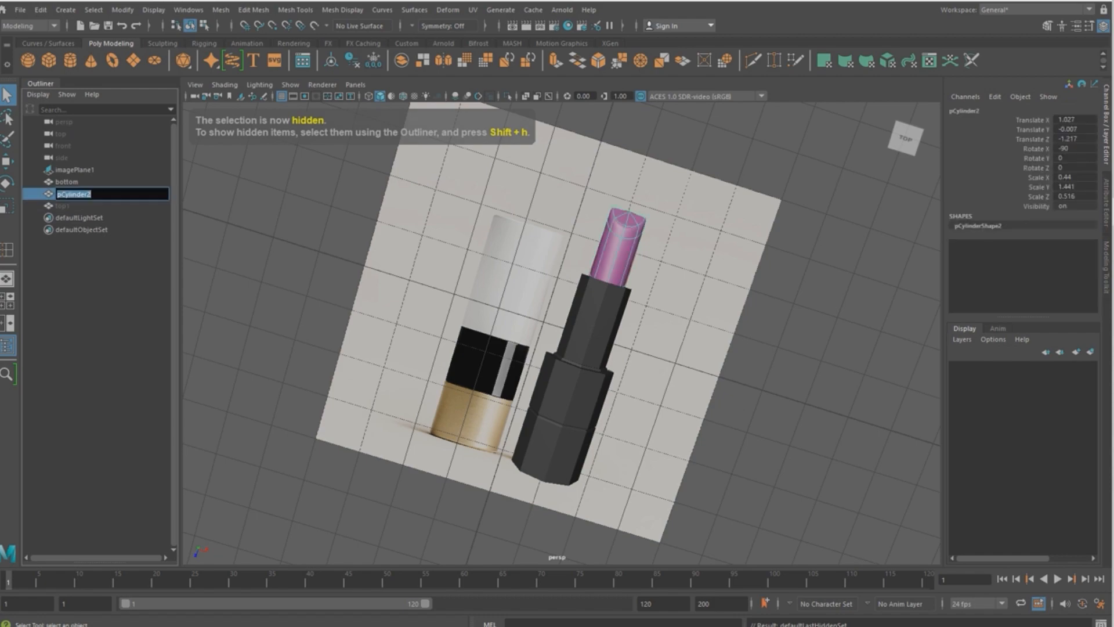
key(BackSpace)
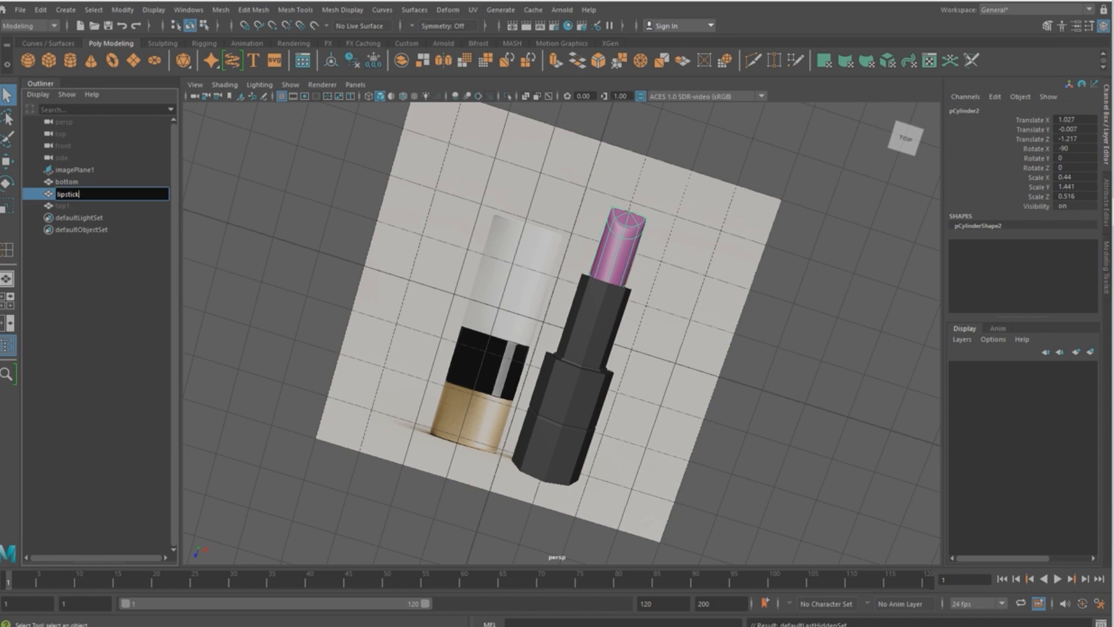
key(Return)
- Rename the hidden cap as top_mod, correcting the mistaken suffix
double_click(64, 206)
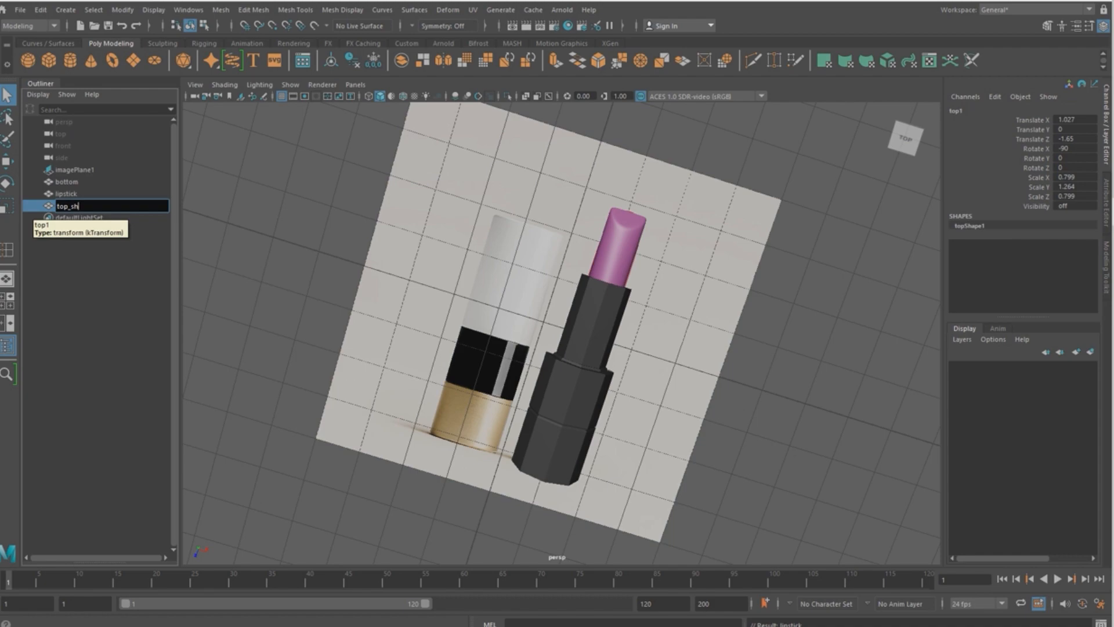
key(Return)
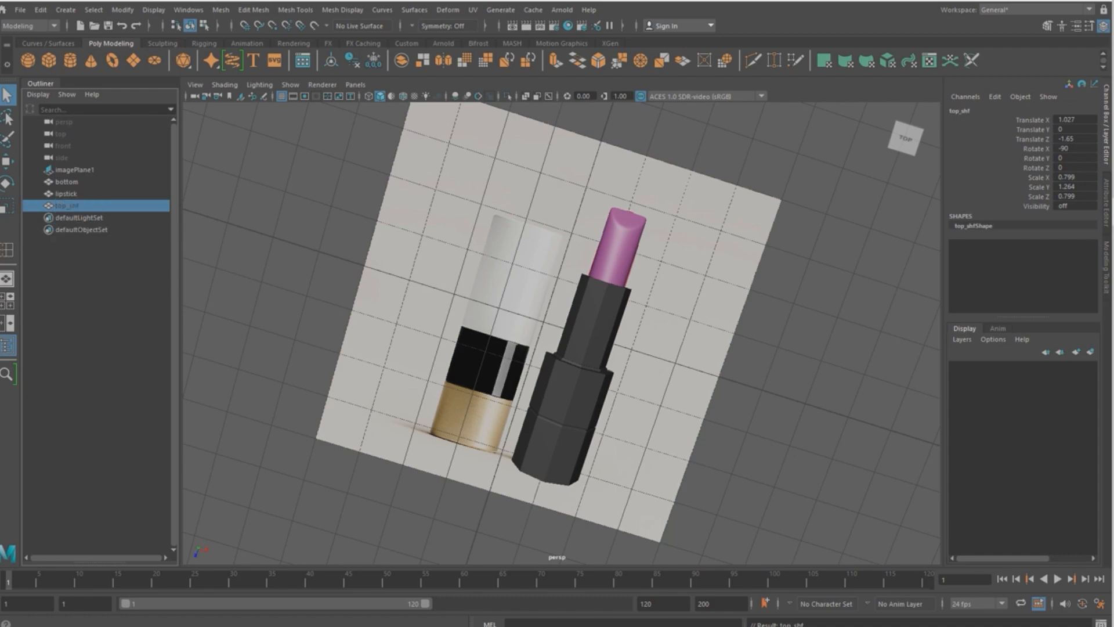
double_click(67, 206)
click(80, 206)
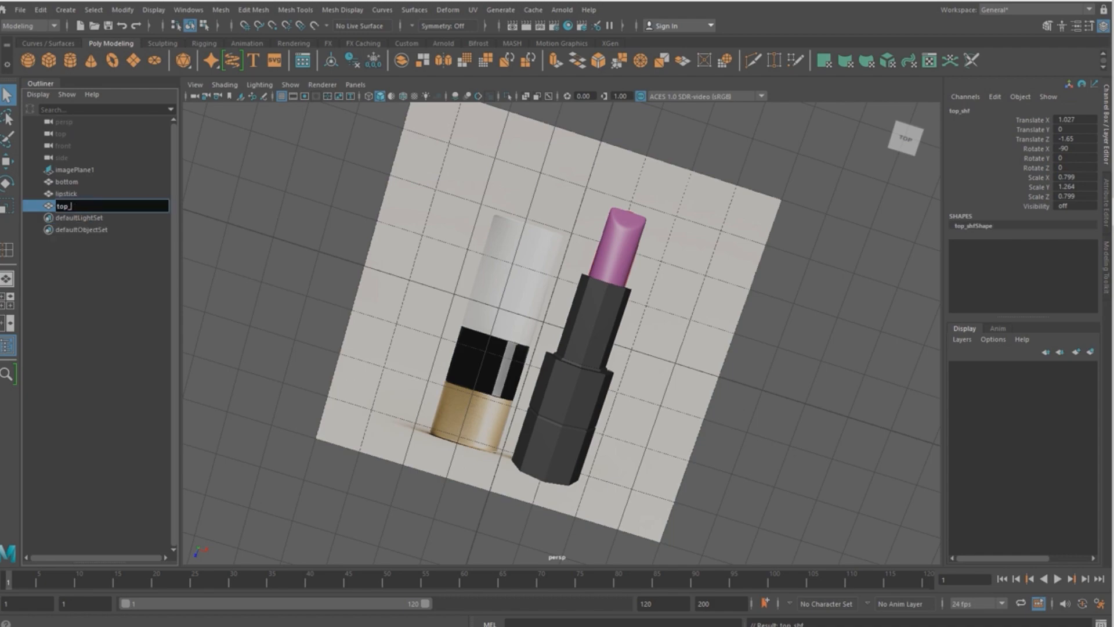
text(mod)
key(Return)
- Add the _mod suffix to the bullet and case, renaming them lipstick_mod and bottom_mod
double_click(65, 194)
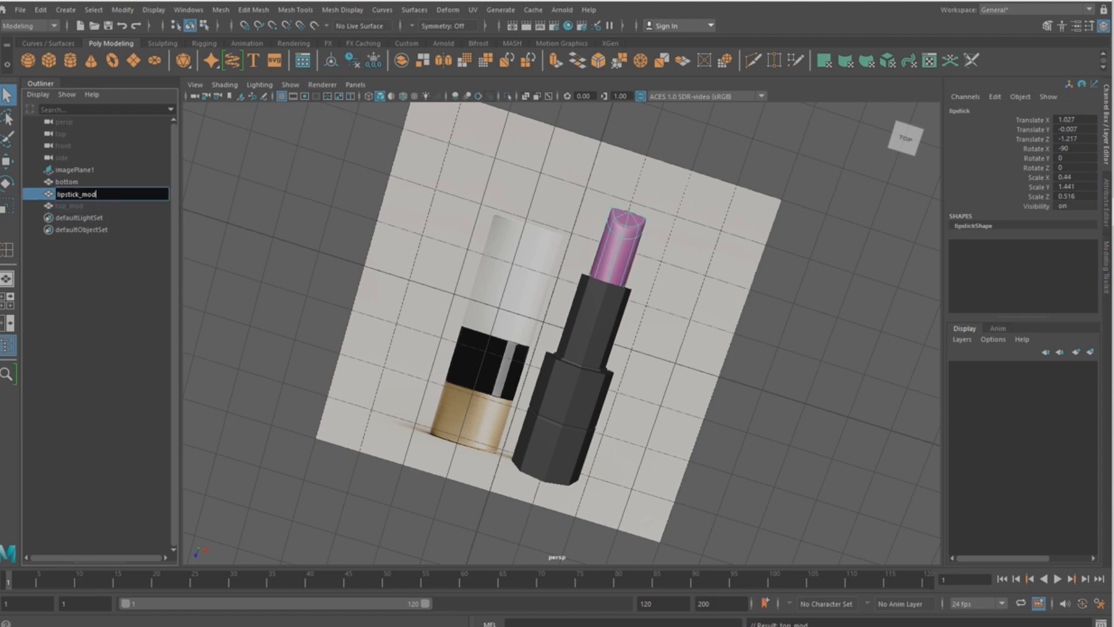
key(Return)
double_click(66, 181)
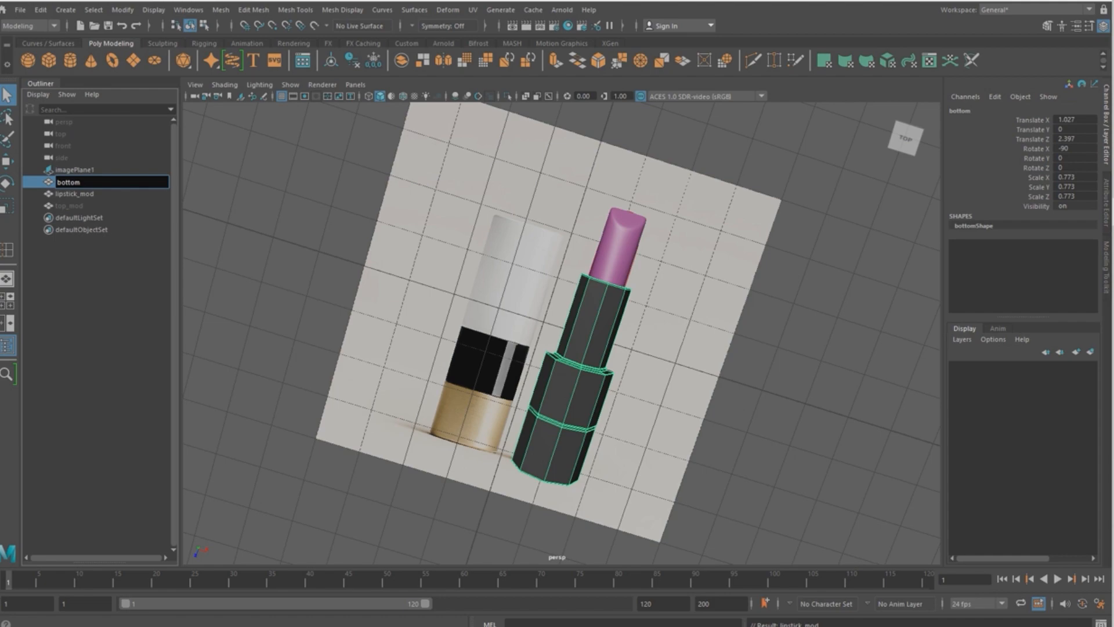
key(Return)
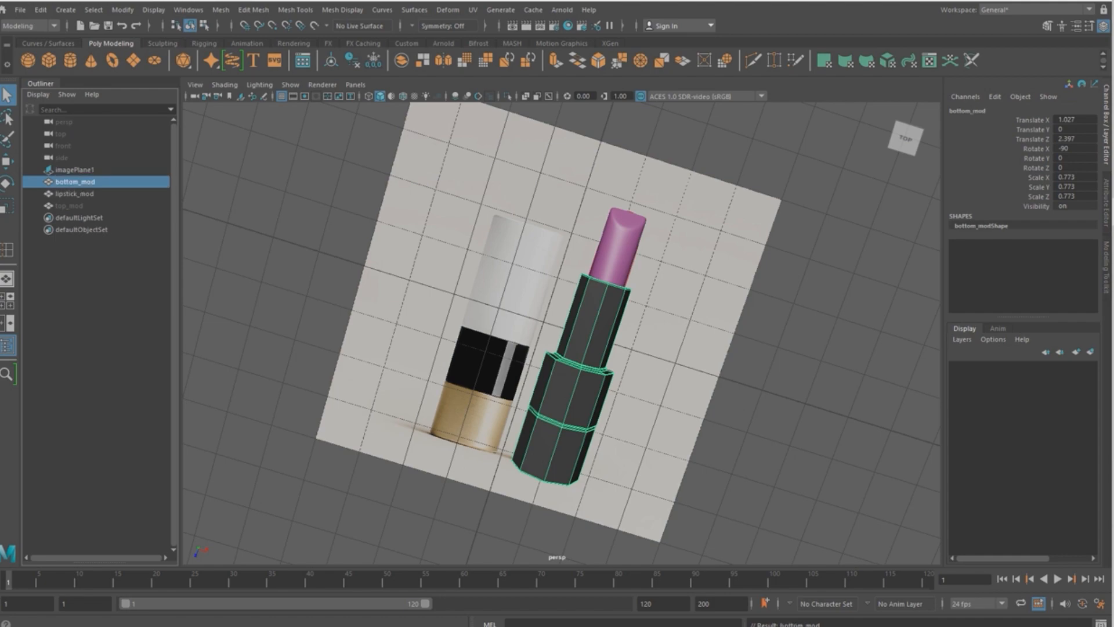
- Rename the reference image plane as reference
double_click(74, 169)
text(referen)
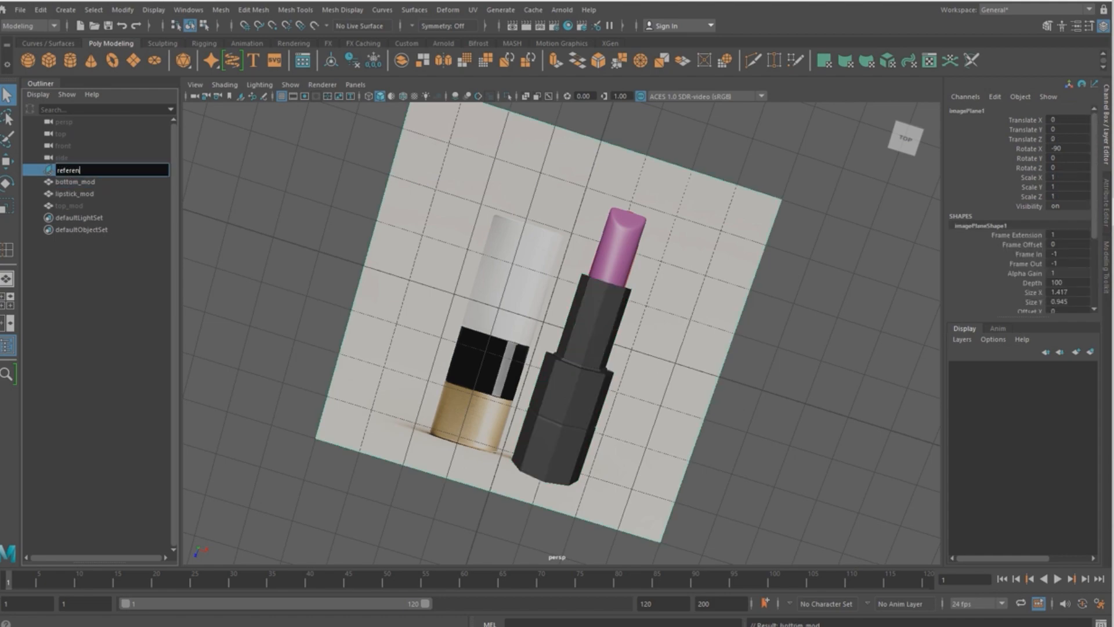
text(ce)
key(Return)
- Show the hidden cap on the case, clear the selection, and hide the cap again
click(70, 206)
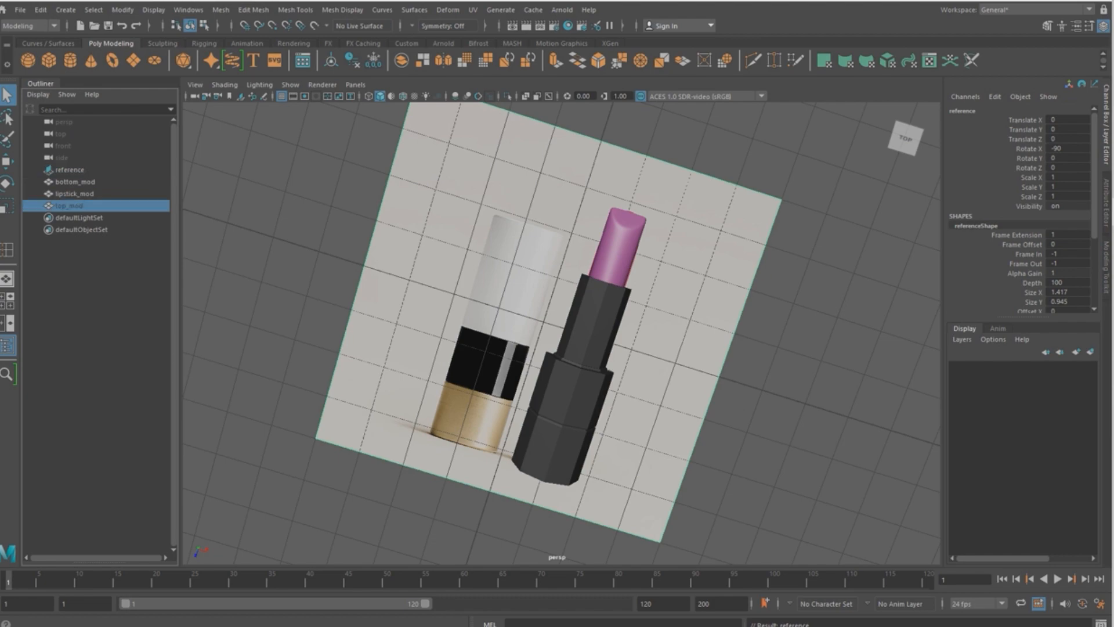
key(shift+h)
click(714, 262)
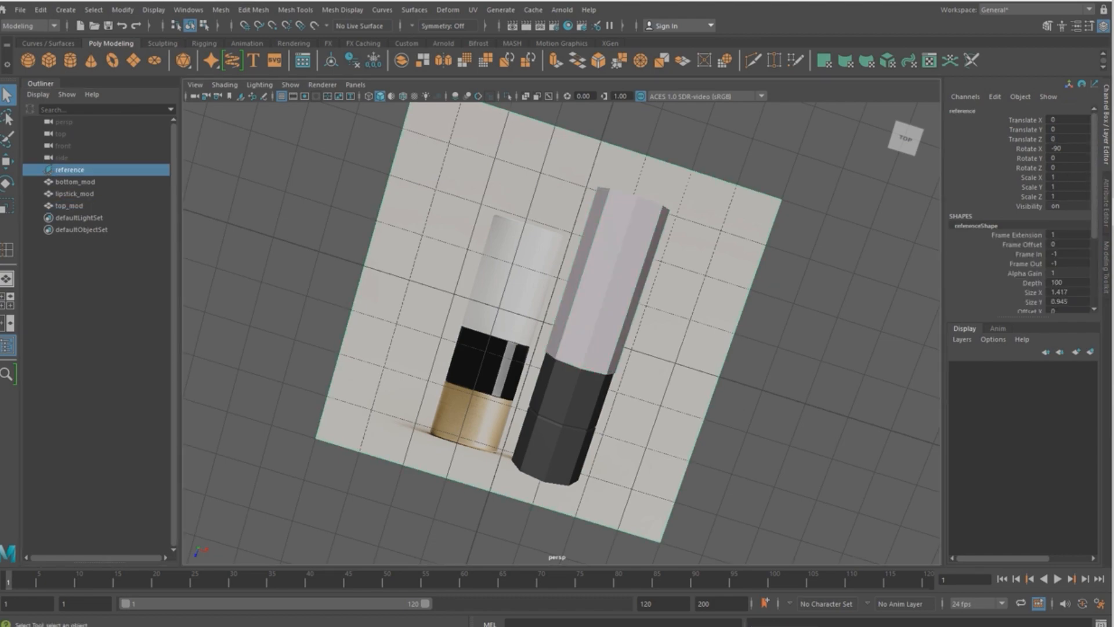
key(alt+d)
click(69, 206)
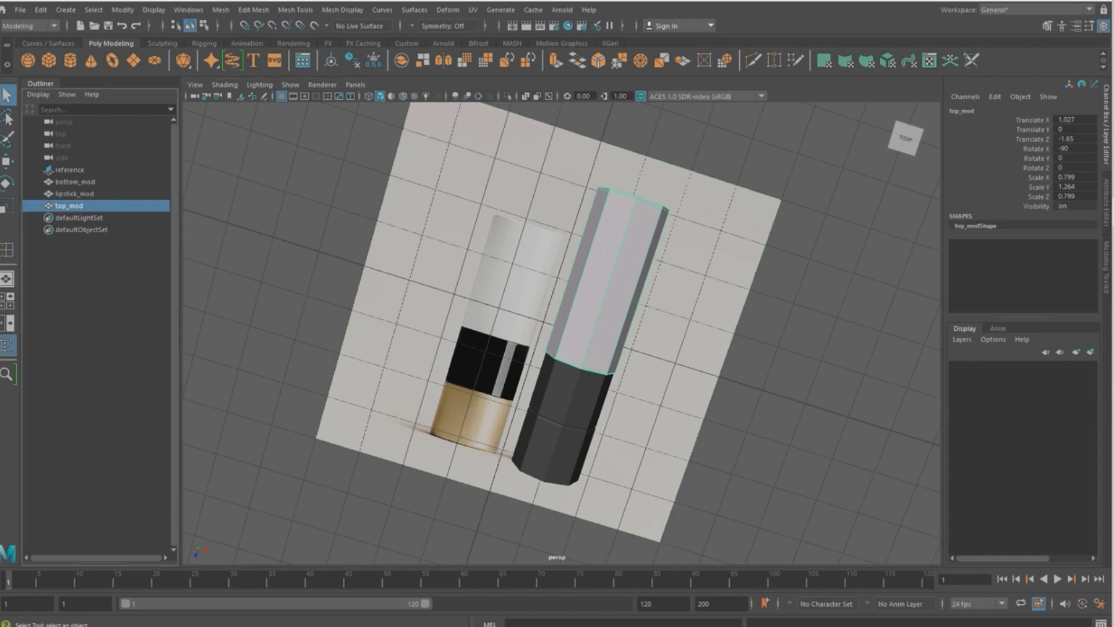
key(ctrl+h)
- Turn on smooth mesh preview for the lipstick case and clear the selection
mouse_move(557, 325)
alt+mouse_down()
mouse_move(656, 328)
mouse_move(575, 337)
alt+mouse_up()
click(574, 377)
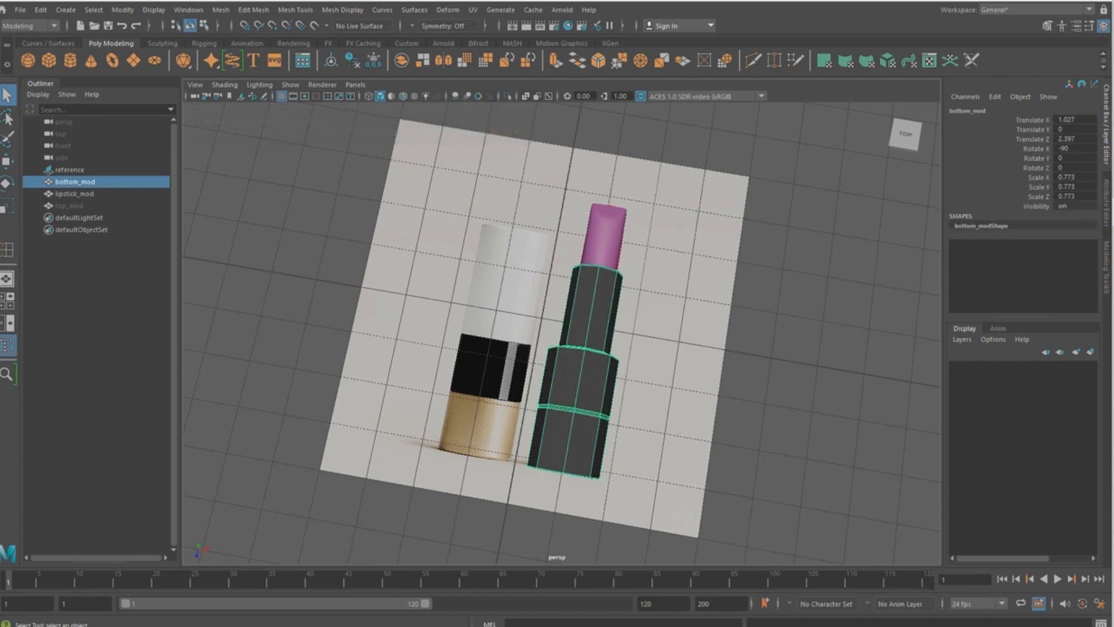
key(3)
click(603, 238)
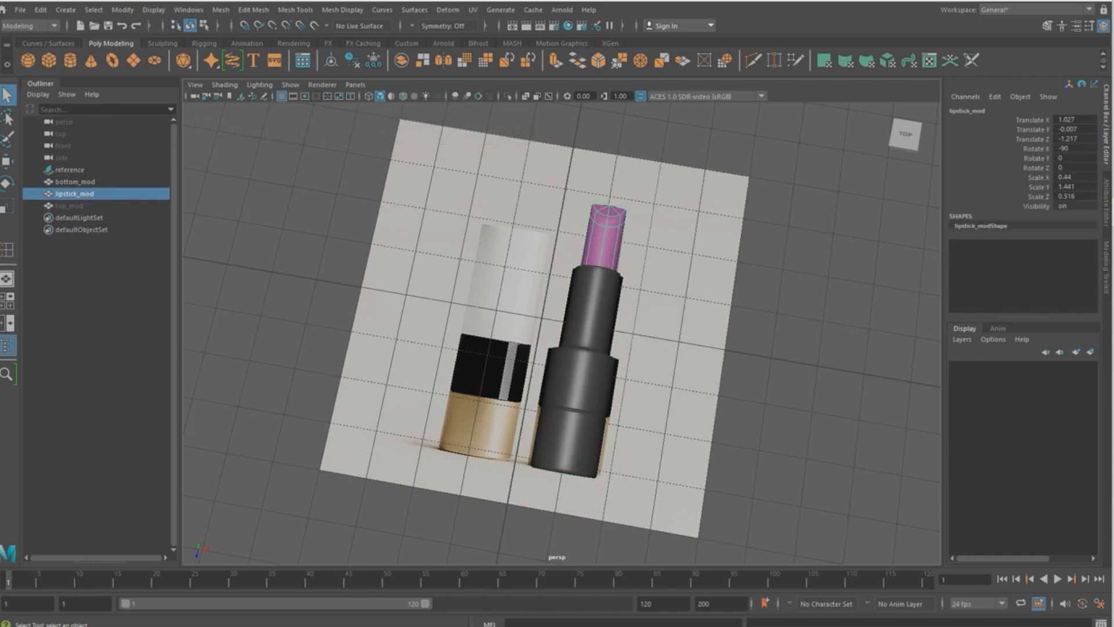
click(726, 261)
mouse_move(638, 290)
alt+mouse_down()
mouse_move(638, 318)
mouse_move(685, 302)
mouse_move(702, 249)
mouse_move(714, 291)
mouse_move(627, 296)
alt+mouse_up()
- Hide the reference image plane and inspect the smoothed open lipstick from several angles
click(69, 169)
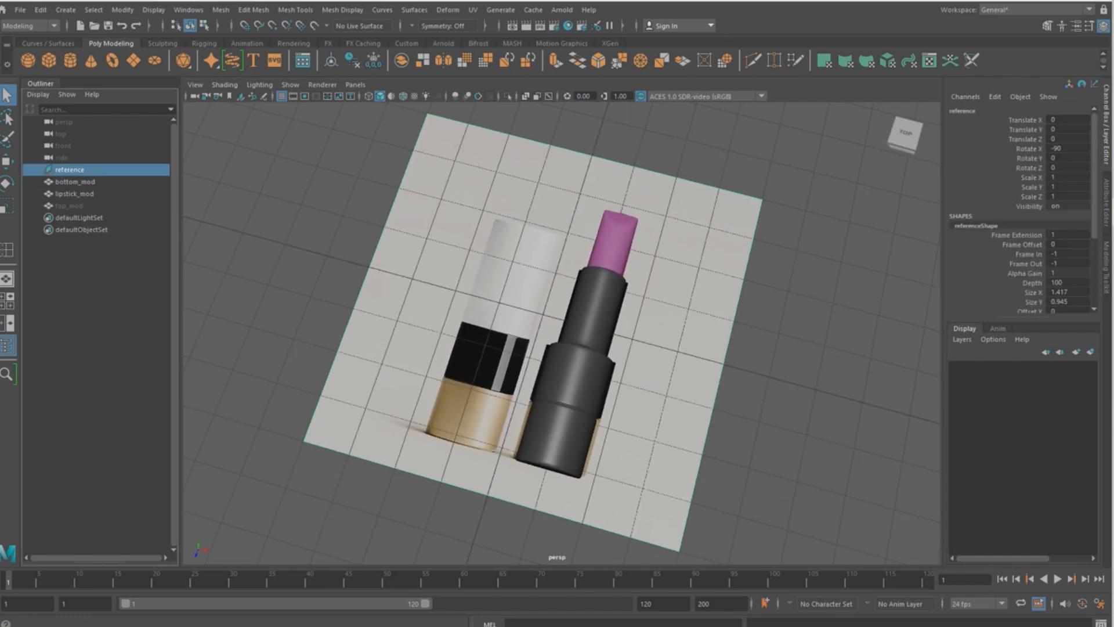
key(ctrl+h)
alt+drag(522, 325, 731, 148)
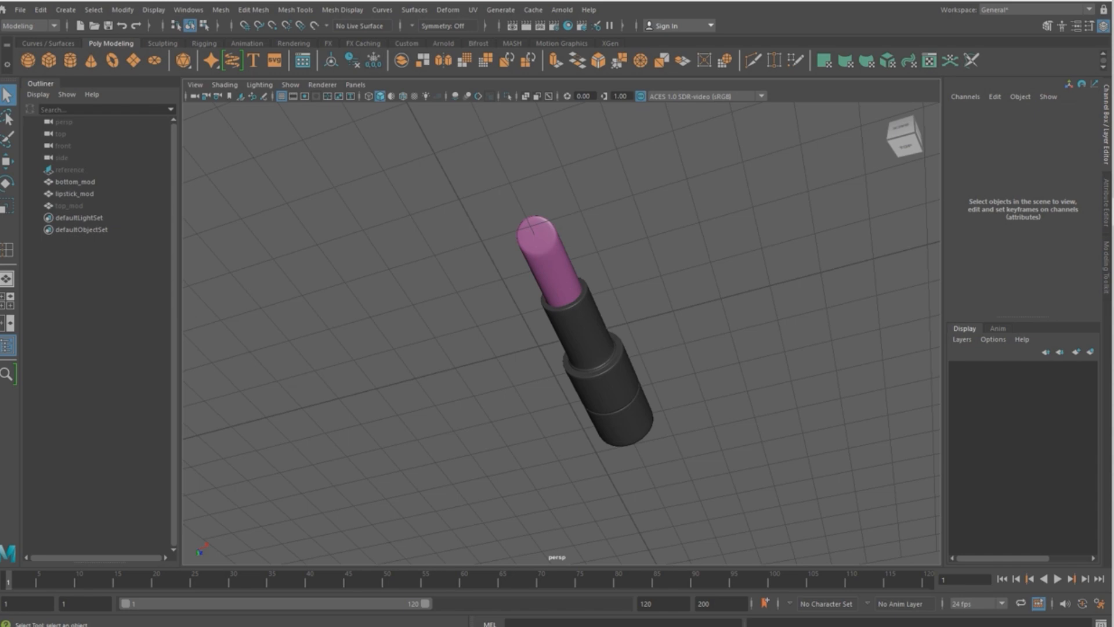
alt+drag(557, 325, 650, 174)
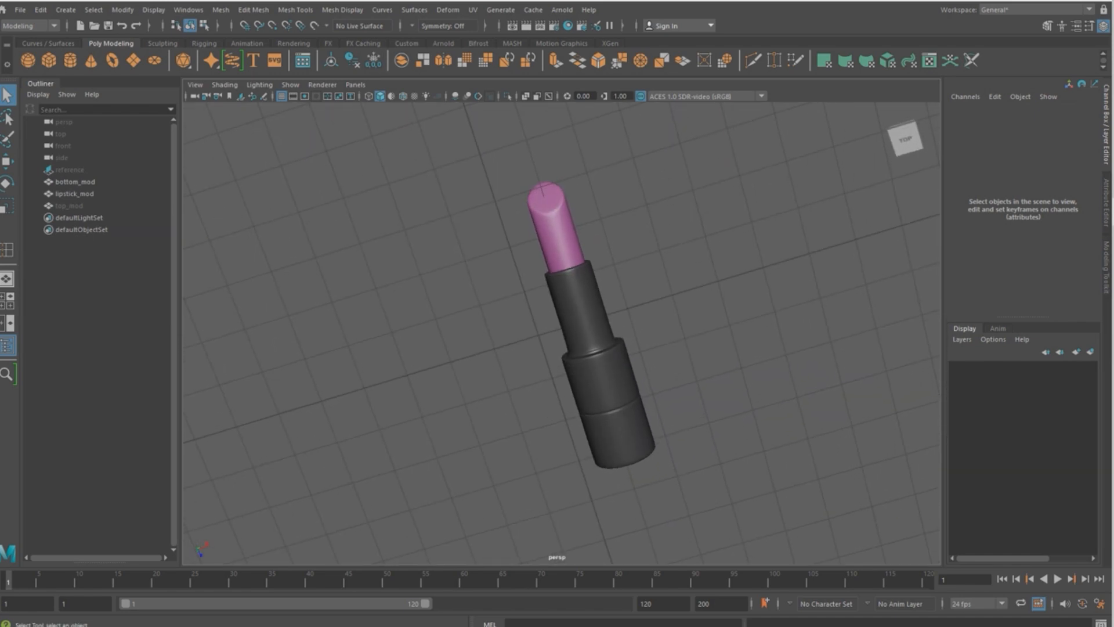